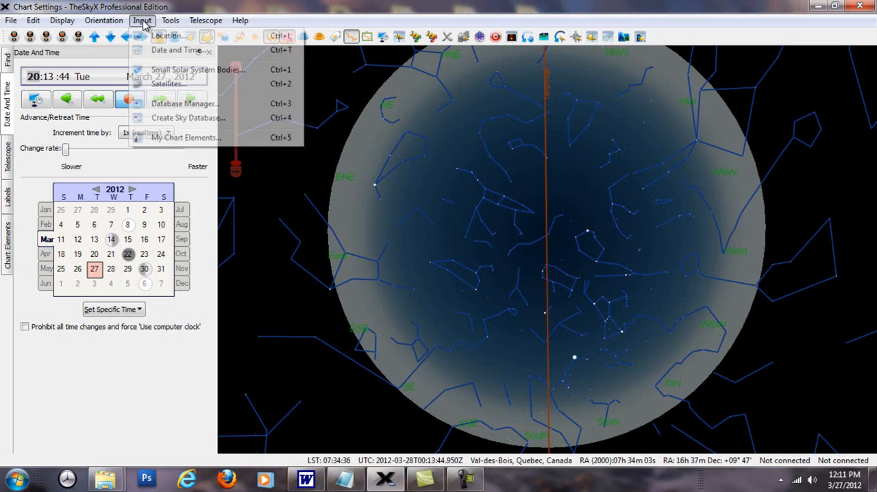
Review the custom observing location details and the wide-field projection options of the sky chart
click(159, 37)
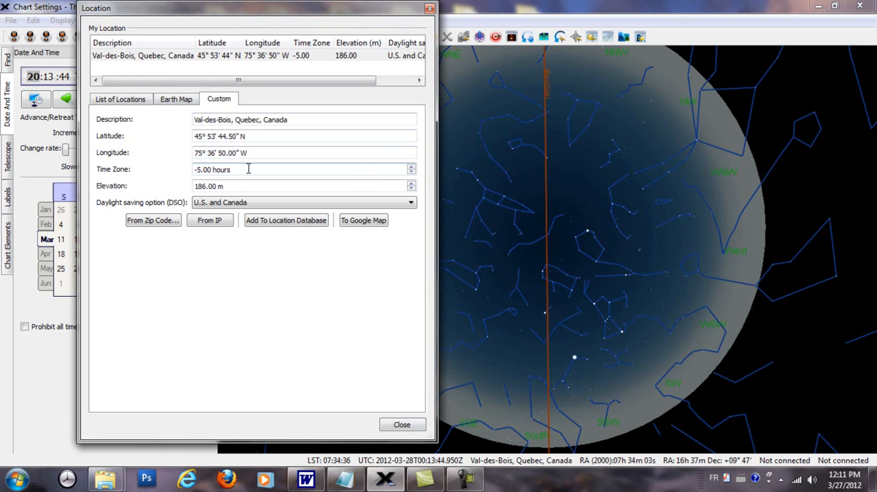
click(427, 8)
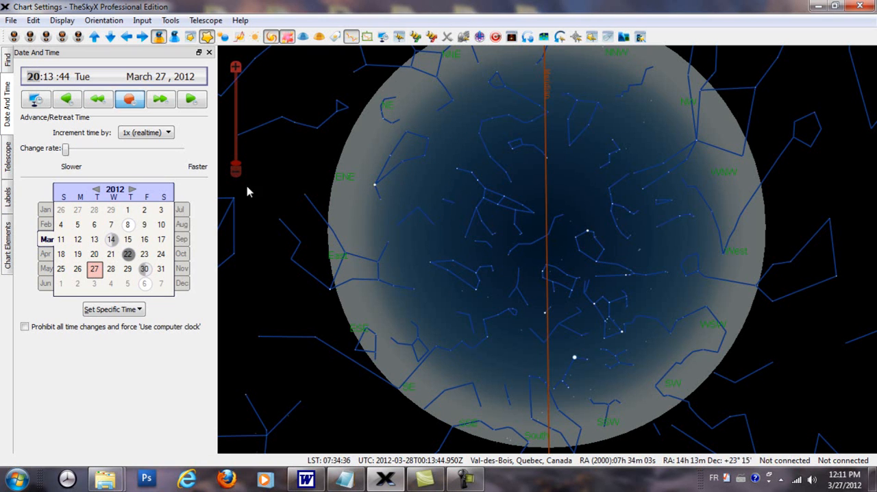
click(71, 22)
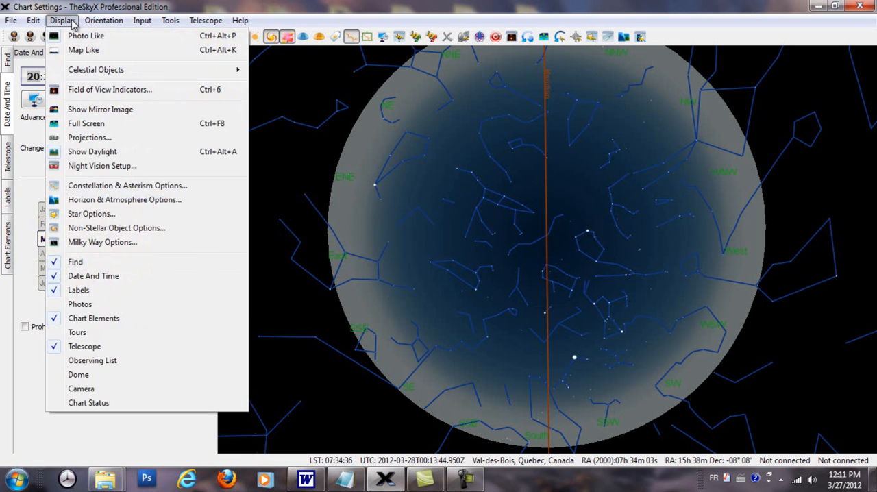
click(86, 140)
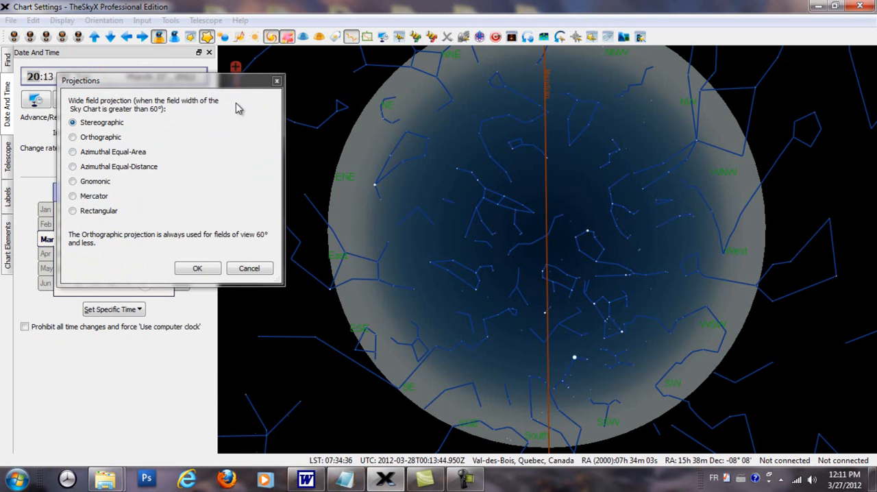
click(278, 81)
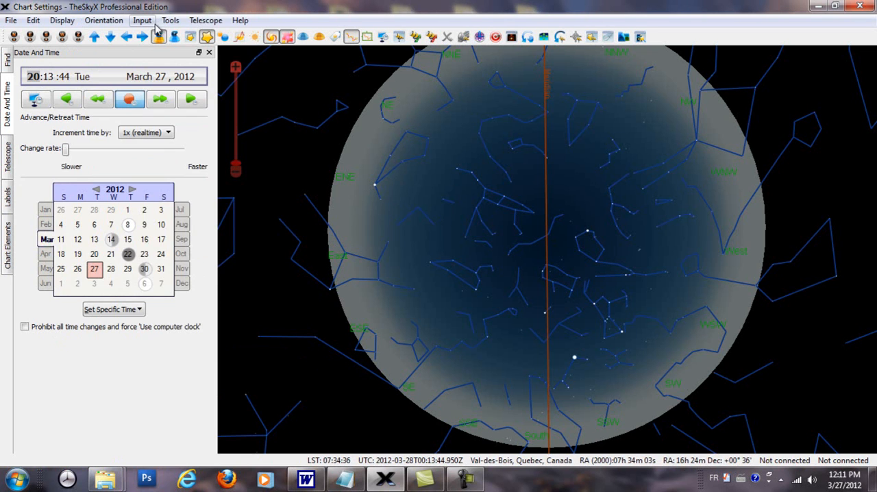
click(68, 24)
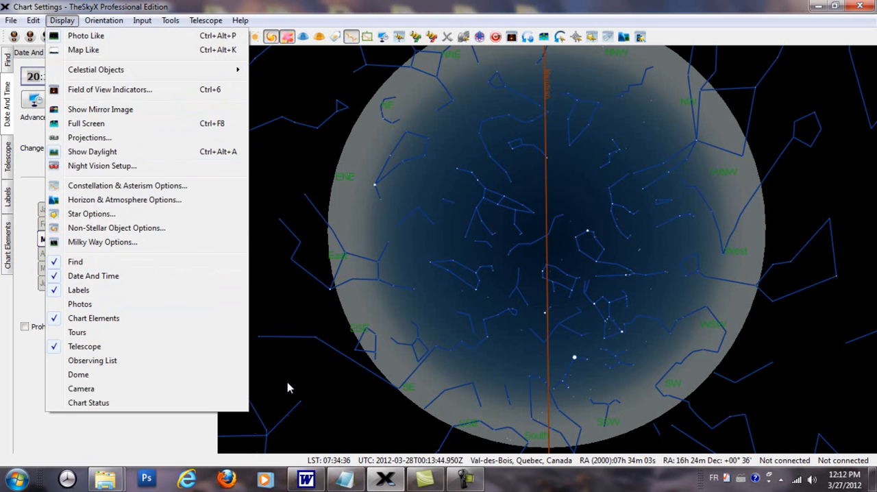
click(170, 436)
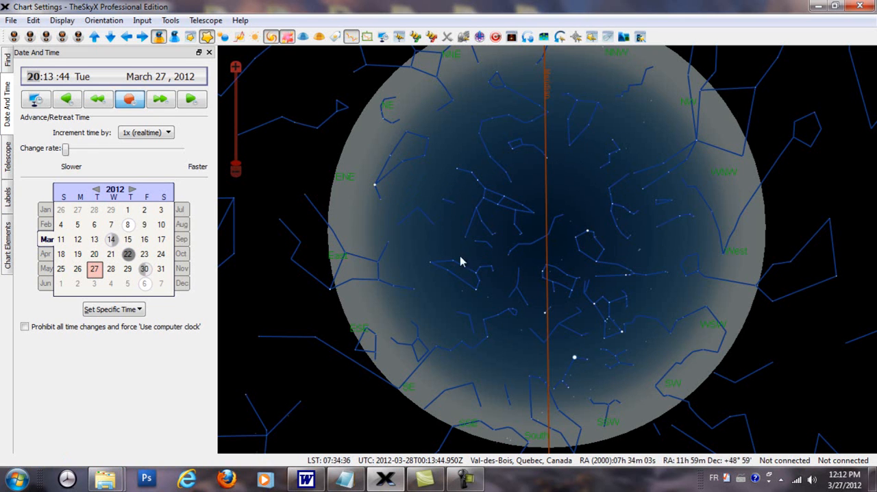
Turn off the daylight display of the sky chart and turn it back on
click(67, 21)
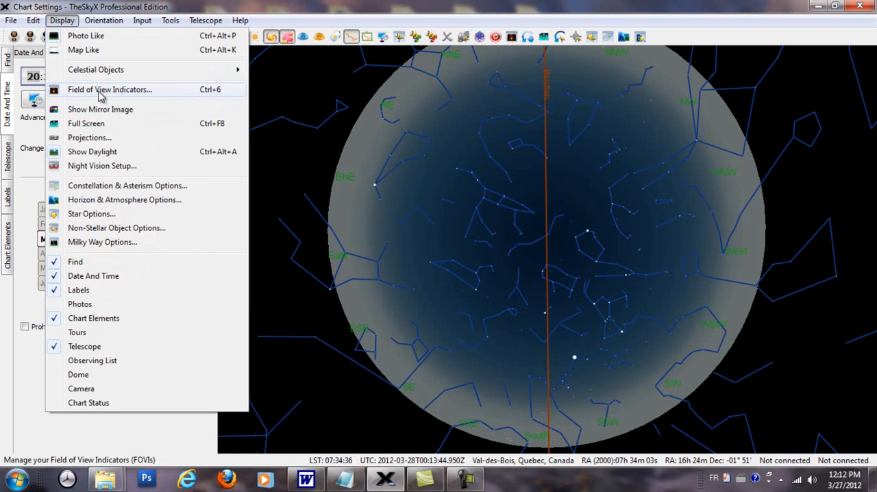
click(102, 152)
click(102, 157)
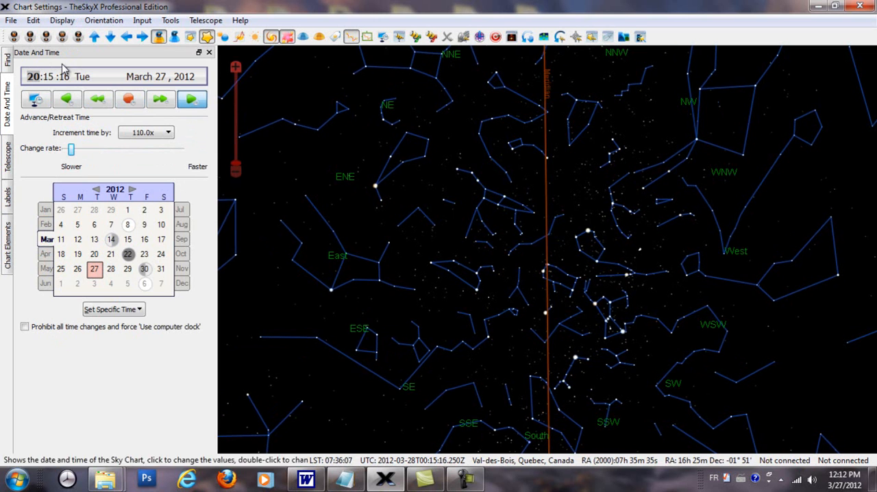
click(62, 21)
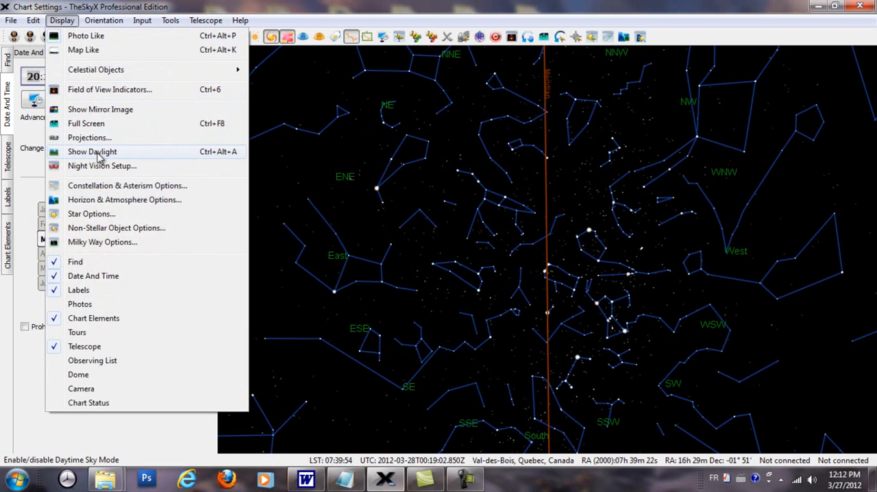
click(100, 151)
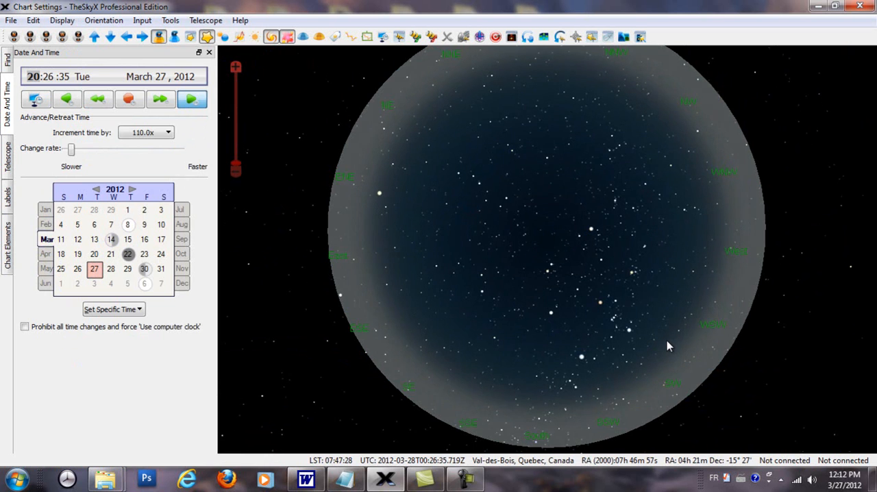
Look up the object information for the galaxy NGC 3621 near the east-southeast horizon
mouse_move(626, 346)
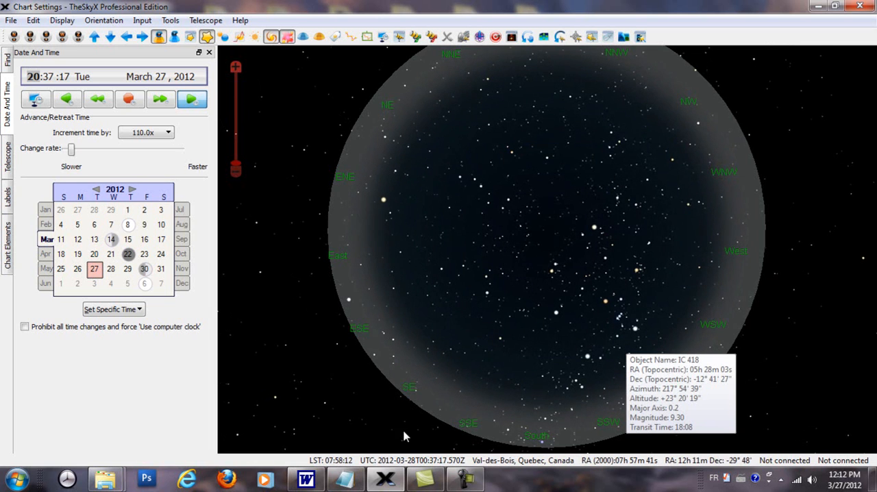
click(388, 332)
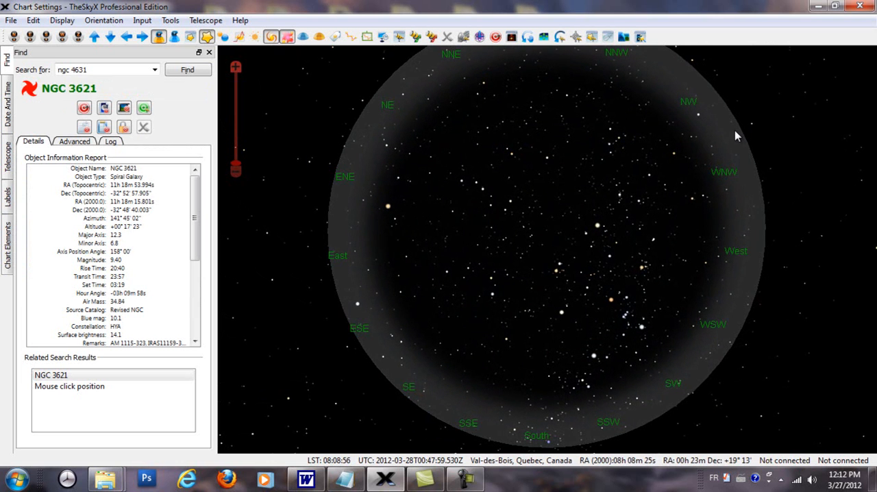
mouse_move(735, 131)
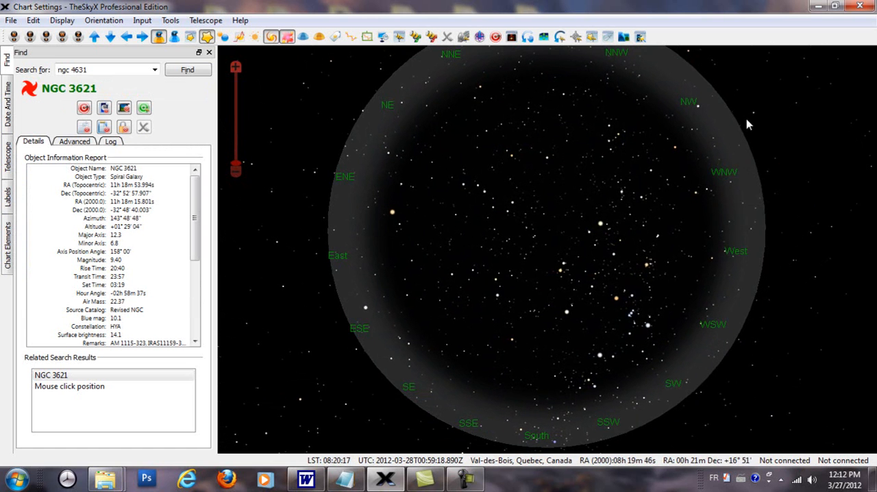
Compare the star chart without the daylight and horizon shading, and restore the daylight display
click(68, 21)
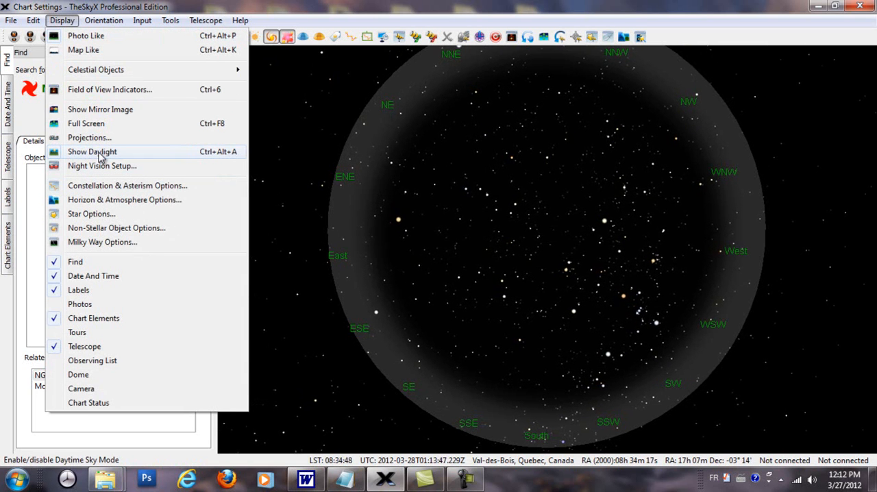
click(99, 156)
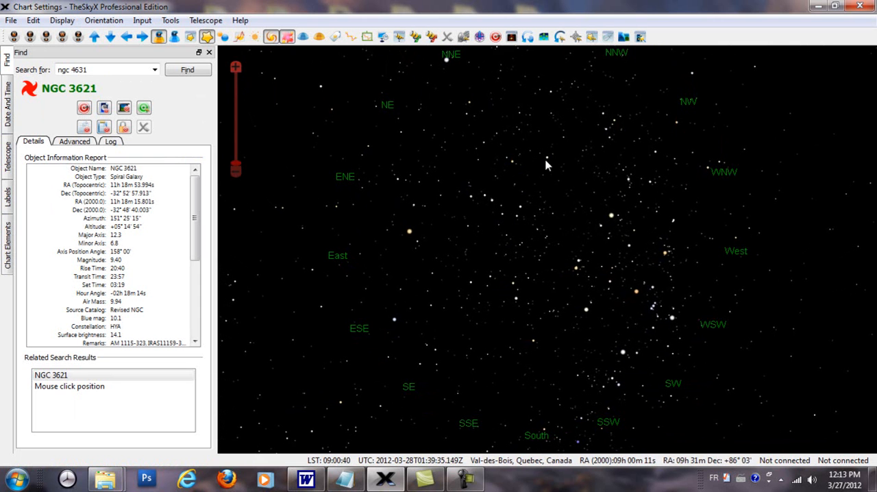
mouse_move(546, 160)
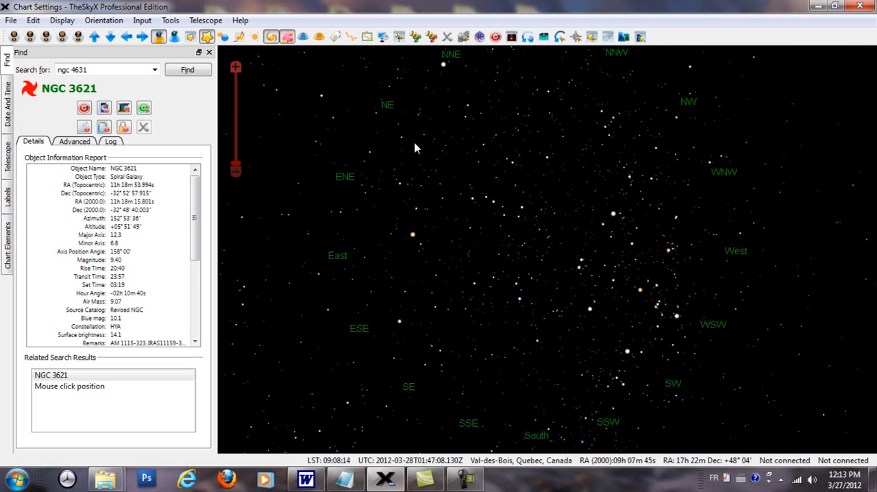
click(67, 22)
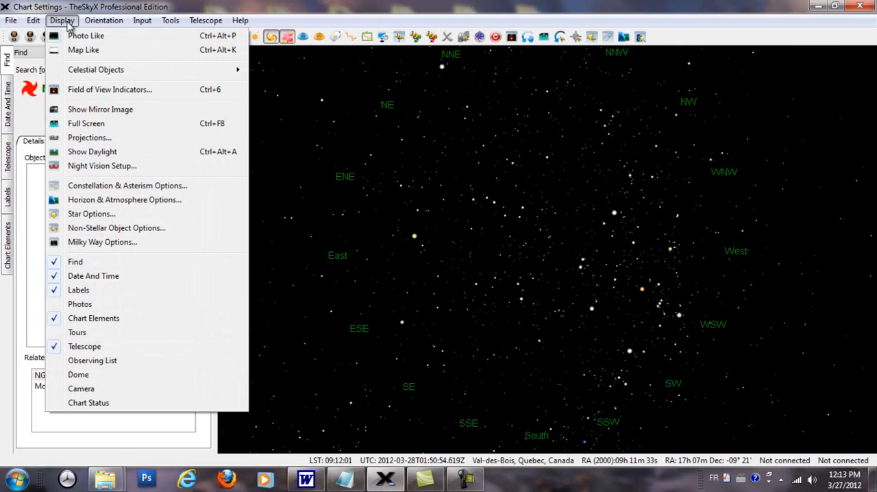
click(95, 153)
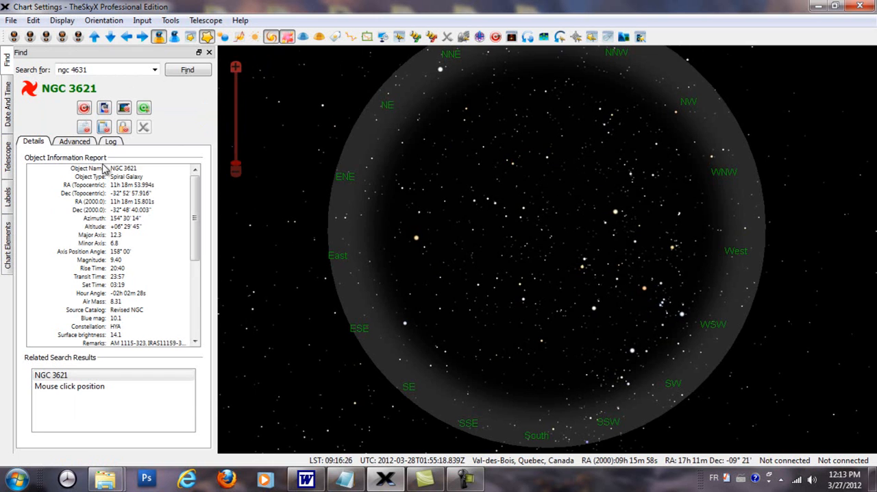
Stop the running chart time and set its hour to 20 on March 27, 2012
click(9, 122)
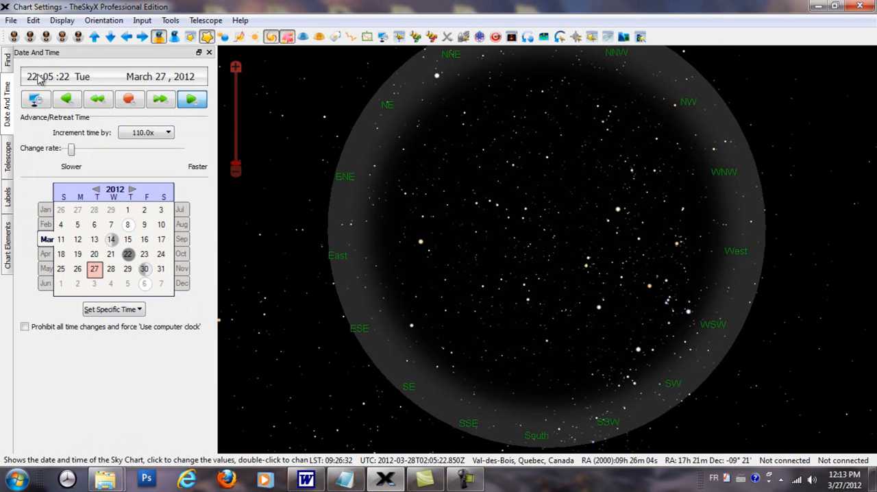
click(130, 101)
click(31, 81)
key(Down)
key(Down)
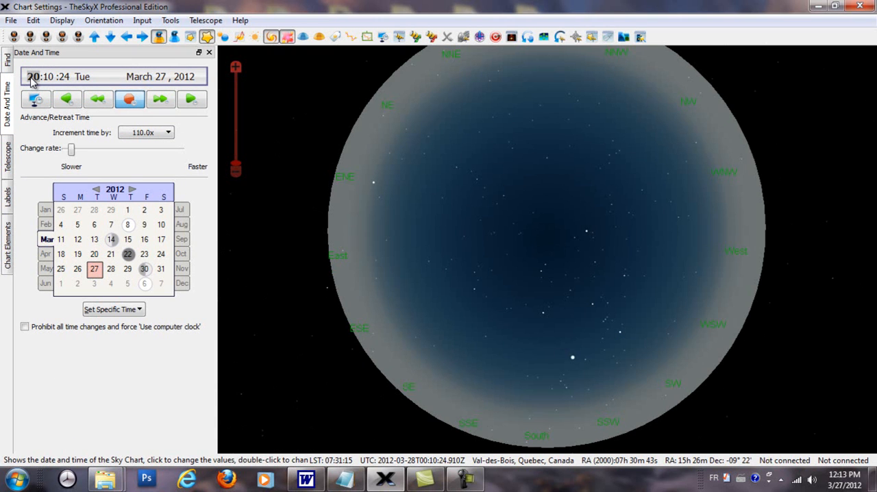
key(Down)
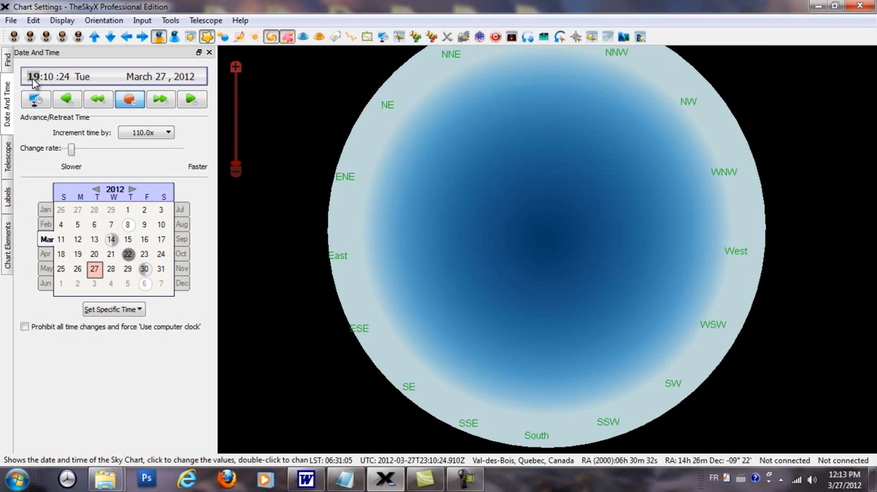
key(Down)
key(Up)
key(Up)
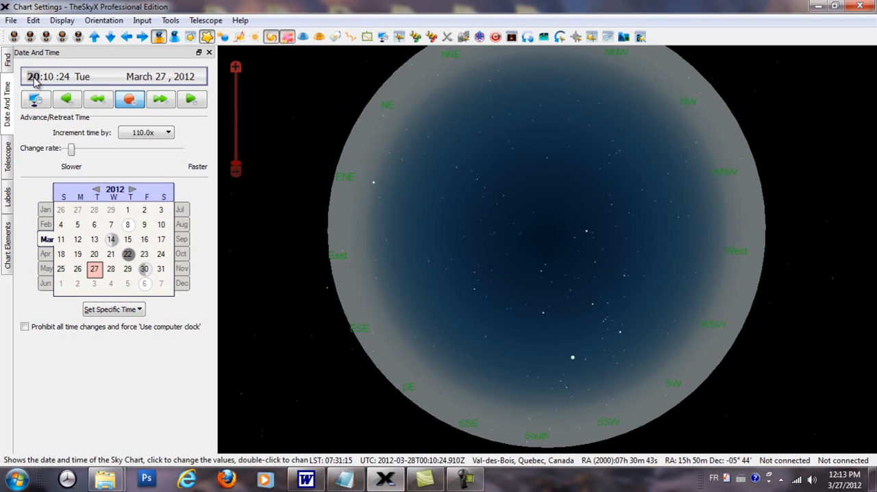
Advance the chart time hour by hour through the night past 07:10:24 on March 28, 2012
key(Up)
key(Up)
key(Up)
key(Up)
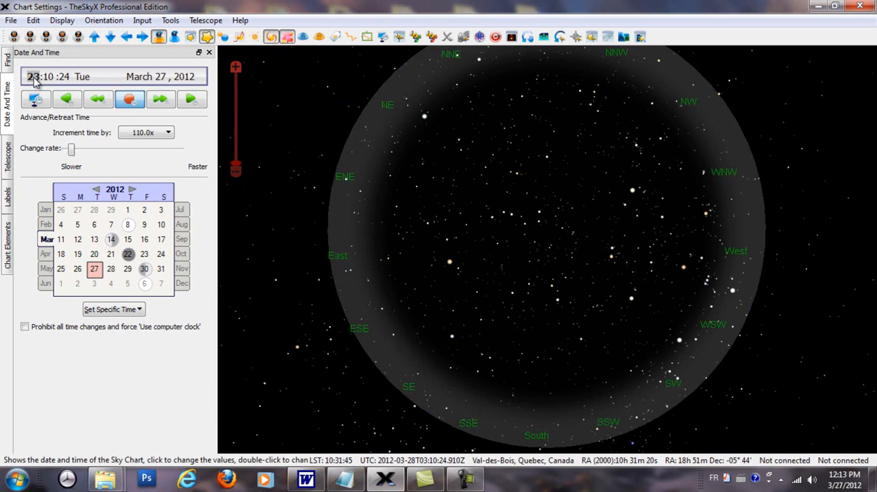
key(Up)
key(Up)
key(Up)
key(Up)
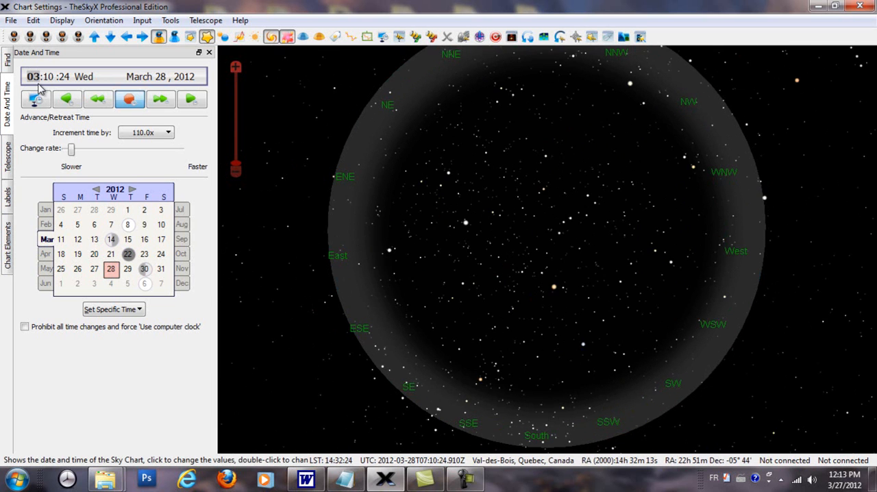
key(Up)
key(Up)
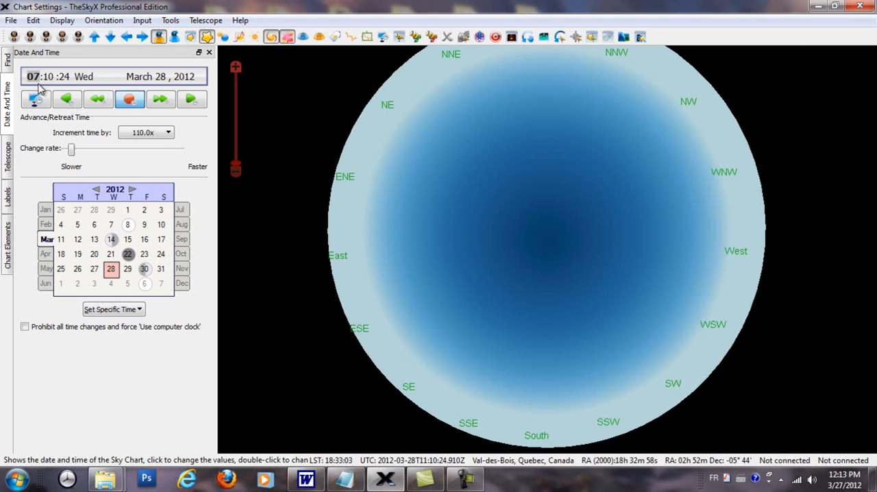
key(Up)
key(Up)
Step the chart time back hour by hour to 20:10:24 on March 27, 2012
key(Down)
key(Down)
key(Down)
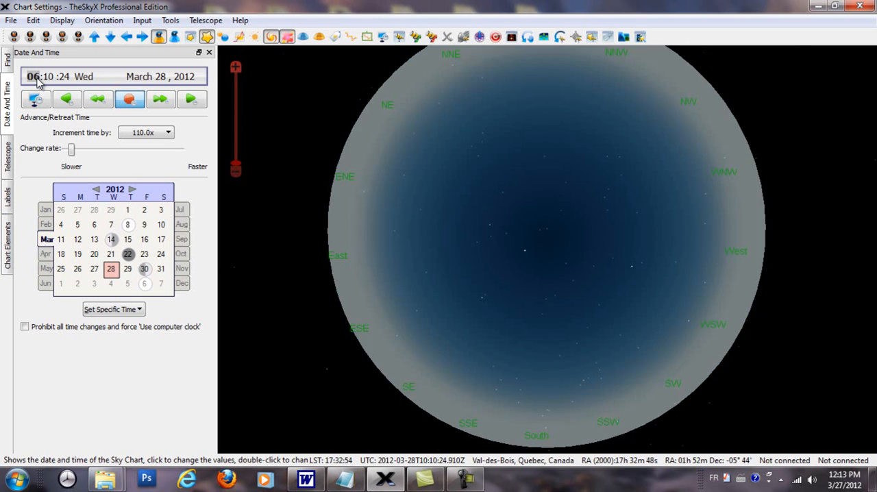
key(Down)
key(Down)
key(Down)
key(Down)
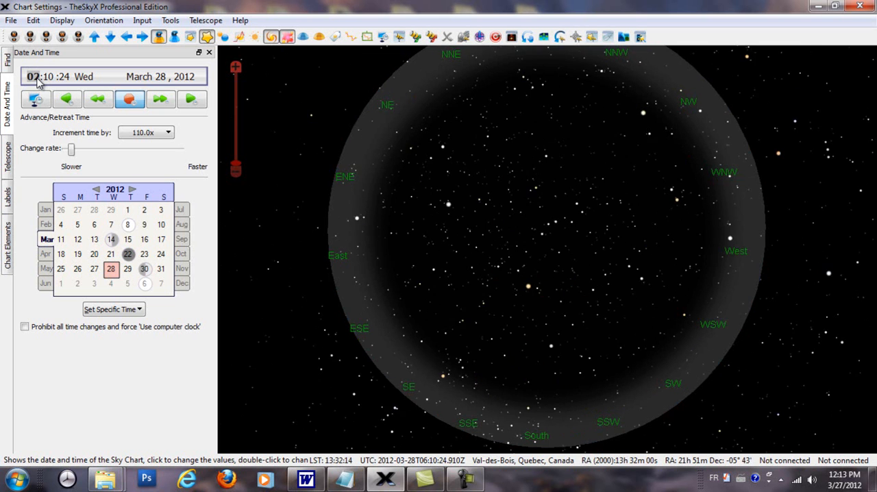
key(Down)
key(Down)
key(Down)
key(Down)
key(Down)
key(Down)
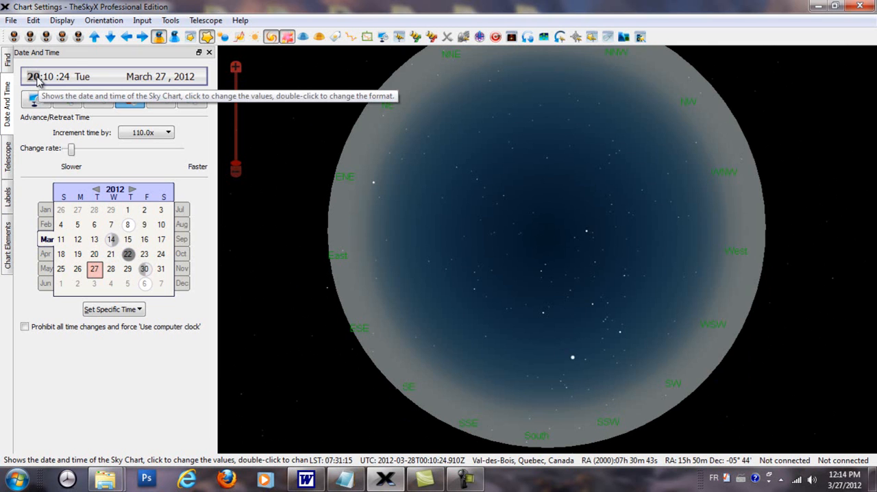
Show the constellation figures on the sky chart and review the Constellation & Asterism options
click(354, 40)
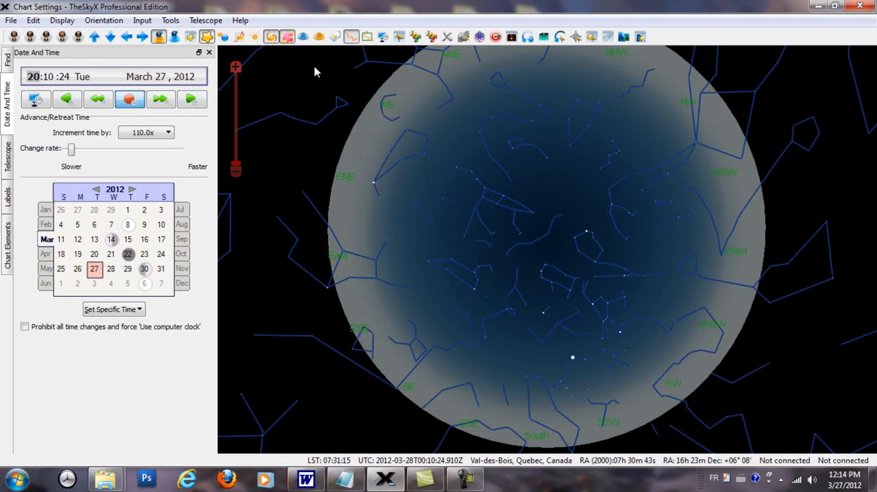
click(63, 21)
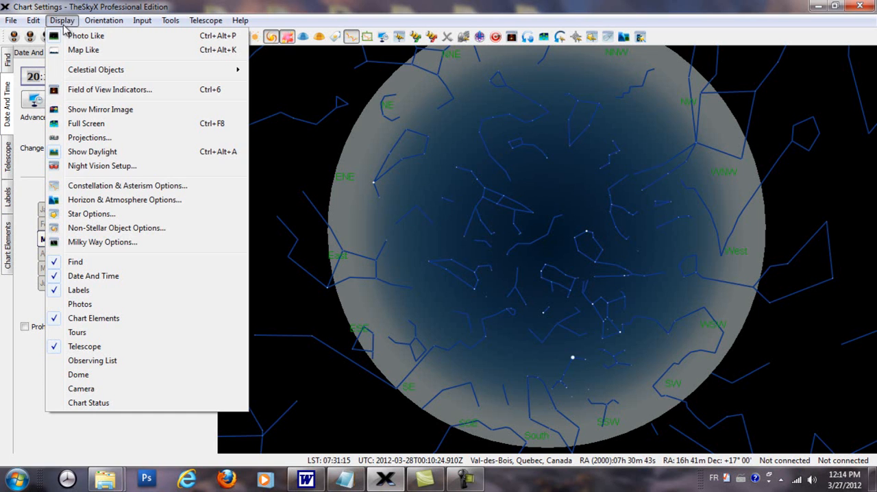
click(106, 187)
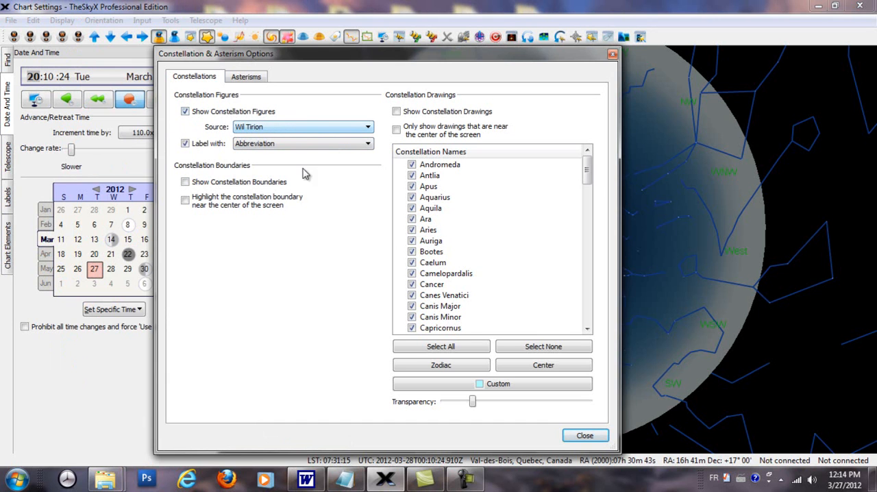
click(580, 434)
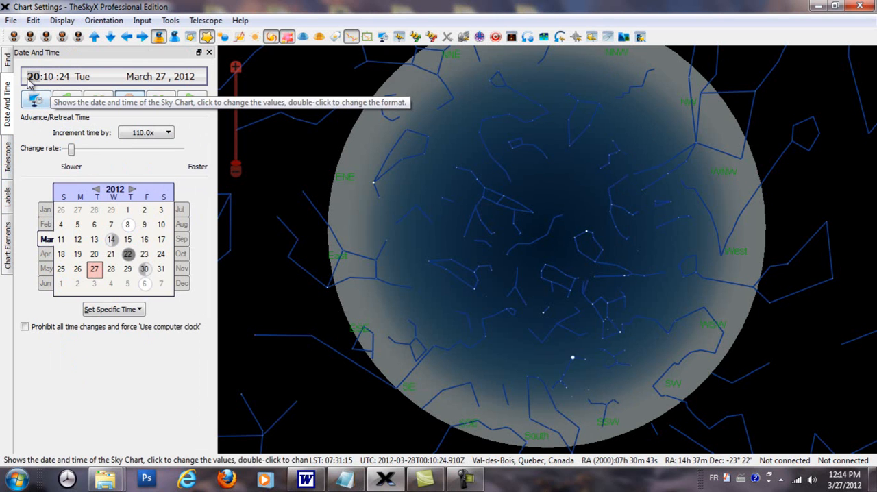
Set the chart's hour to 14 on March 27, 2012 and show the constellation labels
scroll(38, 79, down, 1)
scroll(39, 81, up, 3)
scroll(39, 80, down, 3)
scroll(37, 78, down, 5)
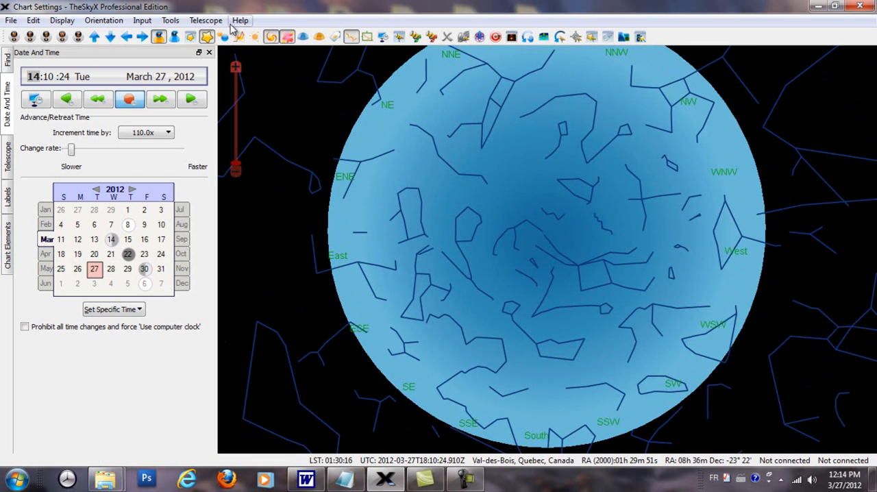
click(336, 37)
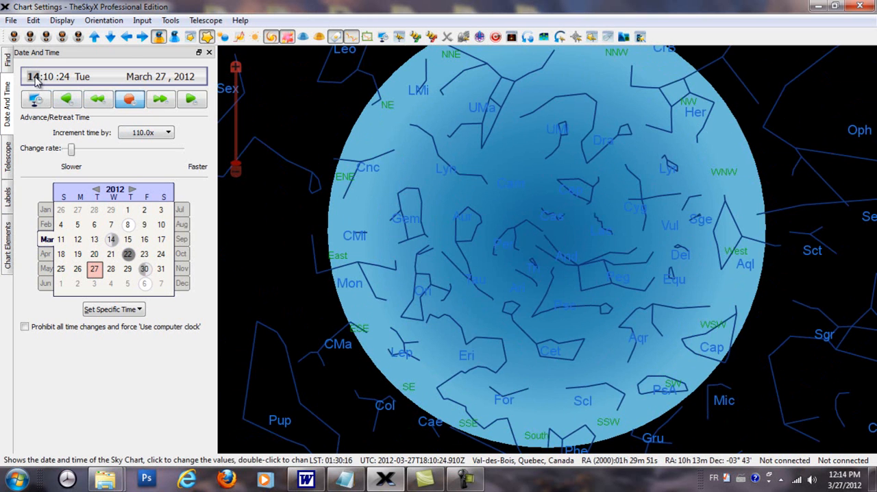
Advance the chart's hour to 20 on March 27, 2012 and hide the constellation labels
scroll(38, 79, up, 3)
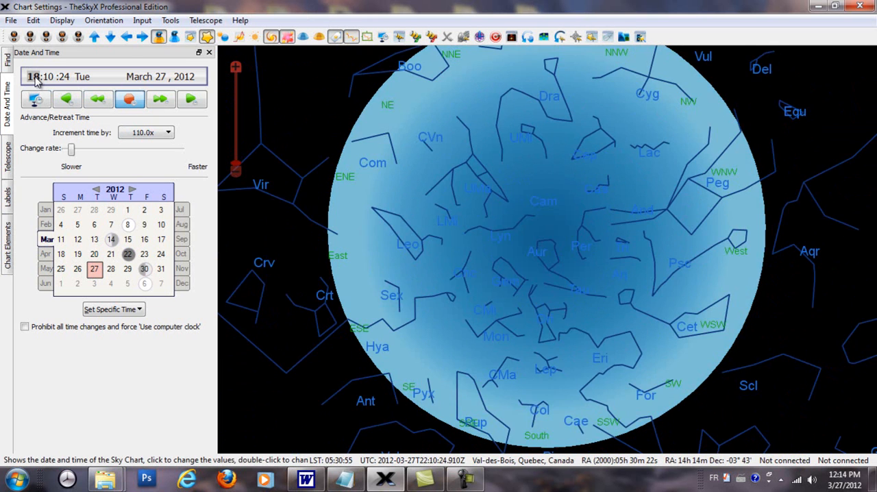
scroll(38, 80, up, 2)
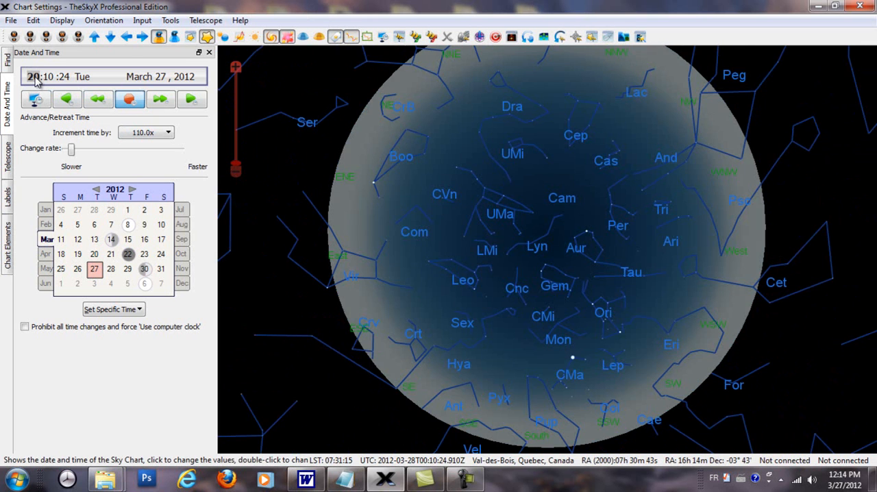
scroll(37, 79, up, 1)
scroll(38, 80, down, 2)
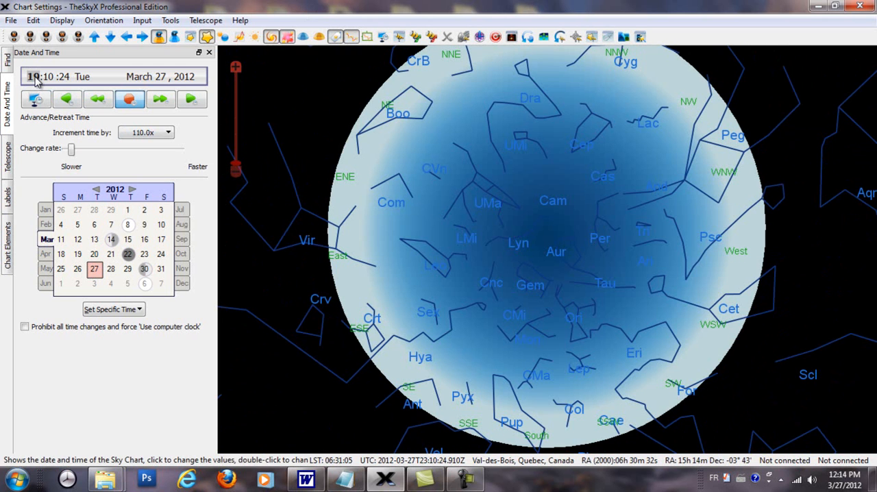
click(335, 39)
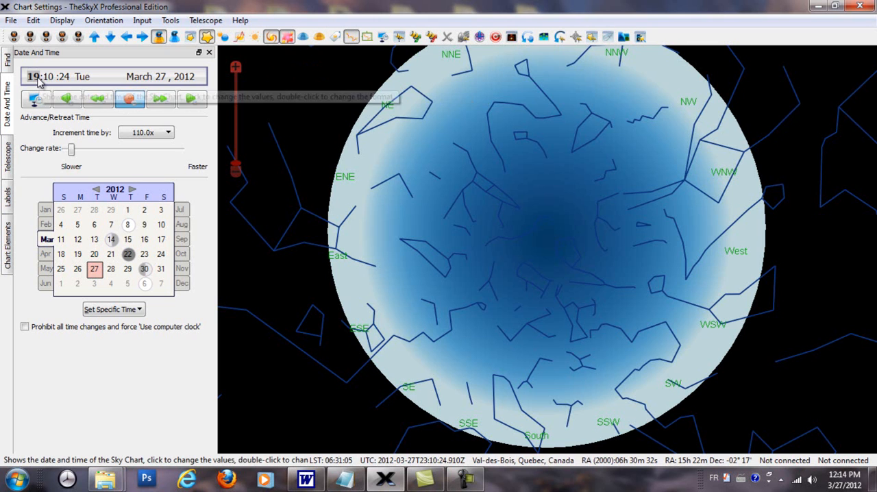
click(39, 80)
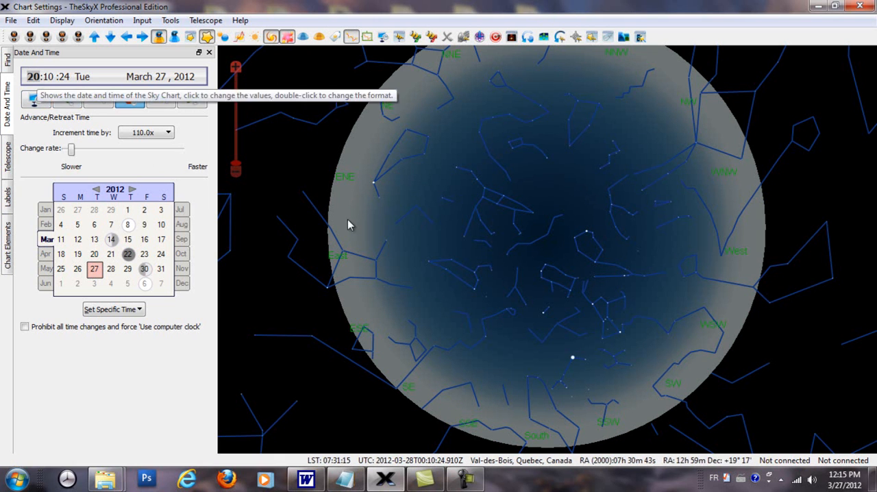
Locate the Meridian chart element by name and show the meridian line on the sky chart
click(9, 247)
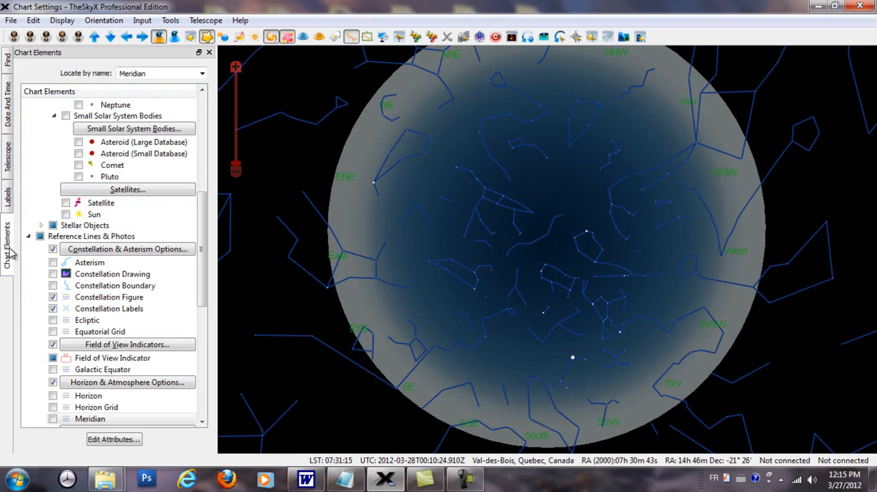
drag(154, 73, 107, 71)
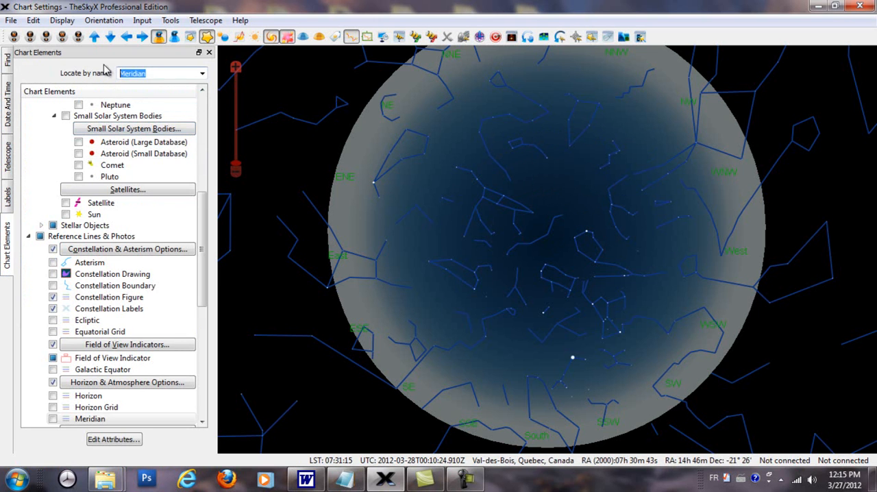
text(mr)
key(BackSpace)
text(er)
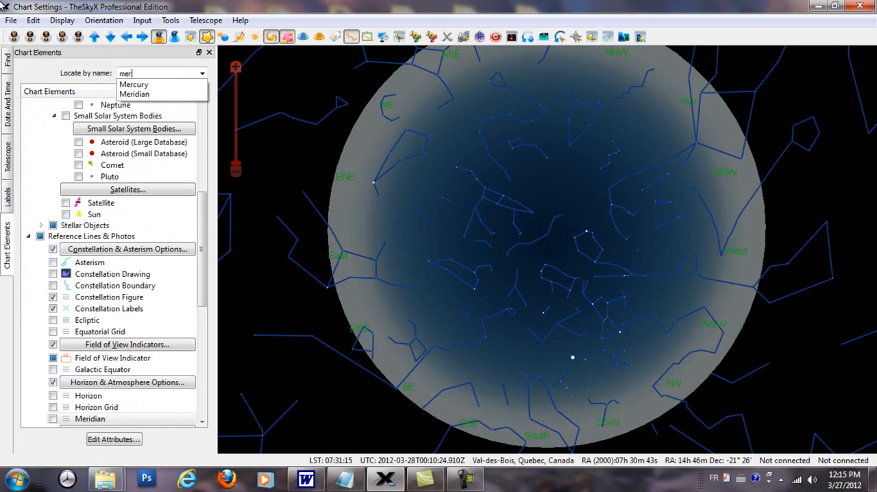
click(143, 95)
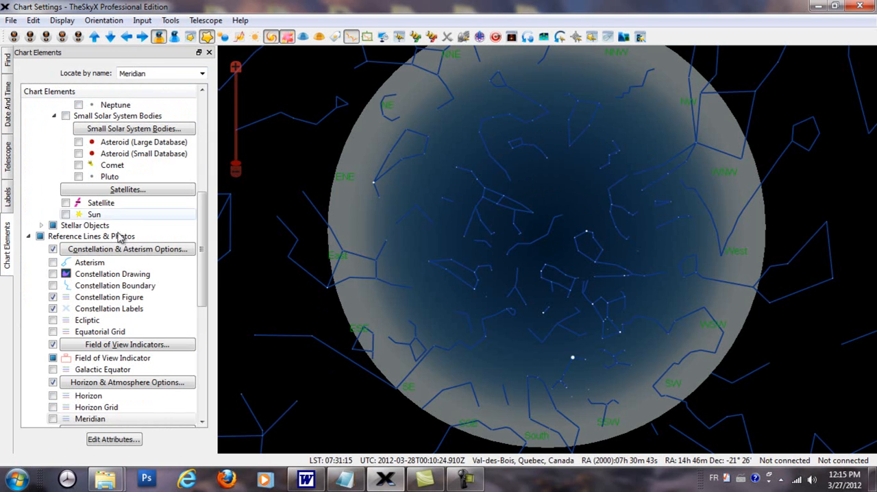
click(53, 419)
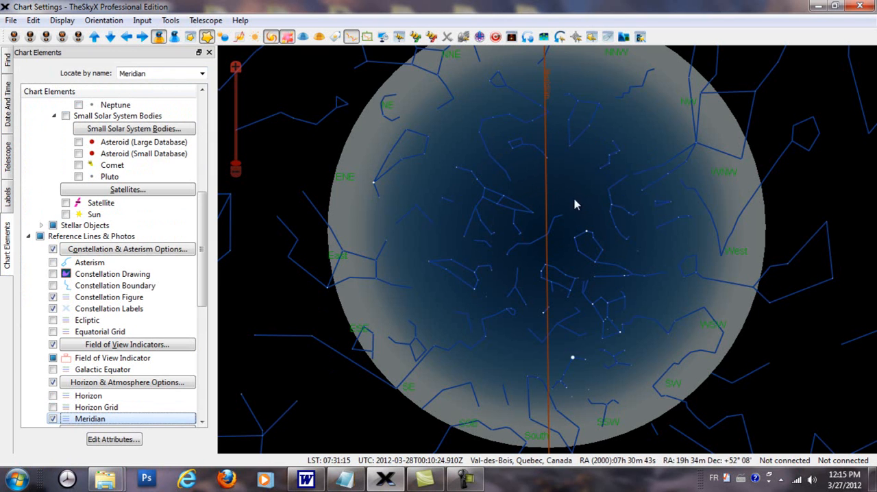
drag(607, 196, 613, 184)
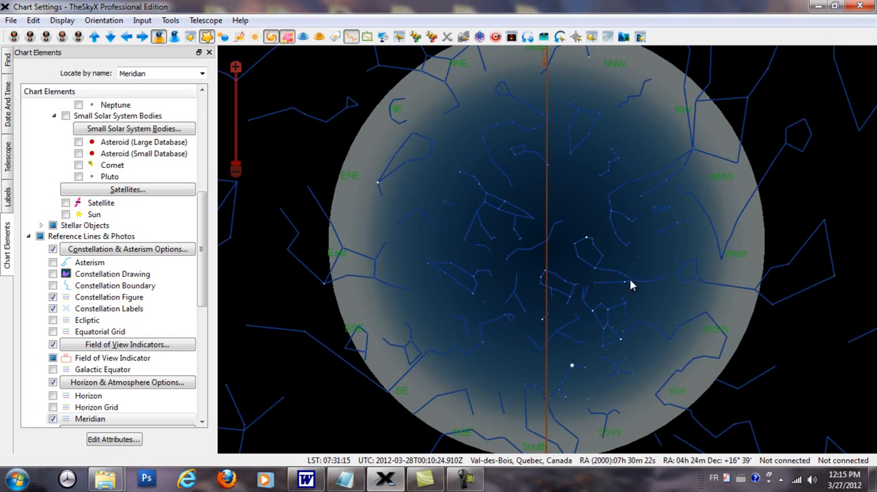
click(237, 70)
click(238, 71)
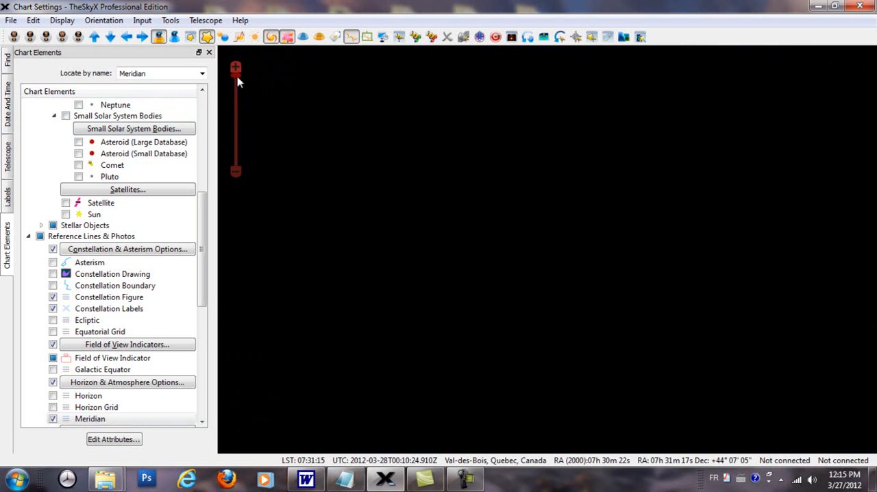
drag(237, 76, 254, 163)
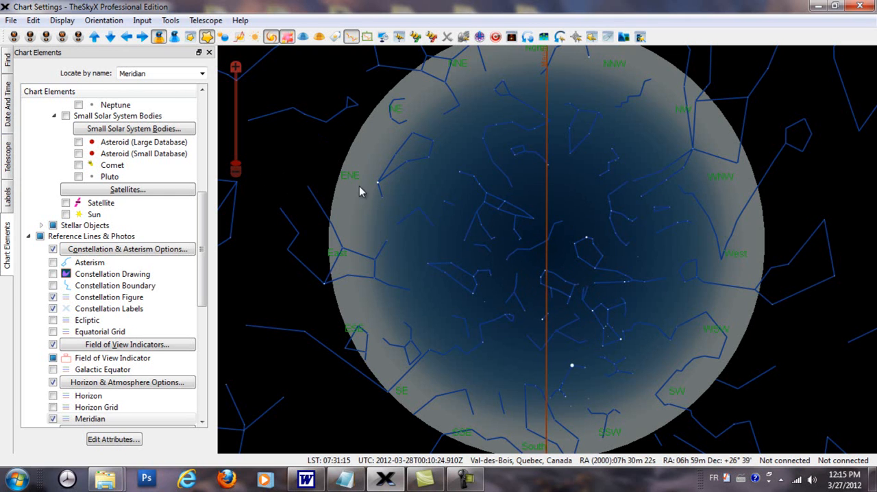
Show the constellation labels and set the chart's hour to 22 on March 27, 2012
click(351, 40)
click(351, 40)
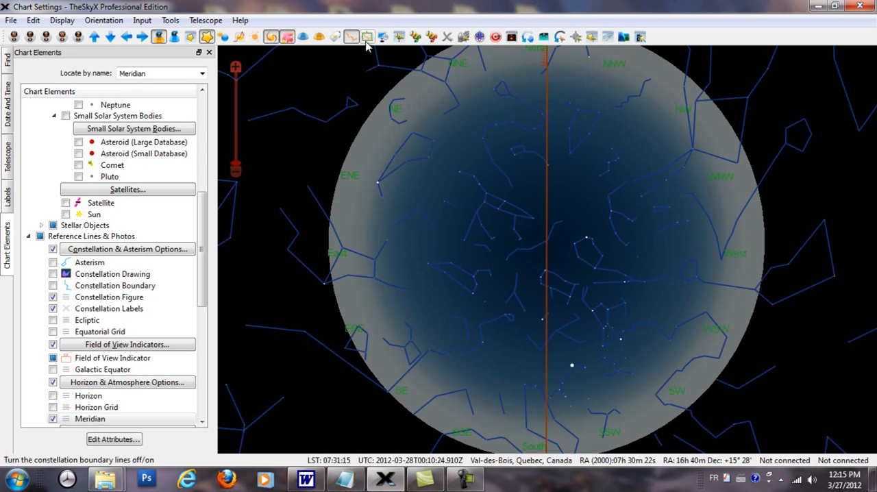
click(337, 39)
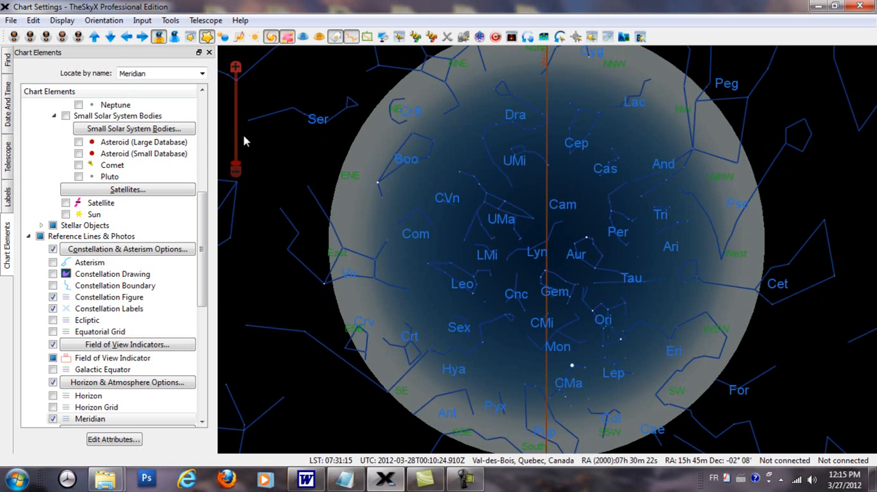
click(11, 117)
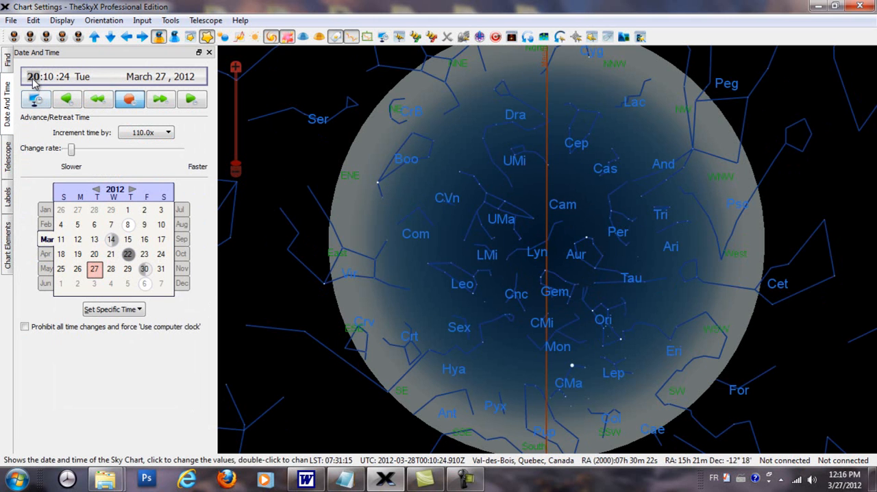
scroll(33, 78, down, 1)
scroll(33, 79, up, 2)
scroll(33, 78, up, 2)
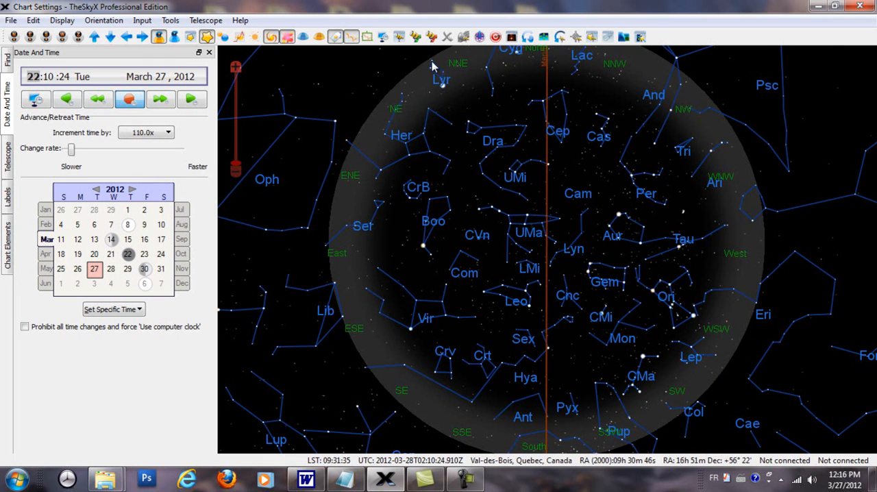
Hide the constellation labels and set the chart time to 20:57:24 on March 27, 2012
click(336, 37)
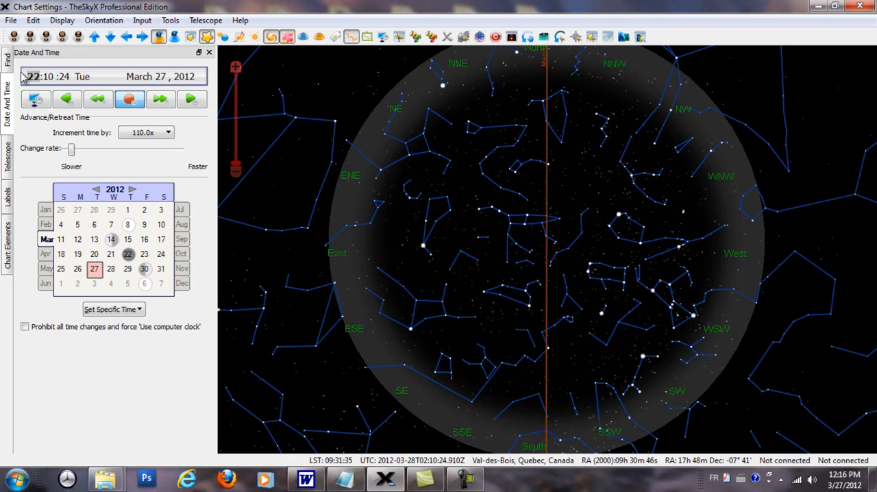
scroll(35, 80, down, 2)
scroll(35, 80, up, 1)
scroll(49, 80, up, 3)
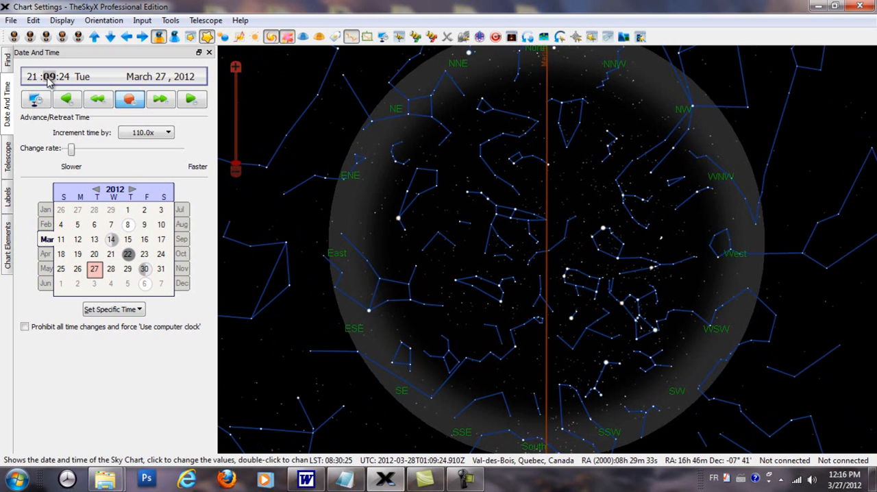
scroll(50, 81, up, 13)
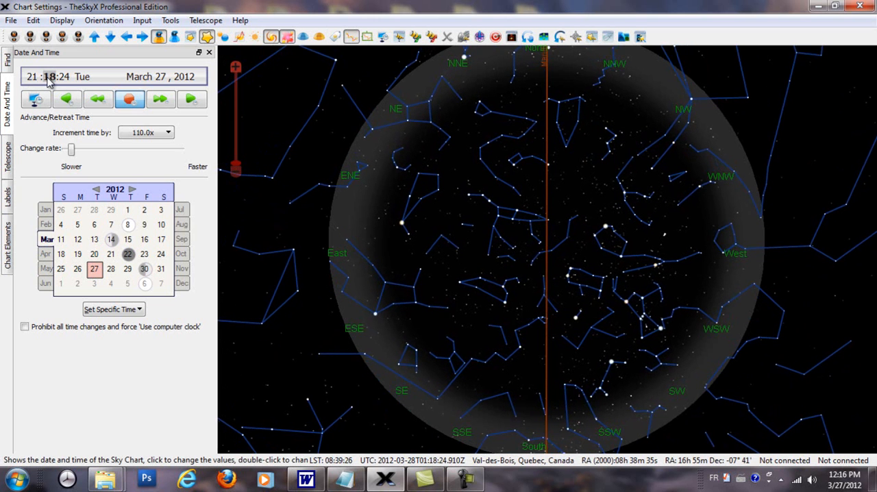
scroll(50, 80, up, 4)
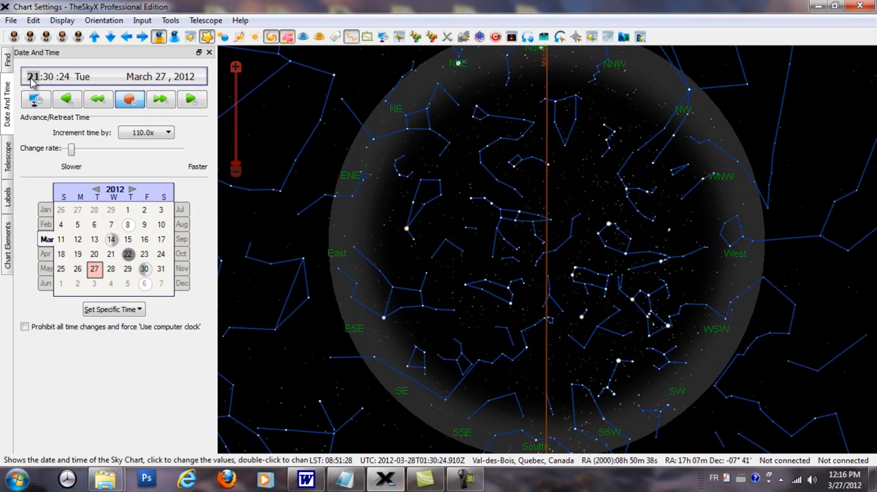
scroll(31, 80, down, 1)
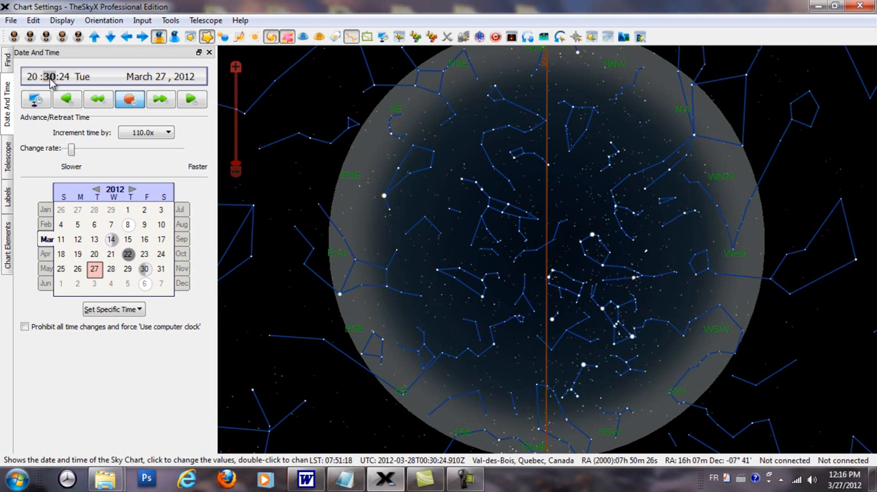
scroll(49, 79, up, 19)
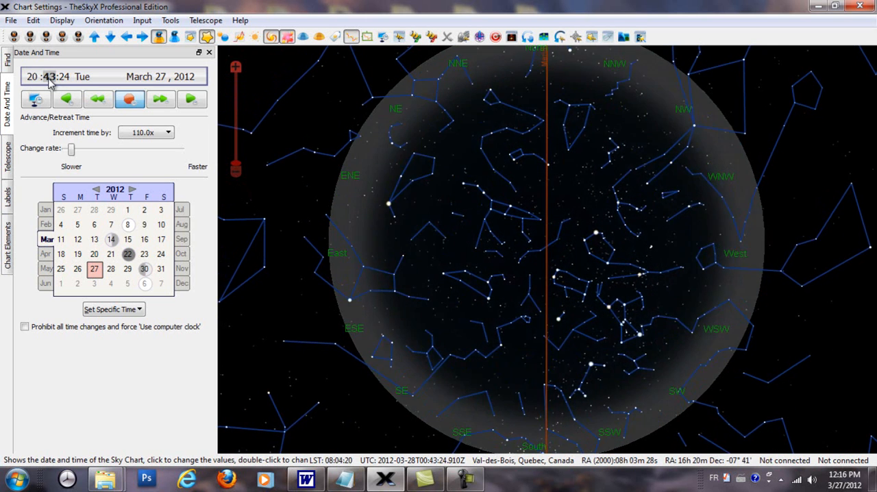
scroll(48, 79, up, 8)
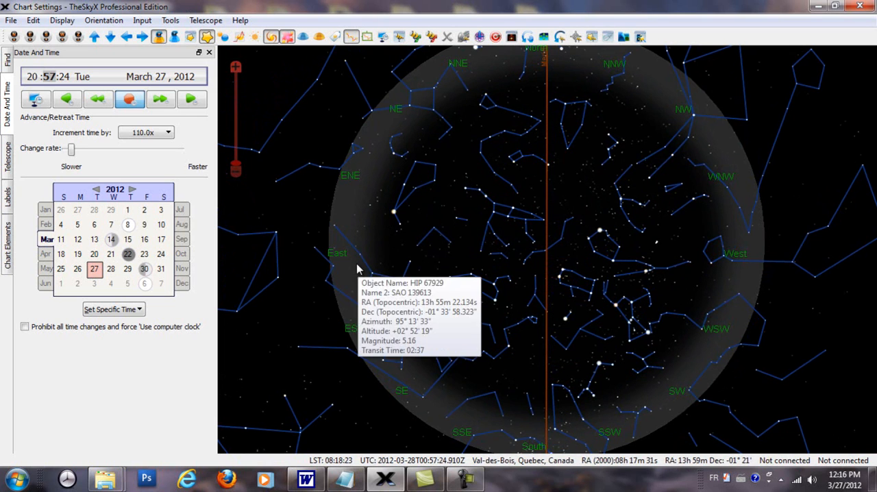
Open the object information for an empty spot in Bootes and show the constellation labels
mouse_move(442, 142)
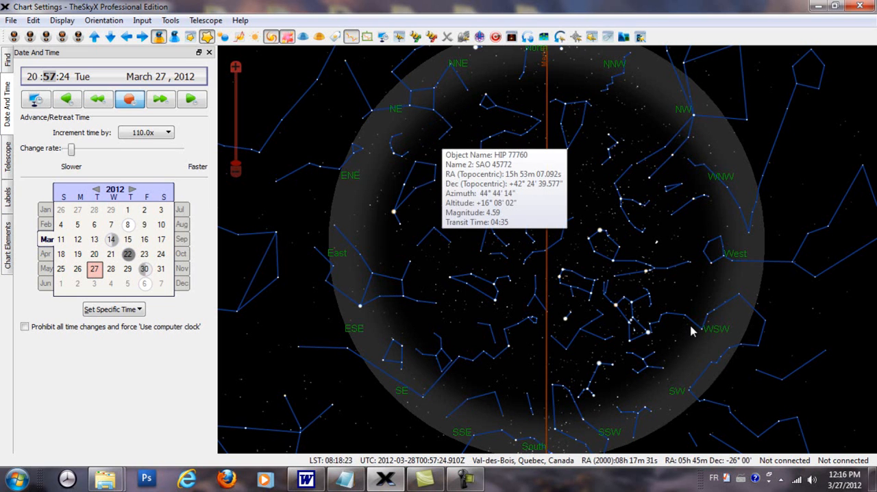
click(390, 236)
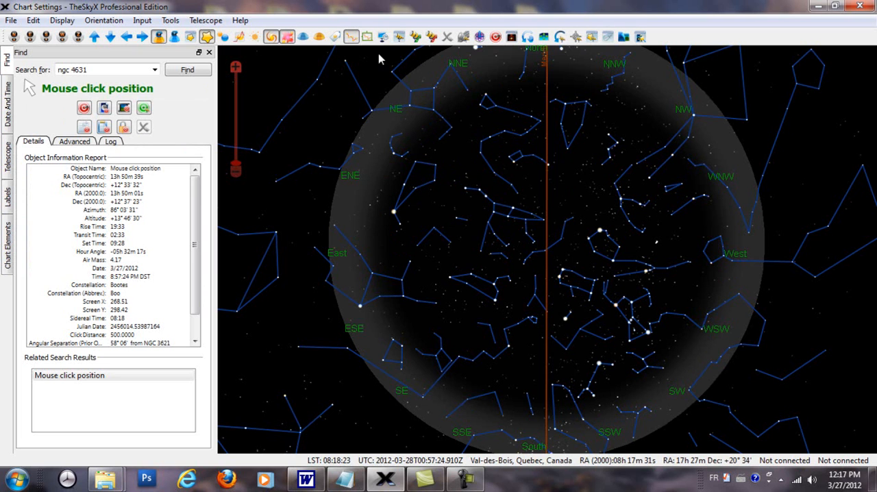
click(334, 38)
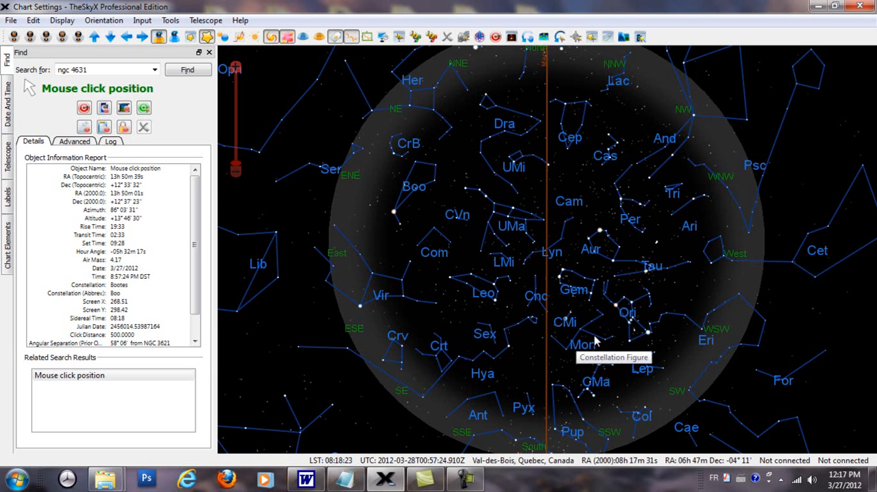
Examine objects around Orion, Cetus, Triangulum, Andromeda and Auriga, and open the object information for NGC 1514
mouse_move(634, 331)
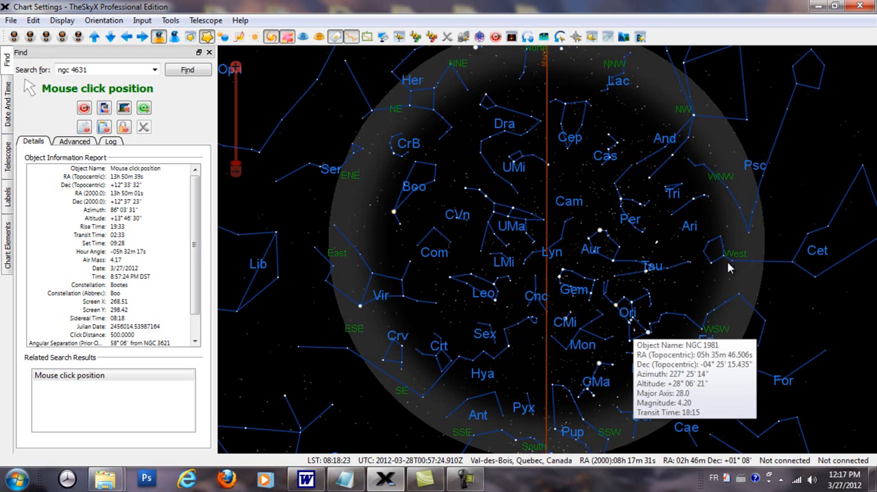
mouse_move(726, 260)
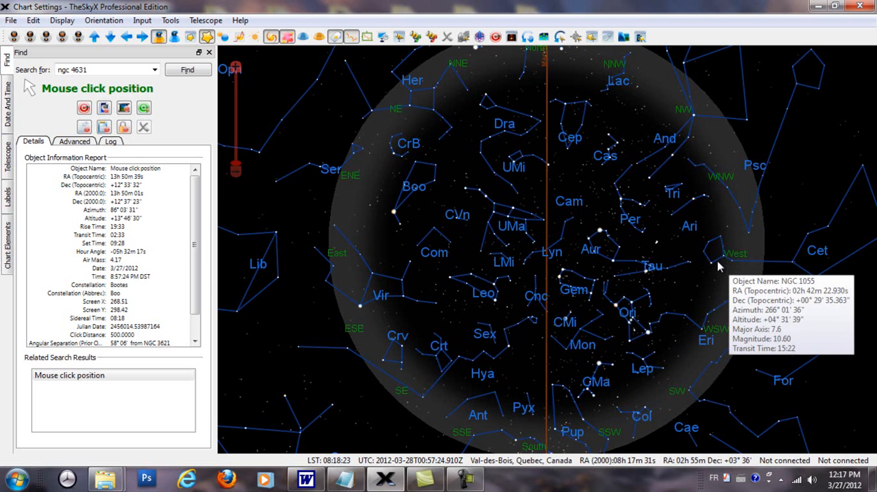
mouse_move(681, 204)
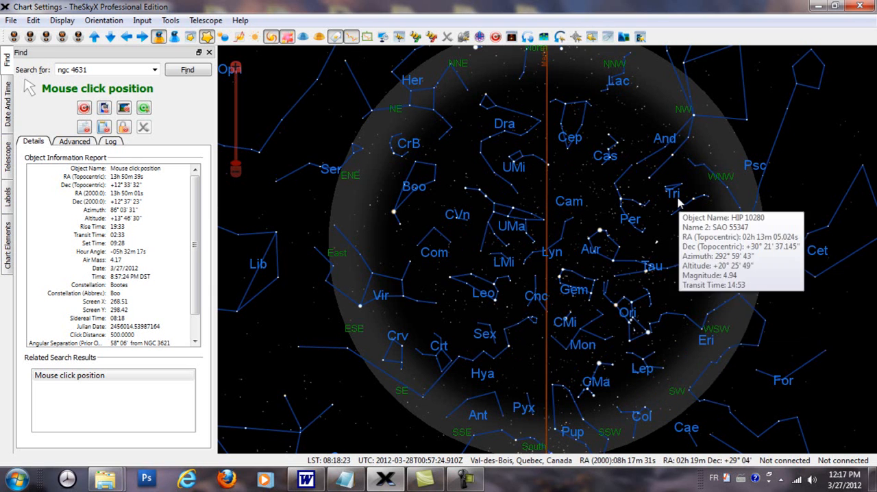
mouse_move(672, 144)
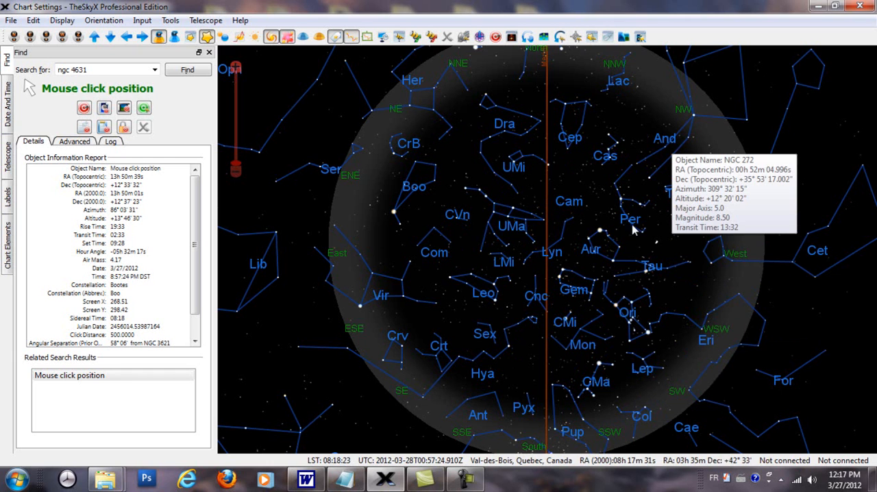
mouse_move(608, 247)
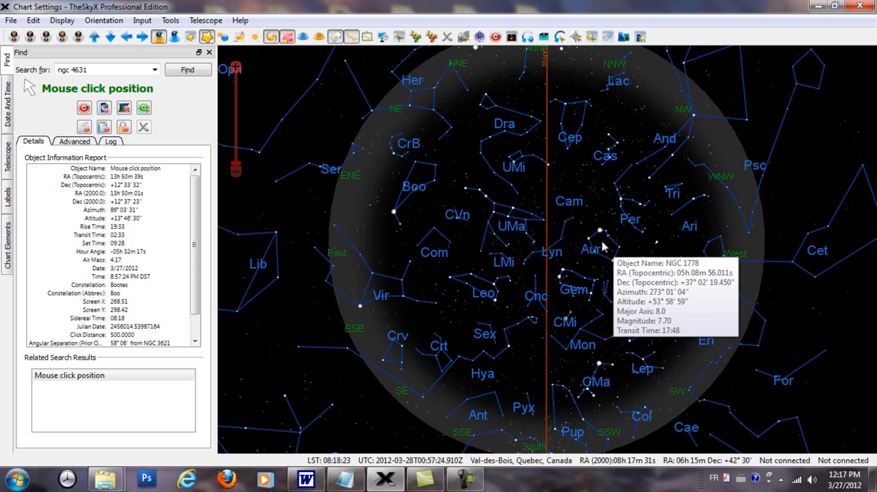
click(641, 240)
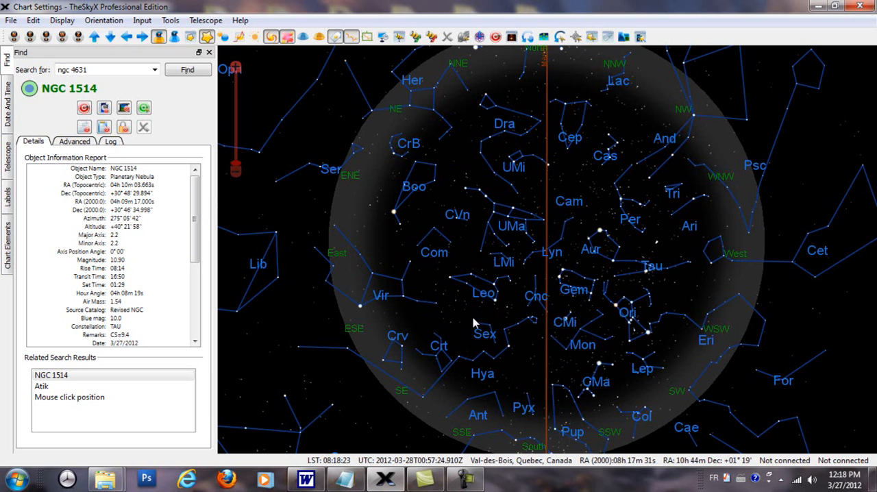
Hide the constellation figures and constellation labels on the sky chart
click(350, 38)
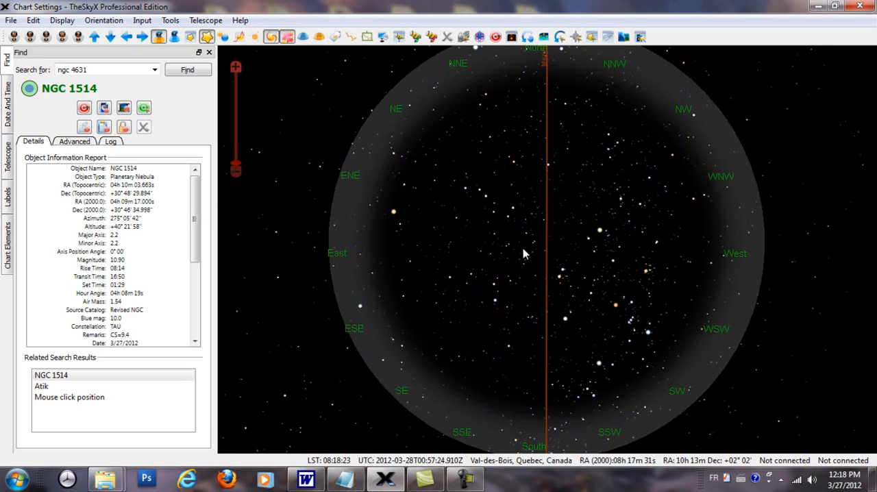
mouse_move(486, 305)
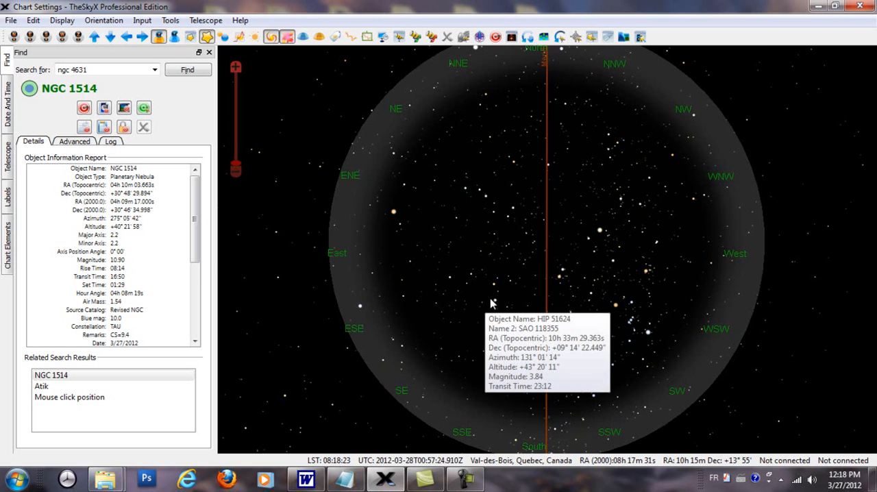
Show the constellation figures and centre the sky chart on an enlarged view of Leo
scroll(492, 303, up, 1)
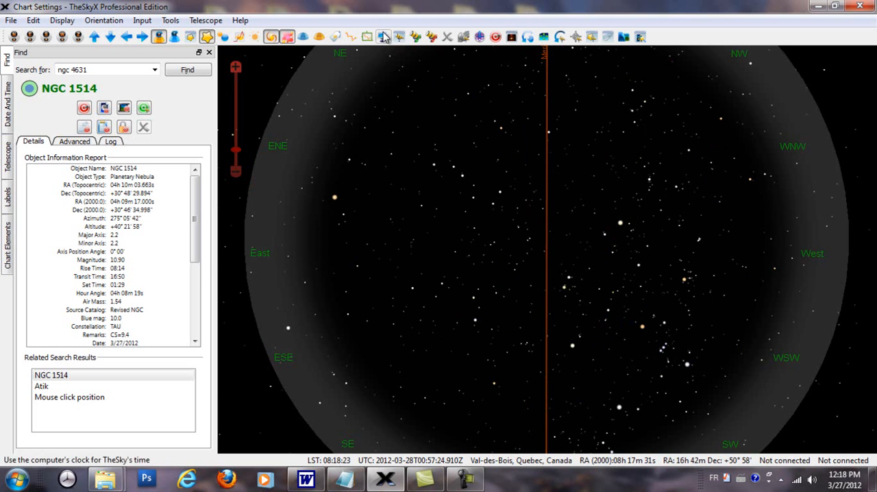
click(351, 36)
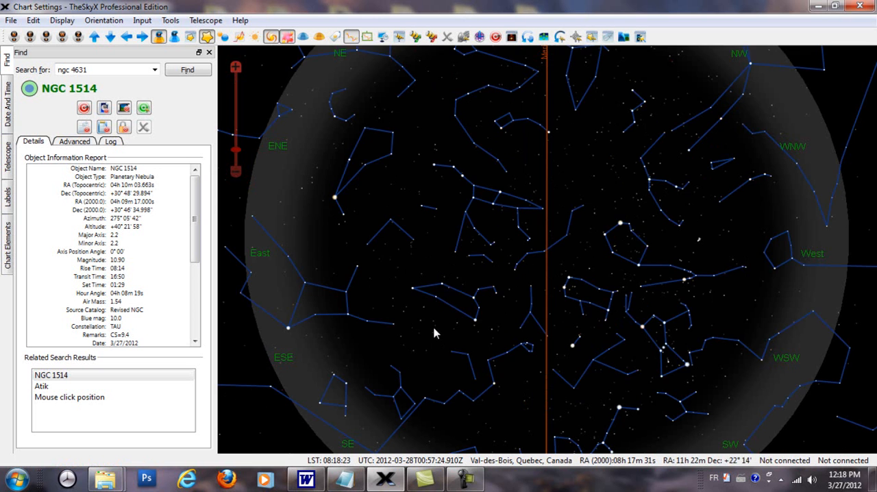
scroll(435, 307, up, 1)
drag(497, 332, 503, 259)
scroll(428, 296, up, 1)
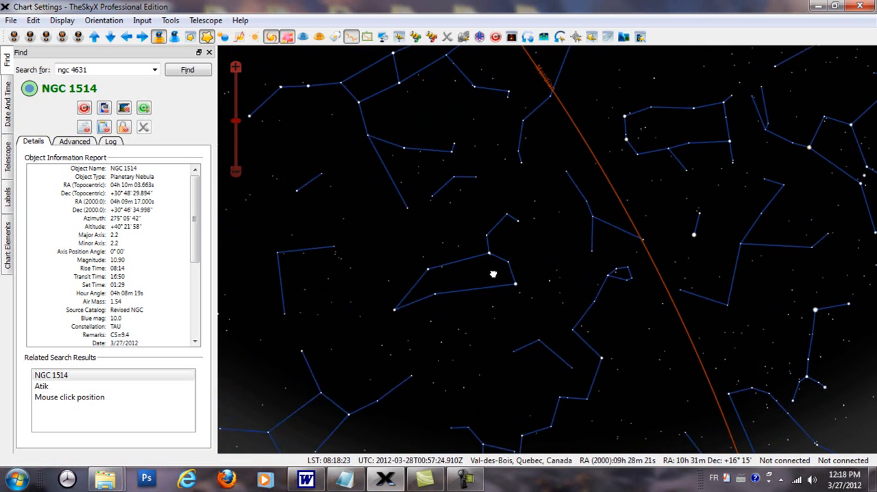
scroll(420, 307, up, 1)
drag(405, 263, 603, 165)
drag(540, 348, 524, 322)
drag(524, 175, 524, 208)
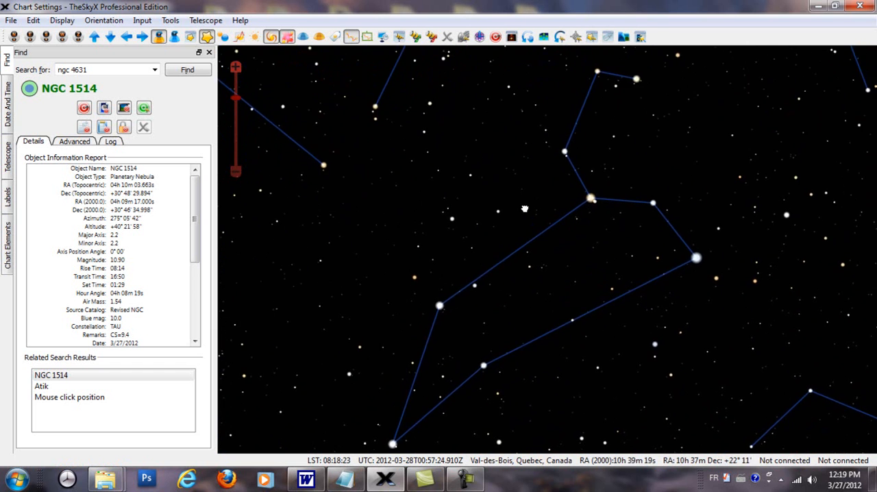
Toggle the galaxies off and on, leaving all galaxy types displayed on the chart around Leo
click(271, 38)
scroll(382, 298, up, 1)
click(272, 38)
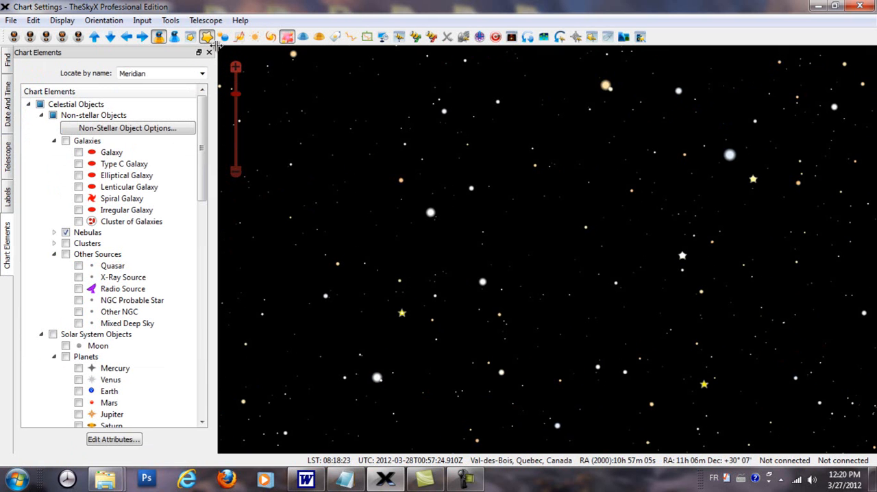
click(61, 21)
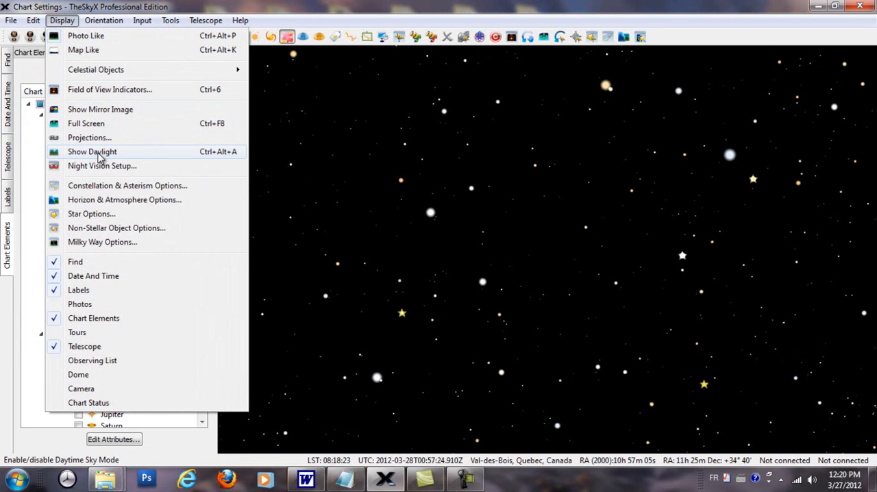
click(271, 38)
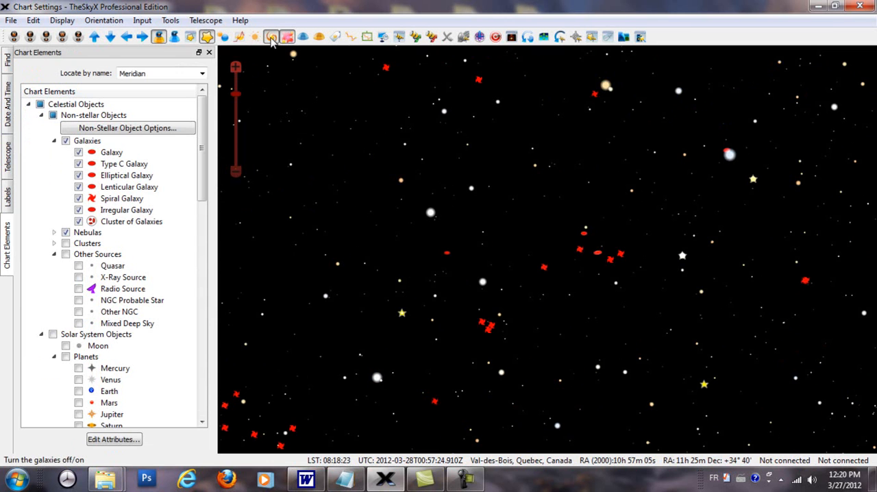
click(271, 40)
click(272, 40)
scroll(391, 238, up, 1)
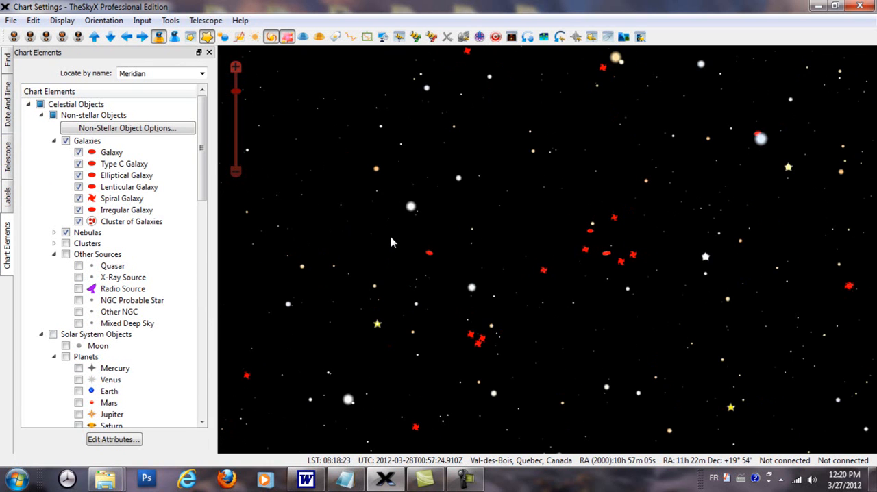
Toggle the Show Daylight setting of the sky chart and switch it back
click(61, 20)
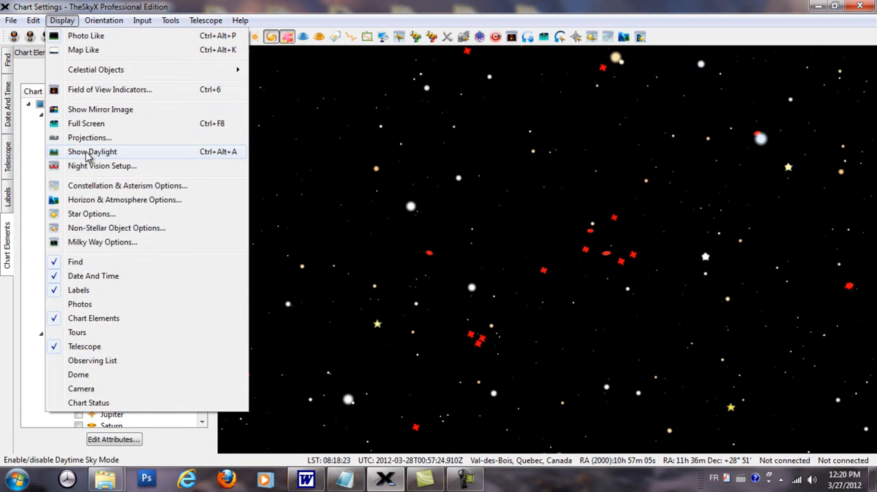
click(87, 152)
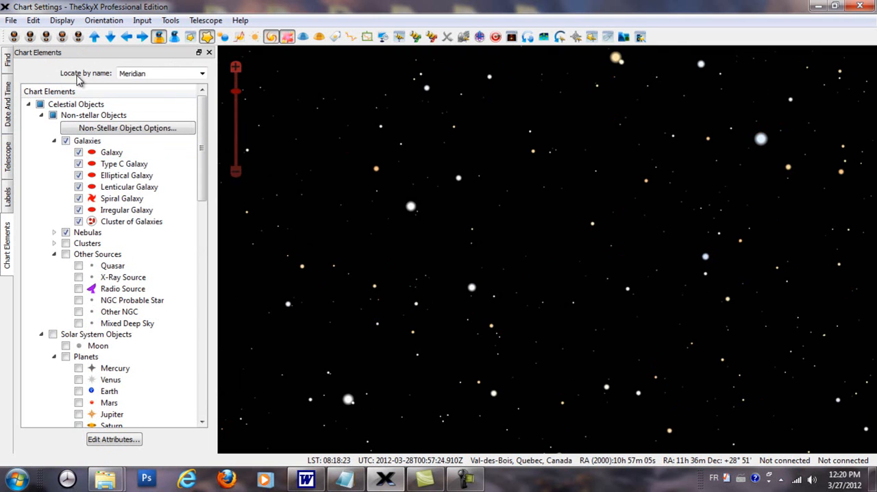
click(63, 21)
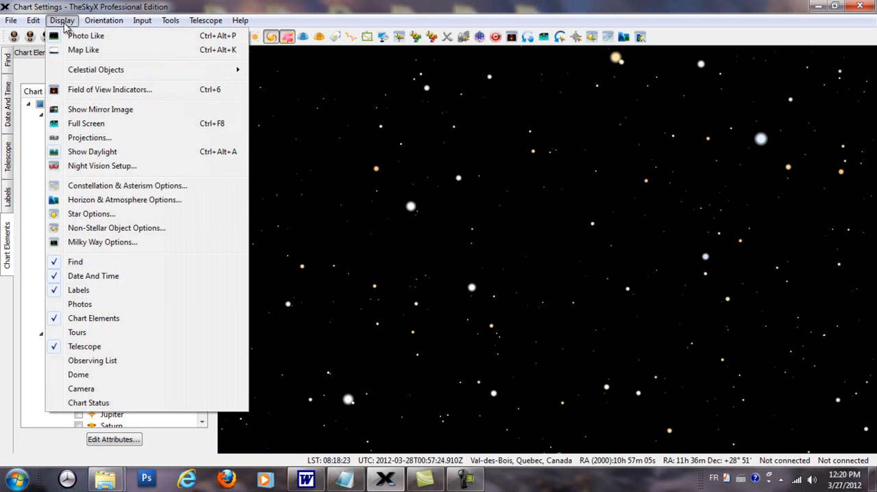
click(89, 154)
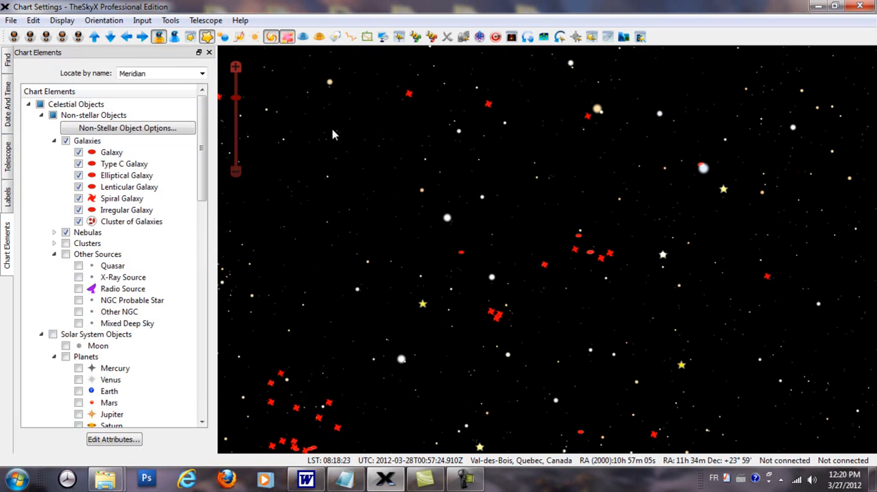
Show the constellation labels and turn on the PGC, NGC, IC, PLN, Lorenzin and M identifier labels for non-stellar objects
click(335, 38)
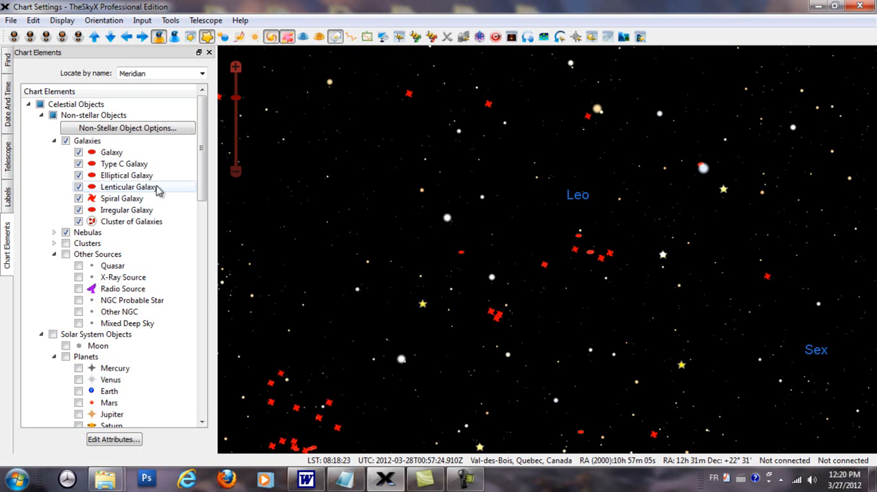
click(8, 204)
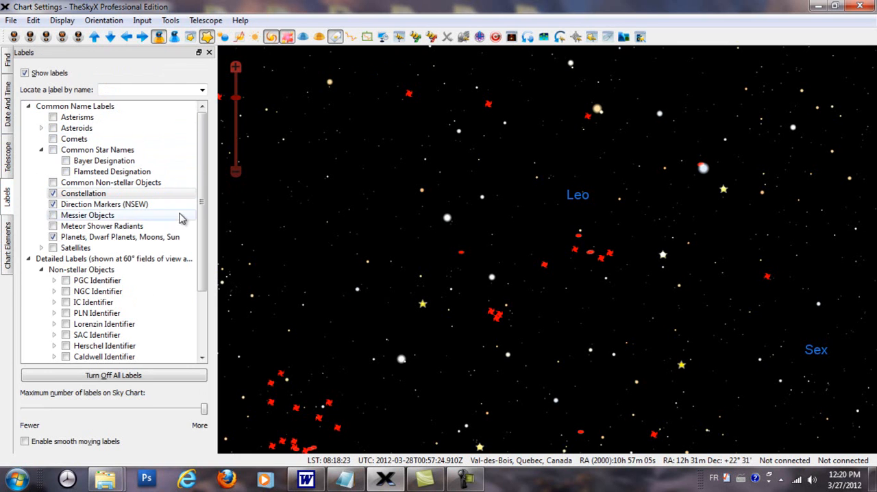
scroll(203, 198, down, 1)
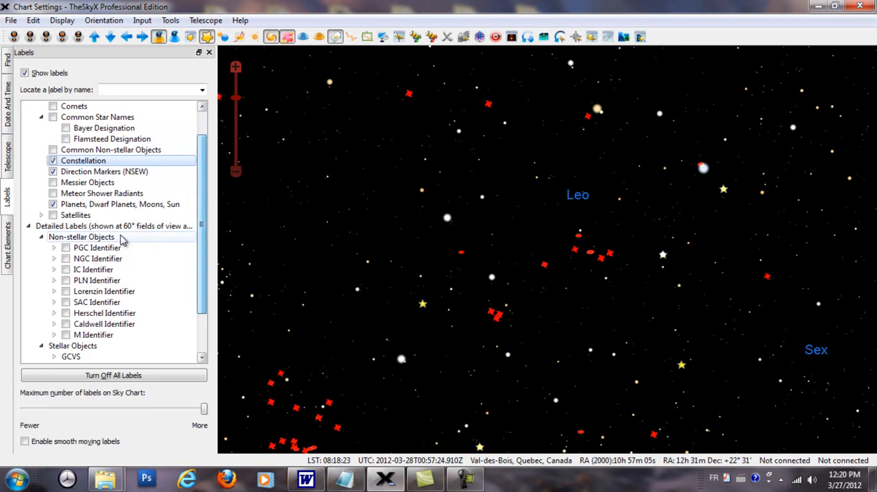
click(66, 248)
click(66, 259)
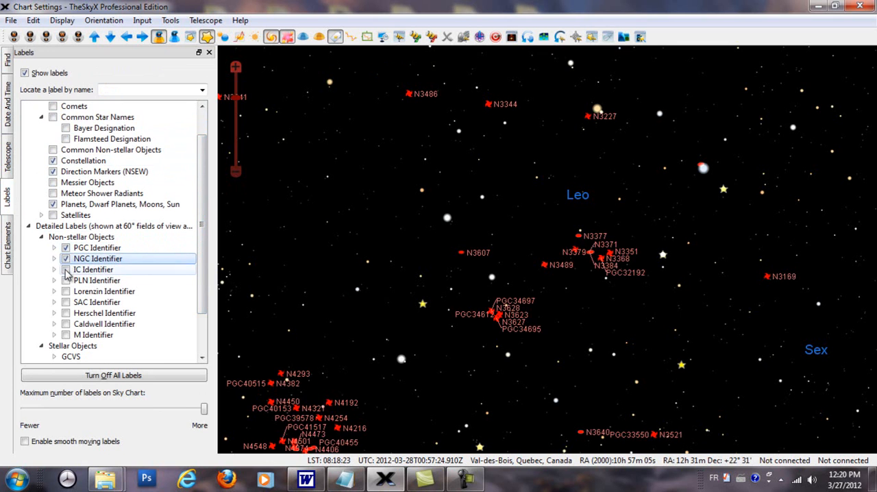
click(66, 281)
click(66, 270)
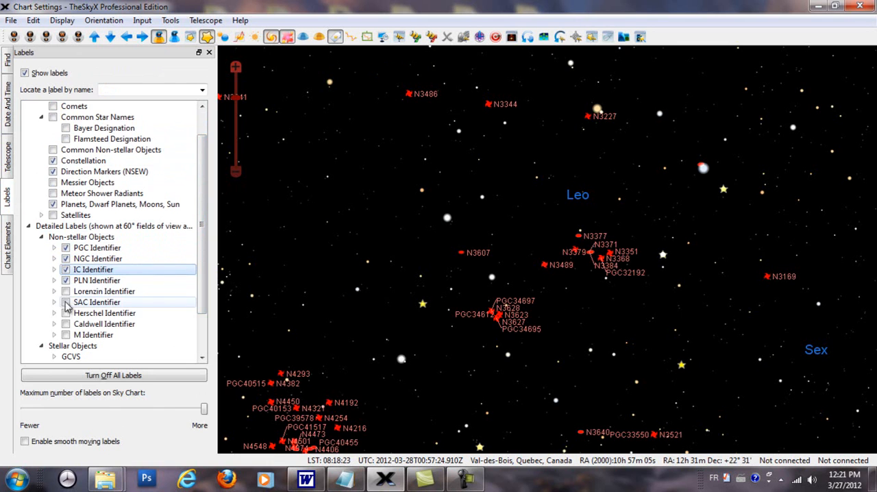
click(66, 292)
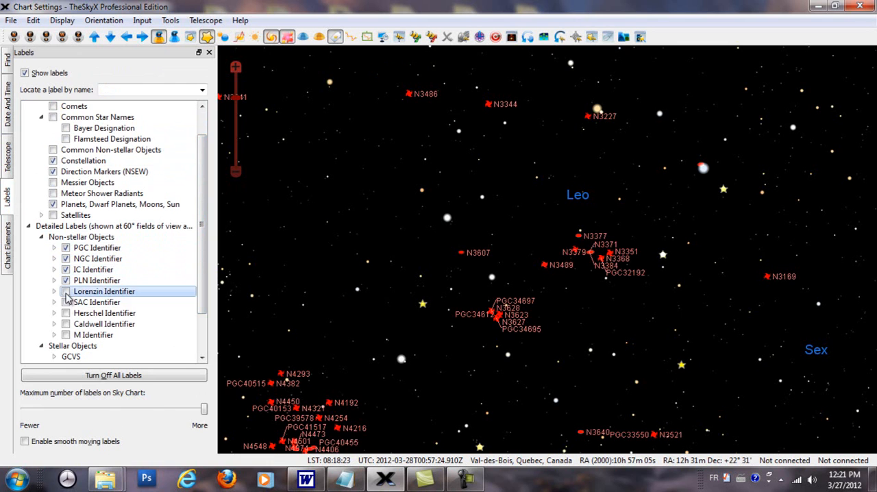
click(65, 335)
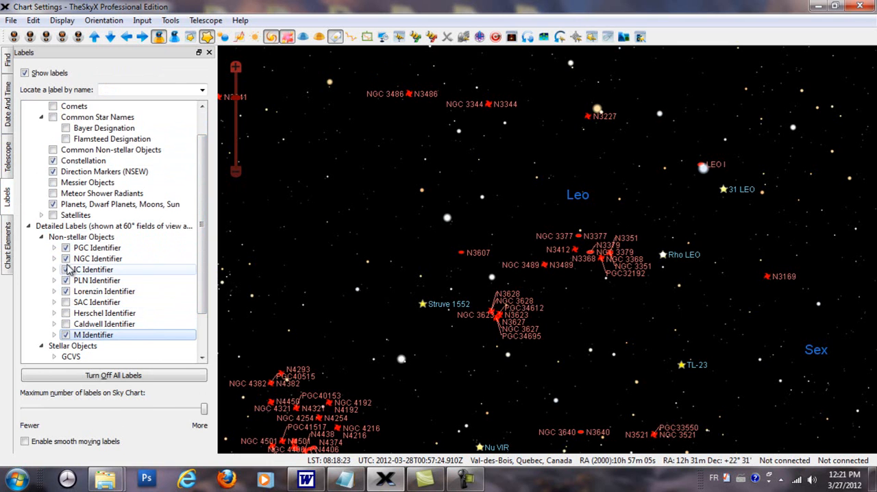
Turn off the PGC, PLN and Lorenzin identifier labels for non-stellar objects
click(65, 248)
click(65, 280)
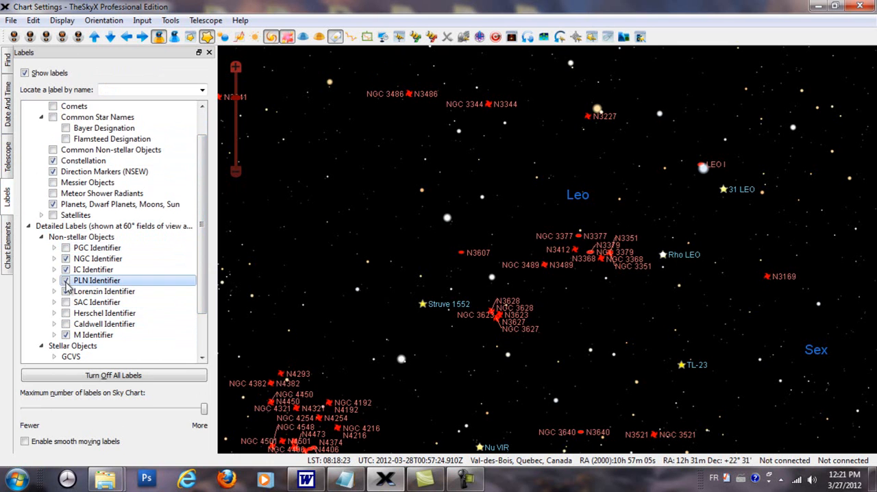
click(66, 291)
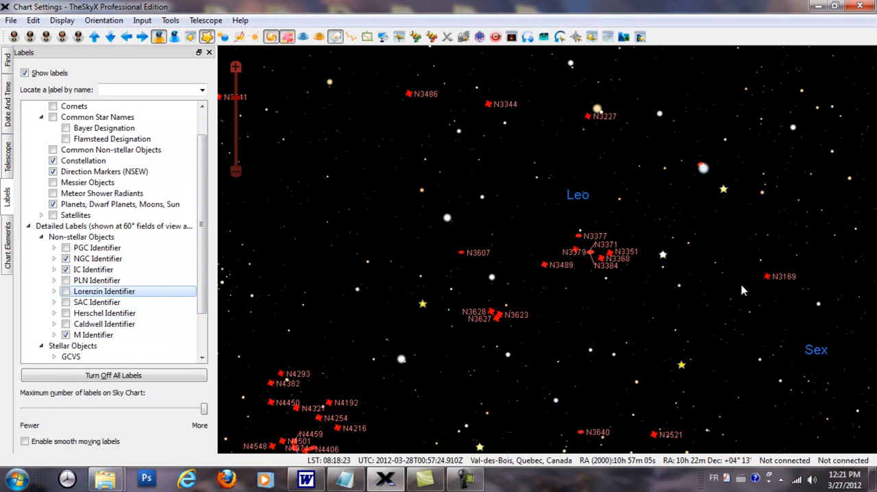
scroll(654, 312, up, 3)
scroll(671, 315, up, 3)
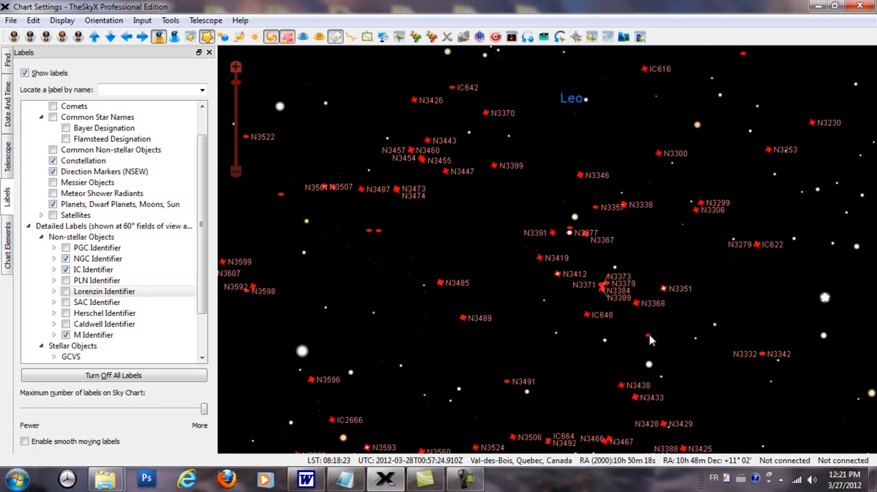
scroll(647, 329, up, 2)
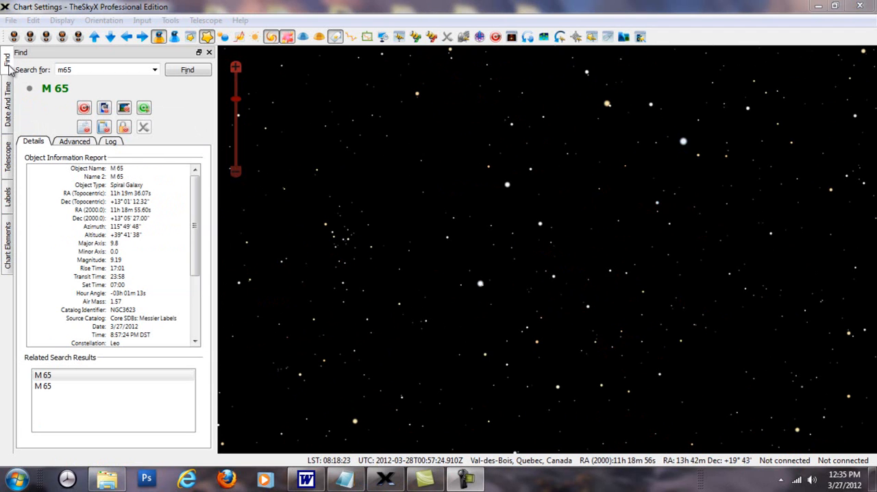
Search the sky chart for the object m65
double_click(63, 69)
text(m)
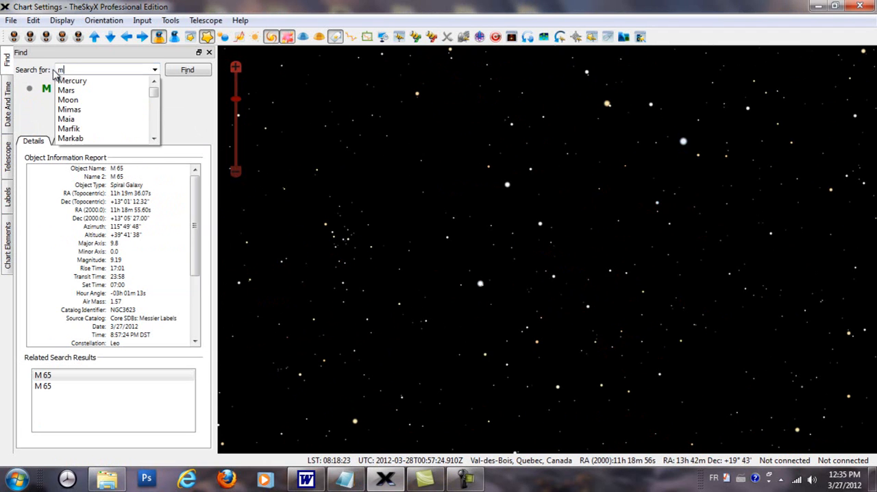
text(65)
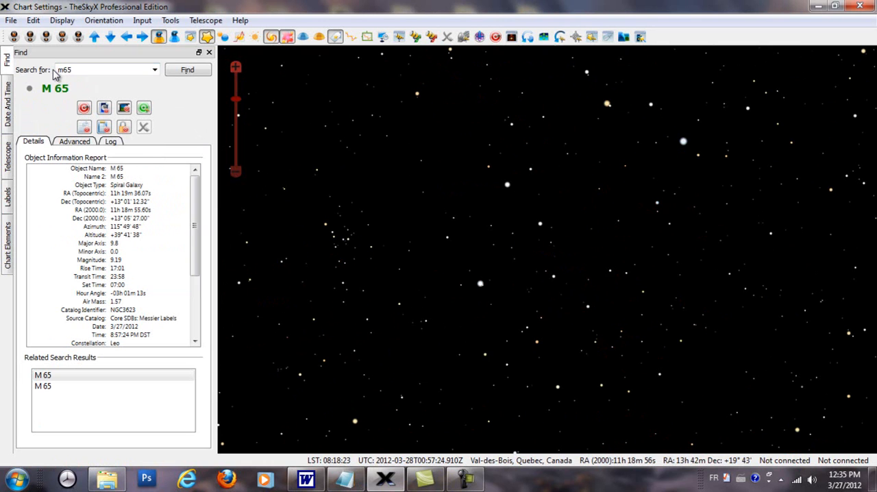
click(180, 73)
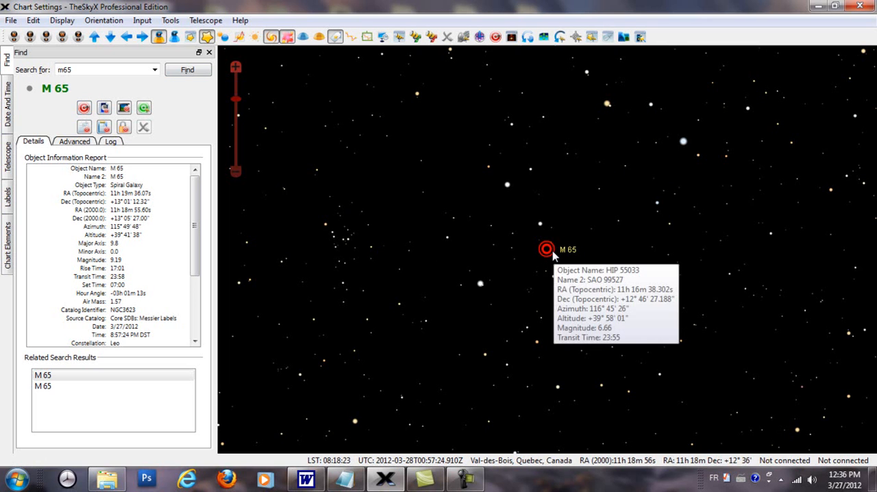
Toggle the galaxies in a close view around M 65 and leave their symbols and labels hidden
click(271, 37)
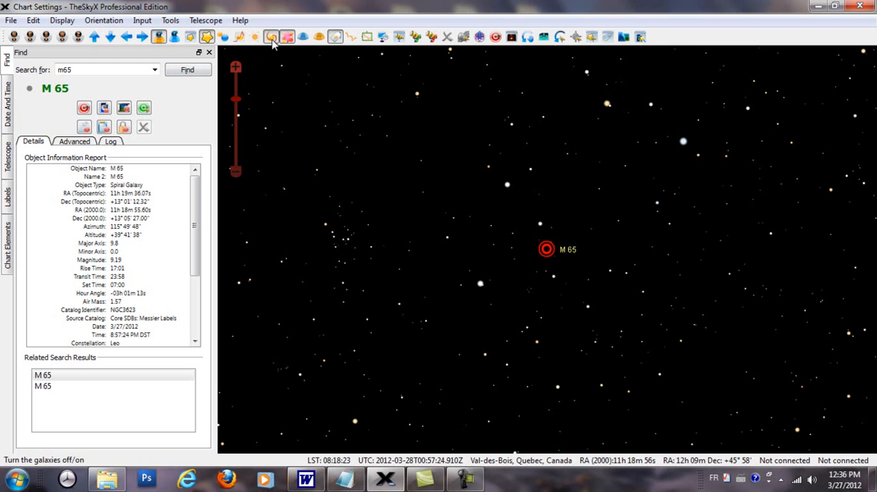
scroll(397, 221, up, 1)
scroll(397, 221, up, 4)
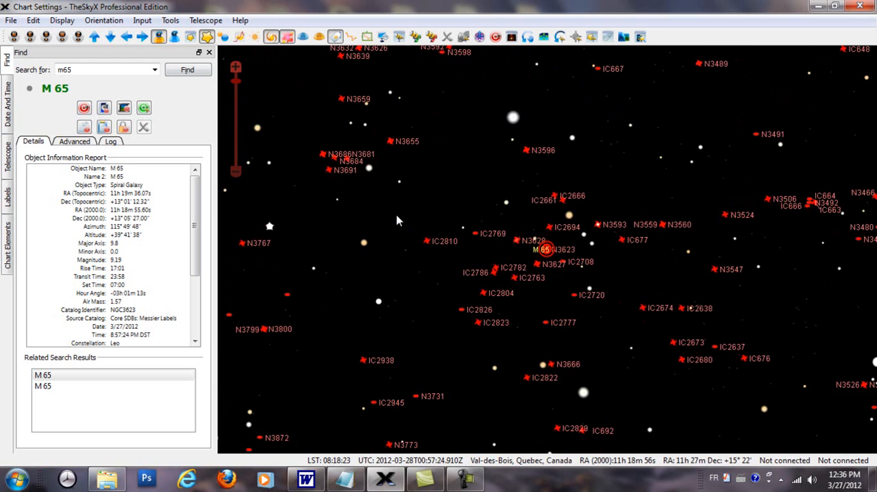
scroll(397, 221, up, 2)
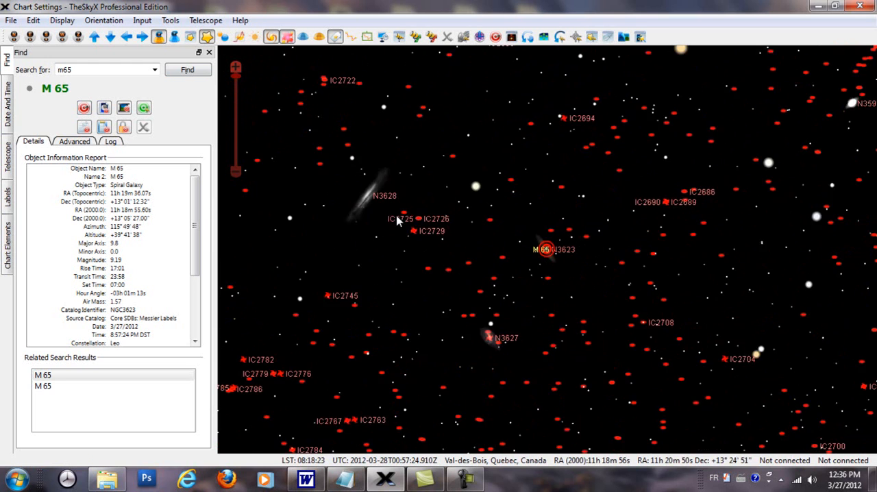
click(271, 37)
scroll(622, 296, up, 1)
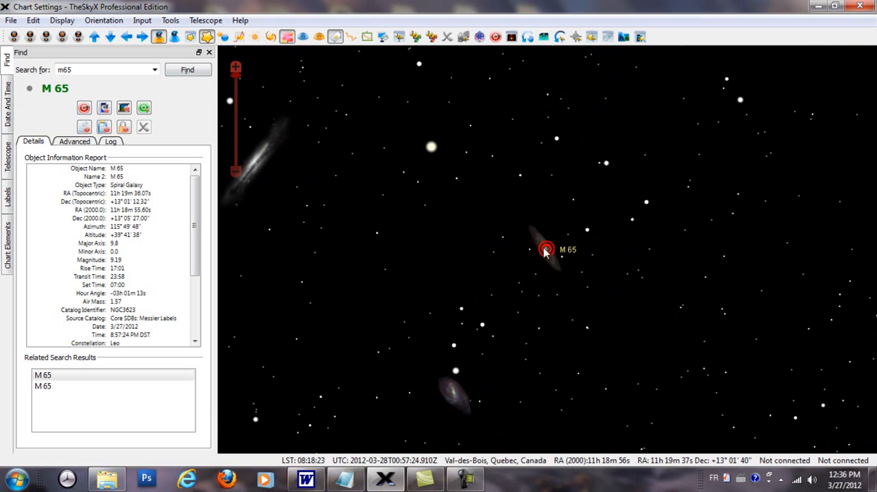
Examine the galaxy images near M 65 and identify the small spiral galaxy below it
scroll(523, 298, up, 1)
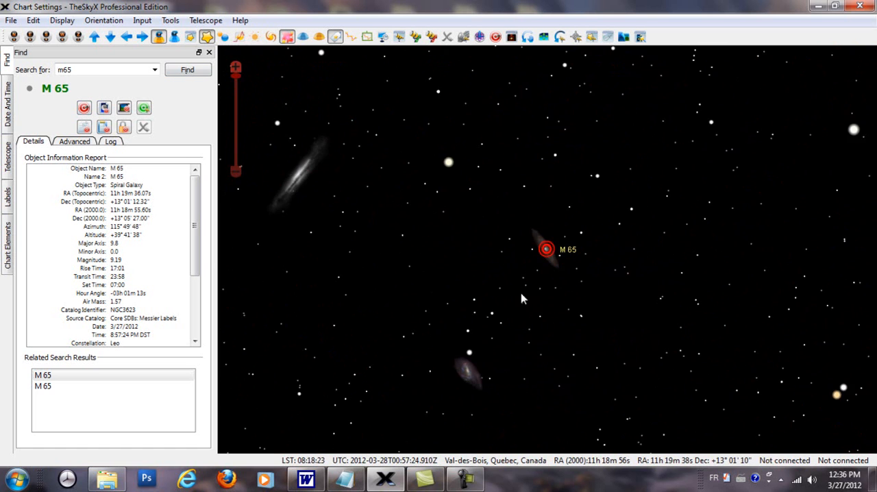
drag(519, 307, 565, 311)
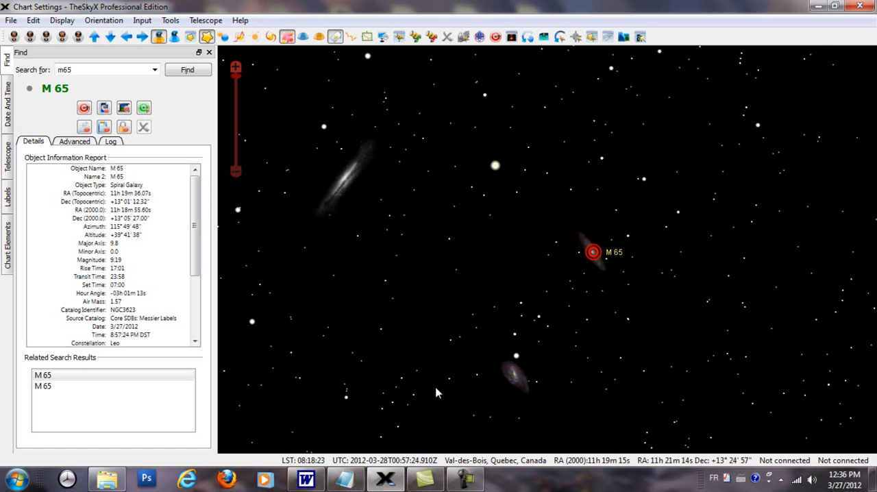
drag(409, 247, 459, 254)
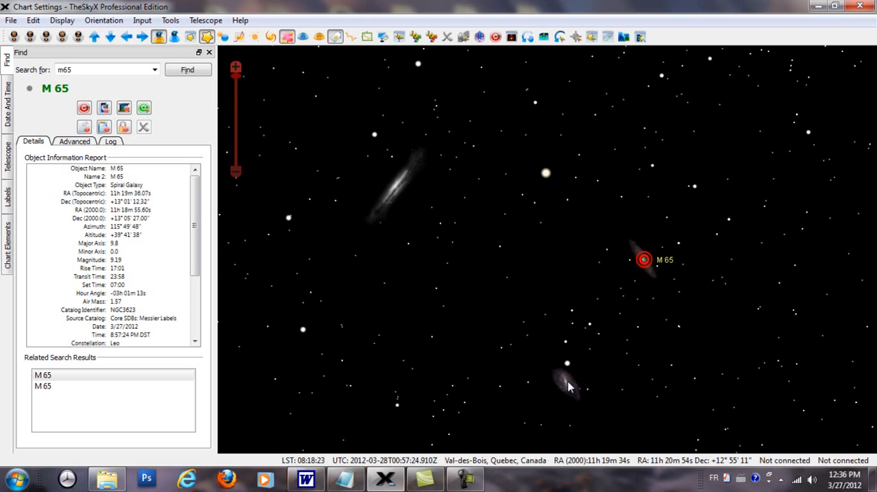
mouse_move(567, 386)
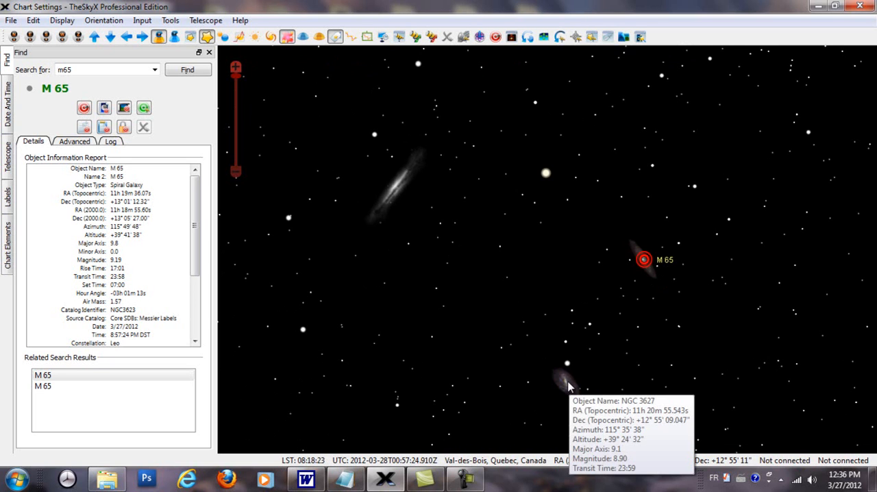
Identify the edge-on galaxy NGC 3628 near M 65 and examine its image up close
click(397, 189)
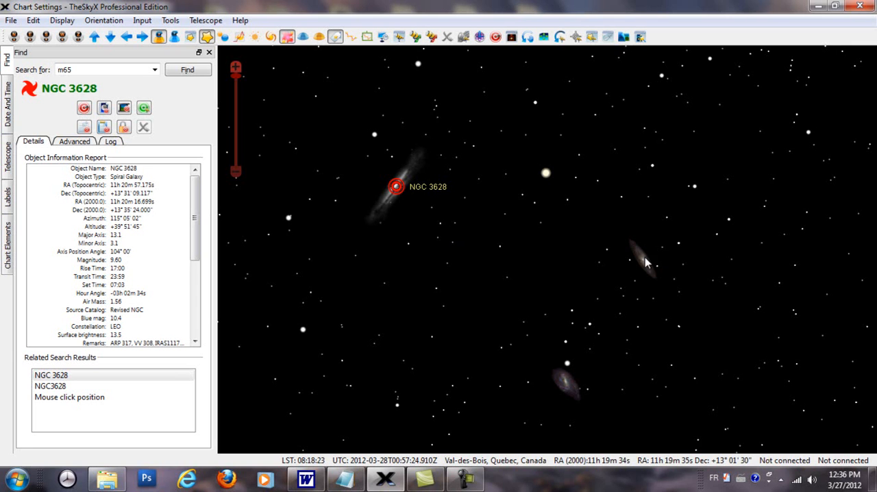
mouse_move(648, 269)
key(Escape)
scroll(403, 191, up, 3)
drag(371, 191, 501, 286)
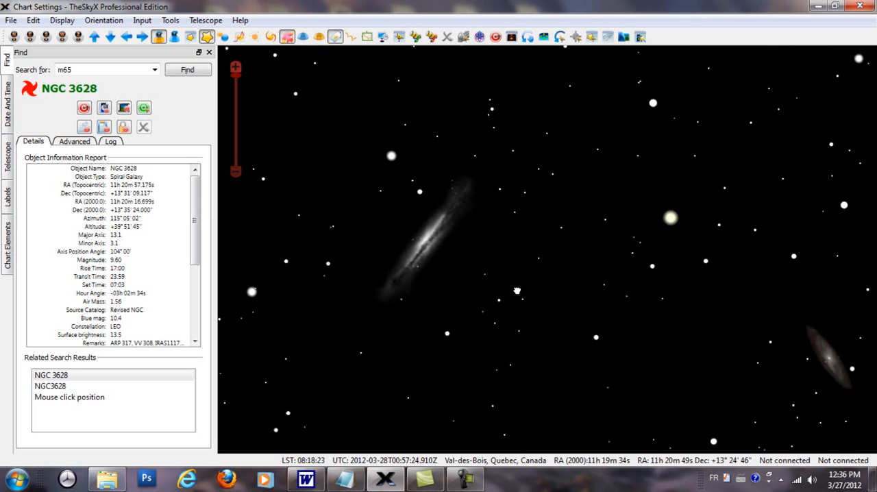
scroll(479, 295, up, 1)
drag(550, 300, 590, 305)
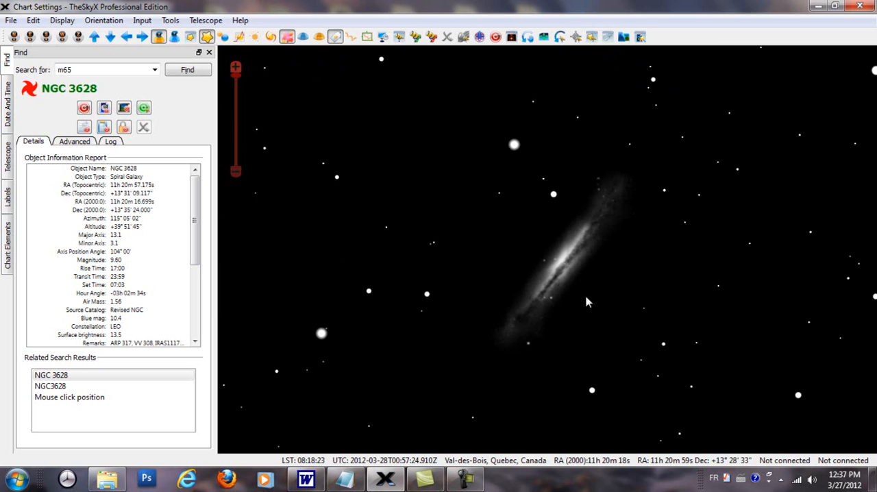
Browse the available photos of NGC 3628 in the photo viewer, including the Anglo-Australian Observatory image, and close the photo windows
click(62, 21)
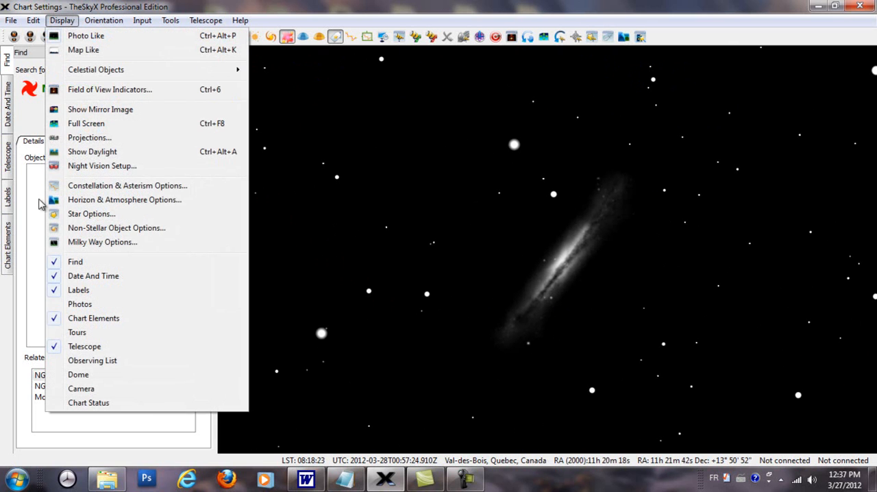
click(67, 305)
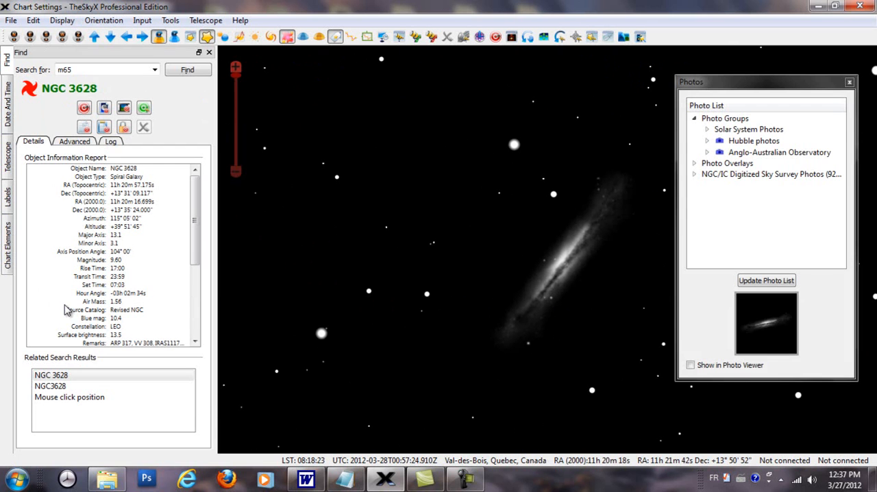
click(765, 320)
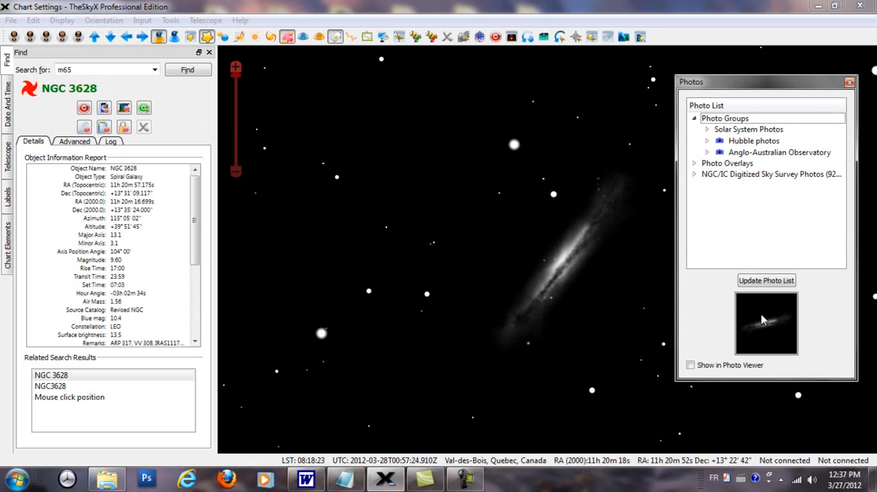
click(691, 366)
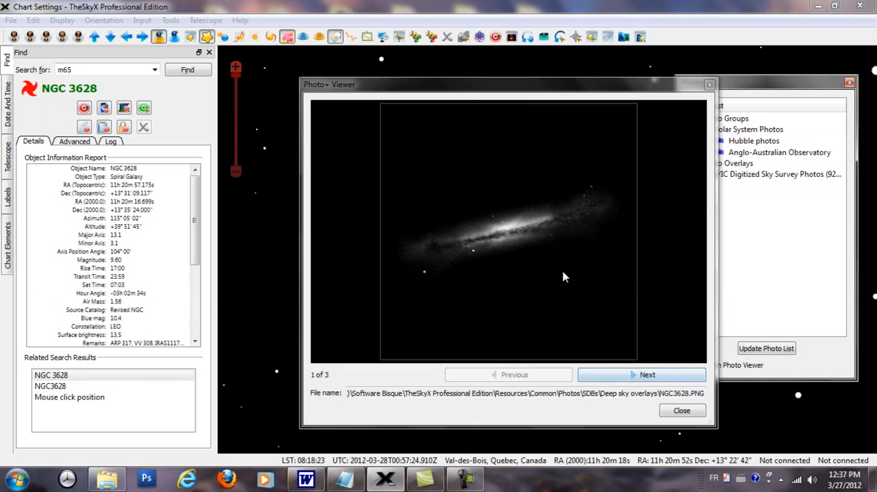
click(660, 376)
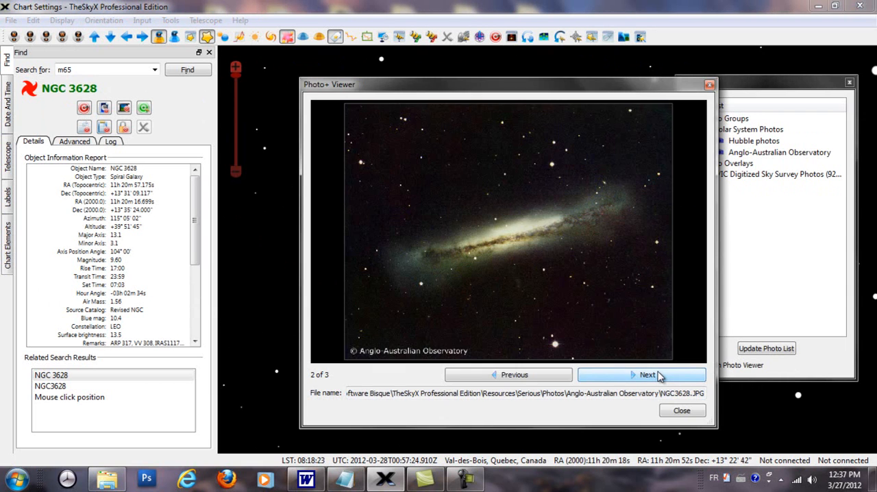
click(658, 377)
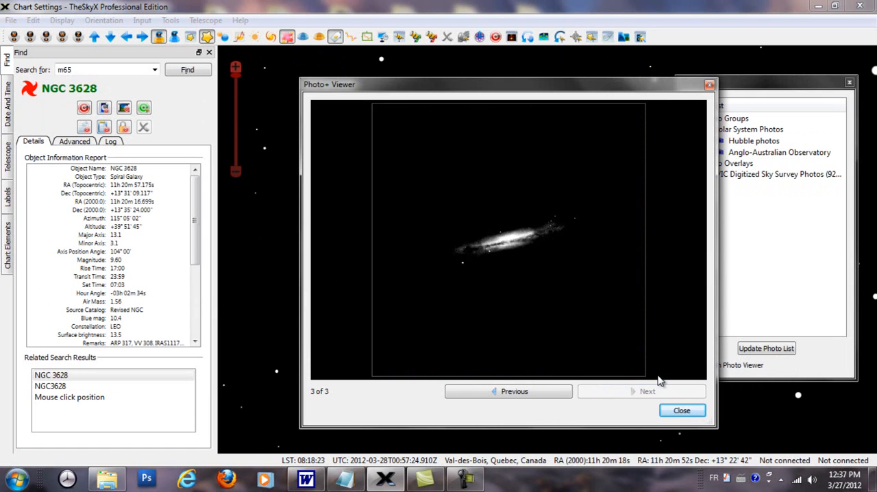
click(520, 393)
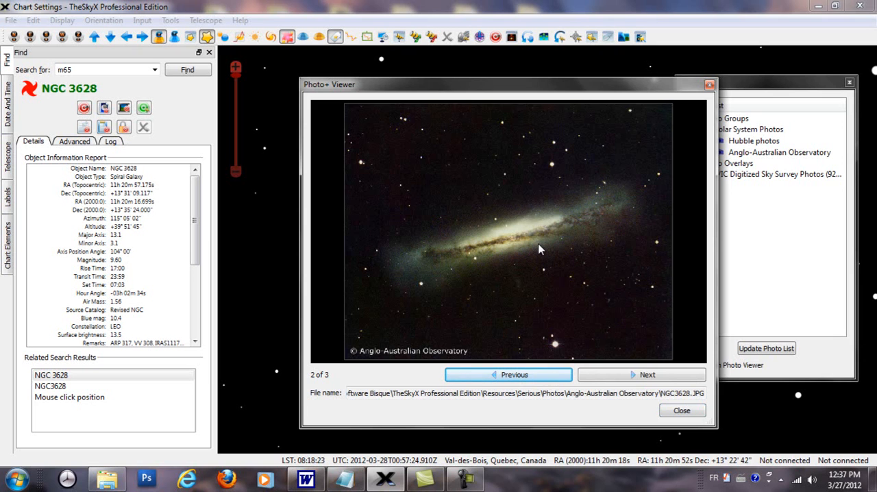
click(709, 85)
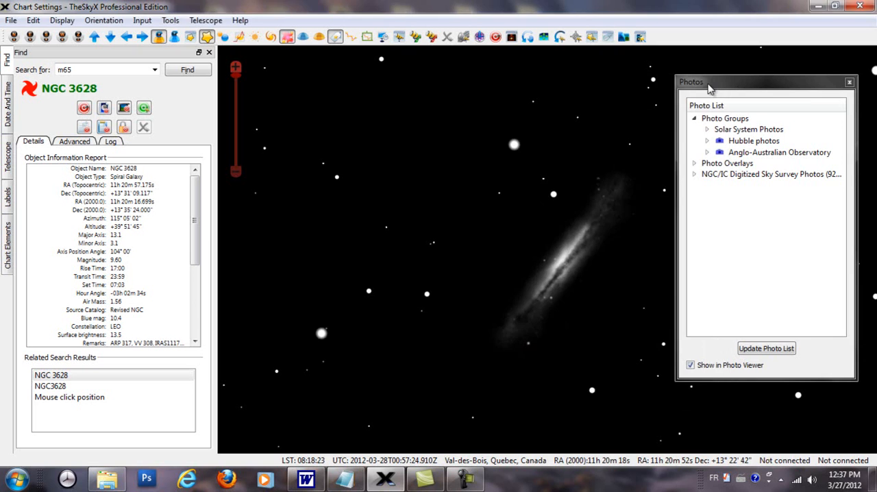
click(850, 82)
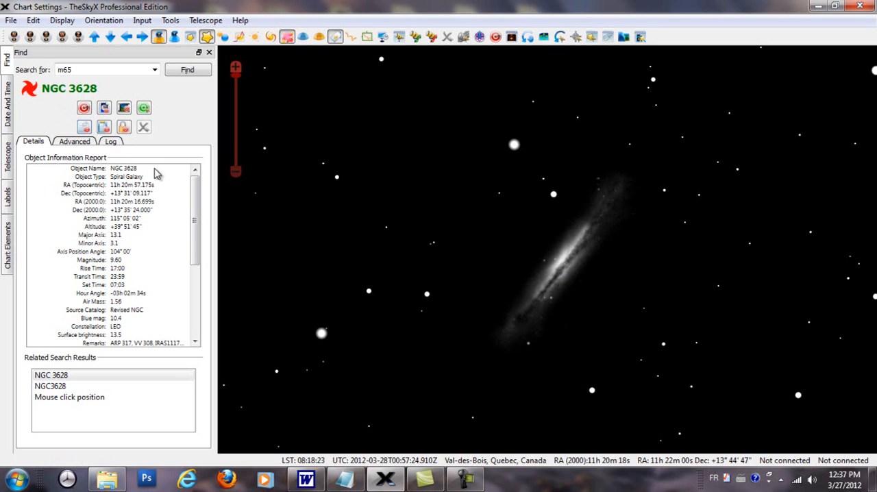
Review the object information reports of NGC 3628 and the neighbouring galaxy NGC 3623
drag(197, 220, 200, 293)
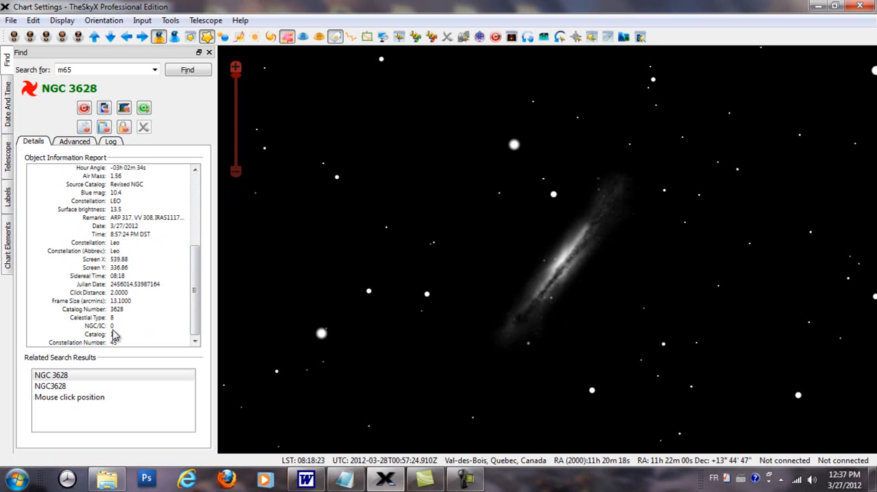
drag(198, 260, 208, 172)
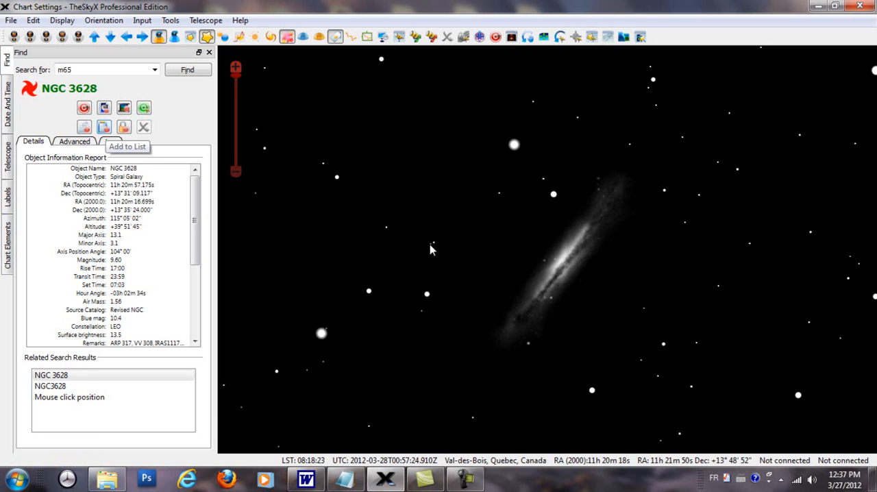
scroll(608, 324, down, 3)
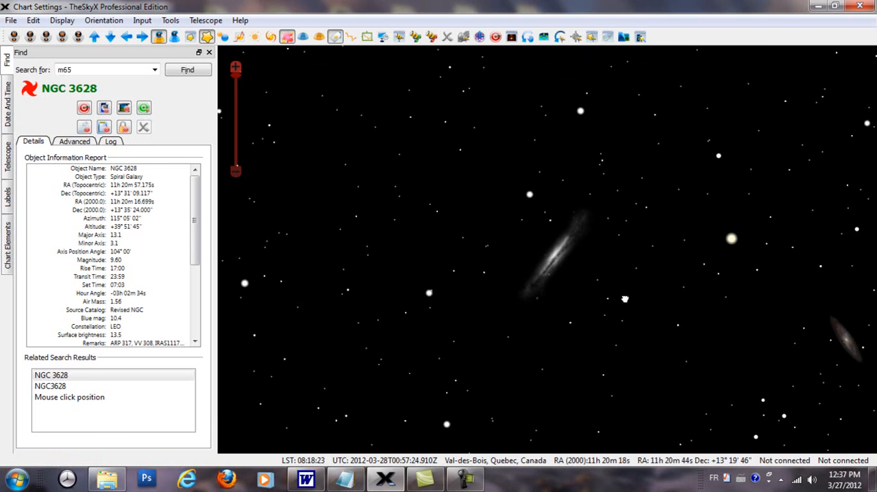
drag(639, 312, 521, 246)
scroll(564, 261, down, 1)
drag(646, 271, 481, 251)
click(543, 255)
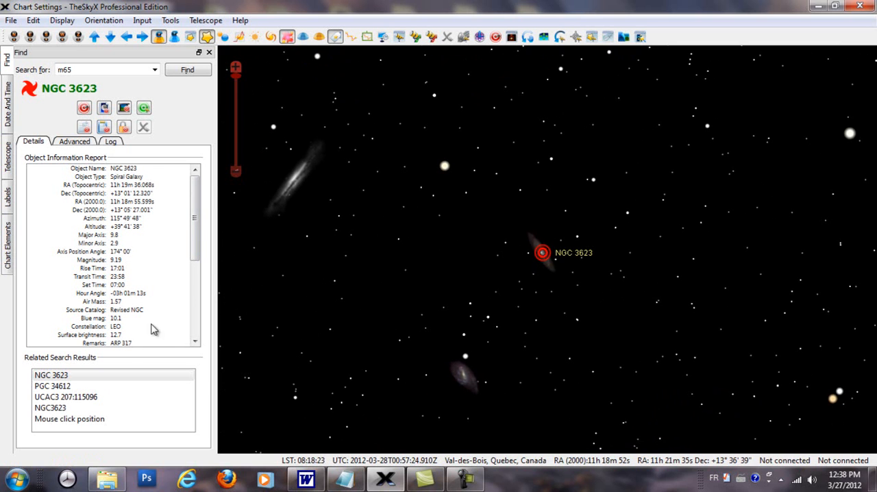
drag(198, 242, 210, 194)
View the photo of the spiral galaxy NGC 3627, and select and centre that galaxy on the sky chart
double_click(463, 378)
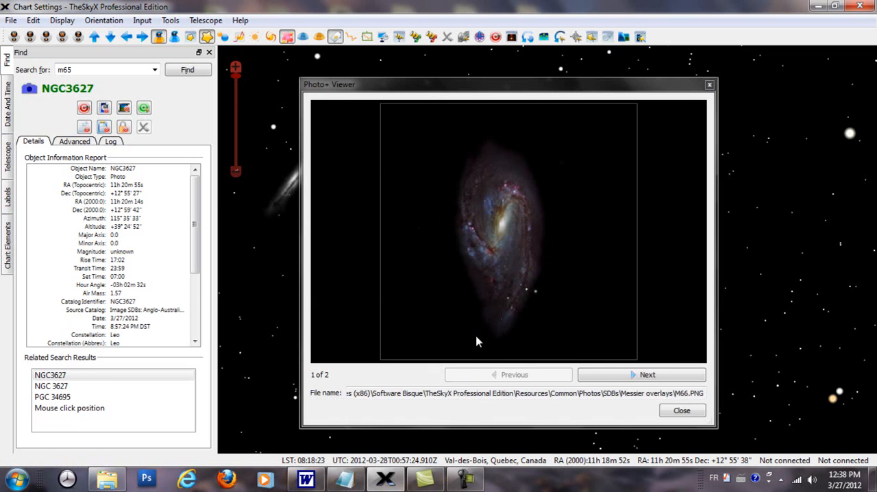
click(710, 88)
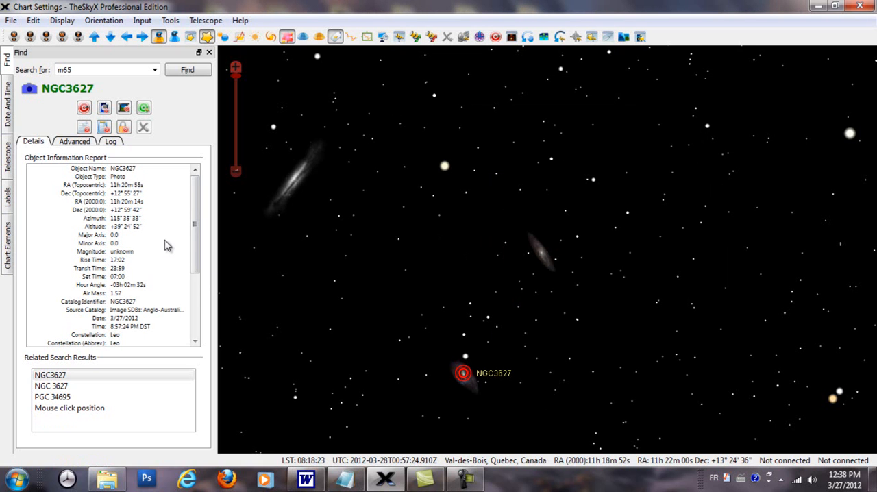
click(464, 379)
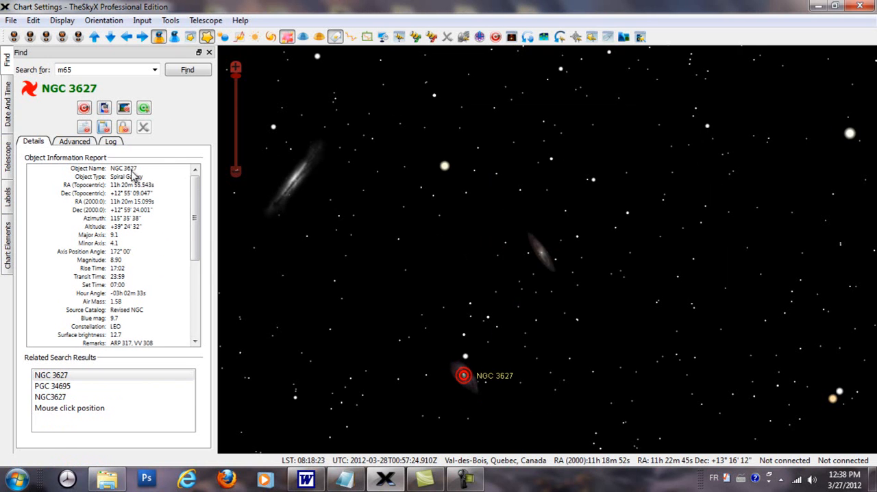
click(84, 109)
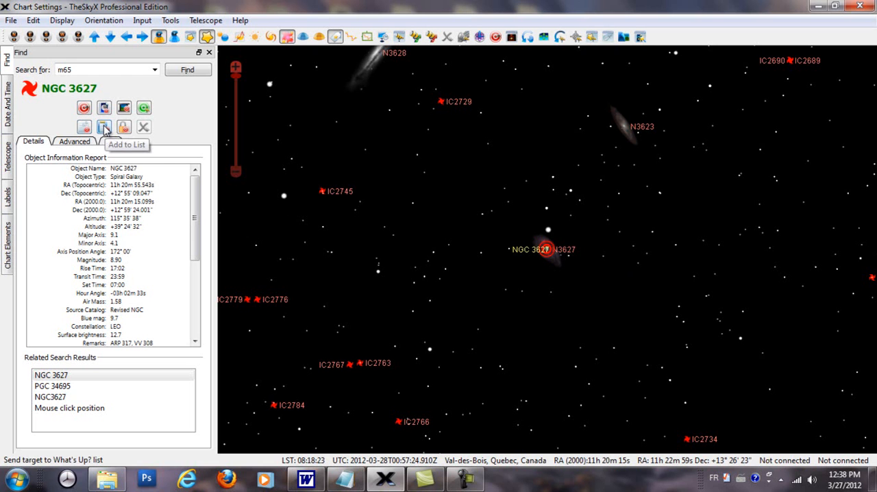
drag(564, 204, 599, 356)
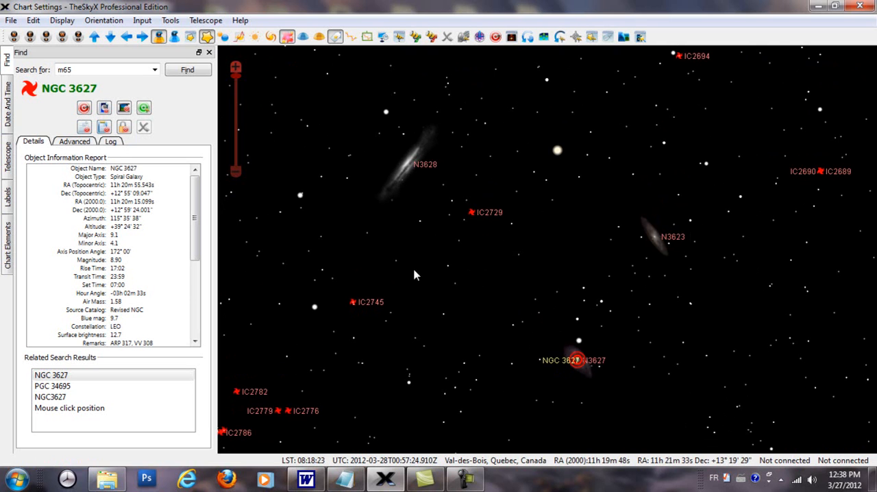
Show the Observing List and dock it beside the sky chart
click(60, 21)
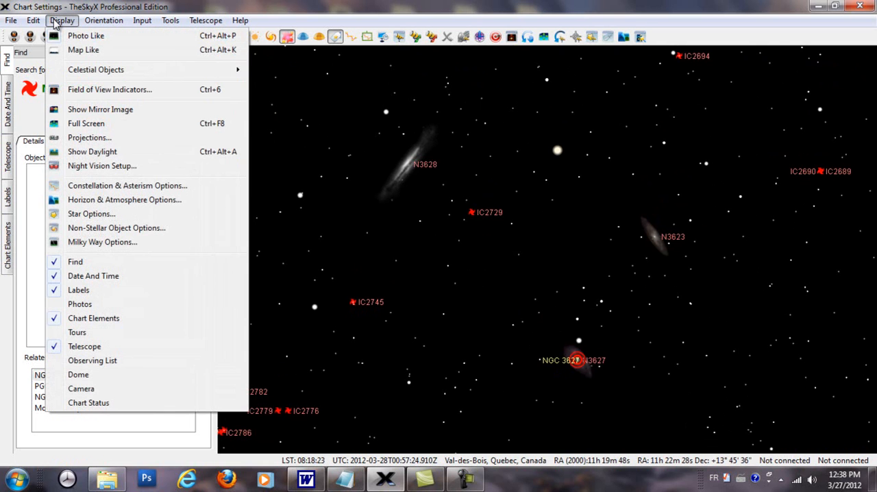
click(93, 363)
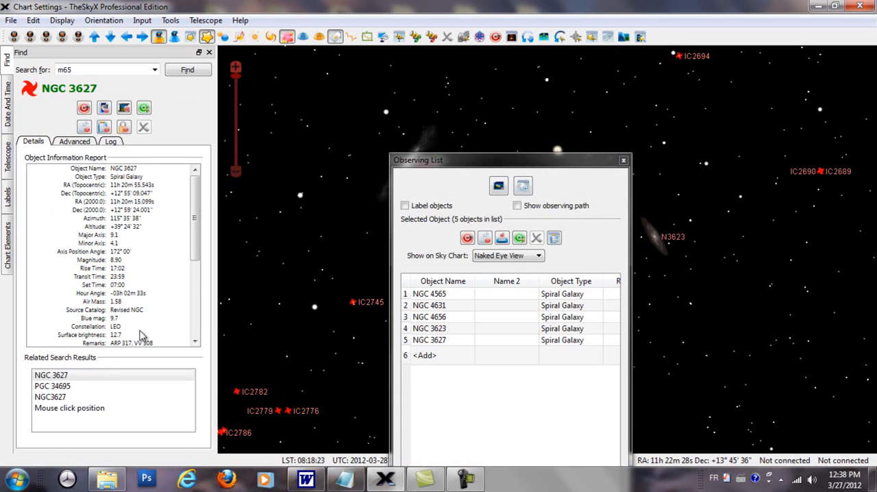
click(482, 147)
drag(482, 147, 430, 6)
drag(574, 192, 871, 190)
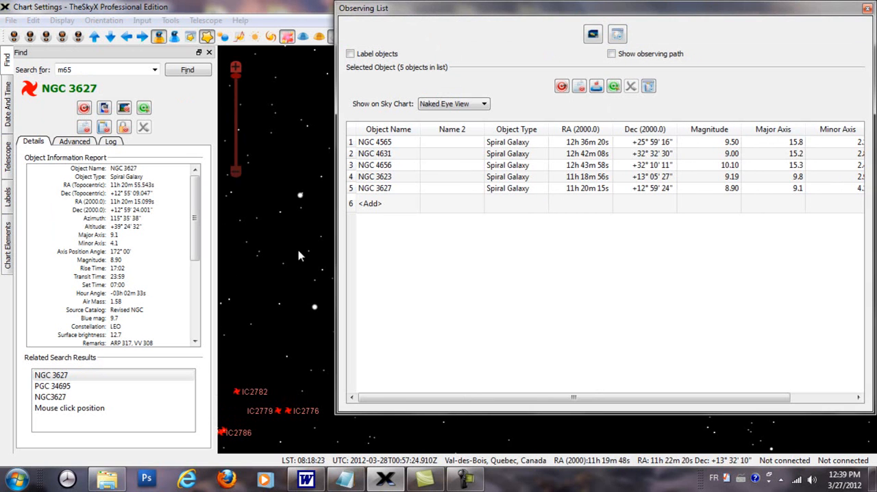
drag(336, 252, 208, 250)
drag(439, 12, 856, 228)
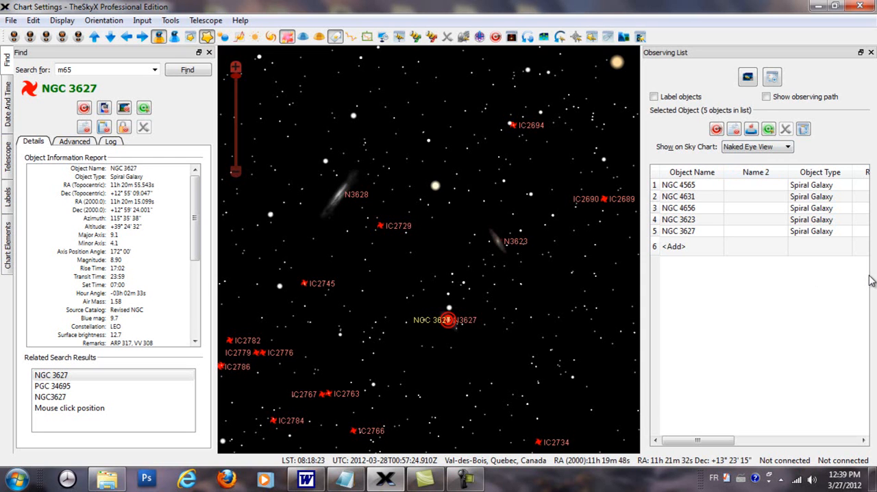
Locate each of the five galaxies in the observing list on the sky chart, from NGC 4565 to NGC 3627
double_click(667, 189)
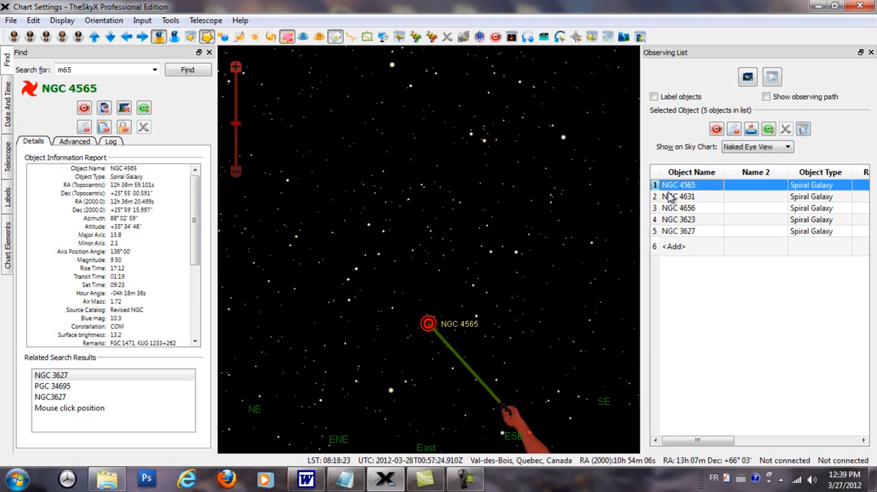
double_click(671, 198)
double_click(669, 211)
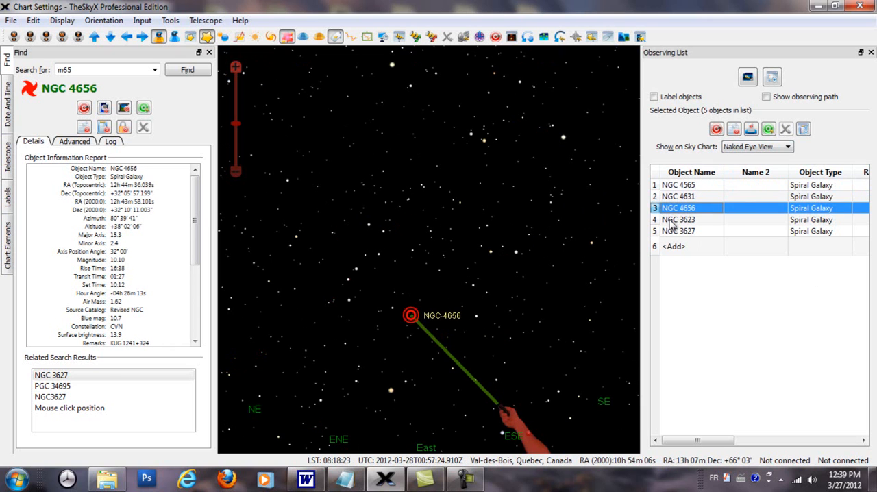
double_click(671, 220)
double_click(674, 232)
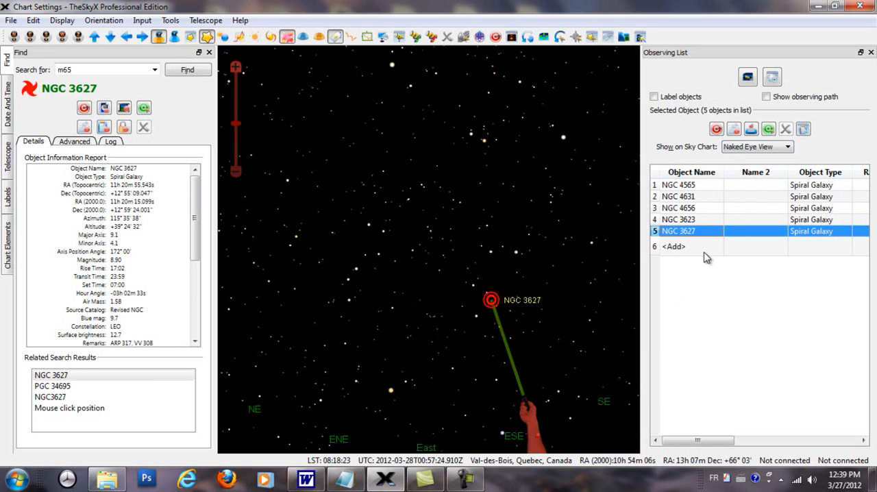
Locate NGC 3623 from the observing list and examine its surroundings, toggling the galaxies on and off again
double_click(686, 220)
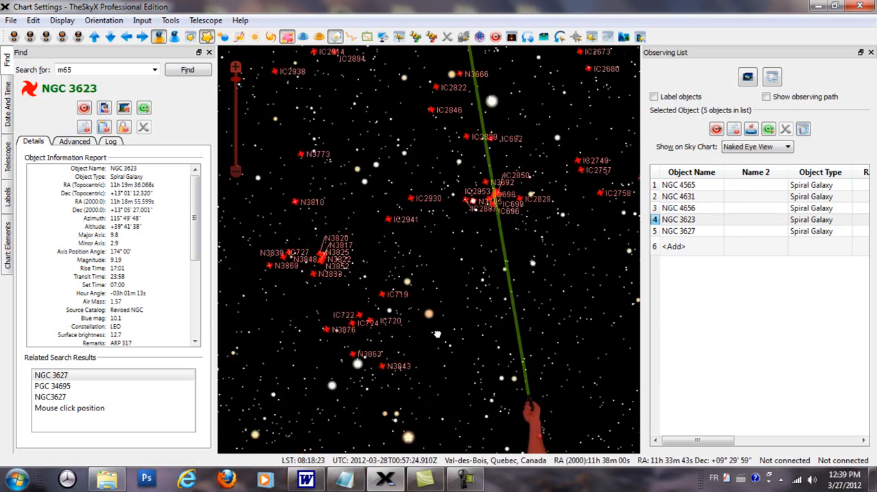
drag(449, 368, 454, 381)
scroll(454, 382, up, 2)
drag(507, 295, 452, 208)
scroll(452, 265, up, 2)
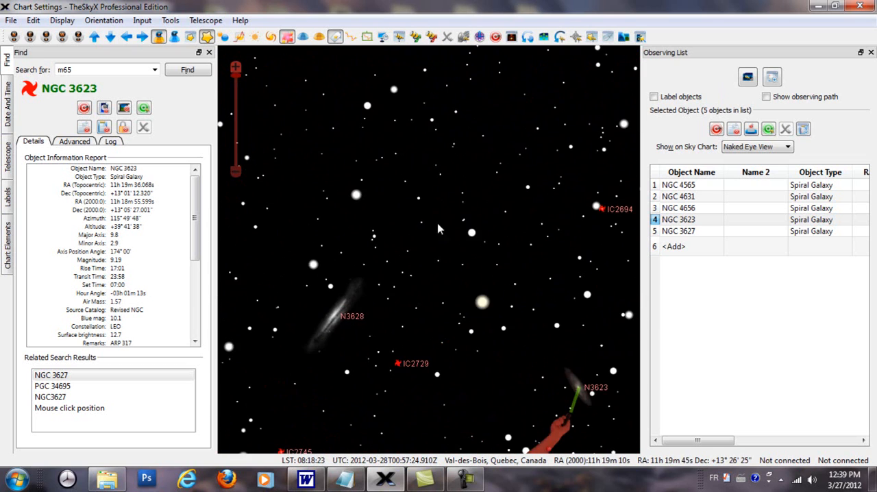
click(272, 39)
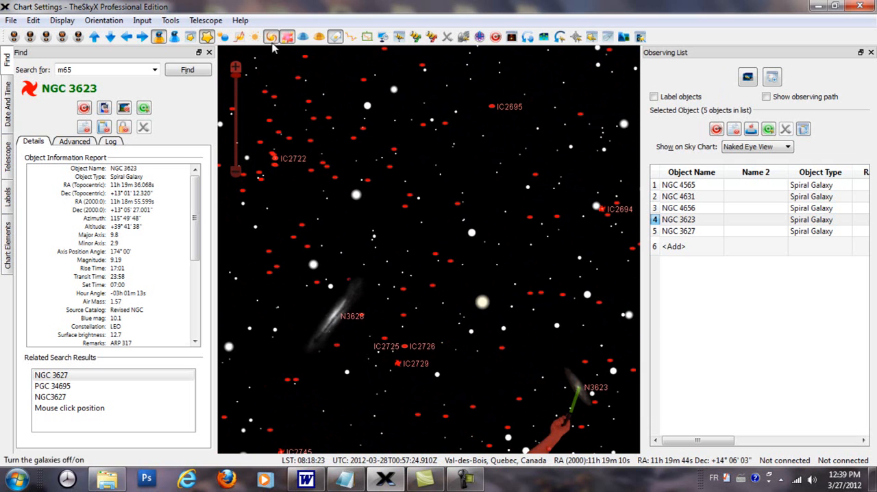
click(272, 38)
drag(497, 308, 460, 167)
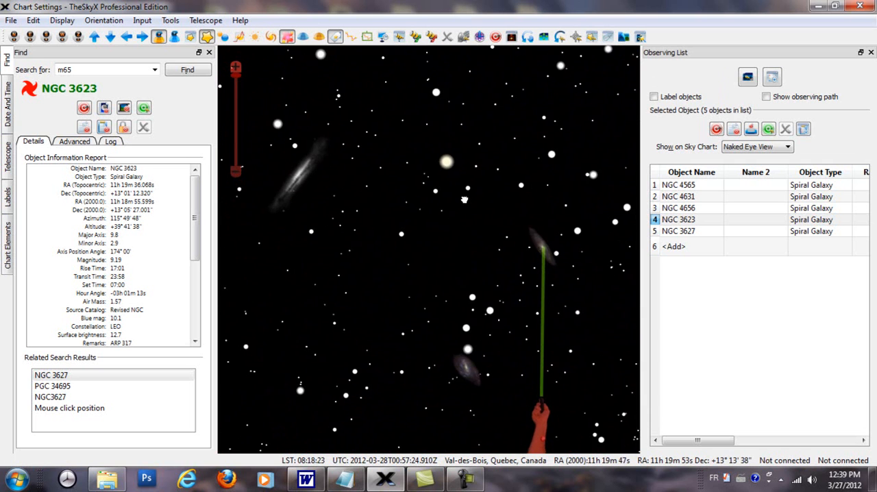
Locate NGC 4656 and NGC 3623 from the observing list, keeping the sky chart display on Naked Eye View
click(673, 211)
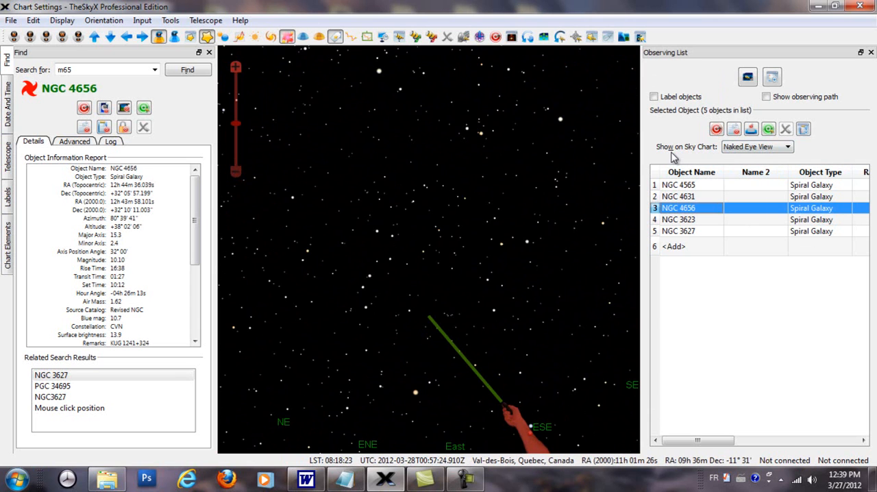
click(790, 148)
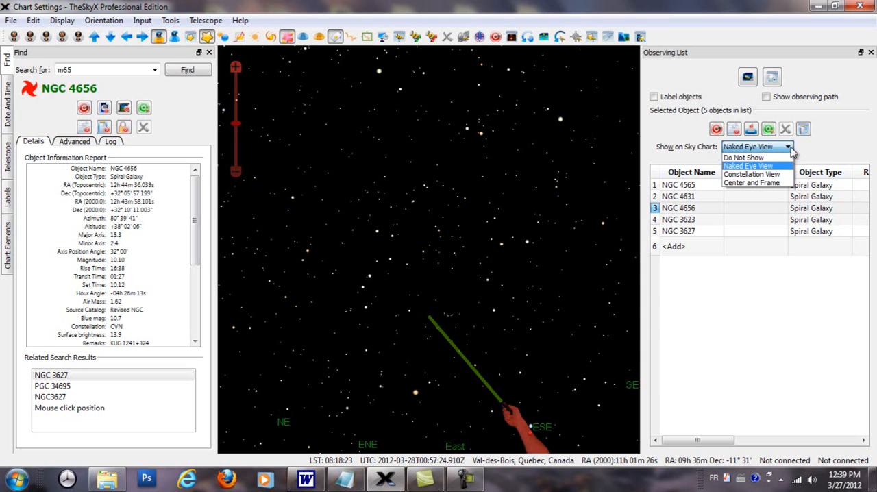
click(763, 167)
click(681, 220)
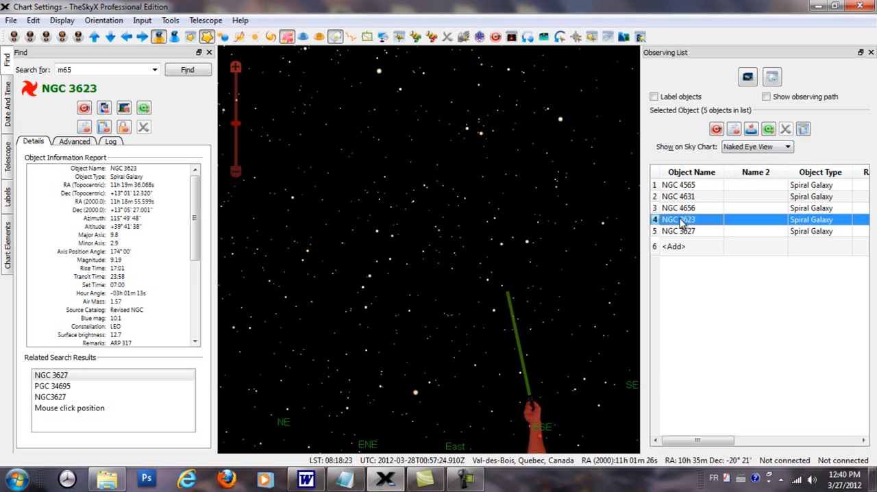
Locate NGC 4631, NGC 4565, NGC 3623 and NGC 4656 from the observing list, then toggle the constellation lines on and off
click(679, 197)
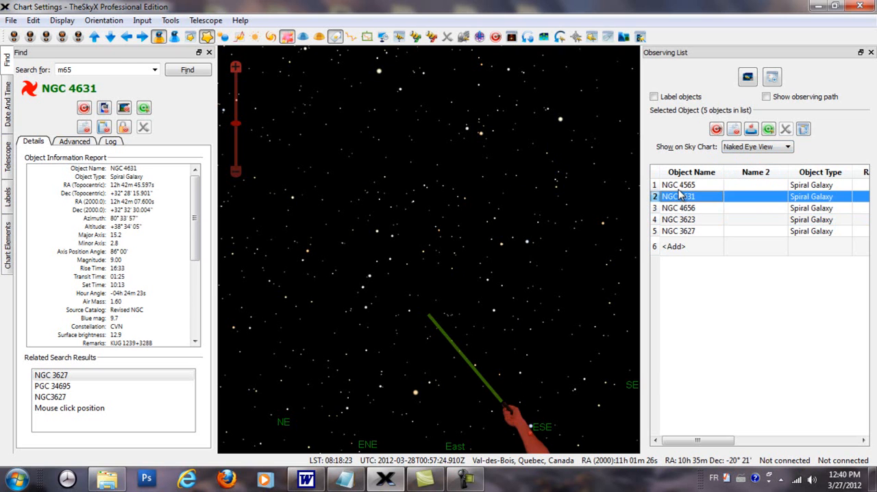
click(681, 187)
click(683, 220)
click(683, 208)
click(682, 197)
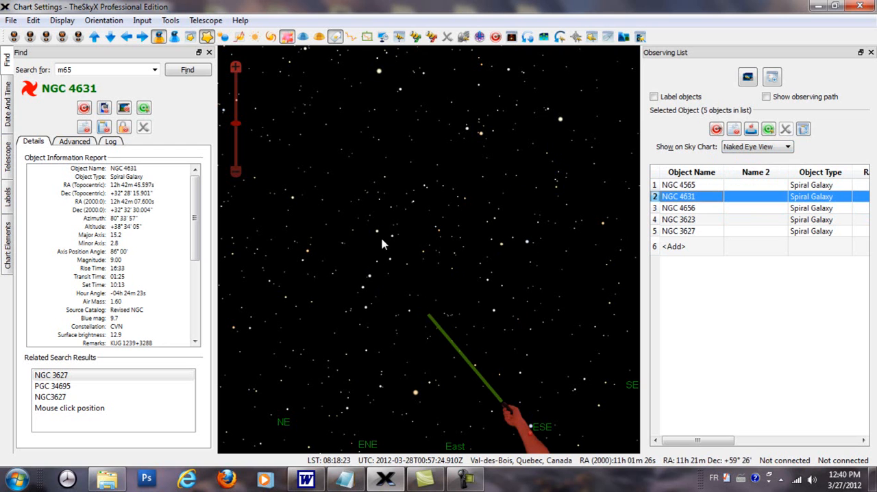
click(351, 37)
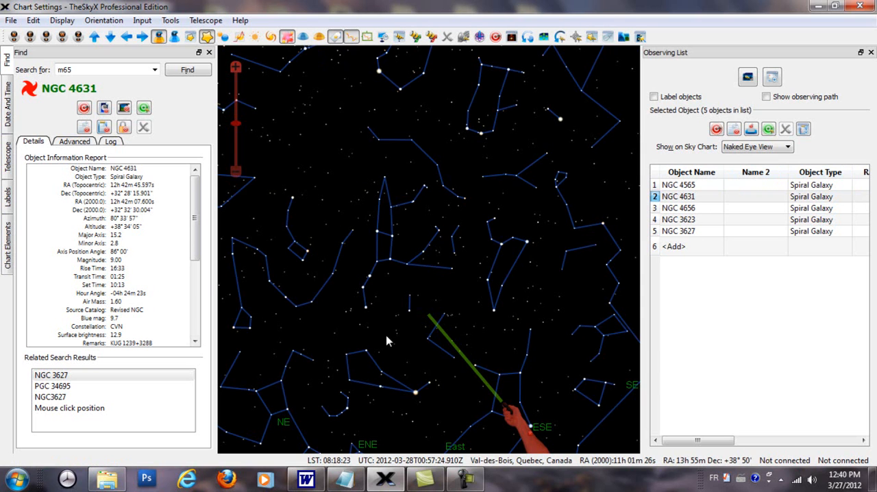
click(353, 38)
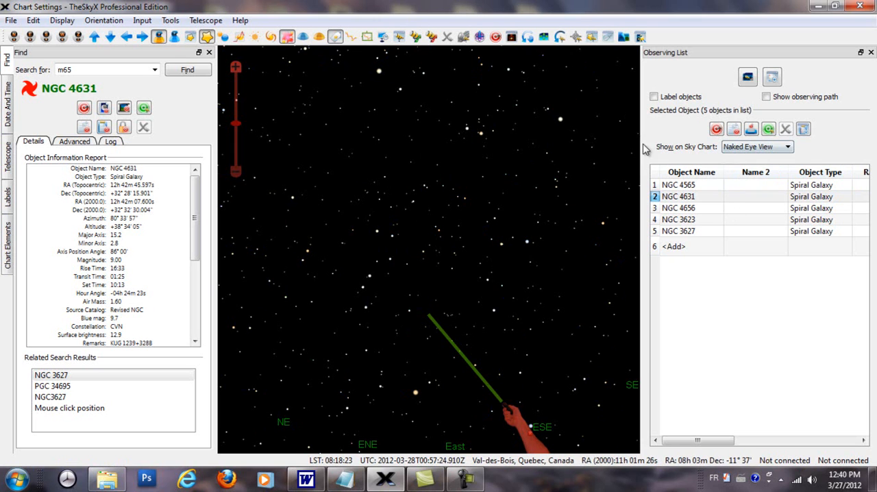
Show NGC 4656 and NGC 3623 in Constellation View and turn on the constellation lines and boundary lines
click(790, 148)
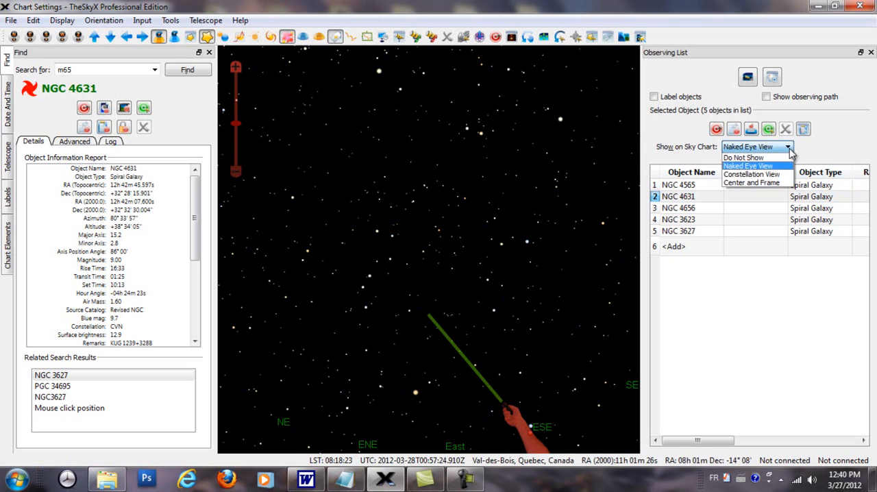
click(773, 176)
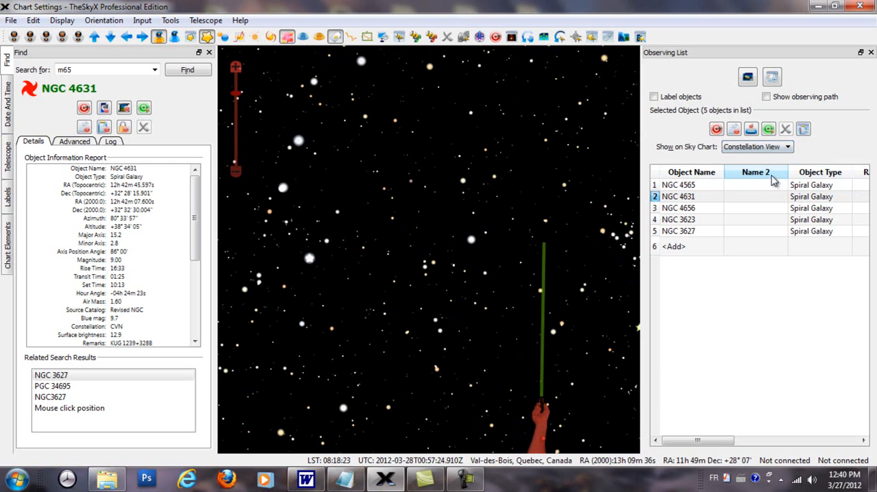
click(677, 209)
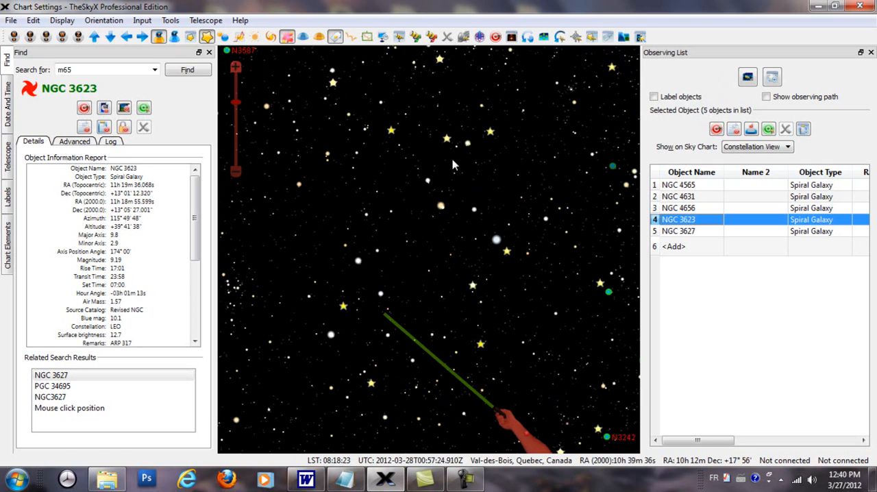
click(351, 36)
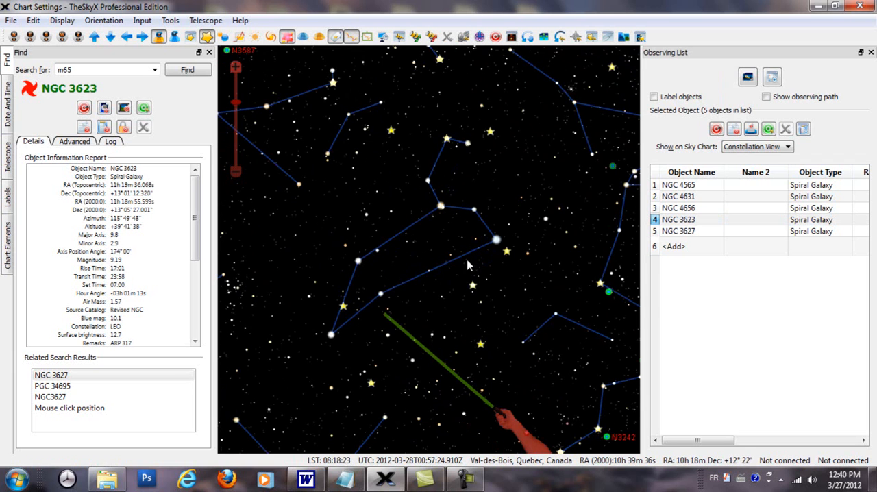
click(367, 37)
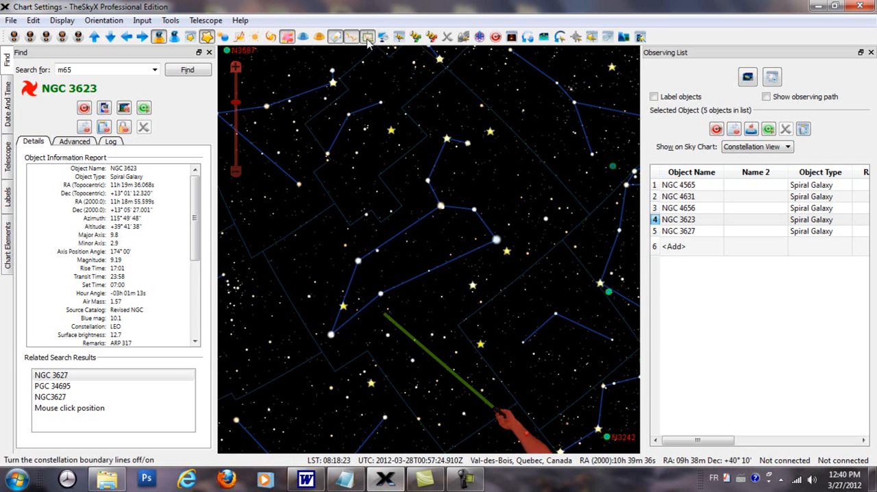
Switch the observing list's chart display to Center and Frame and view NGC 4656, NGC 4631, NGC 4565 and NGC 3623
click(788, 148)
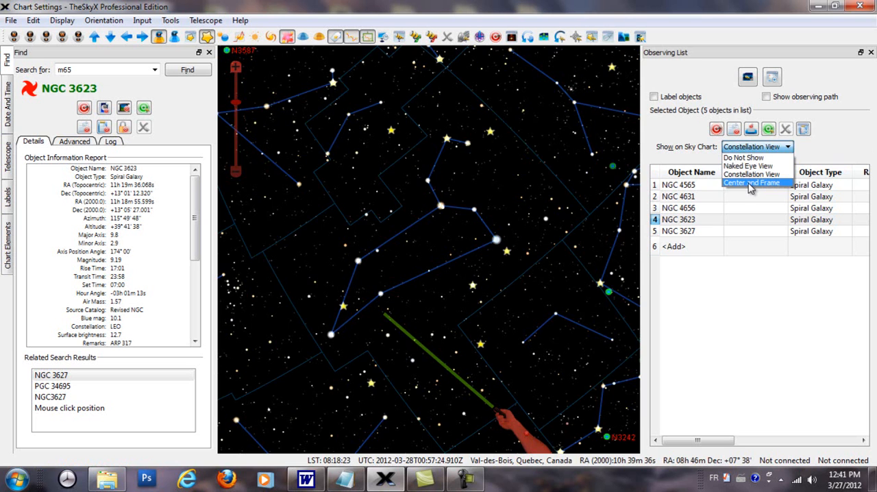
click(751, 183)
click(688, 209)
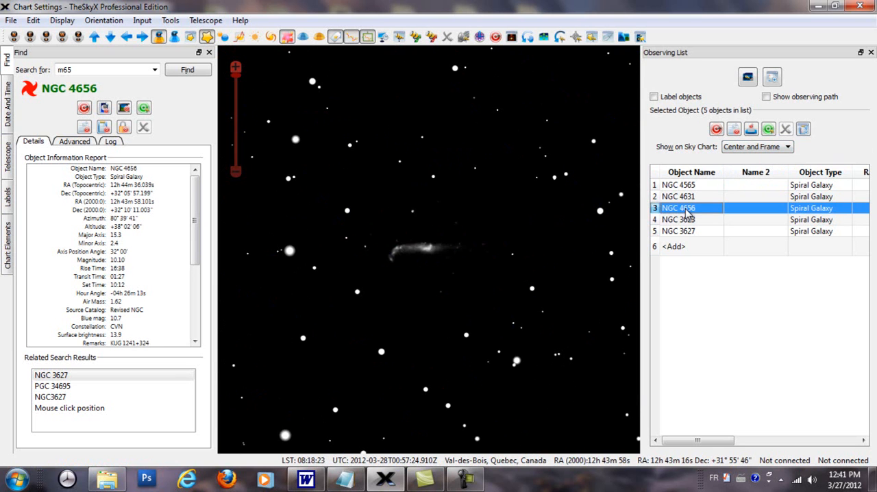
click(692, 197)
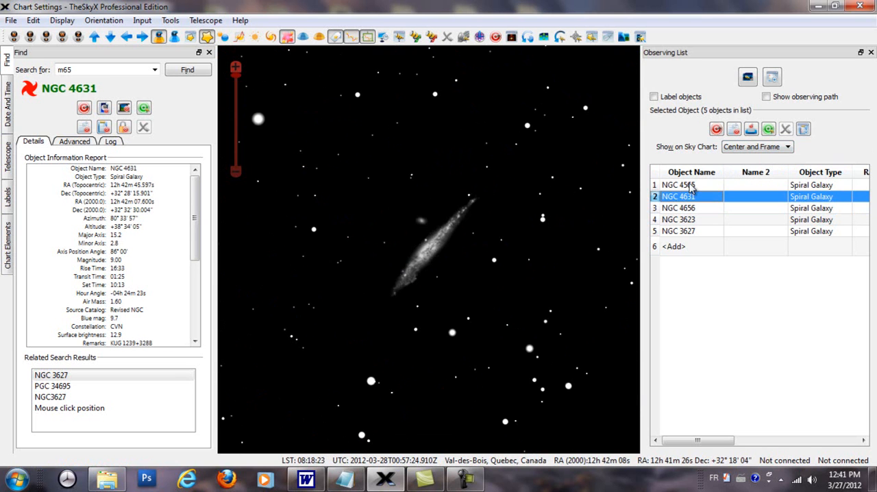
click(690, 186)
click(690, 199)
click(692, 209)
click(694, 220)
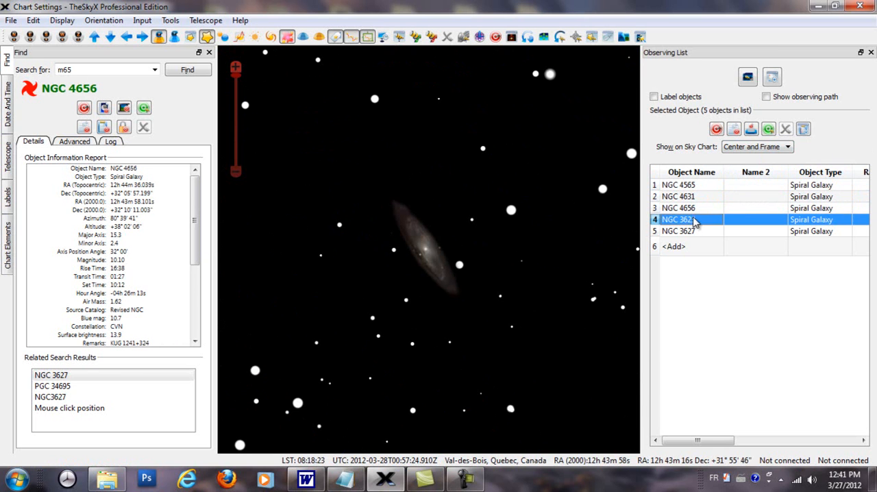
Set the observing list's chart display to Do Not Show and go through the information reports of the first four galaxies
click(788, 147)
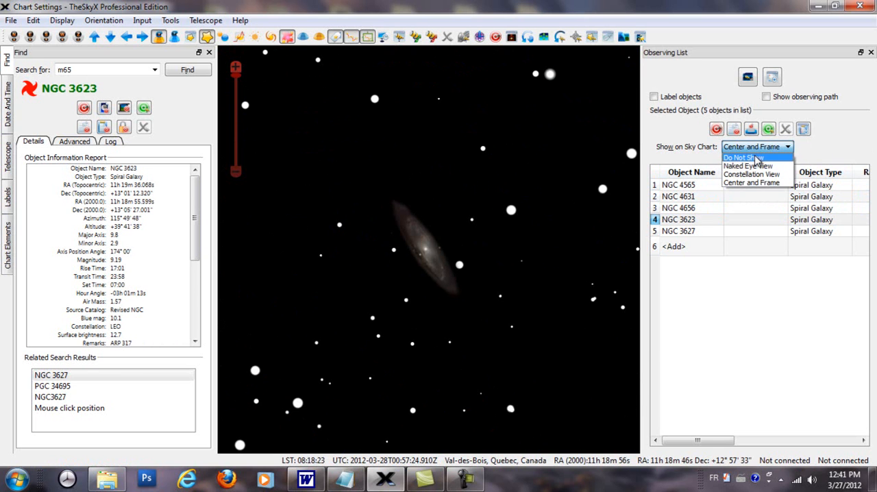
click(757, 159)
click(684, 209)
click(683, 197)
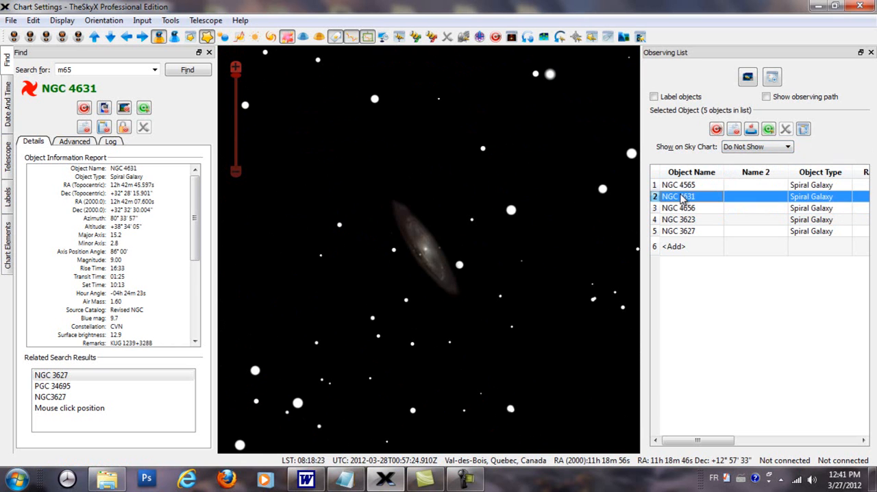
click(682, 185)
click(684, 197)
click(685, 208)
click(686, 221)
click(692, 208)
click(693, 197)
click(694, 186)
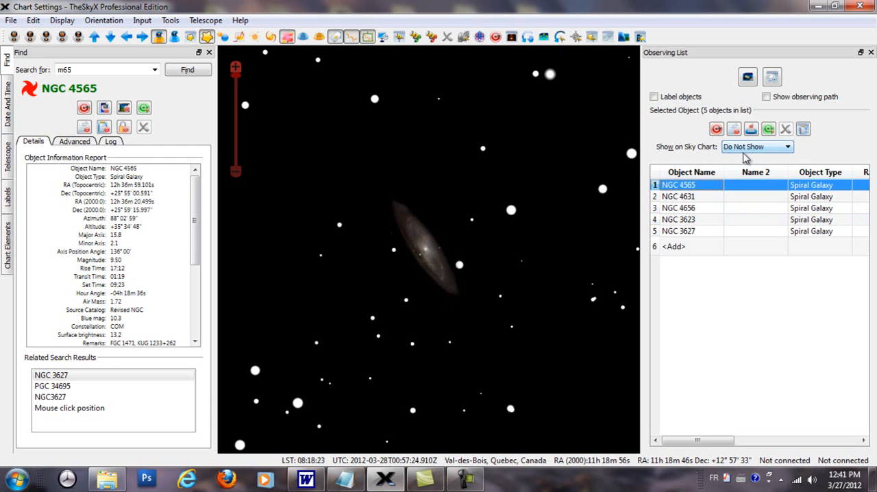
Set the chart display back to Center and Frame and frame the listed galaxies one by one, ending with NGC 3627
click(789, 148)
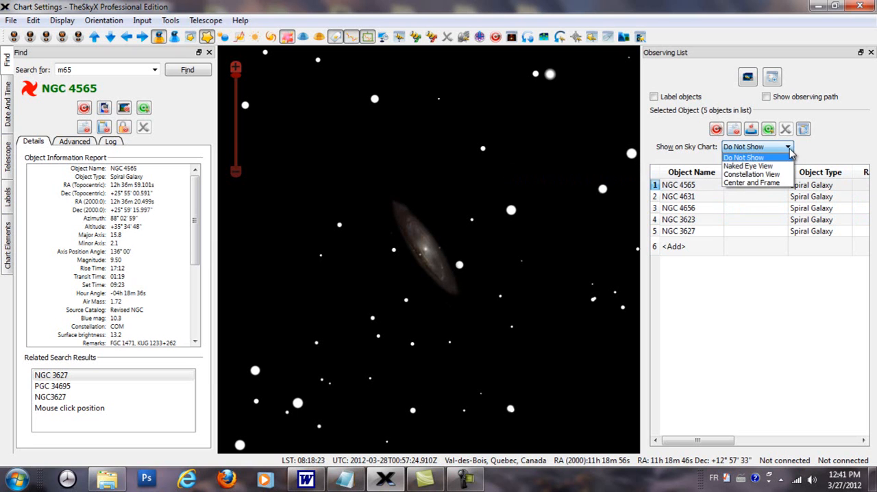
click(765, 183)
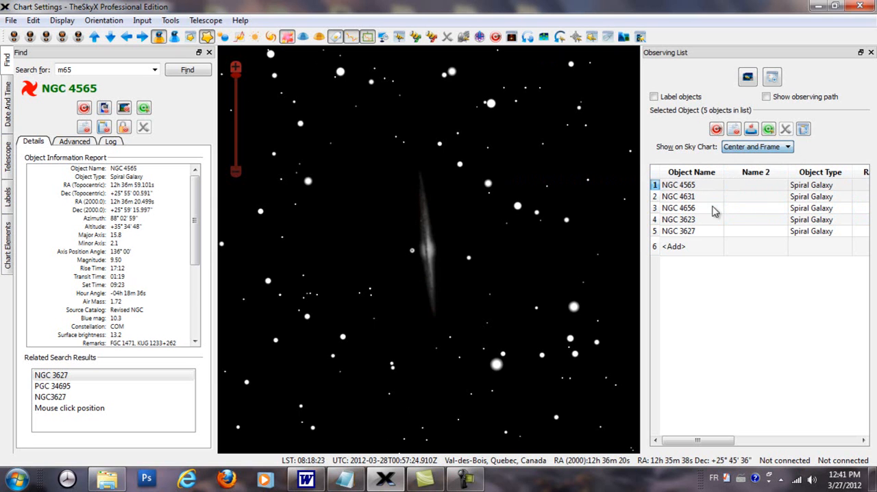
click(679, 209)
click(679, 220)
click(684, 209)
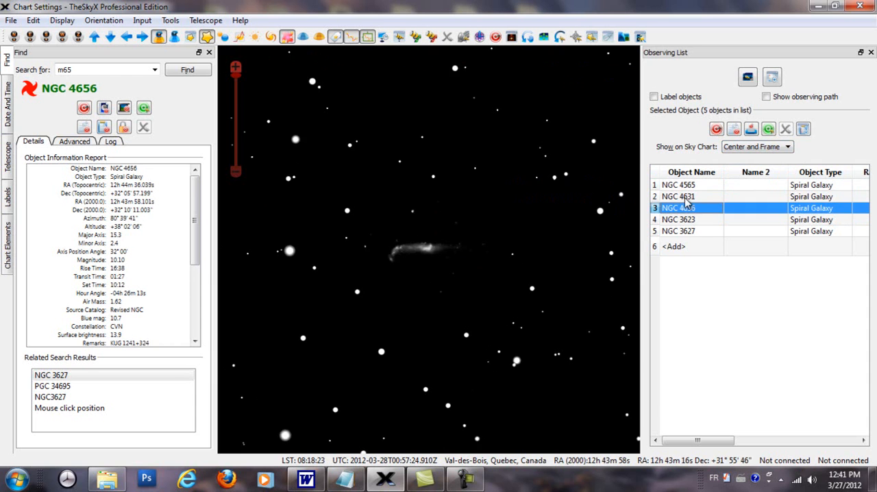
click(687, 197)
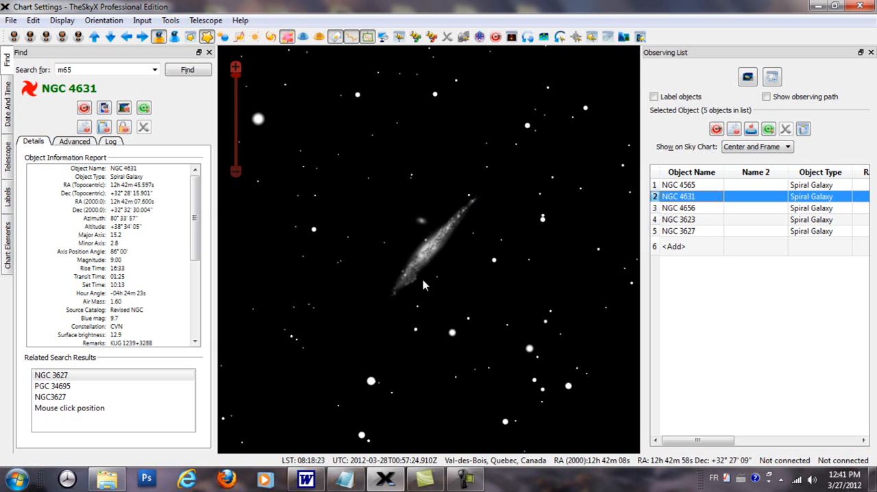
click(685, 220)
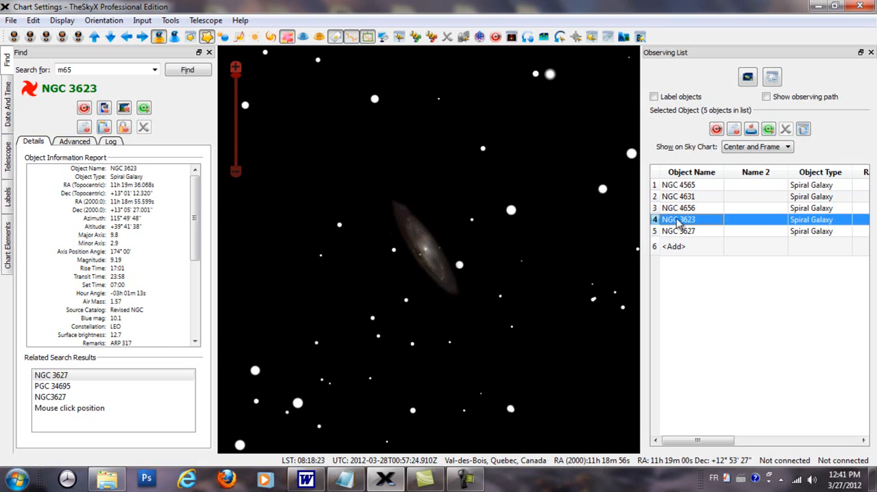
click(684, 234)
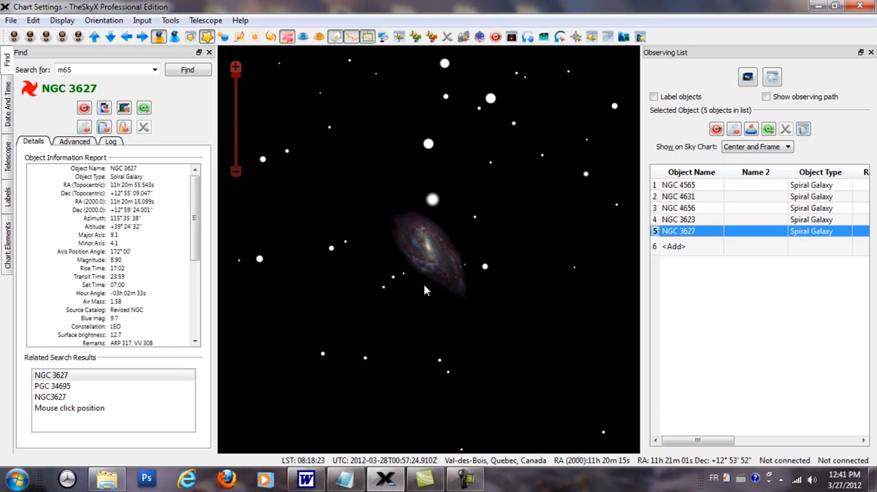
click(769, 130)
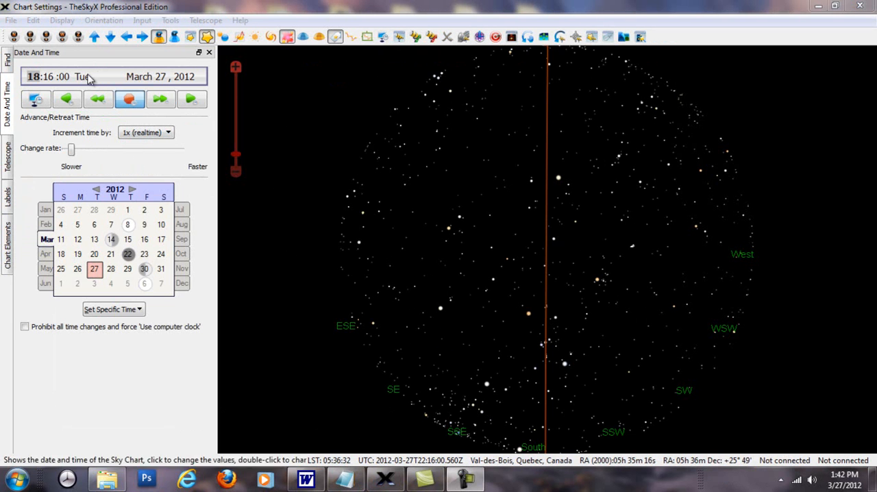
Open the chart's projection settings and confirm Orthographic as the wide field projection
click(60, 23)
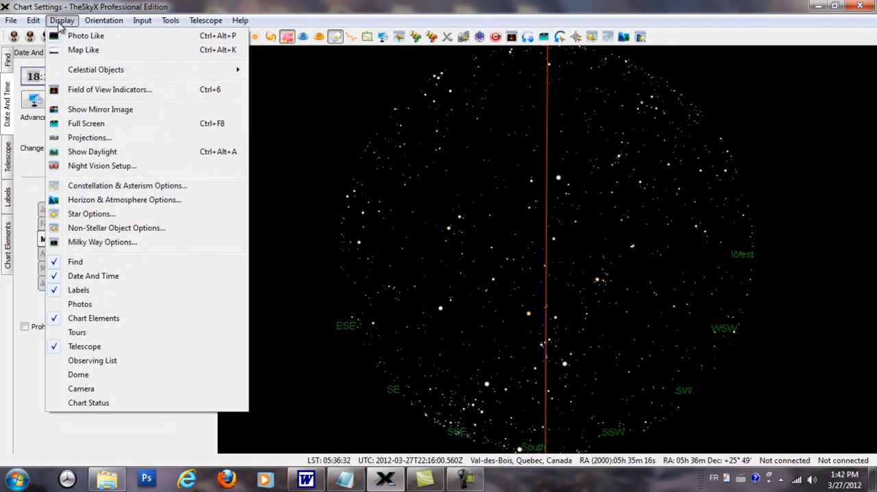
click(89, 137)
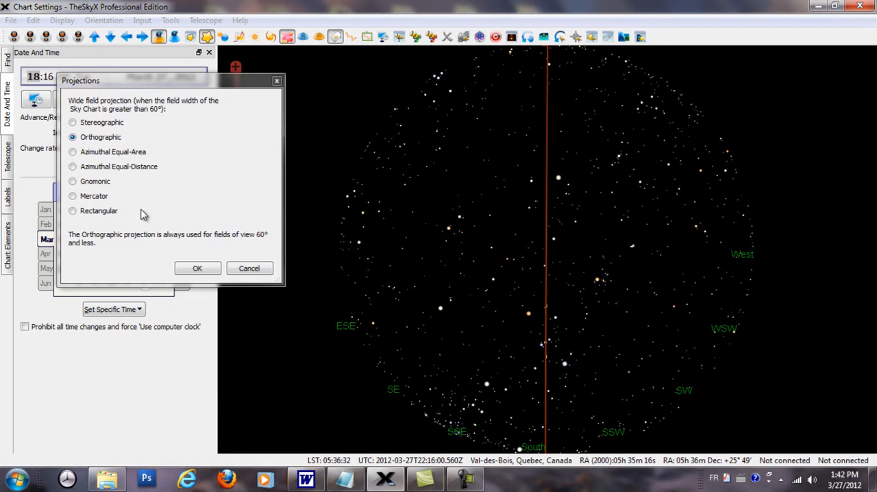
click(194, 270)
Set the sky chart's time to 16:16 on March 27, 2012 by changing the hour
drag(514, 294, 663, 202)
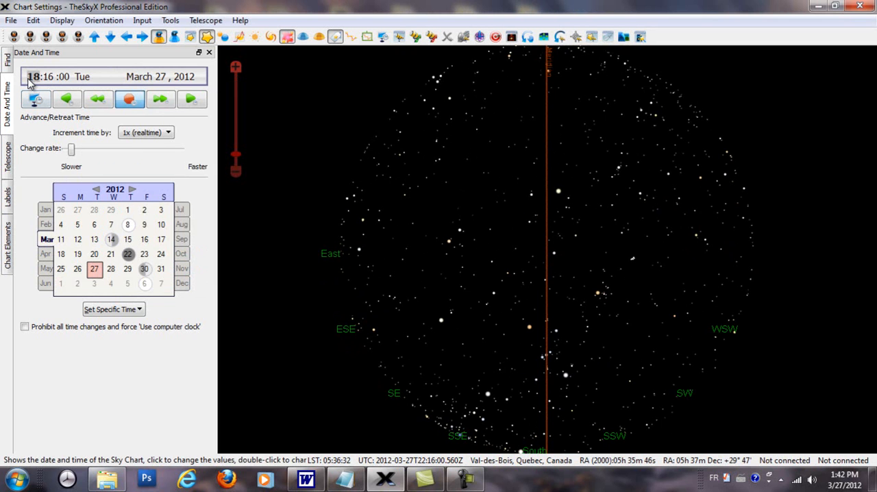
scroll(28, 82, up, 2)
scroll(28, 83, down, 3)
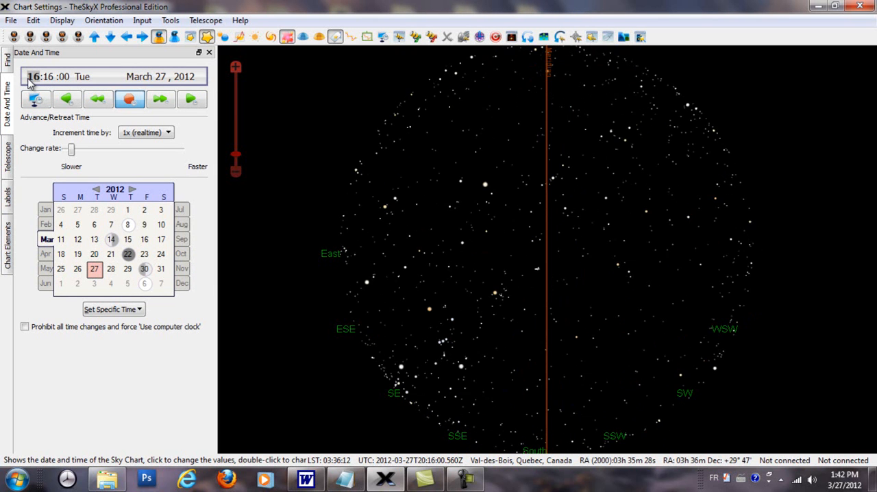
scroll(28, 82, up, 2)
scroll(28, 82, down, 3)
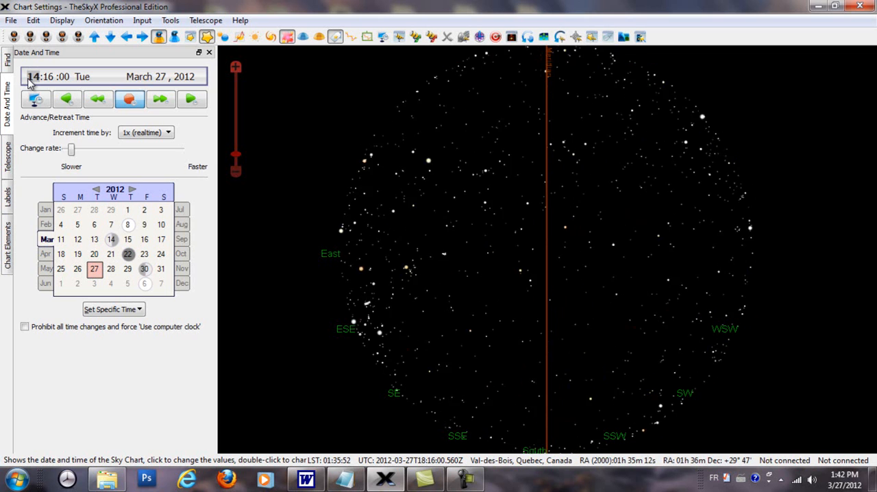
Toggle the constellation lines on and off, then turn on the Constellation labels
click(352, 37)
click(353, 37)
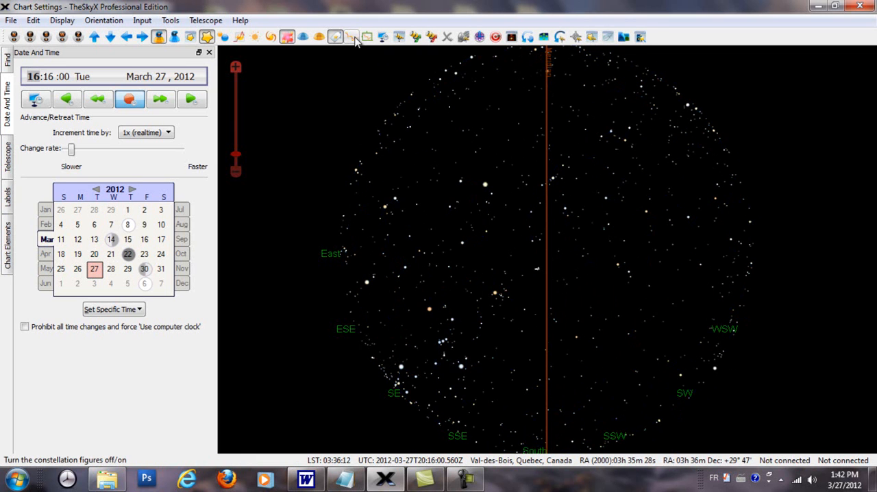
click(9, 205)
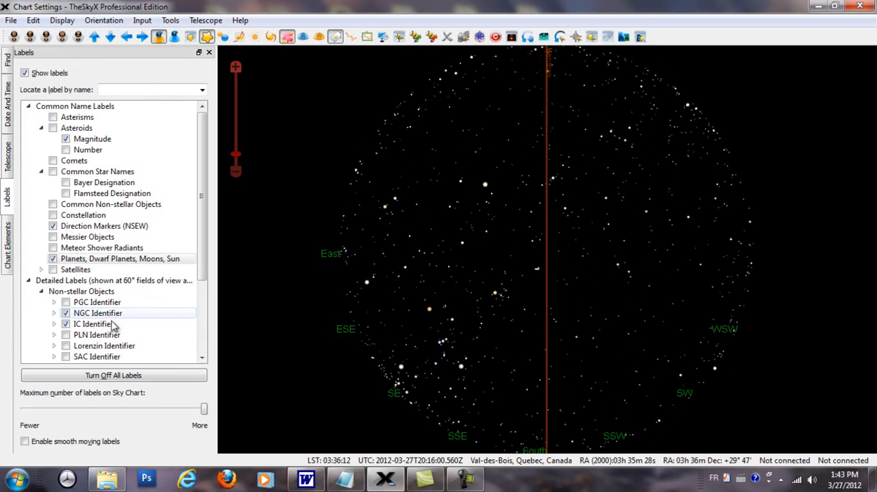
click(53, 216)
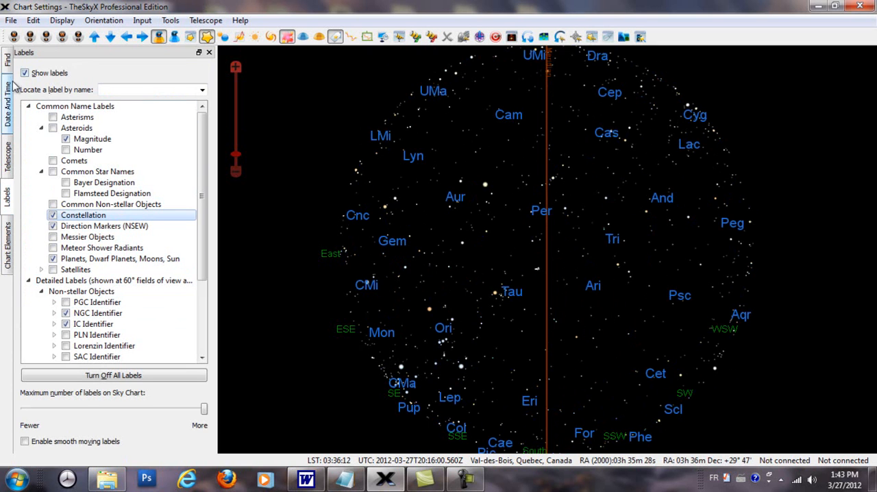
Set the sky chart's hour to 14 and turn the chart labels off
click(10, 96)
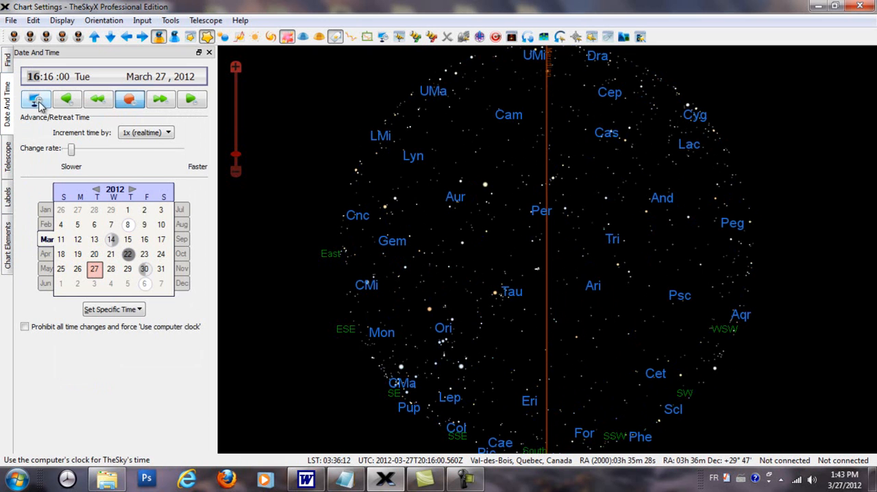
scroll(35, 76, up, 2)
scroll(34, 77, down, 4)
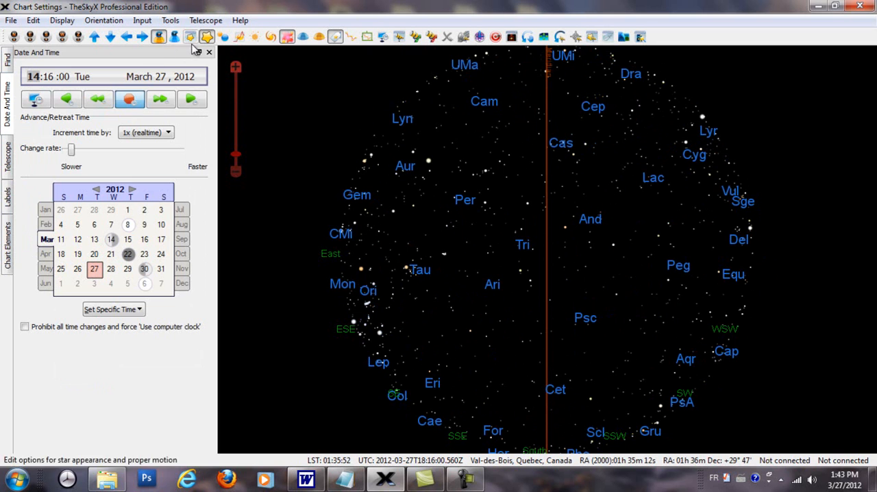
click(336, 37)
scroll(35, 79, up, 1)
scroll(34, 78, up, 3)
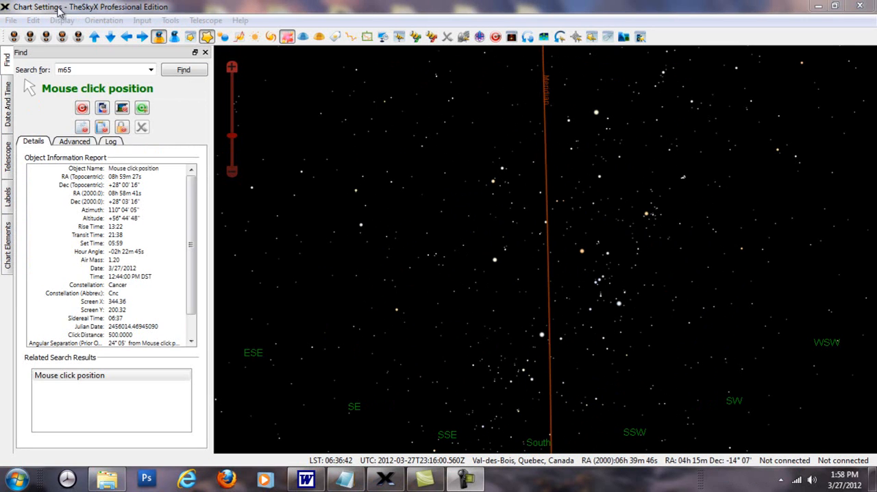
Show the Observing List over the sky chart
click(62, 22)
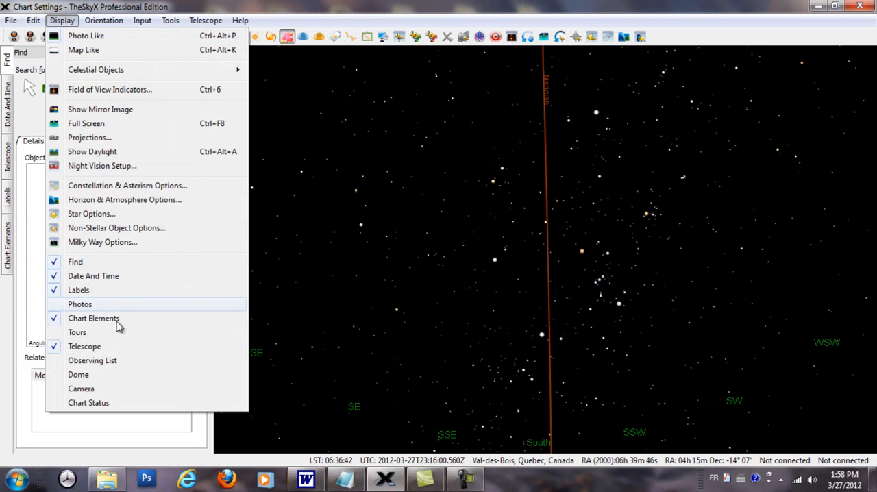
click(115, 367)
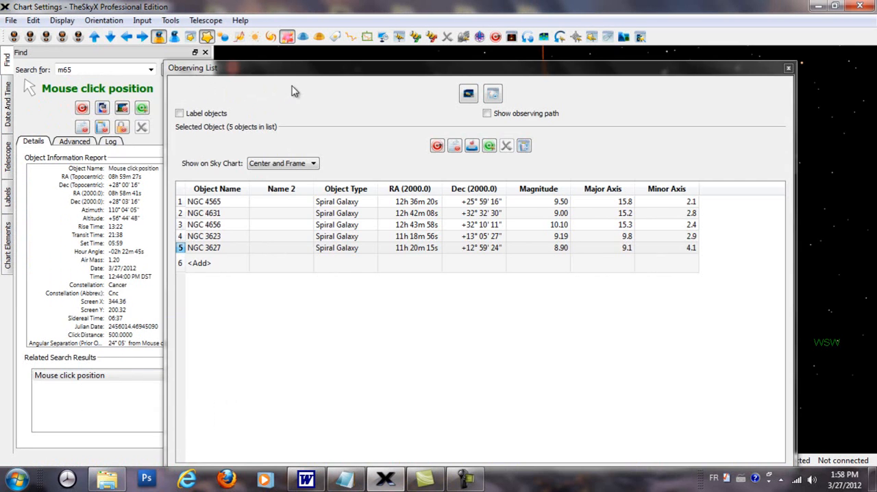
Move the Observing List window around the sky chart and dock it with the Find and Date And Time panels
drag(297, 71, 351, 77)
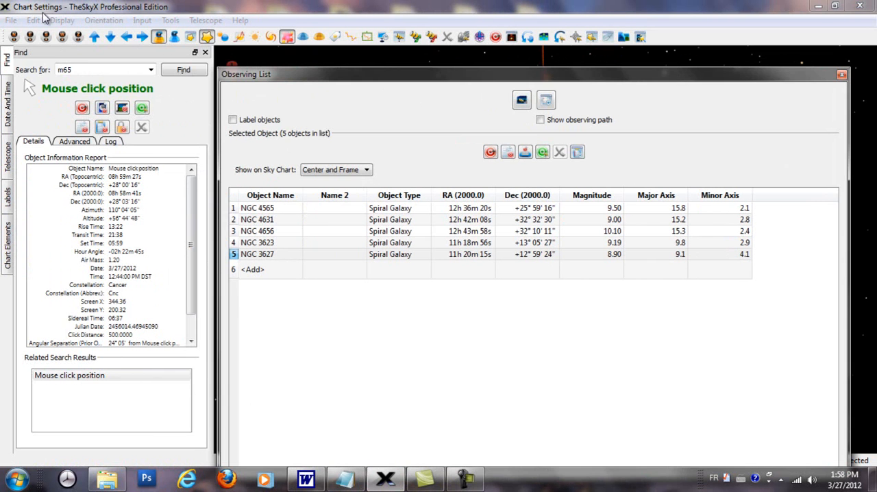
click(62, 20)
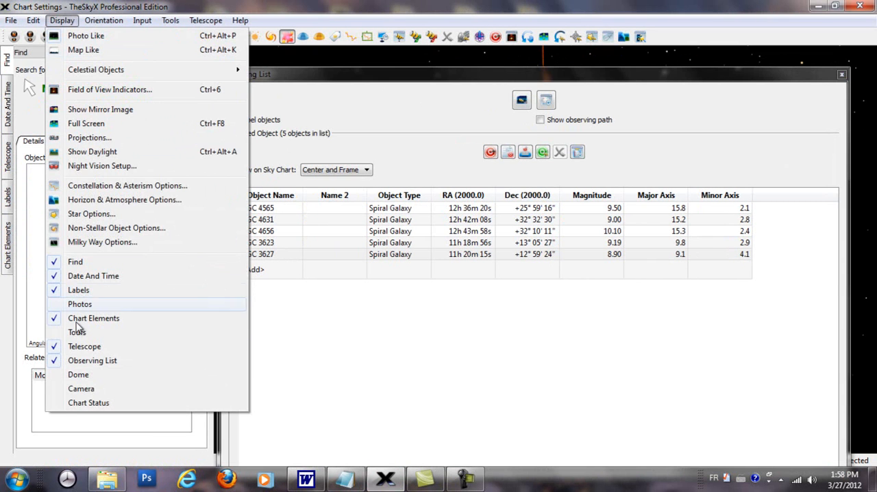
click(394, 76)
drag(480, 84, 363, 187)
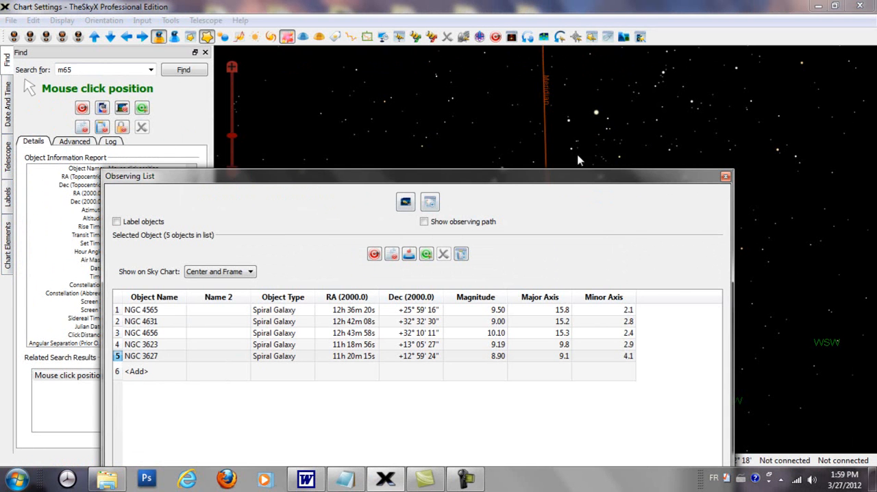
drag(579, 177, 77, 286)
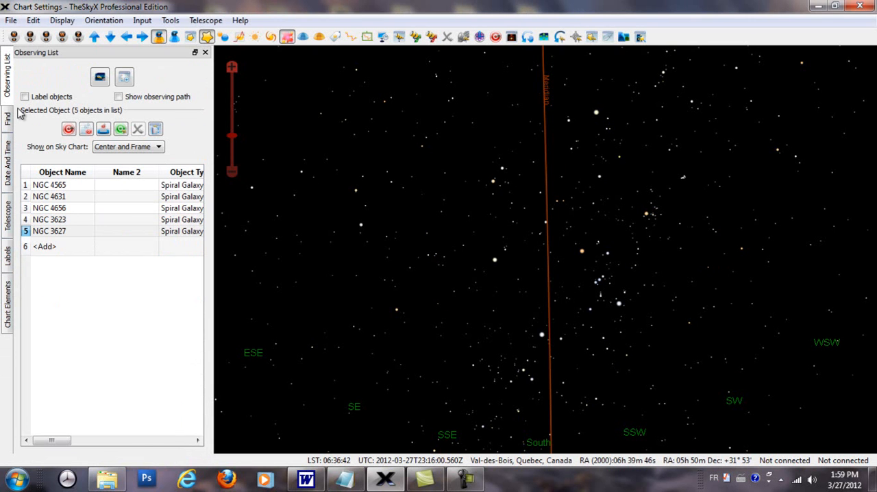
Undock the Observing List into a floating window and widen it over the sky chart
click(195, 53)
drag(377, 178, 874, 103)
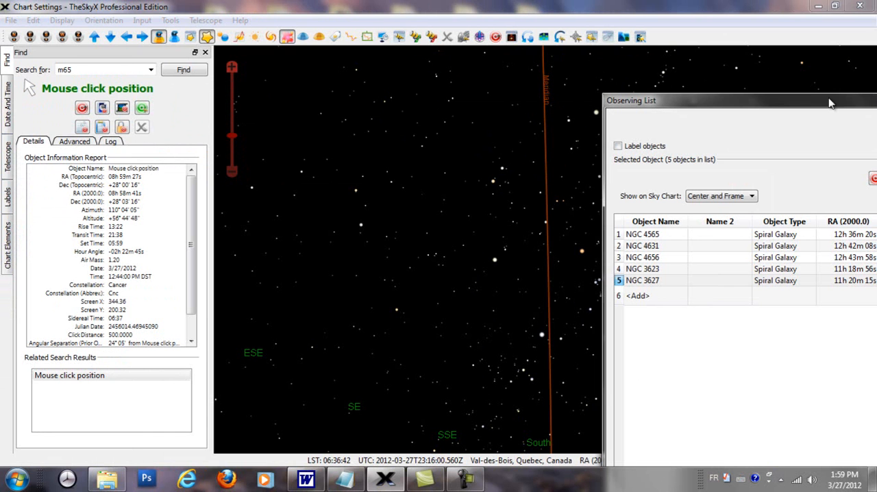
drag(764, 105, 257, 66)
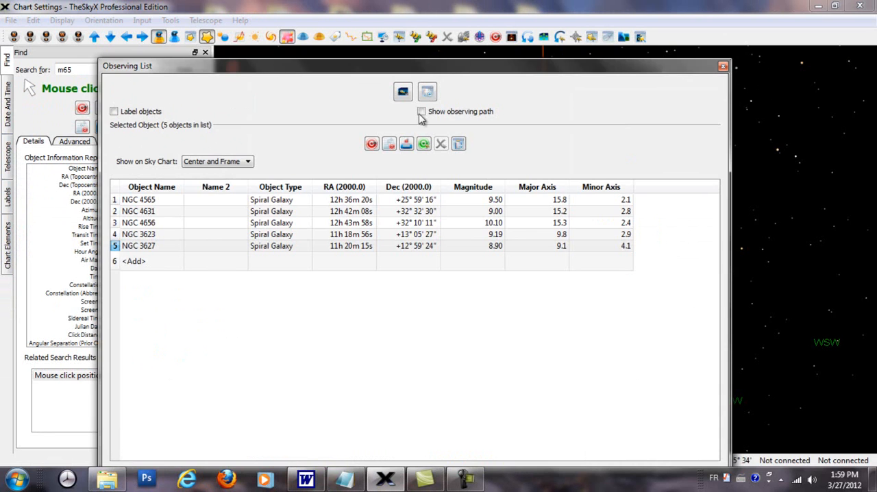
drag(731, 222, 874, 218)
drag(507, 71, 527, 37)
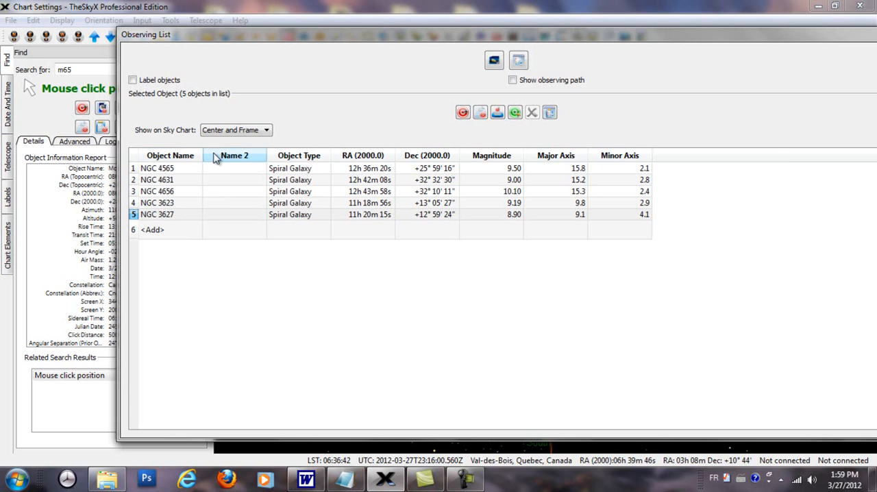
Dock the Observing List on the opposite side of the sky chart from the Find panel
click(265, 130)
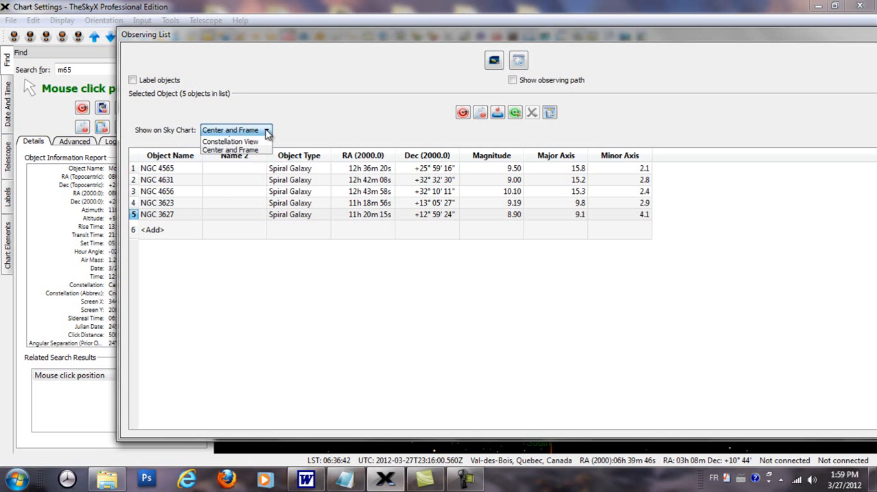
click(296, 26)
drag(507, 34, 861, 90)
Set the Observing List to Naked Eye View and locate NGC 4656, NGC 3623, NGC 4631 and NGC 4565 on the chart
click(788, 148)
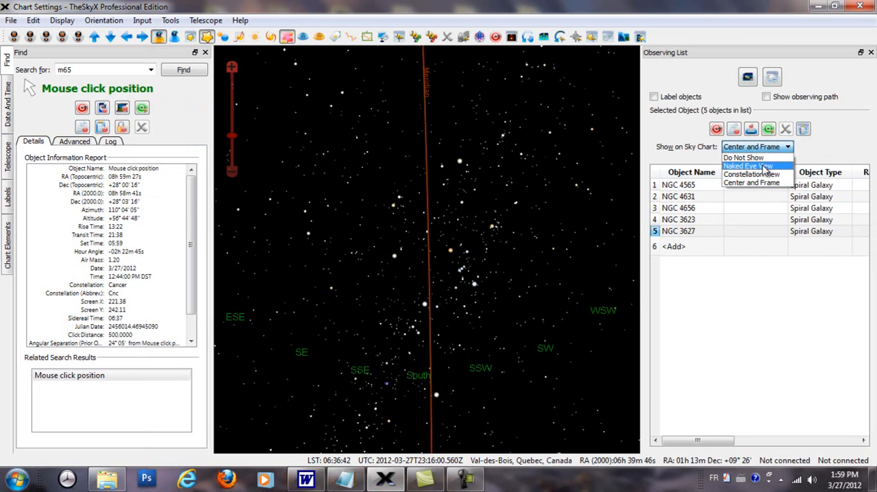
click(765, 166)
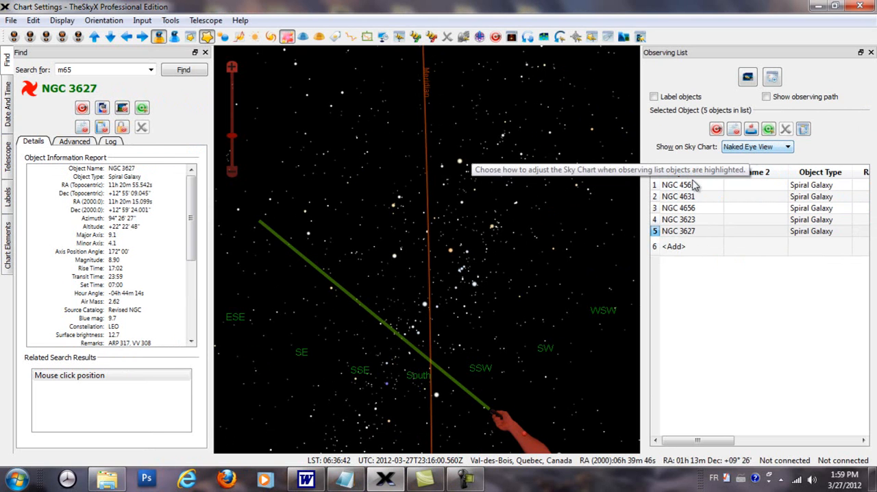
click(670, 210)
click(674, 222)
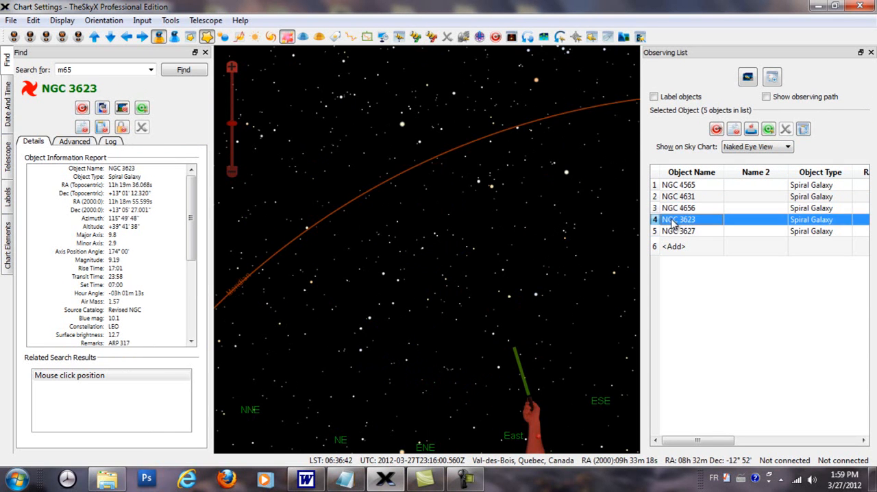
click(675, 197)
click(674, 189)
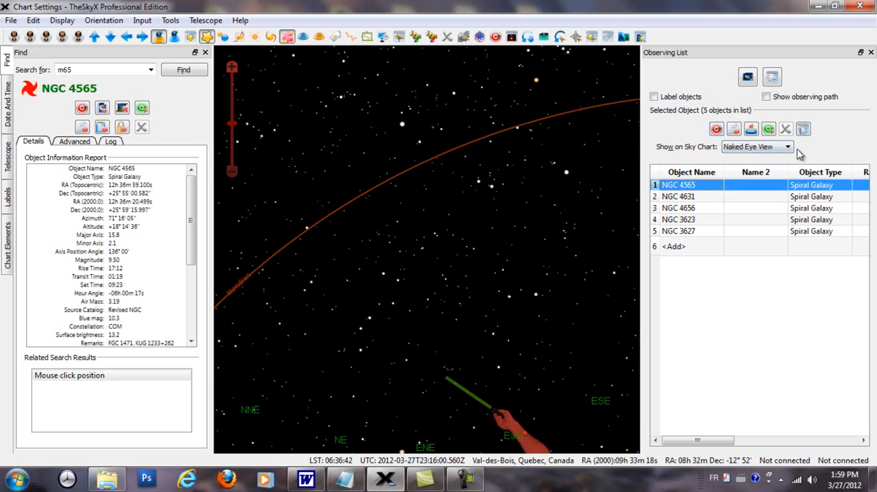
Switch the Observing List to Constellation View and locate NGC 4631, NGC 4656 and NGC 3623 on the chart
click(788, 147)
click(765, 174)
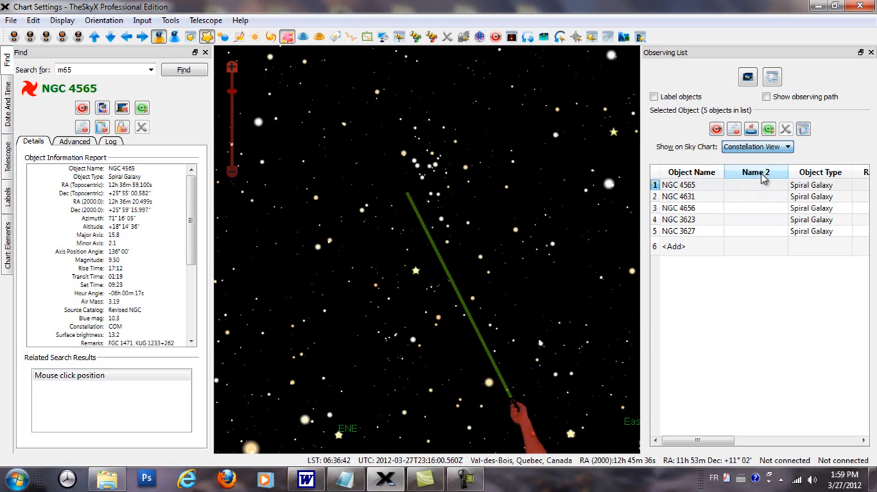
click(677, 197)
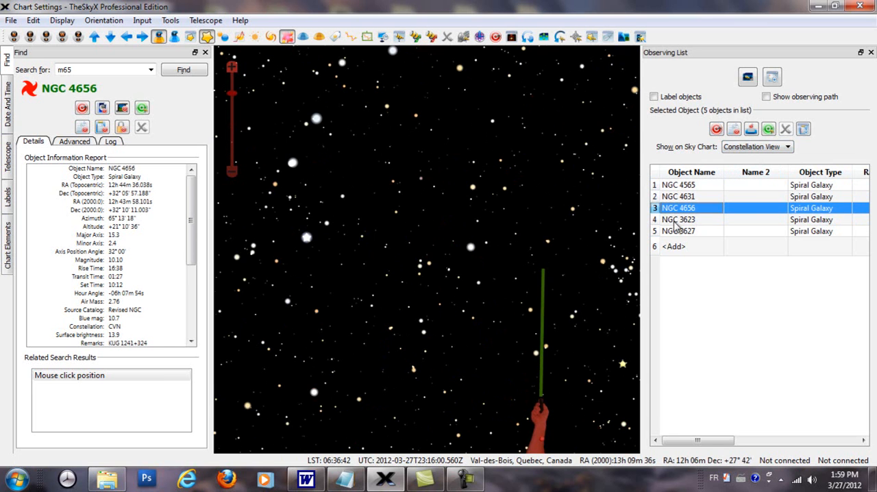
click(676, 226)
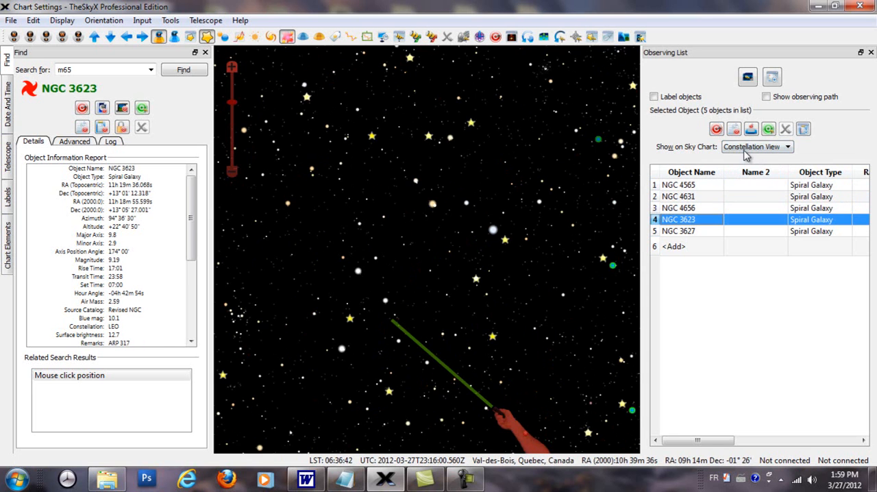
Set Show on Sky Chart to Center and Frame and view NGC 4656, NGC 4631, NGC 4565 and NGC 3623, ending on NGC 4631
click(788, 148)
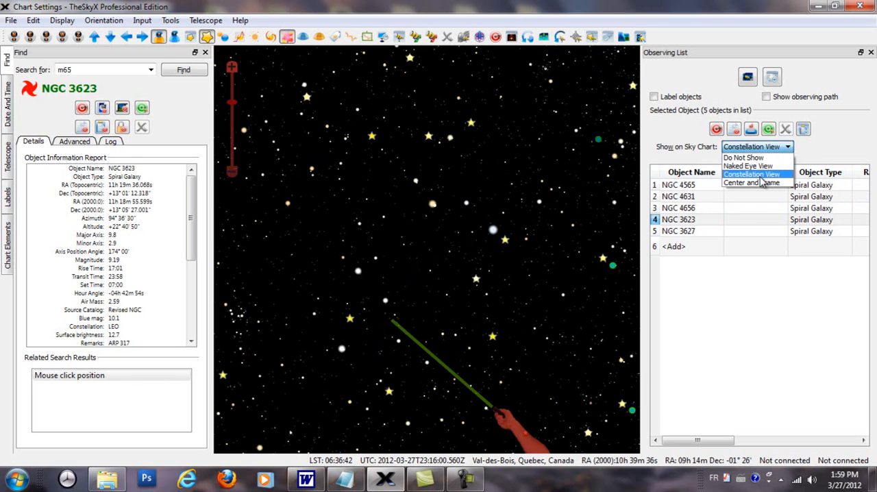
click(754, 183)
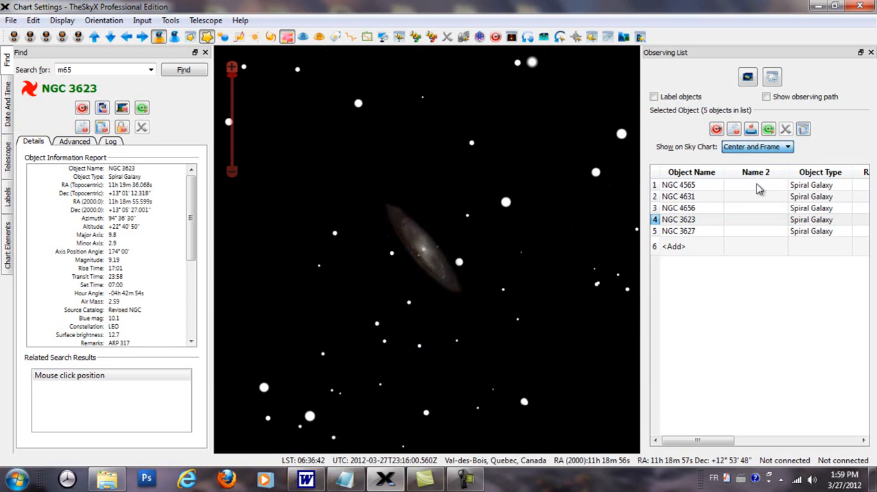
click(680, 210)
click(679, 199)
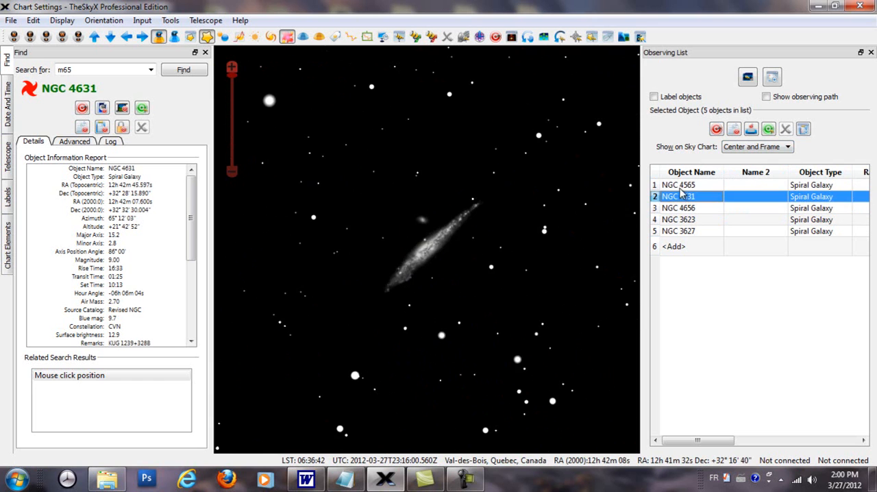
click(680, 186)
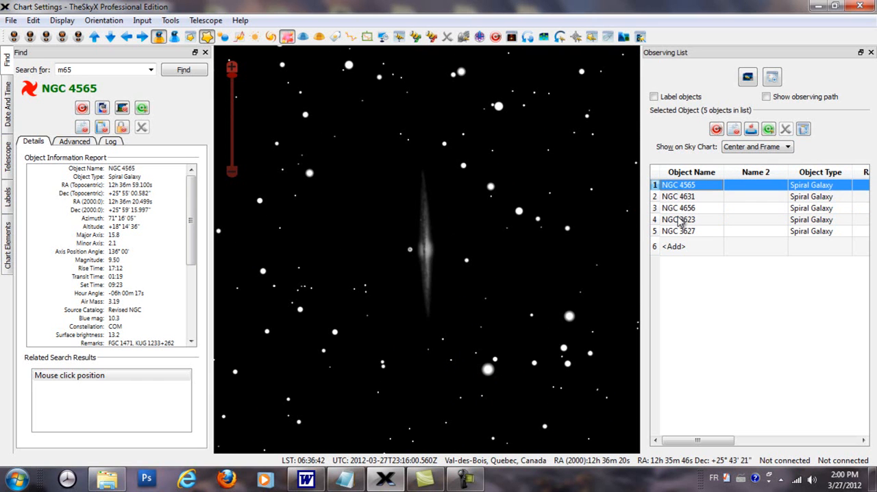
click(680, 220)
click(677, 211)
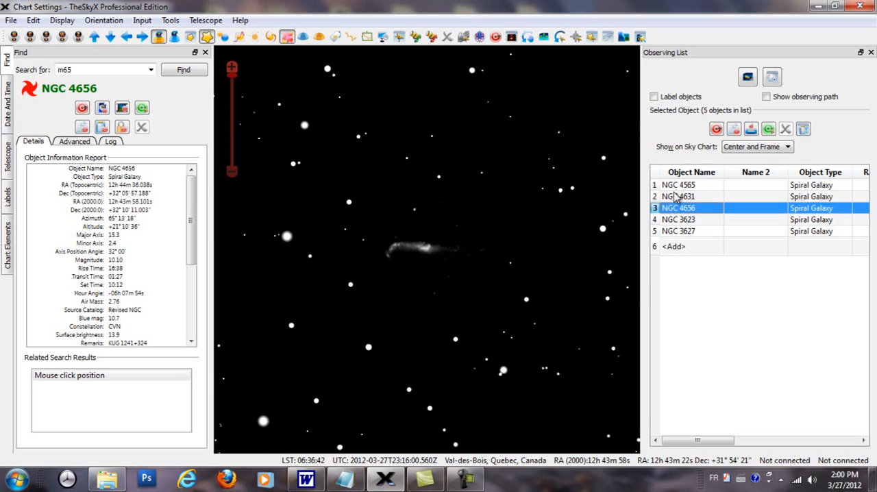
click(676, 197)
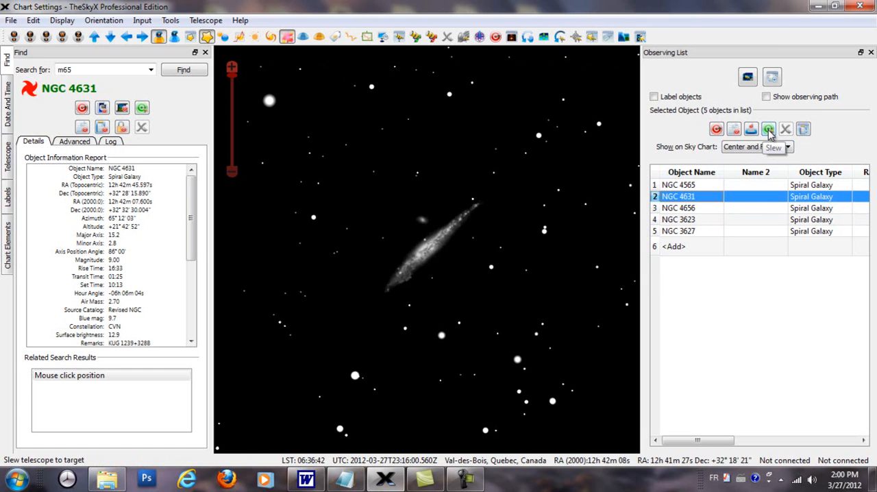
Toggle the labels of the Observing List objects on the sky chart
click(655, 98)
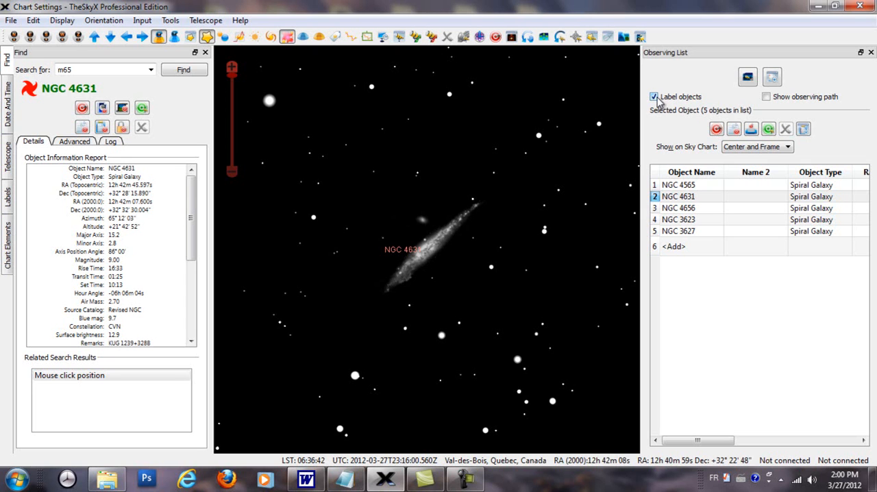
click(655, 97)
click(655, 97)
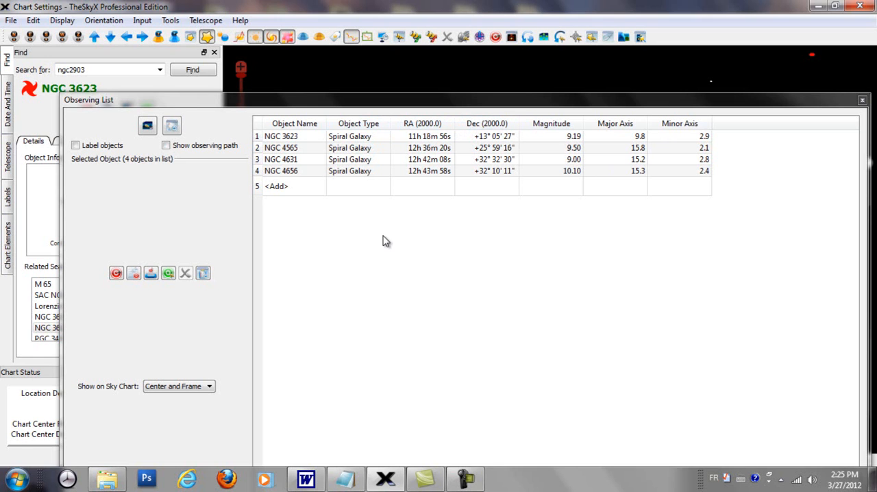
Add a Transit Time column to the Observing List through Column Setup and close the Preferences
right_click(414, 280)
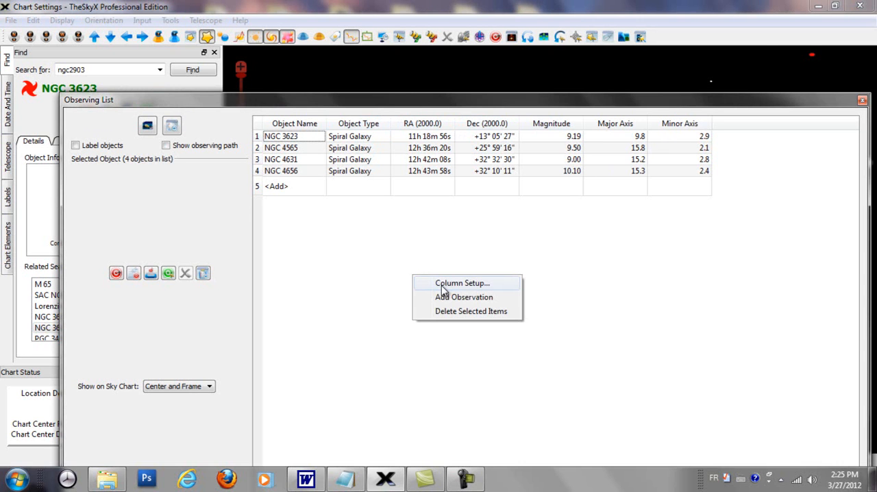
click(442, 285)
drag(480, 89, 708, 137)
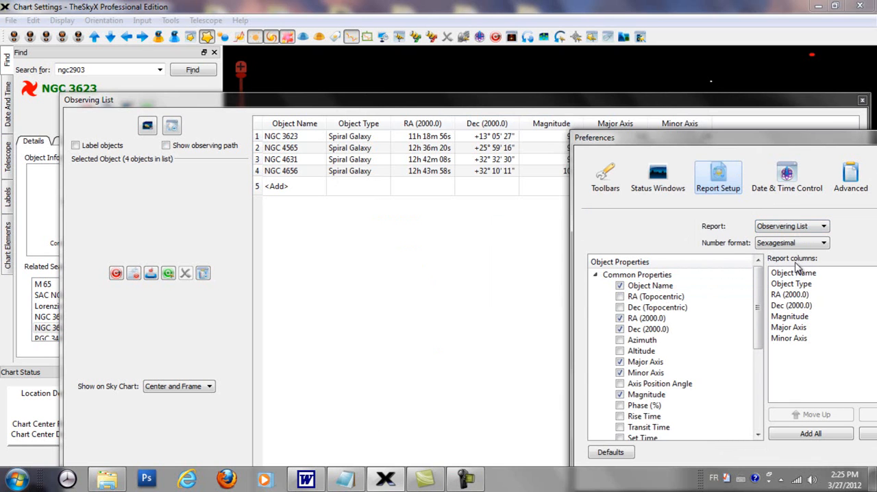
drag(745, 139, 619, 196)
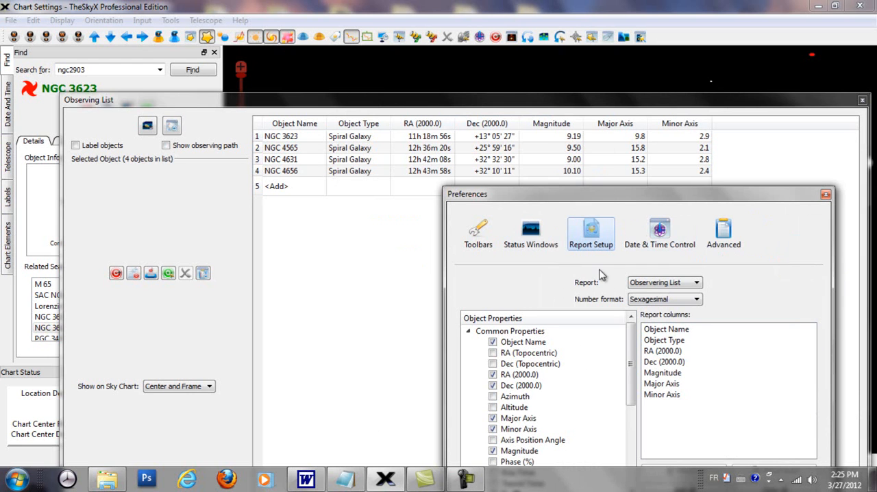
drag(553, 198, 579, 173)
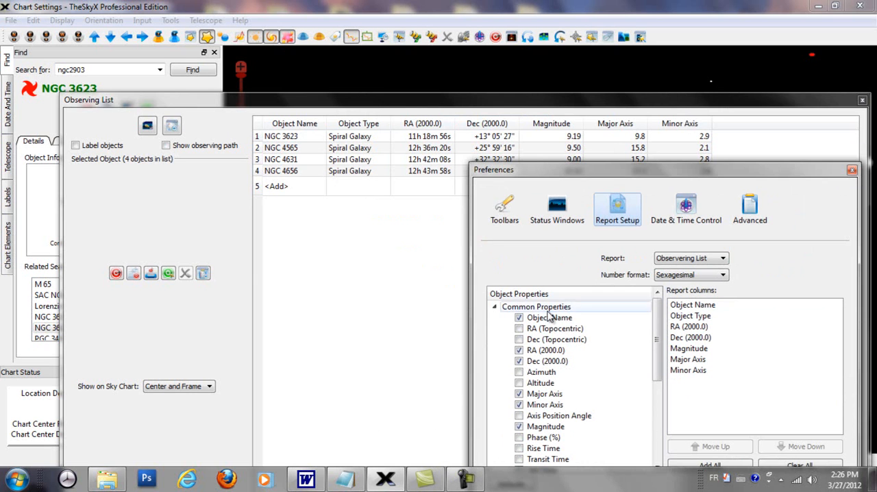
mouse_move(660, 322)
mouse_down()
mouse_move(677, 411)
mouse_move(662, 316)
mouse_up()
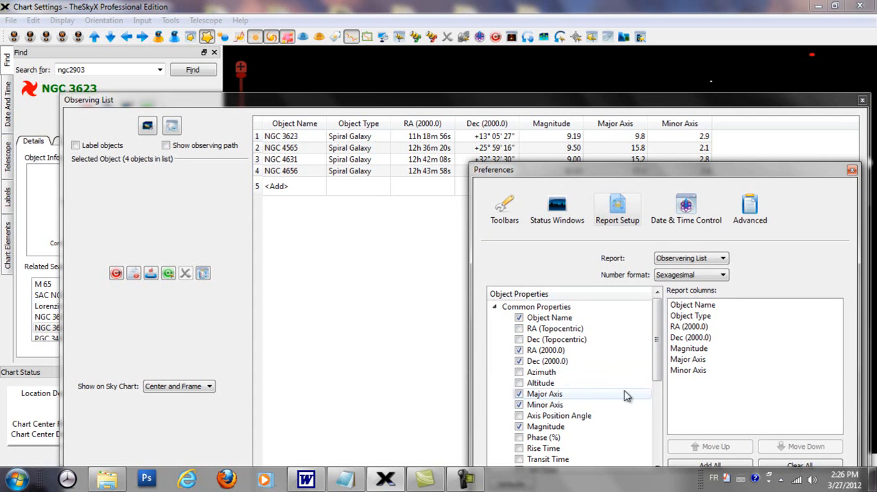
drag(656, 334, 660, 372)
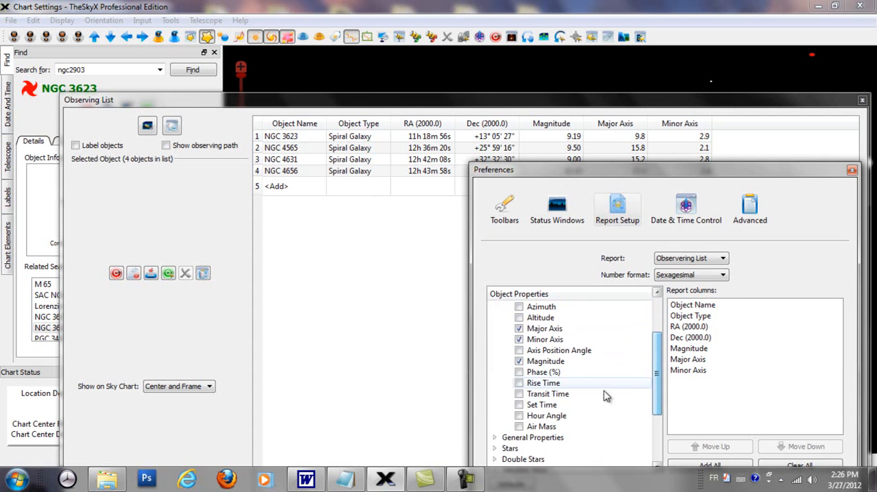
click(519, 394)
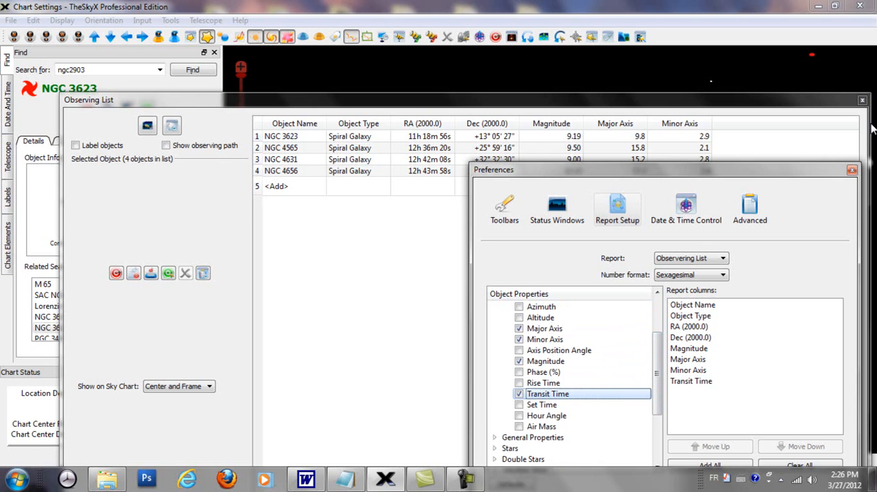
click(851, 170)
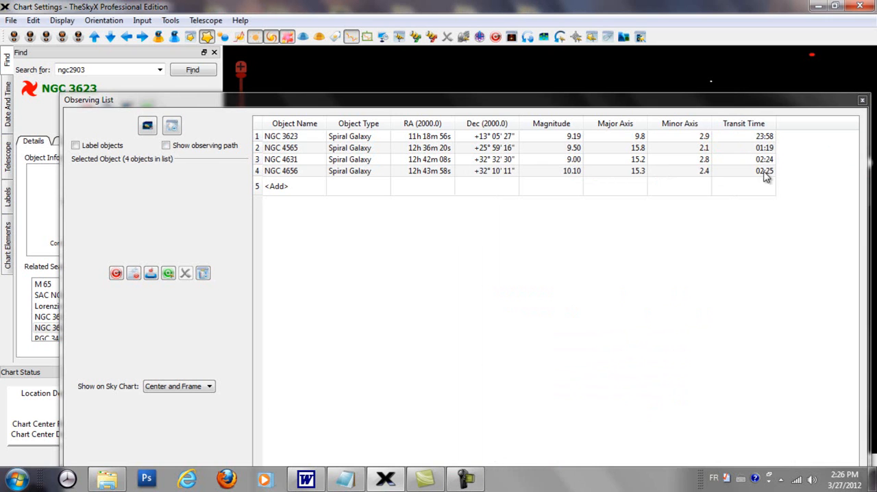
Sort the Observing List by Transit Time in ascending and descending order, and finally by RA (2000.0) ascending
click(762, 130)
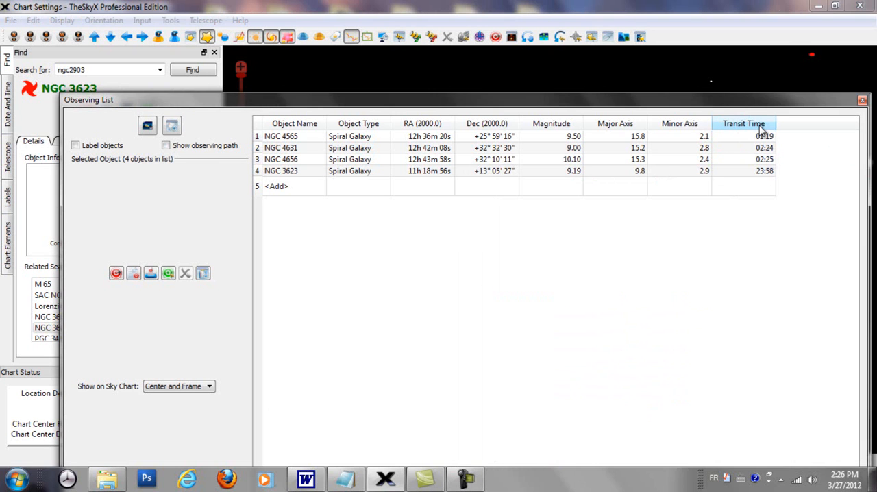
click(748, 125)
click(747, 125)
click(745, 124)
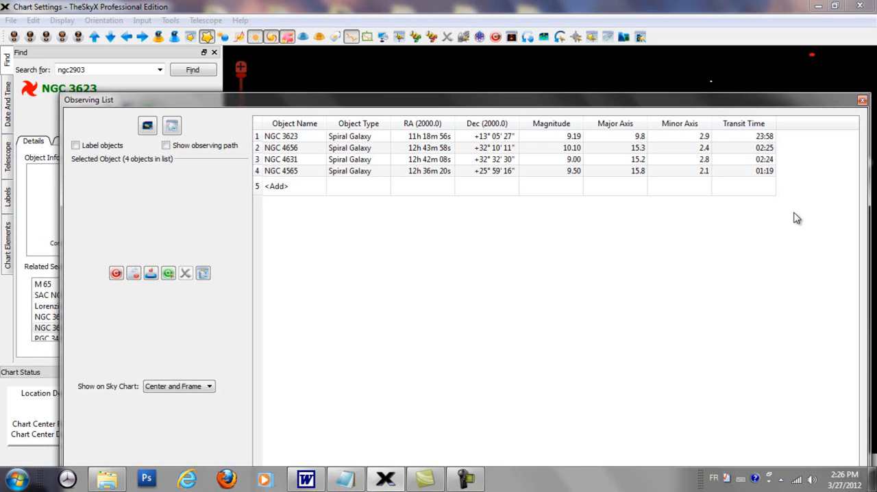
click(757, 124)
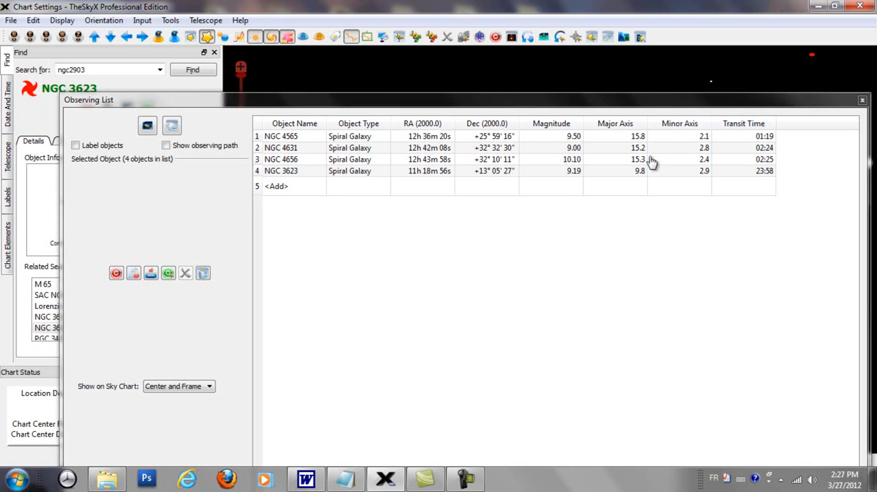
click(443, 127)
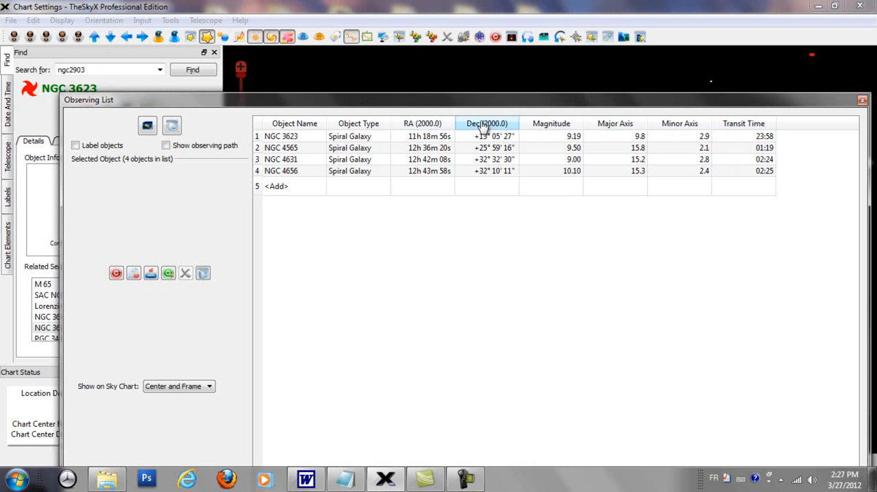
Sort the Observing List by Magnitude in ascending and descending order, and finally by Object Name ascending
click(569, 130)
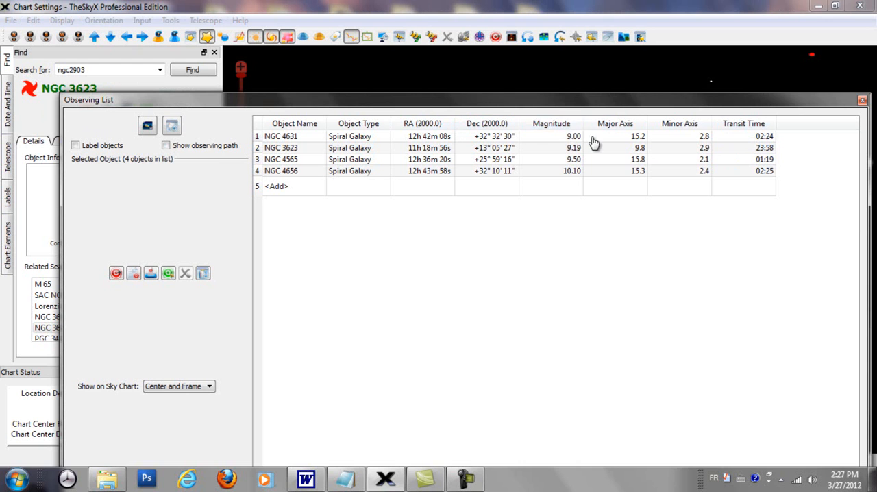
click(543, 124)
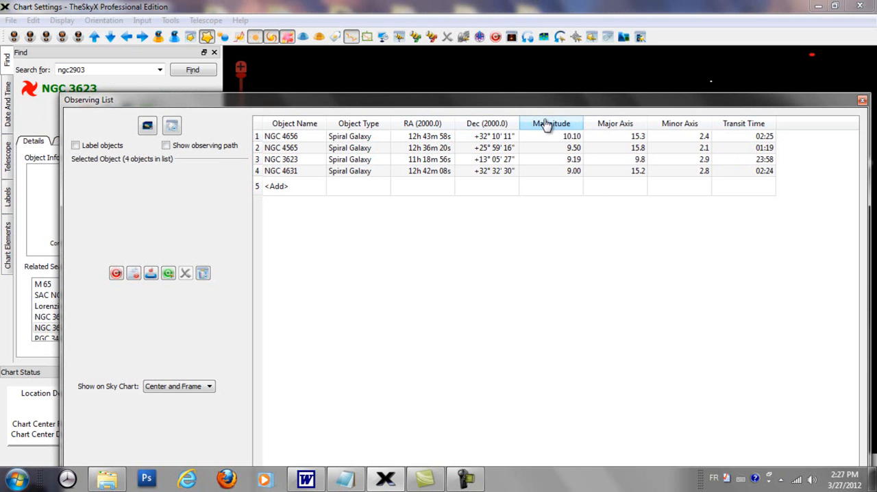
click(533, 128)
click(292, 130)
click(292, 130)
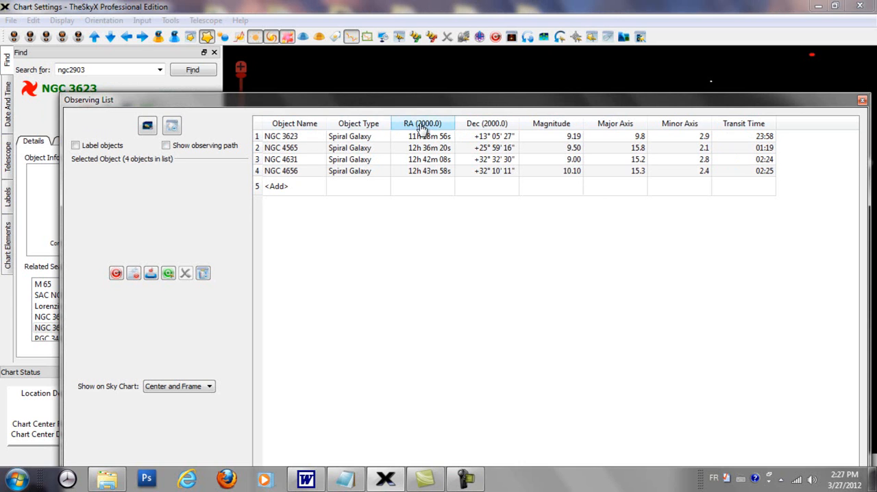
click(303, 130)
click(303, 132)
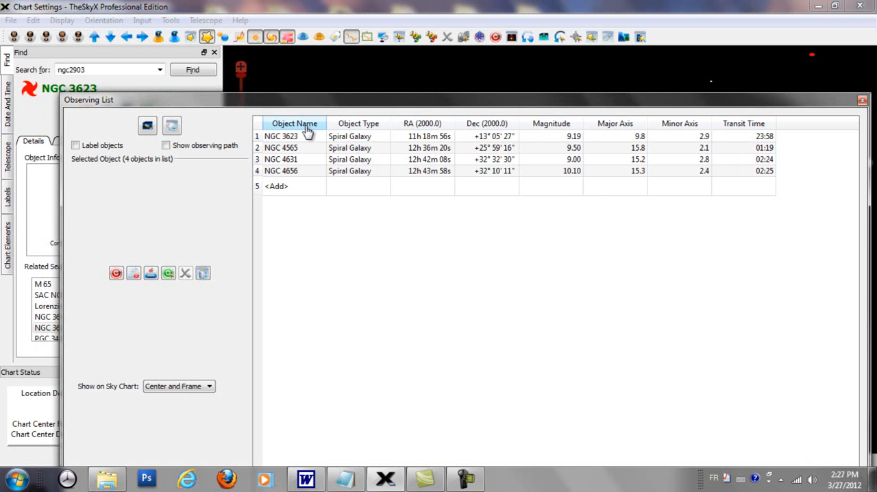
Open the Observing List's Column Setup and examine the properties available under General Properties, Stars and Comets
right_click(389, 240)
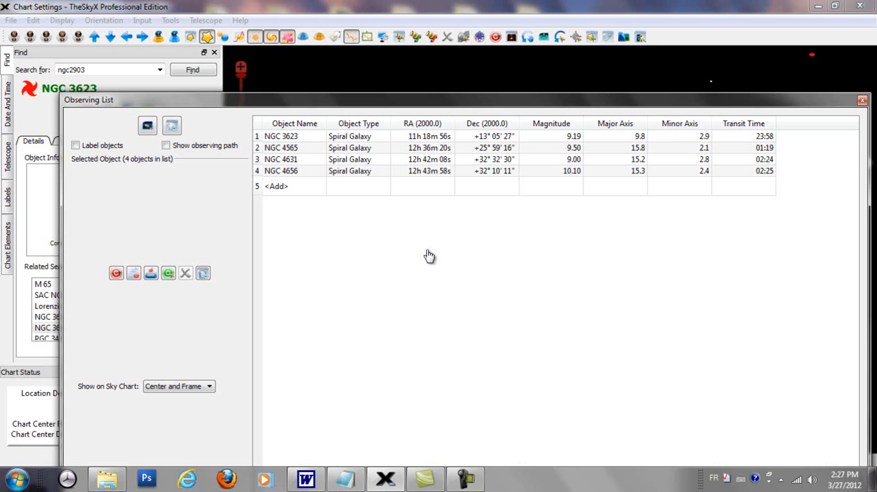
click(428, 247)
drag(560, 171, 562, 65)
drag(662, 253, 672, 302)
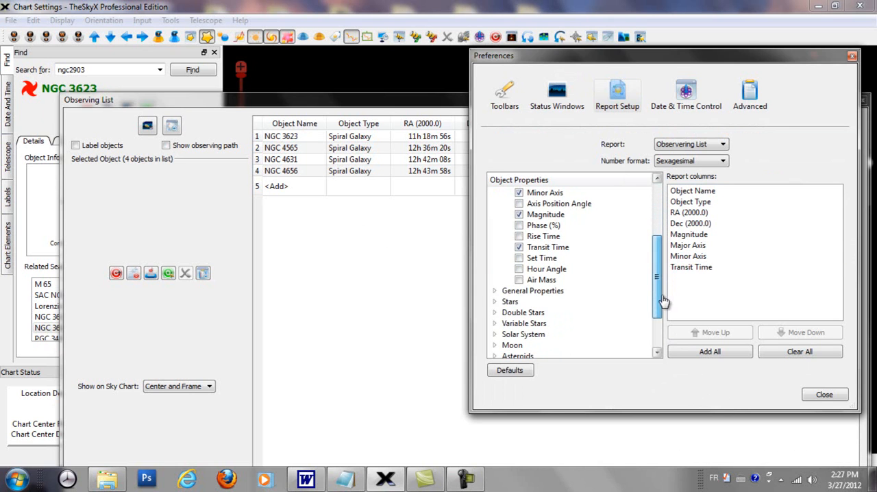
click(495, 291)
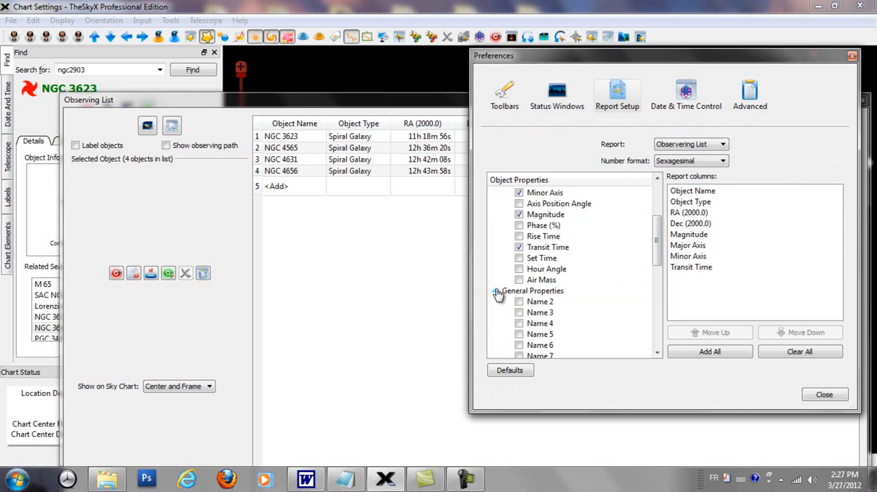
click(496, 292)
click(495, 303)
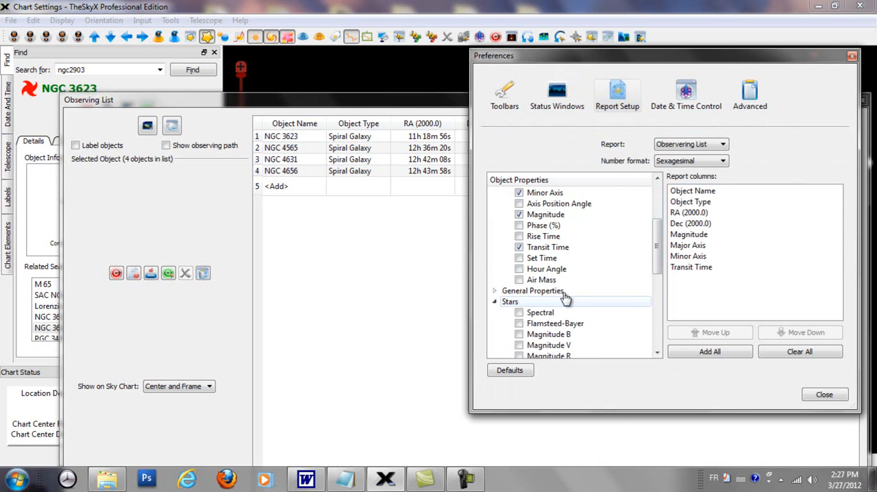
drag(660, 229, 660, 294)
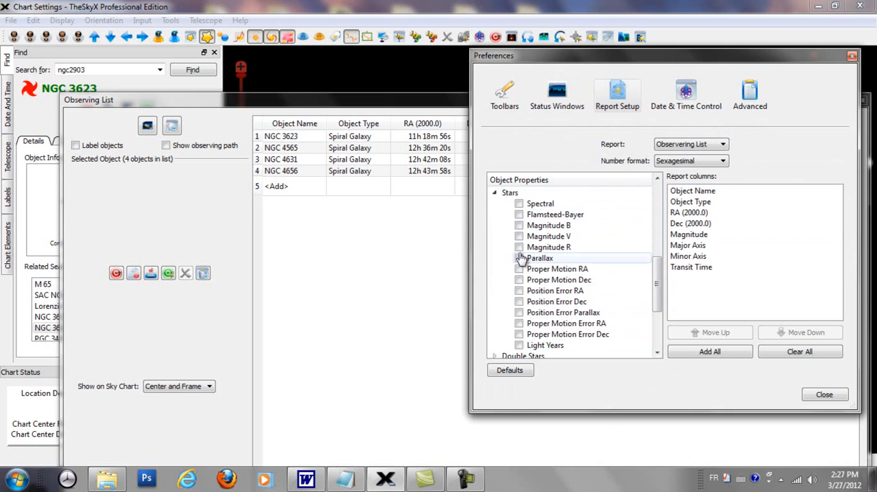
click(495, 193)
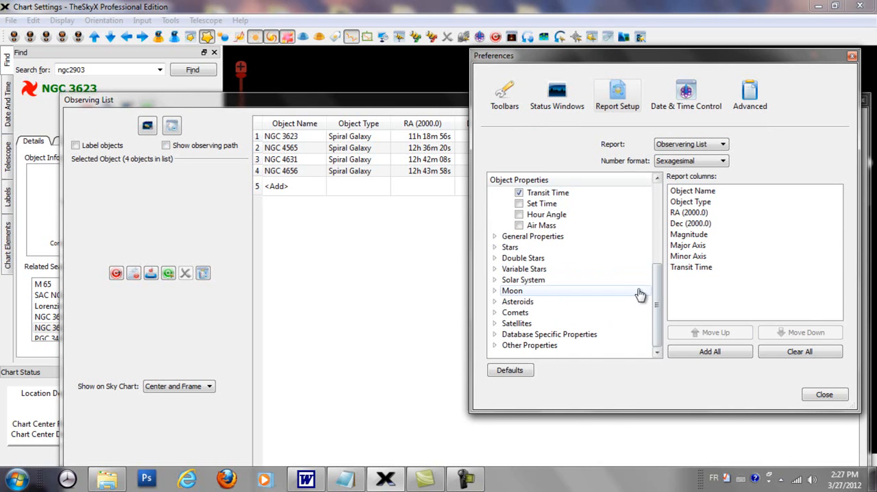
click(495, 313)
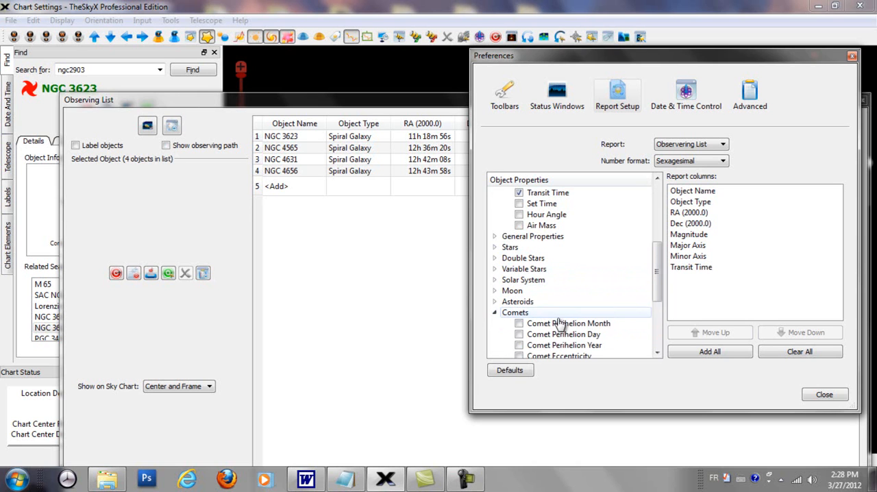
drag(657, 281, 665, 327)
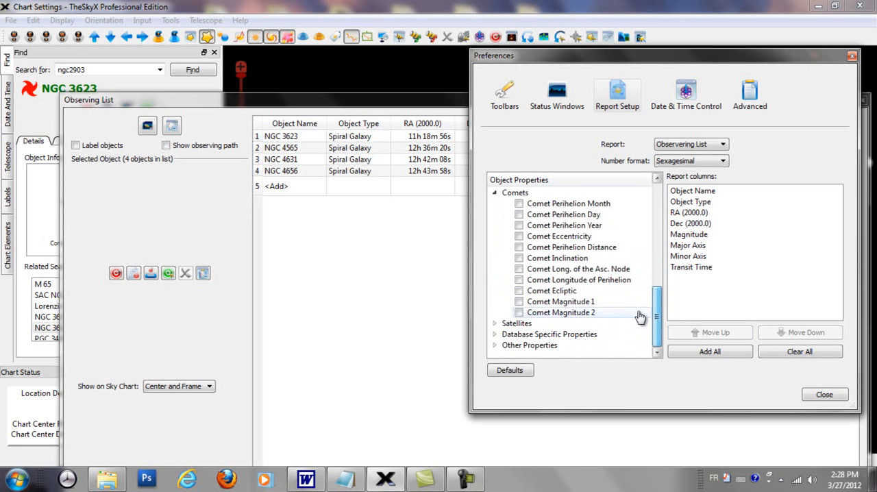
click(495, 193)
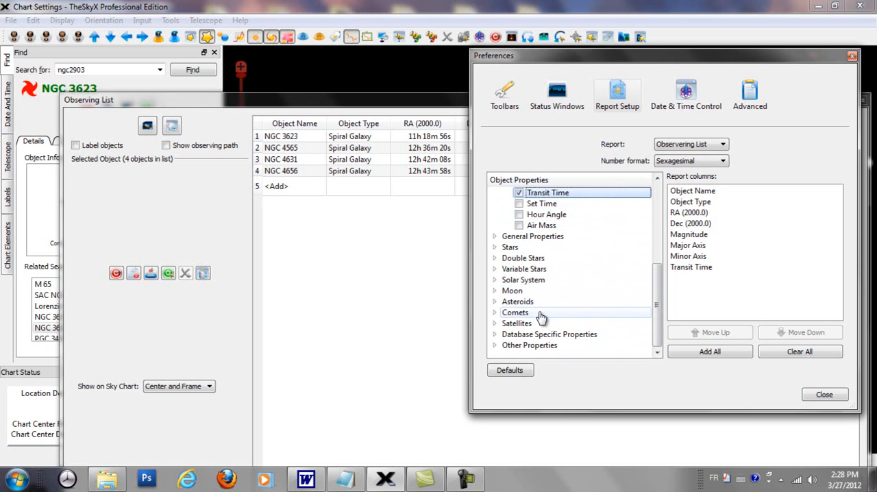
Add the Date, Time, Astronomical Twilight Start and Astronomical Twilight End columns from Other Properties and close the Preferences
click(495, 345)
drag(653, 258, 665, 274)
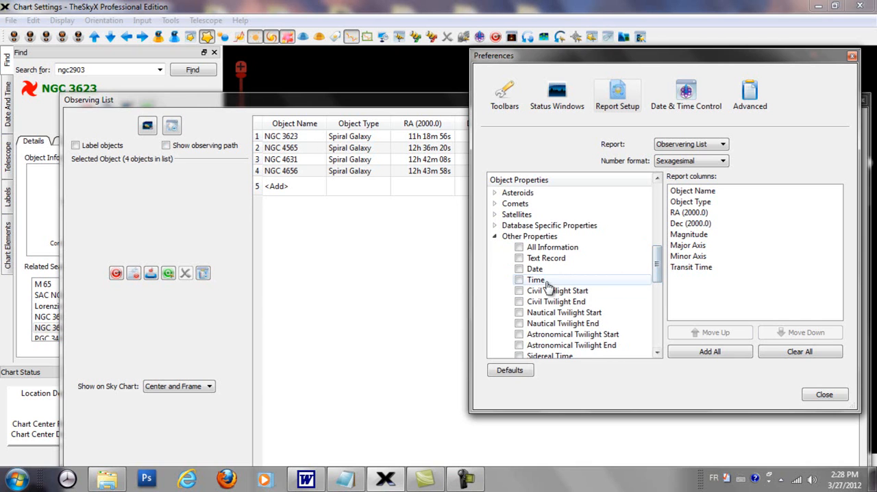
click(519, 268)
click(519, 280)
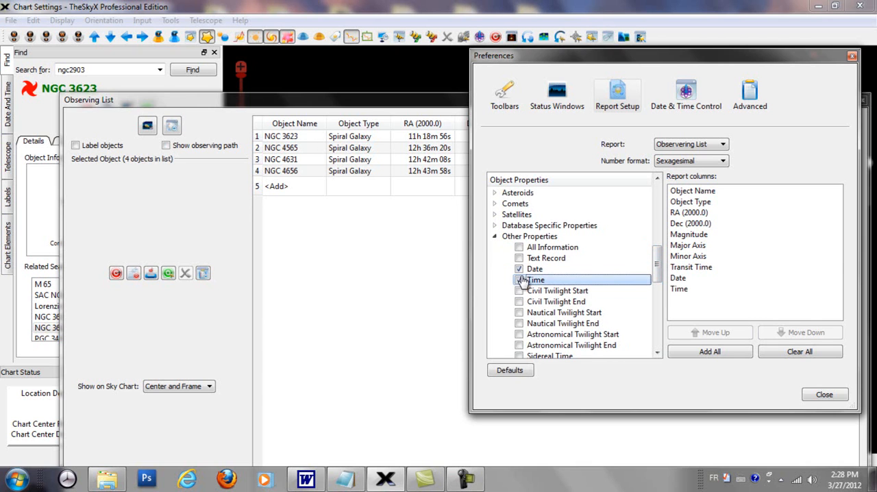
drag(662, 270, 661, 281)
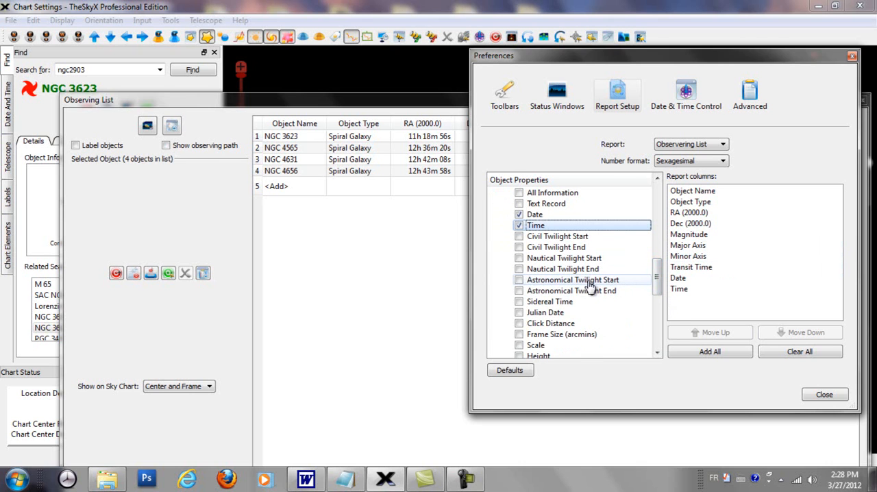
click(519, 290)
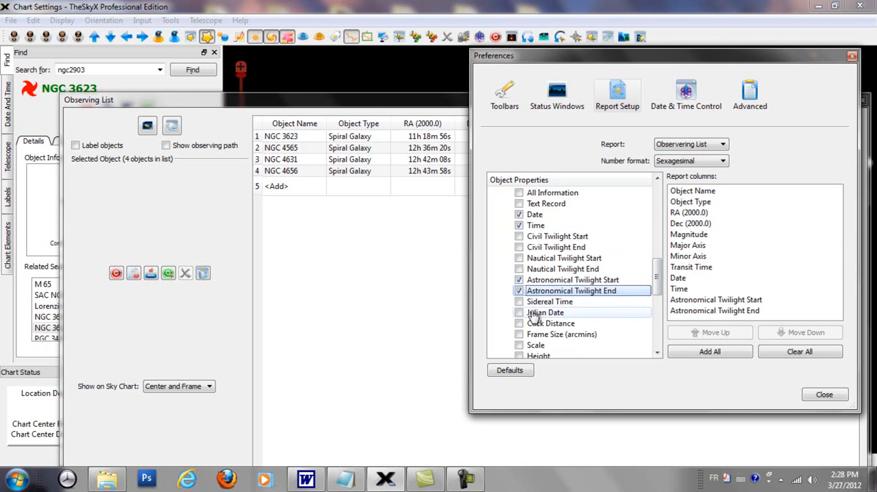
scroll(651, 291, down, 3)
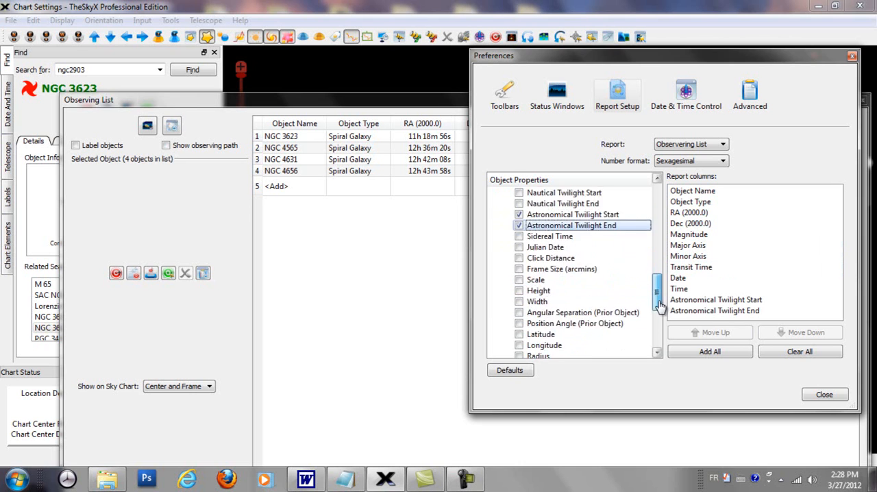
click(824, 395)
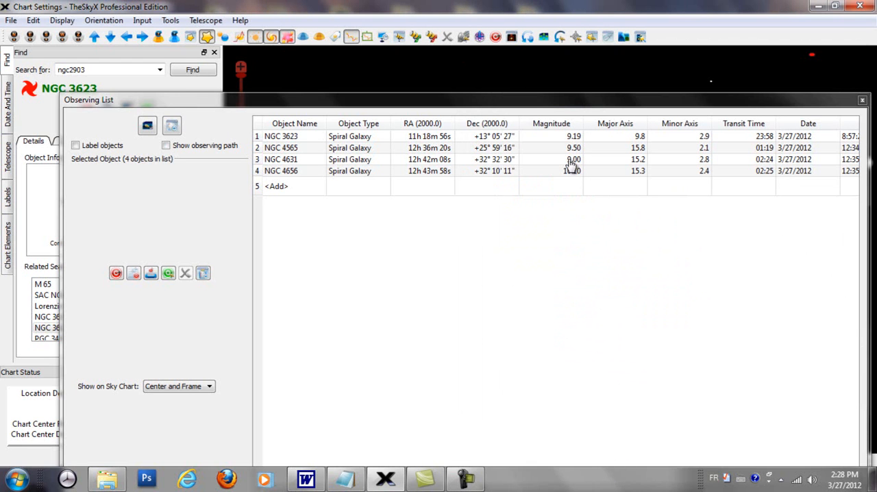
Reposition and widen the floating Observing List window to view the additional columns
drag(551, 101, 504, 99)
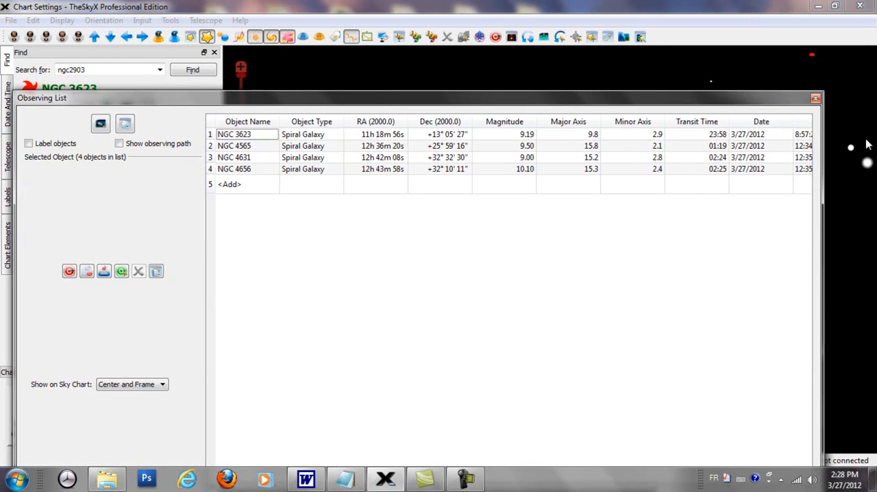
drag(828, 203, 865, 204)
drag(594, 101, 588, 55)
drag(646, 442, 625, 455)
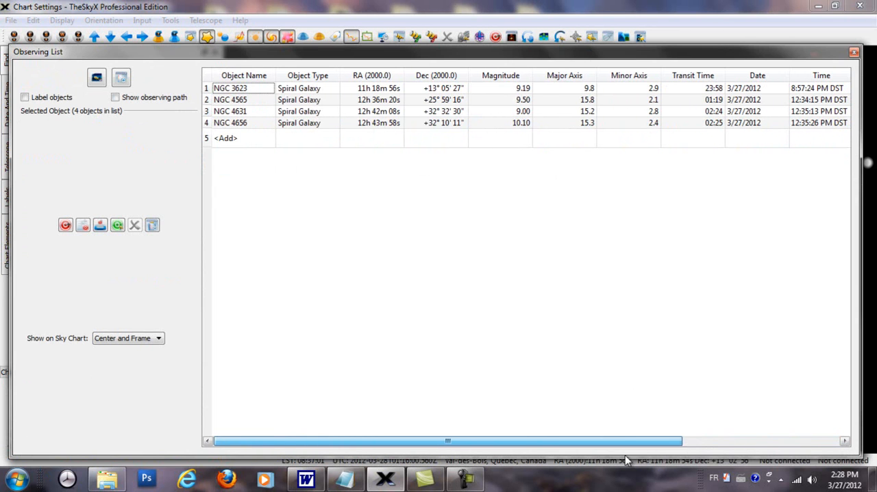
Restore the Observing List's default report columns through Column Setup and close the Preferences
right_click(526, 275)
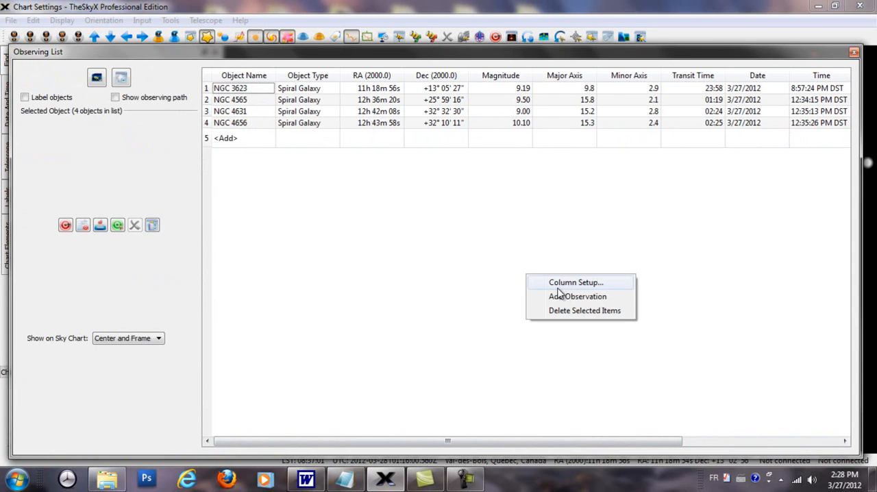
click(562, 284)
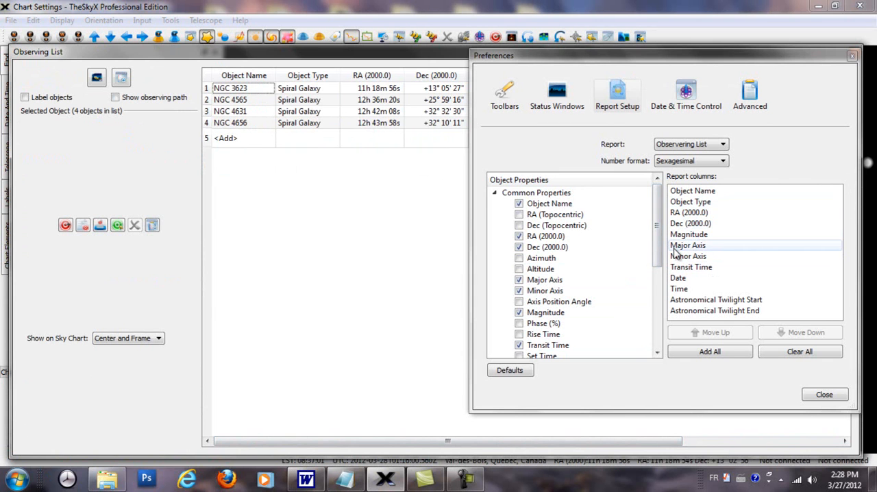
click(523, 374)
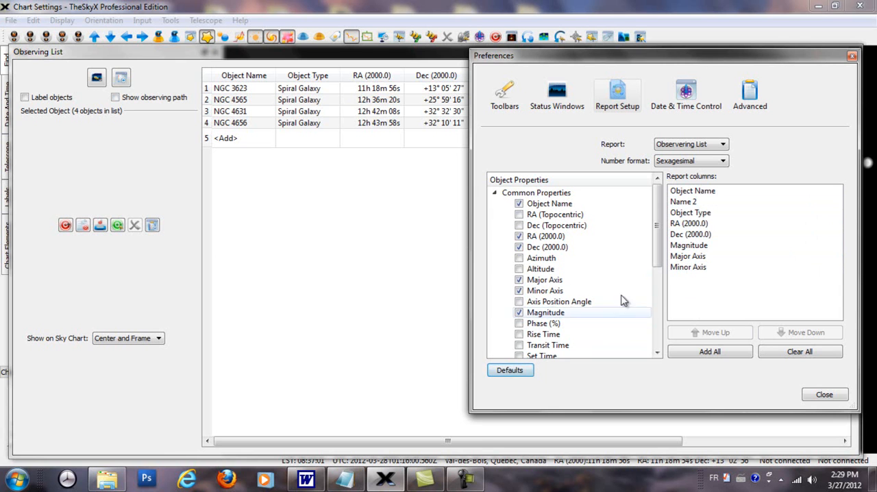
click(837, 397)
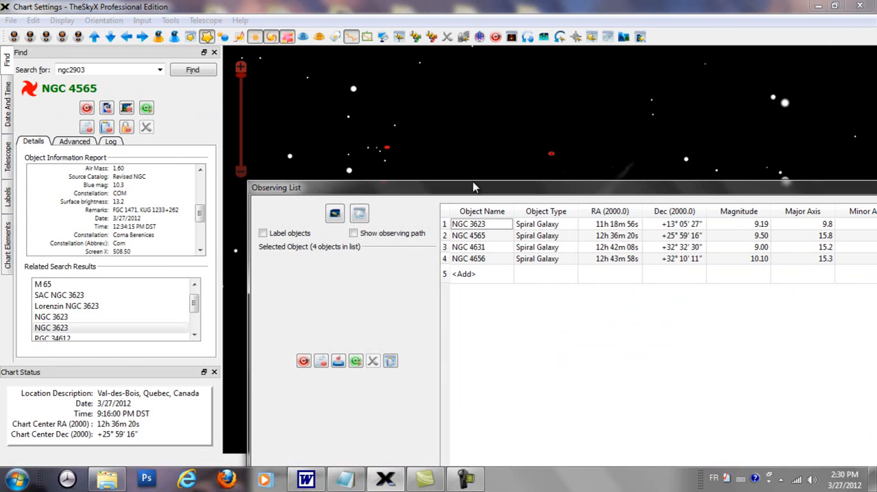
Dock the Observing List again and show its galaxies NGC 4656, NGC 4565 and NGC 4631 on the sky chart
drag(473, 184, 206, 140)
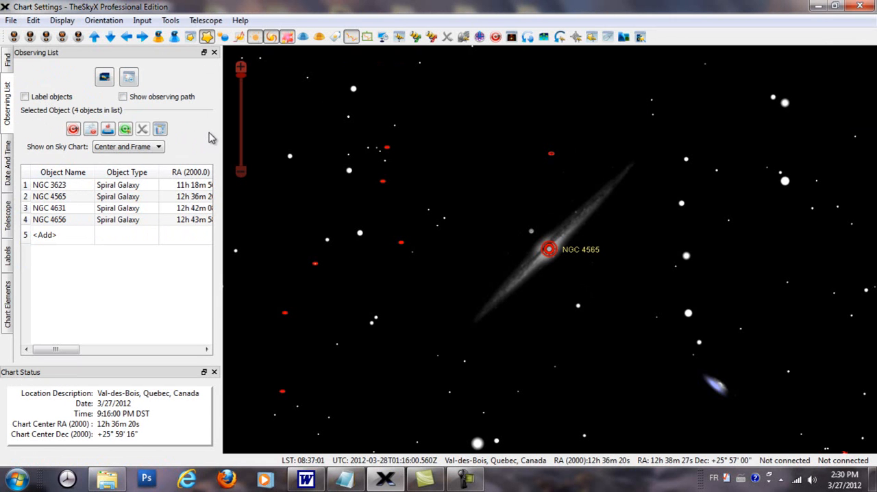
click(66, 208)
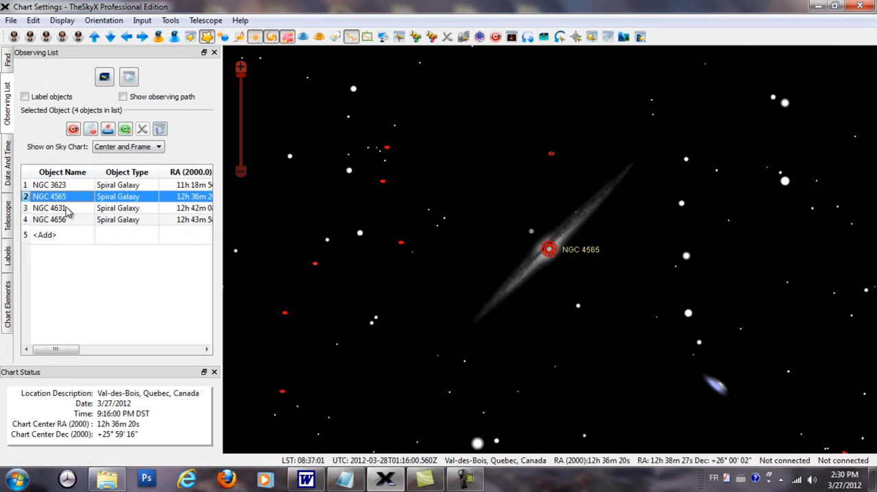
click(68, 220)
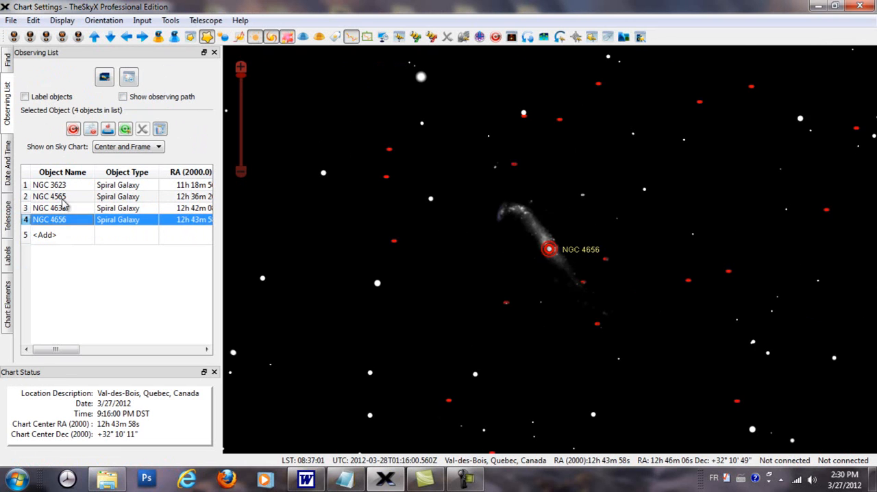
click(61, 196)
click(61, 188)
click(61, 197)
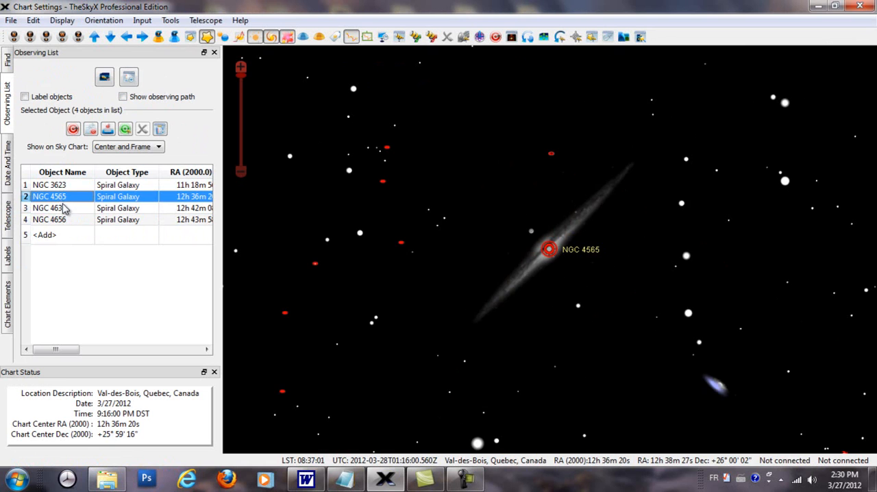
click(64, 207)
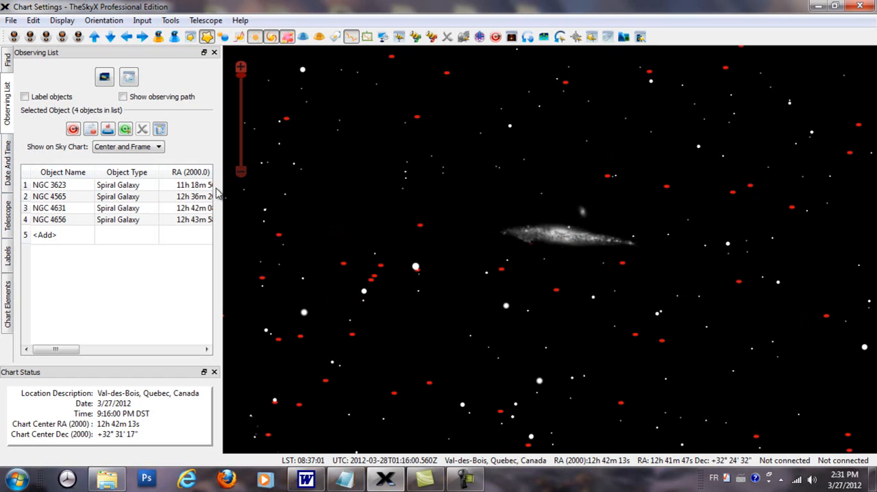
Select the star UCAC3 245:107873 near NGC 4631, add it to the Observing List and display the list
click(416, 267)
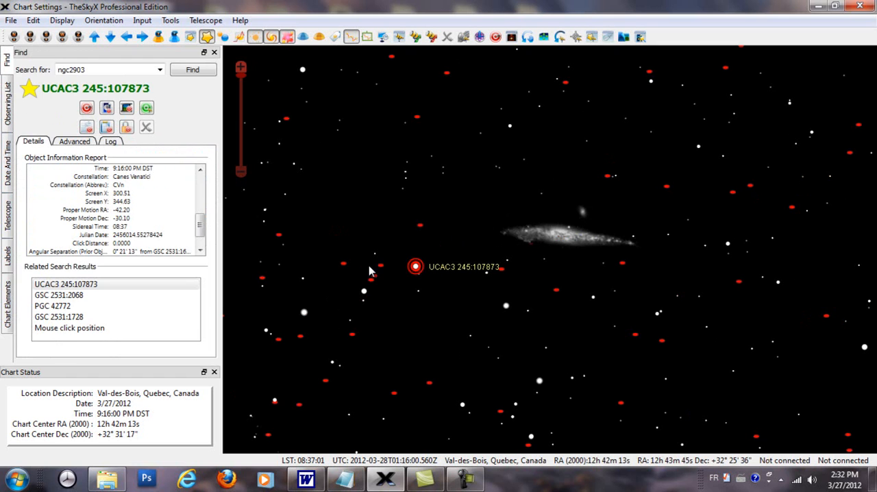
scroll(195, 207, up, 3)
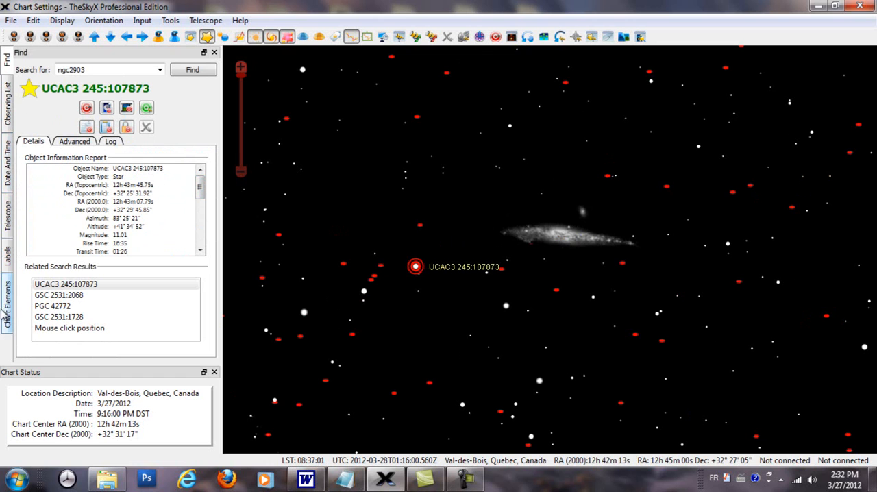
click(9, 120)
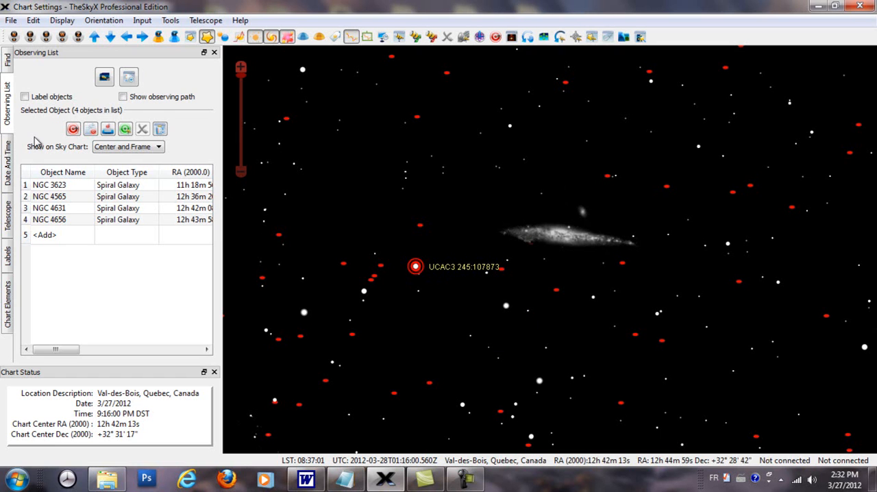
click(7, 60)
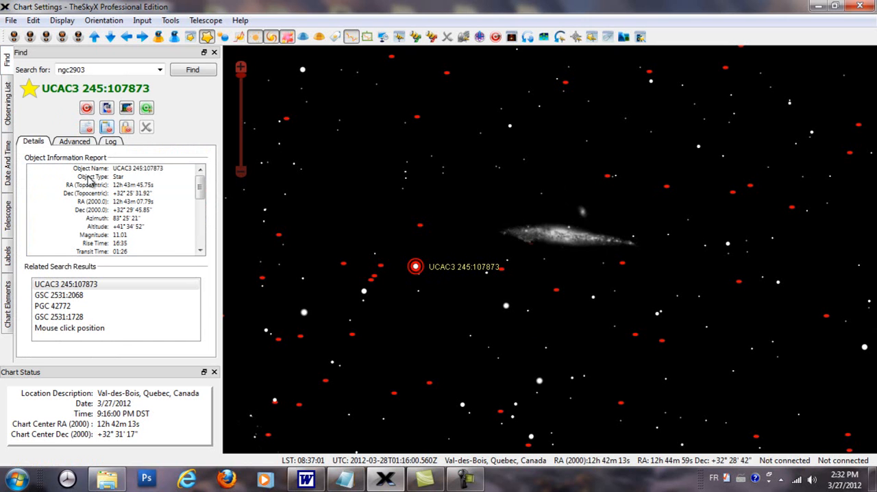
click(10, 122)
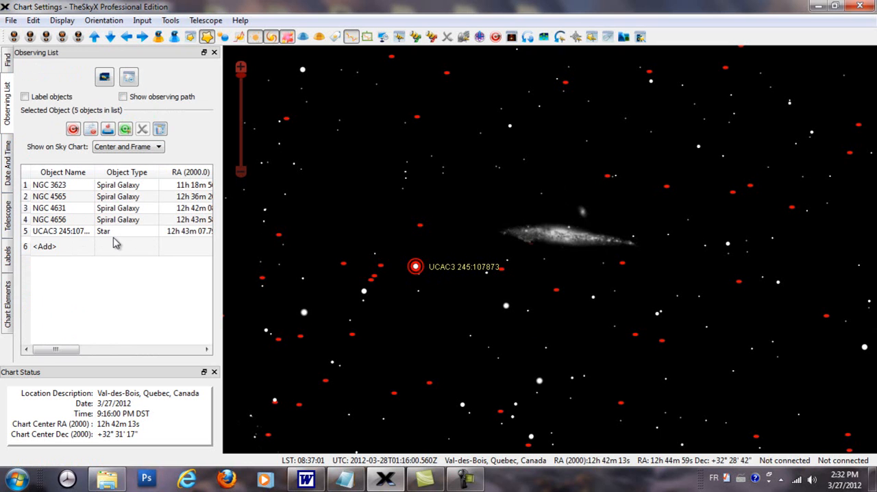
Remove the star UCAC3 245:107873 from the Observing List
click(34, 233)
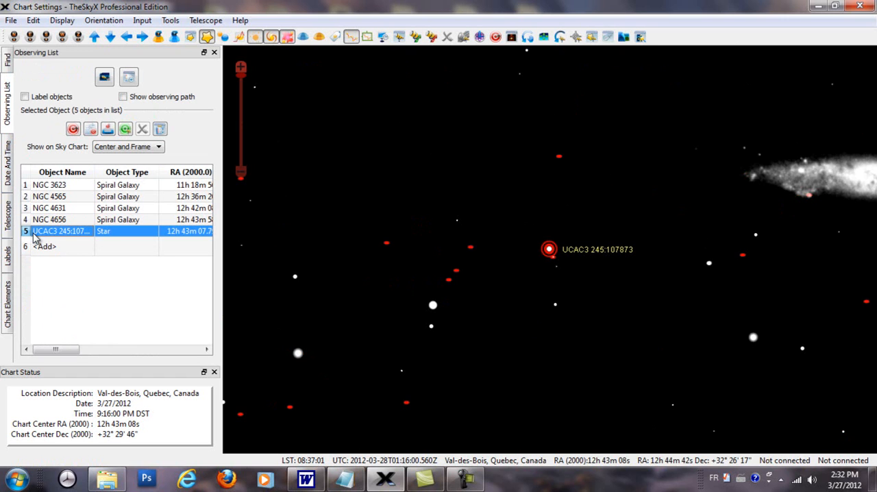
key(Delete)
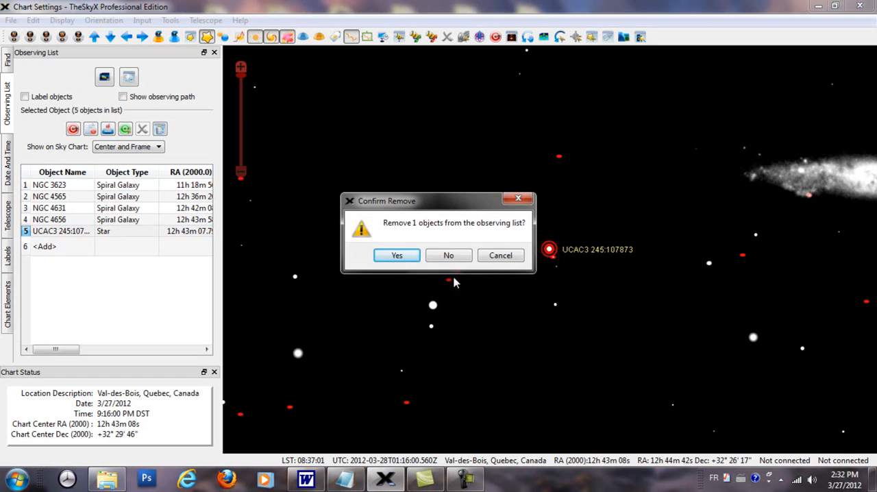
click(444, 256)
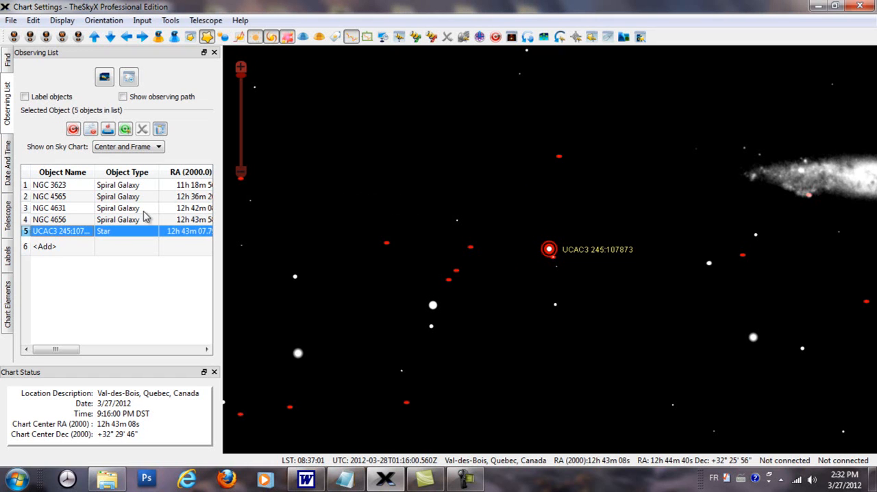
right_click(77, 236)
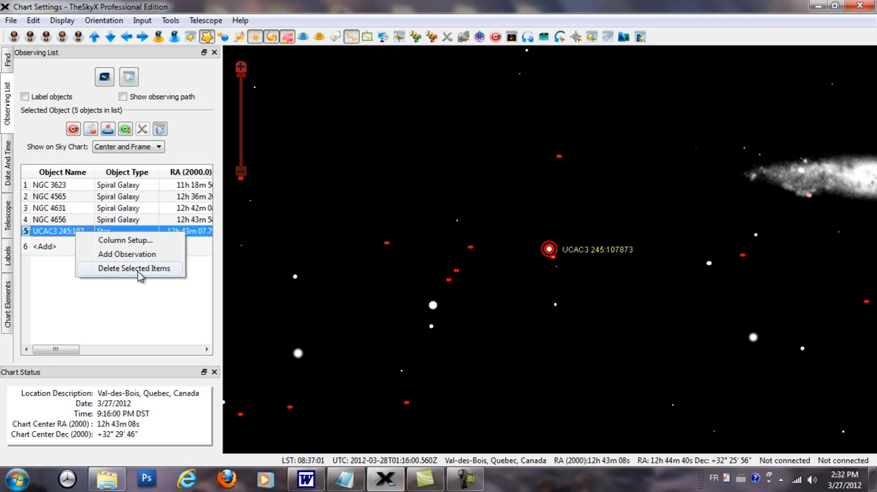
click(146, 275)
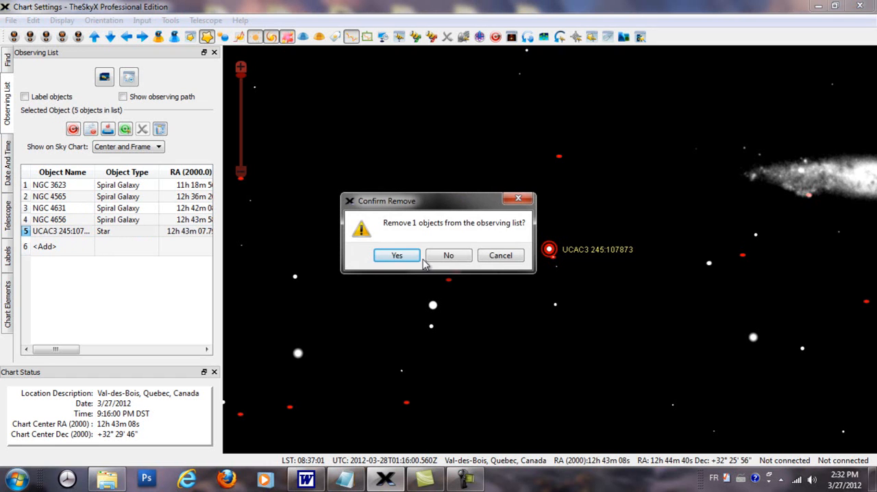
click(406, 257)
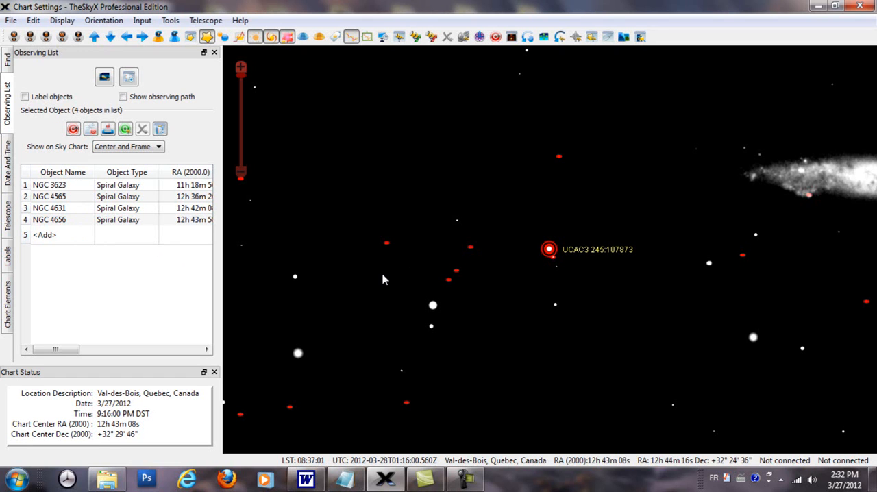
Add four stars from the sky chart to the Observing List, including GSC 2531:1739, GSC 2531:1350 and GSC 2531:2144
ctrl+click(434, 303)
ctrl+click(555, 306)
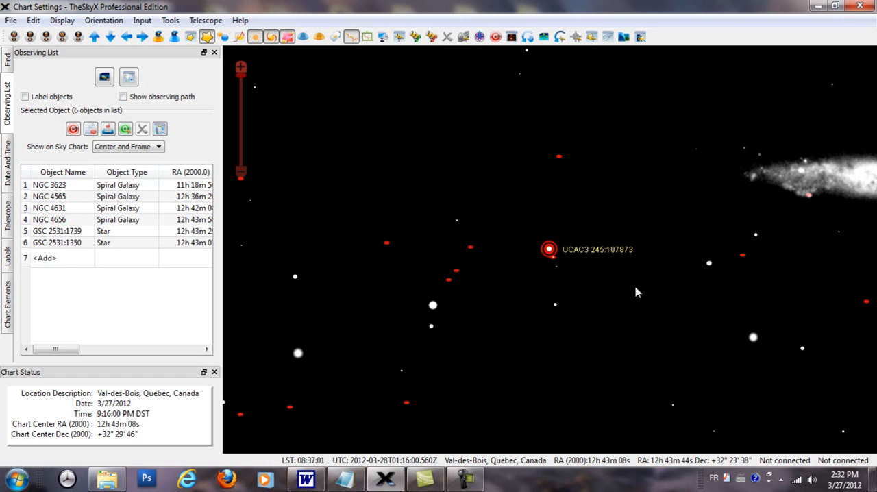
ctrl+click(710, 263)
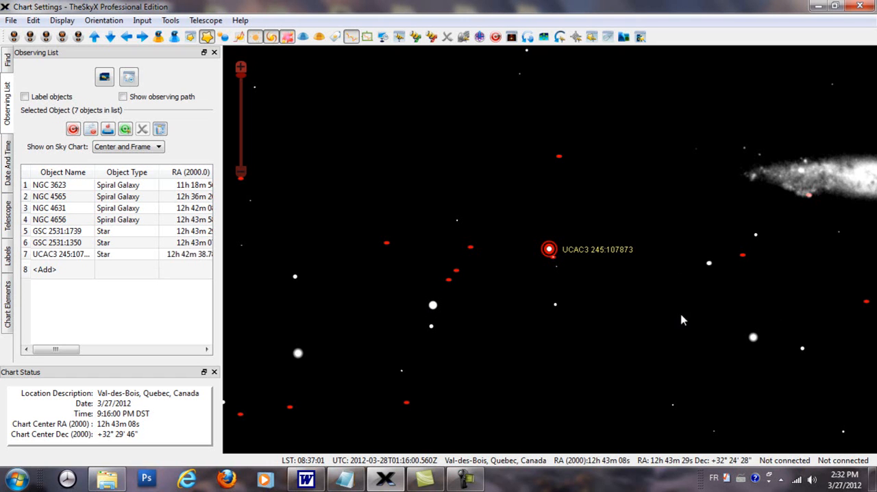
ctrl+click(753, 338)
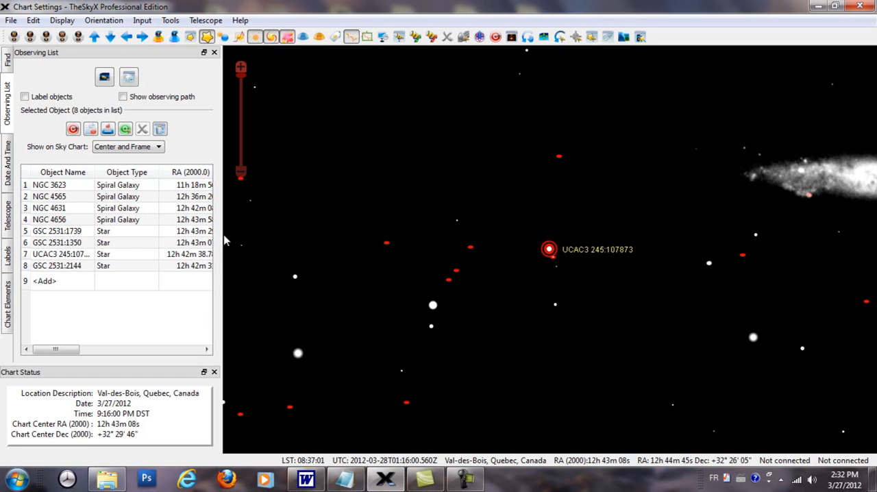
Widen the Observing List panel slightly and remove the four stars in rows 5 to 8 from the list
drag(222, 233, 251, 274)
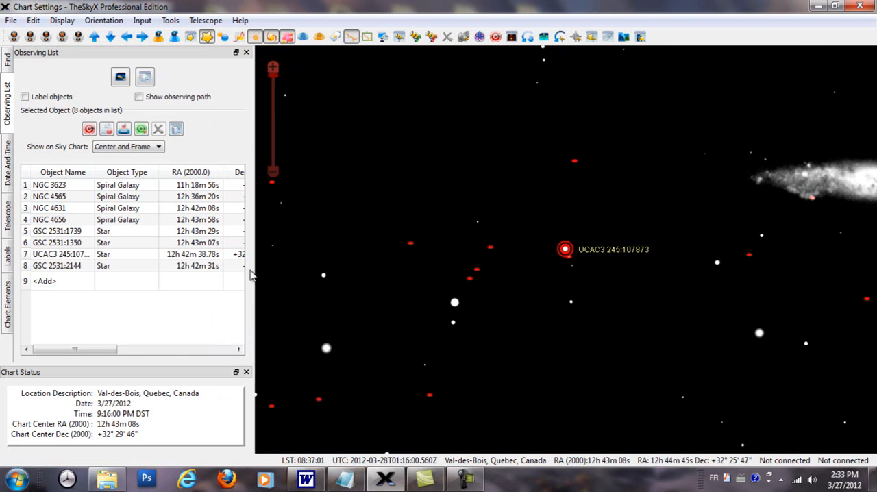
click(63, 235)
shift+click(68, 266)
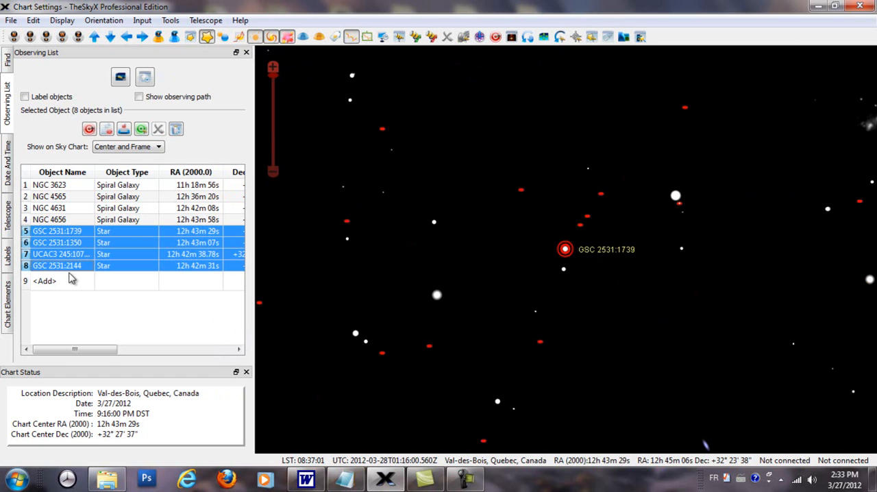
right_click(76, 267)
click(133, 305)
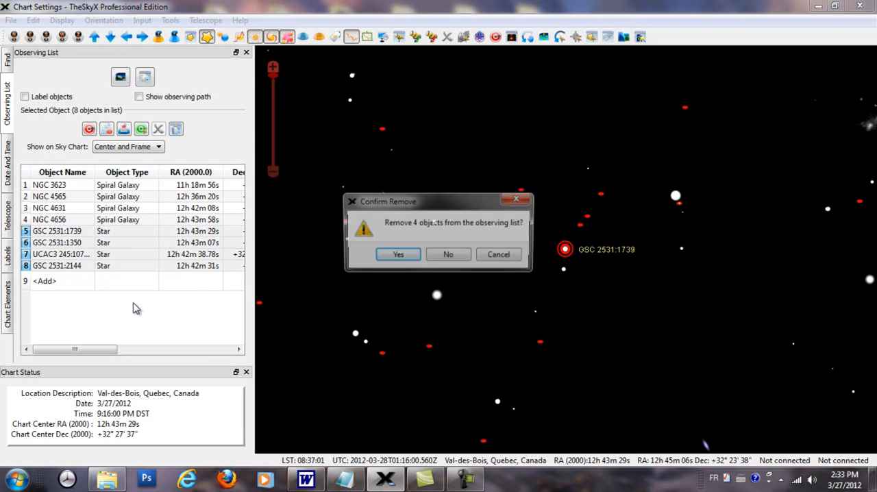
click(397, 255)
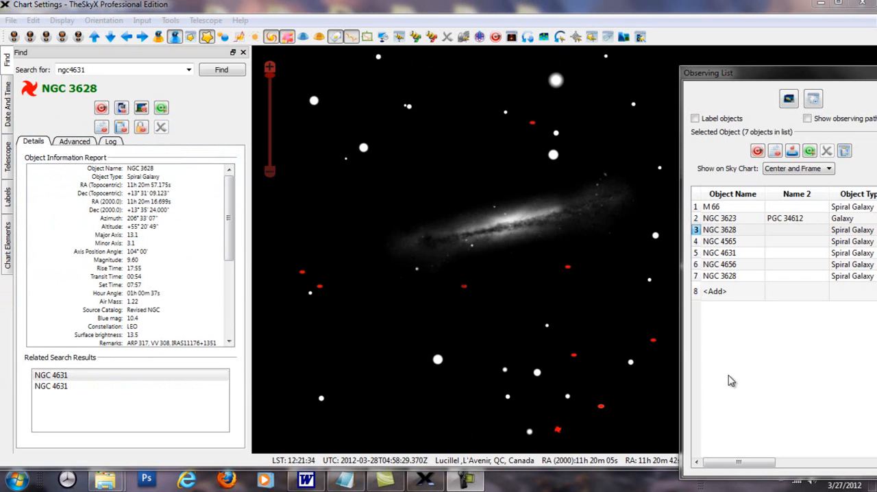
Center the NGC 3628 entry from row 3 on the sky chart and add an observation for it
click(717, 231)
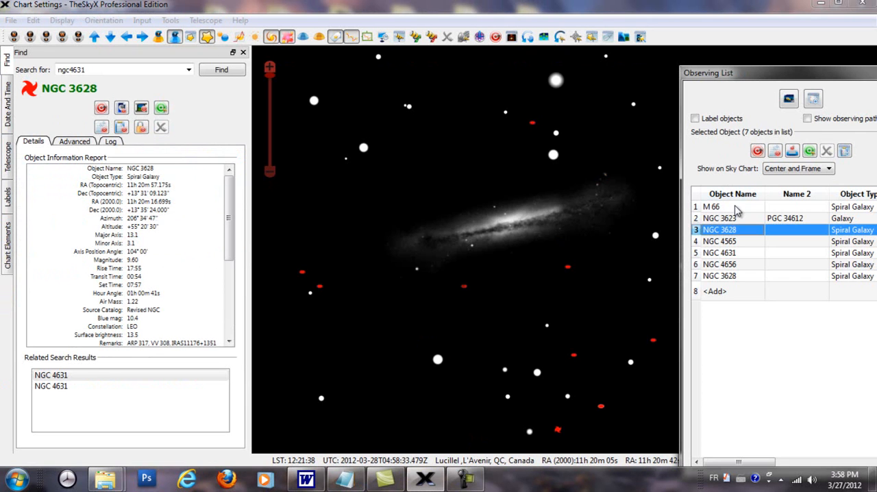
click(758, 151)
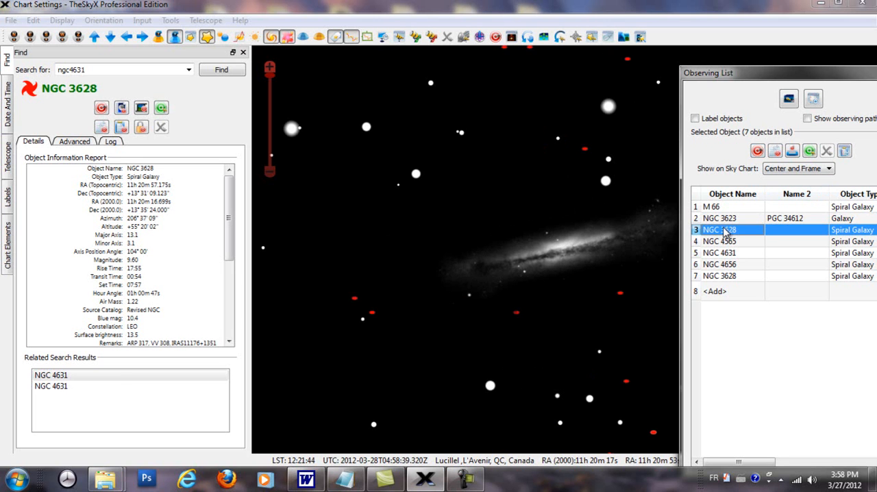
right_click(725, 233)
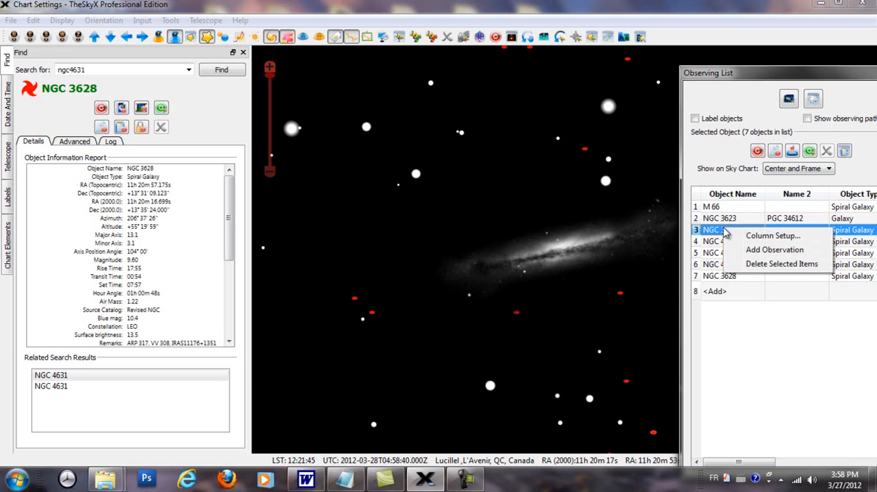
click(757, 255)
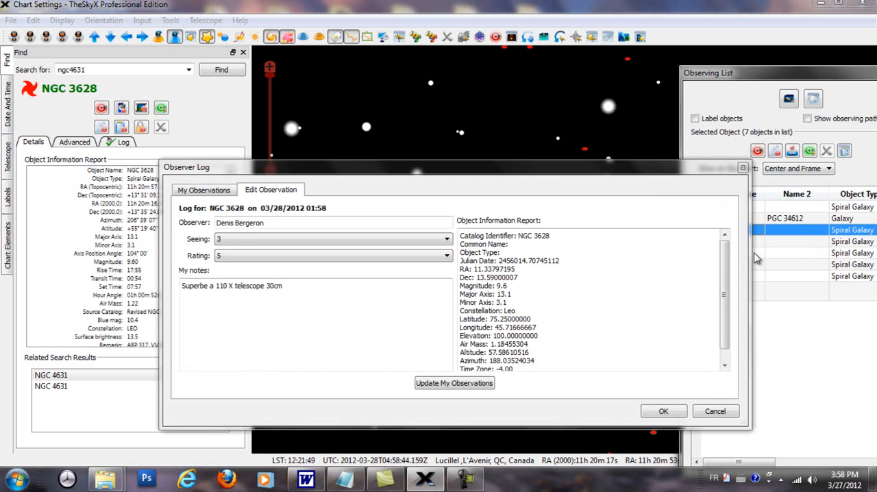
Reposition the Observer Log window and read through the object information report for NGC 3628
drag(554, 168, 432, 171)
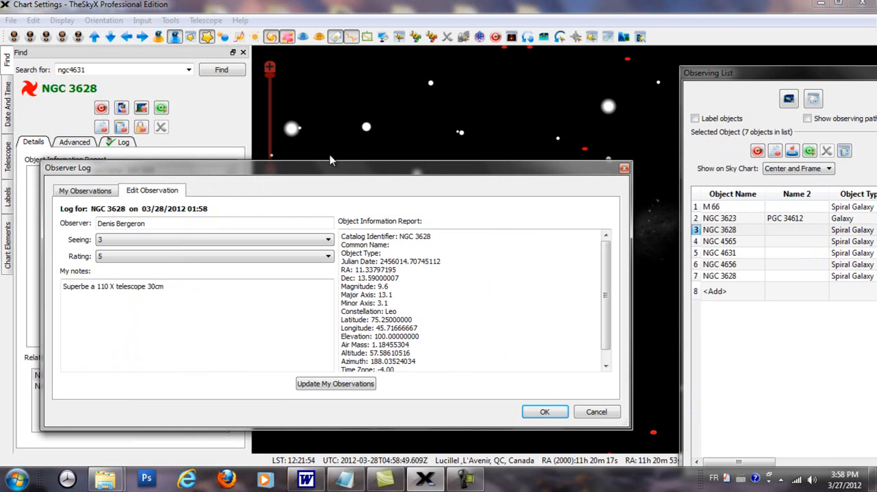
drag(337, 173, 254, 220)
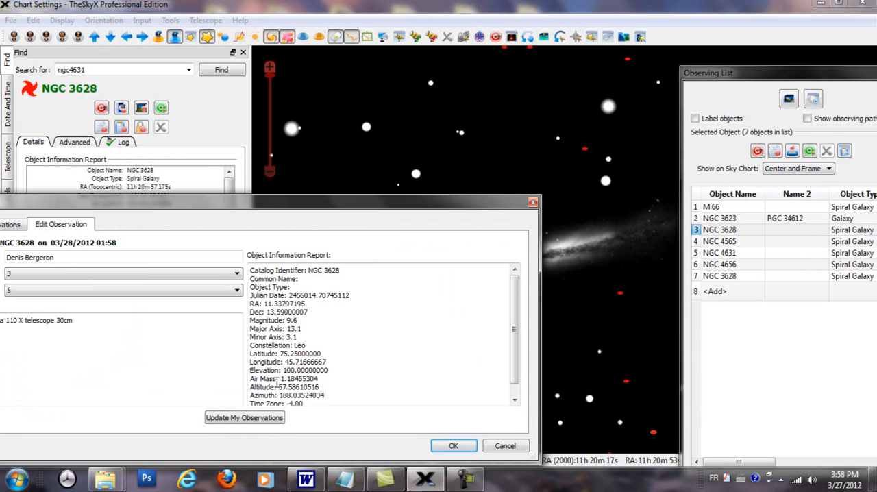
scroll(515, 303, down, 1)
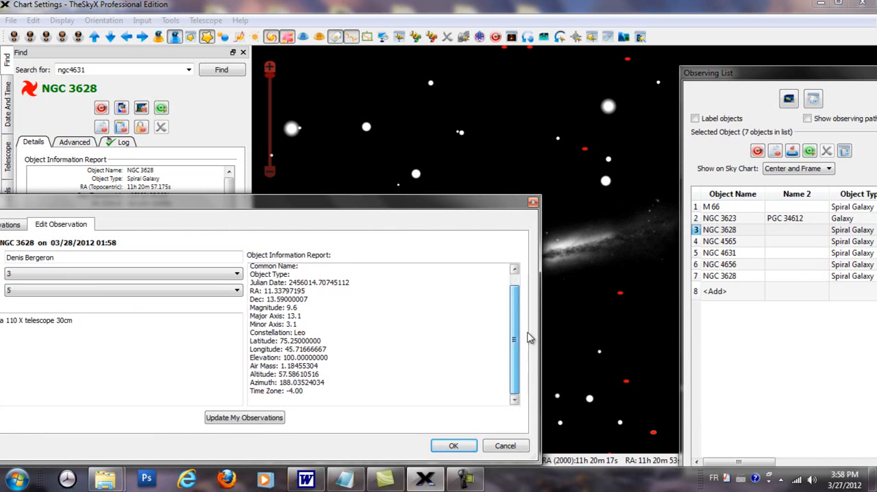
drag(340, 204, 412, 209)
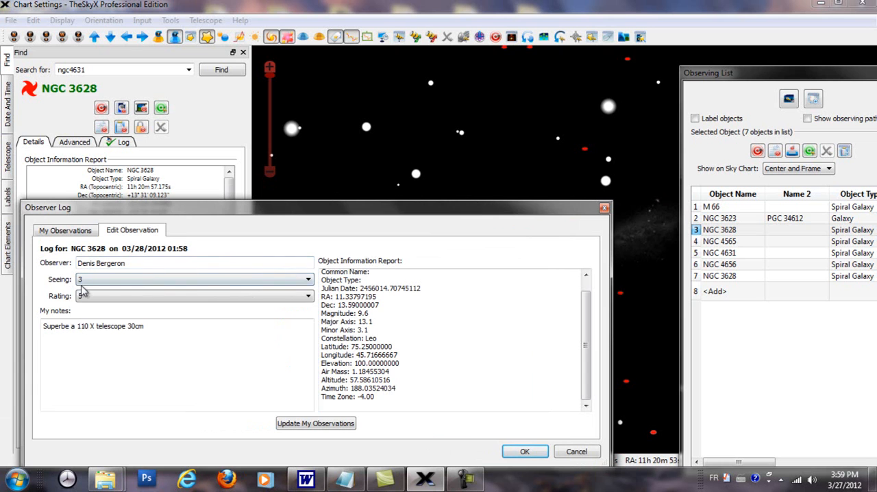
Set the seeing to 3 and the rating to 4 for the NGC 3628 observation
click(310, 281)
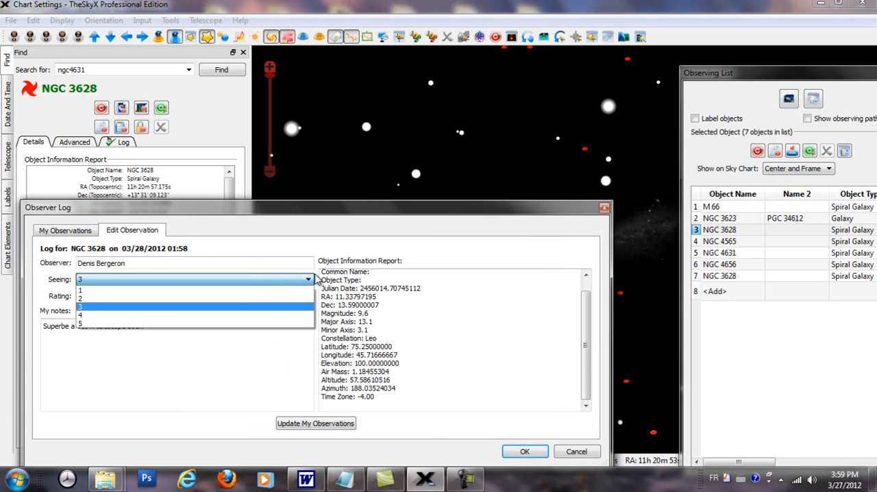
click(148, 312)
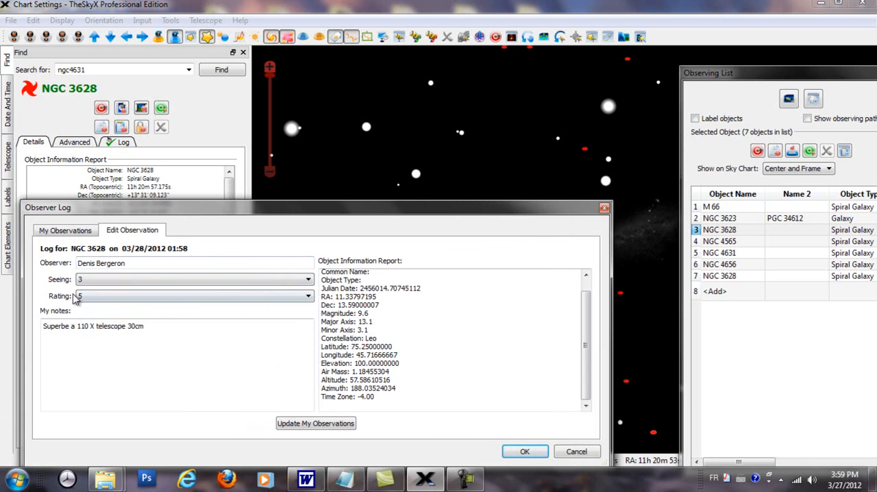
click(309, 298)
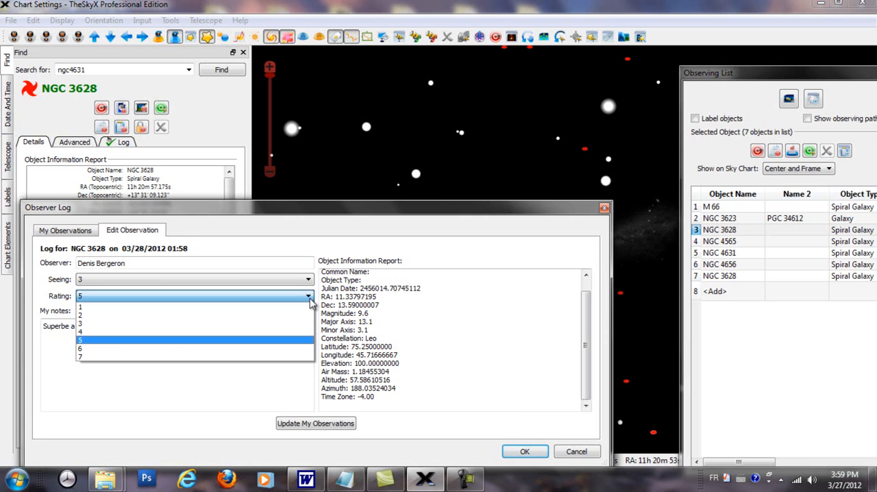
click(86, 333)
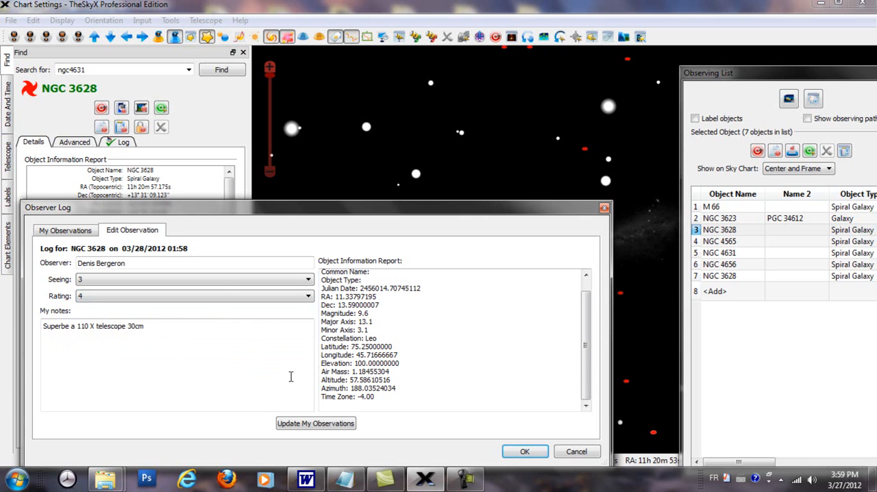
Save the NGC 3628 observation, view it in the list of observations and close the Observer Log
click(299, 426)
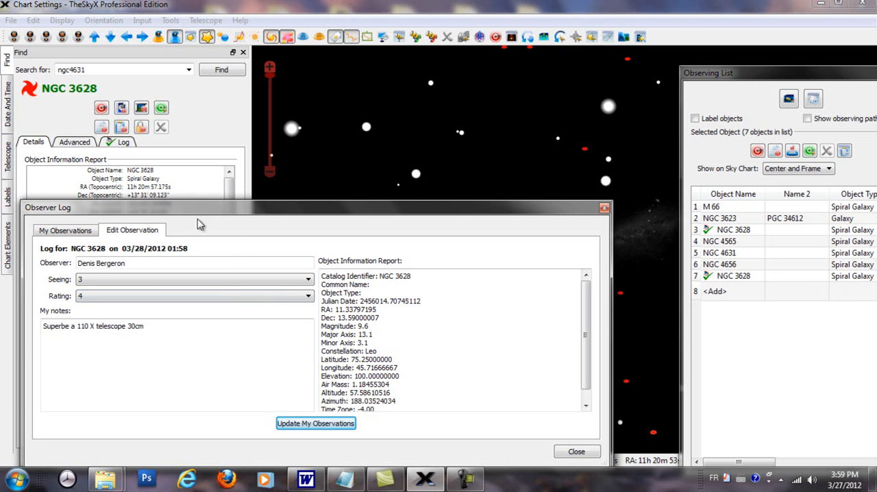
click(87, 236)
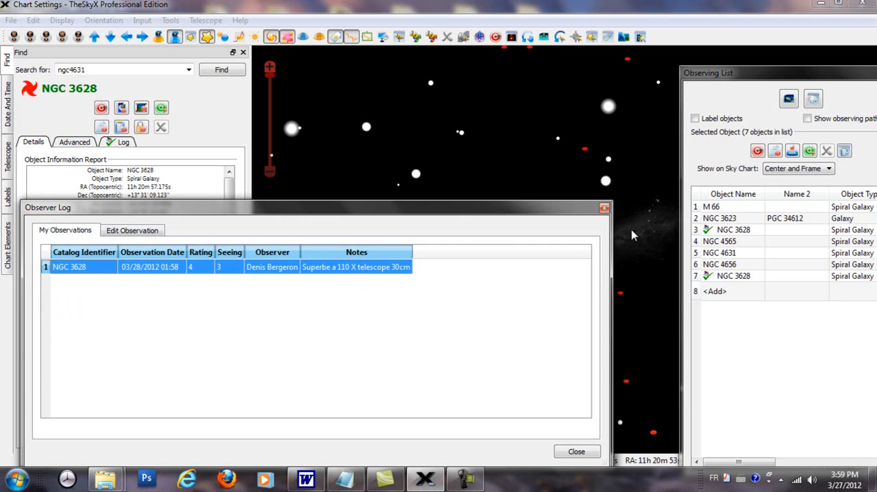
click(605, 208)
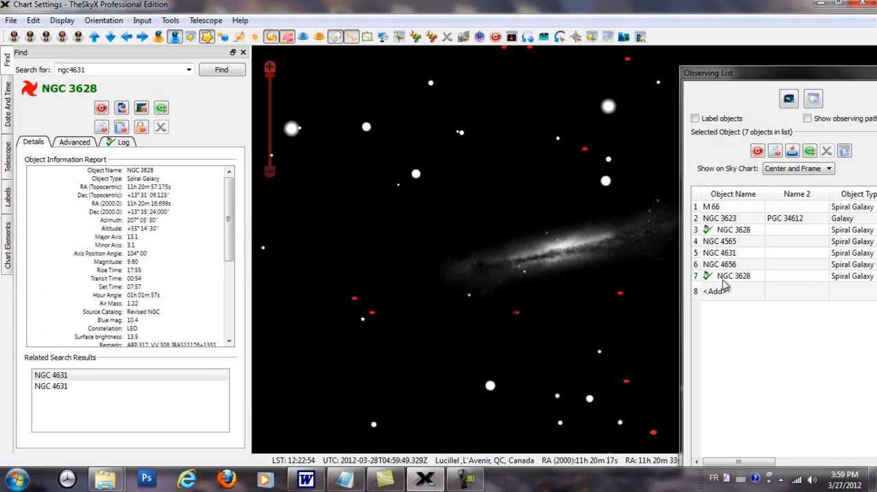
Sort the Observing List by object name in descending order and add another observation for NGC 3628
click(720, 195)
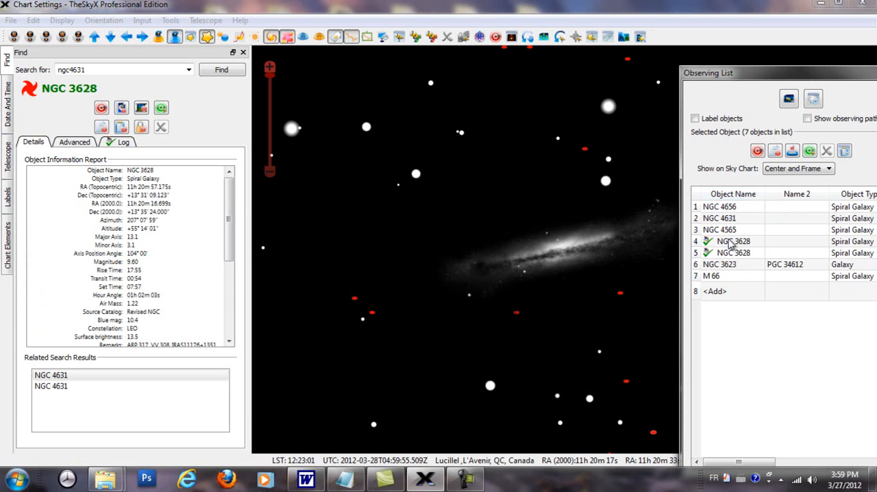
click(730, 244)
right_click(731, 243)
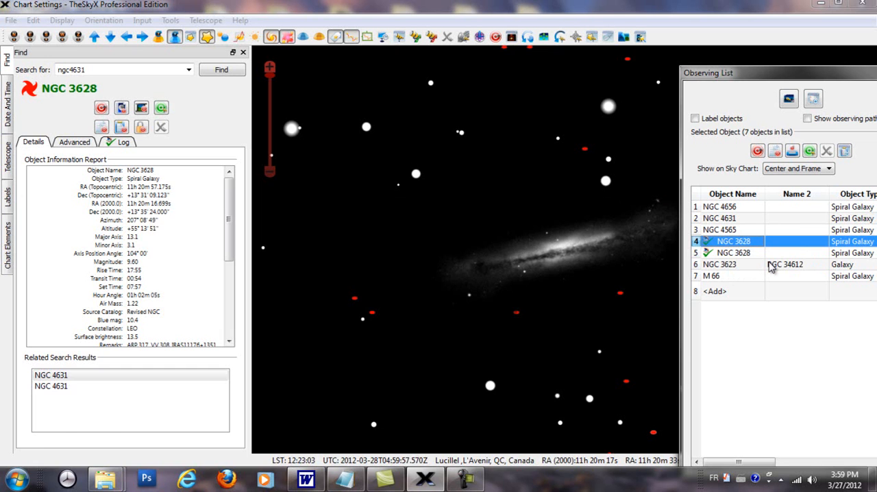
click(773, 264)
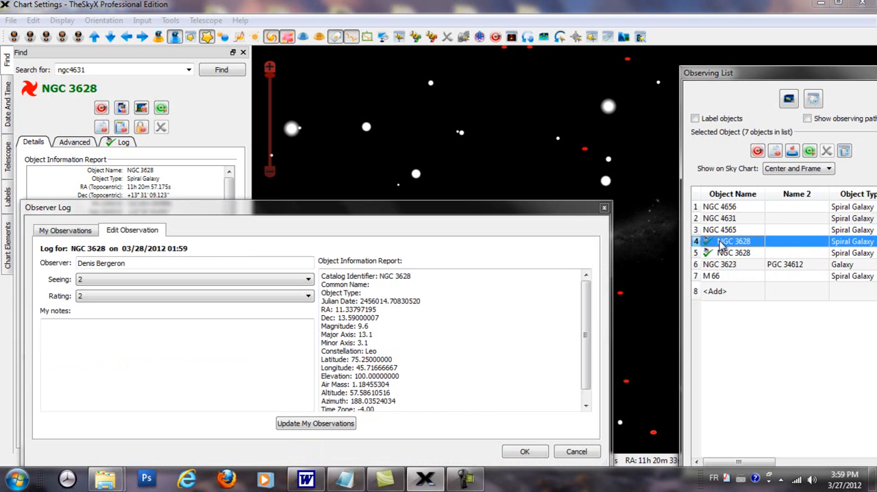
Delete the NGC 3628 observation dated 03/28/2012 01:59 from the observer log
click(62, 233)
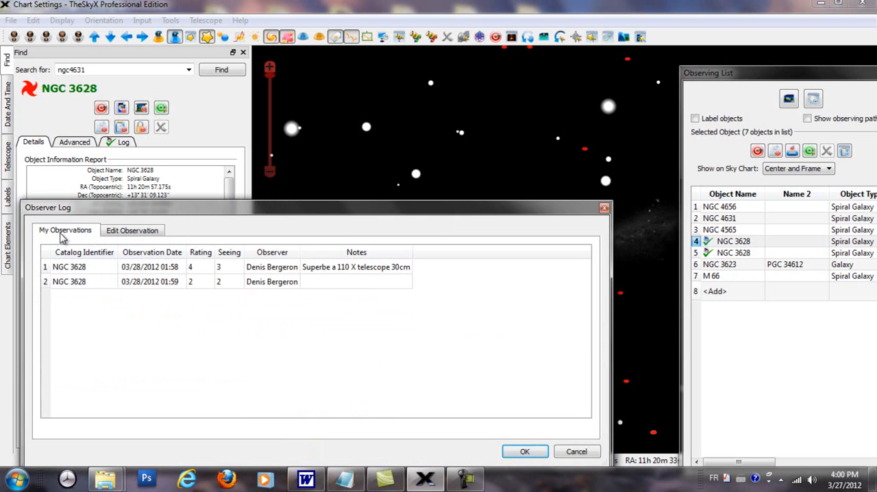
click(67, 287)
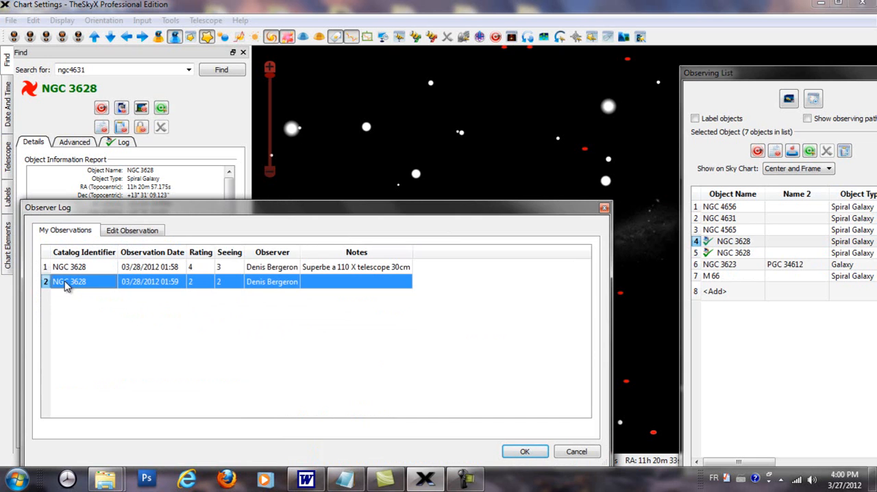
key(Delete)
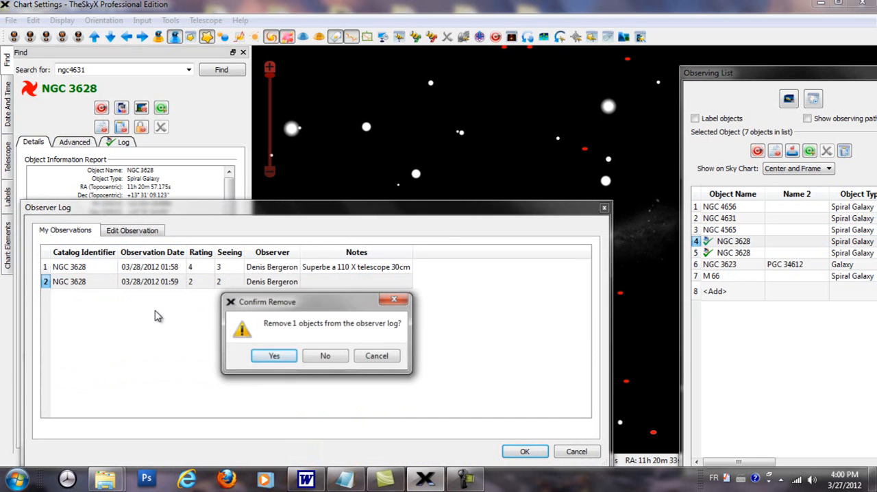
click(277, 355)
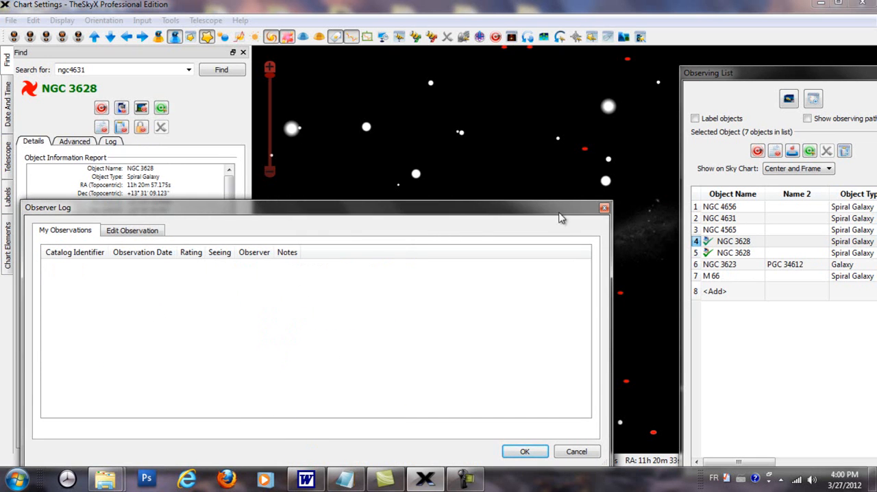
Close the Observer Log, then review the logged observations for the second NGC 3628 entry and close the log again
click(604, 207)
click(721, 254)
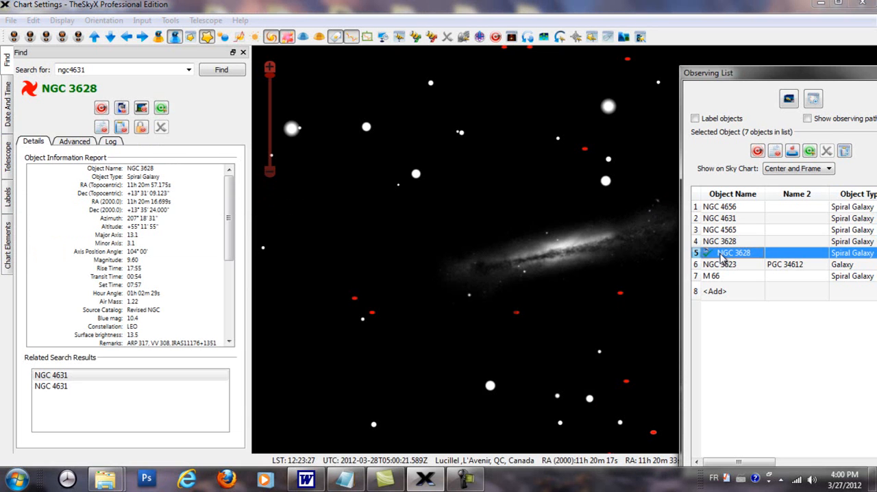
right_click(720, 258)
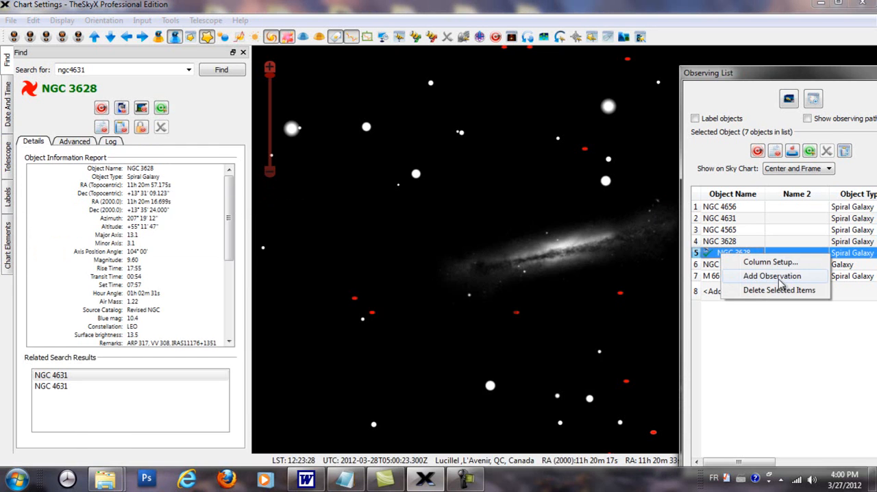
click(782, 278)
click(67, 231)
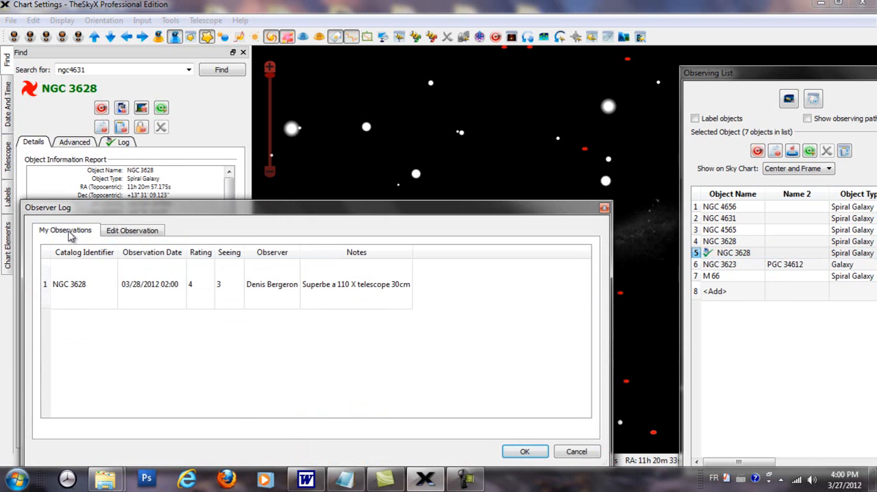
click(604, 207)
Add an observation for NGC 4565 from the Observing List, with the seeing set to 4 and the rating to 5
click(727, 231)
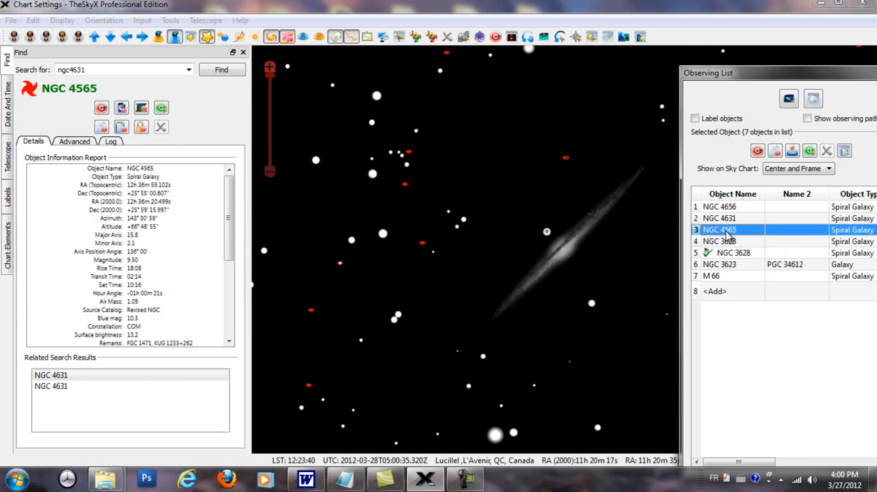
right_click(728, 232)
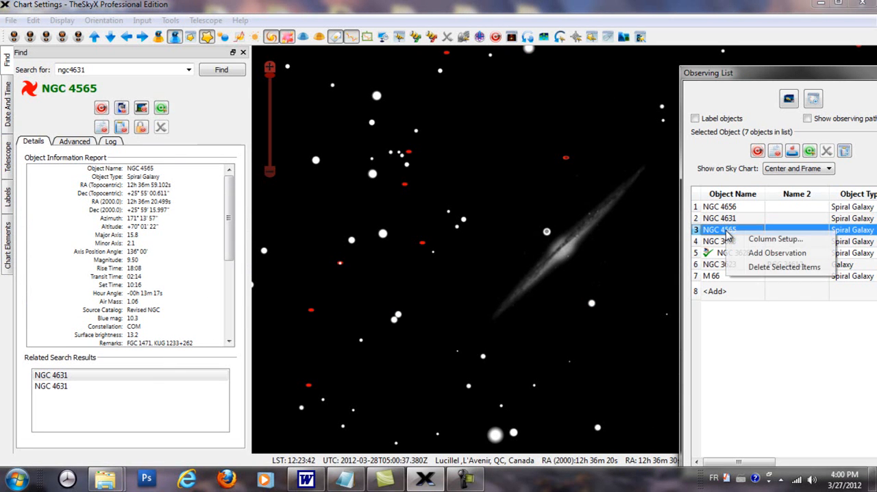
click(757, 256)
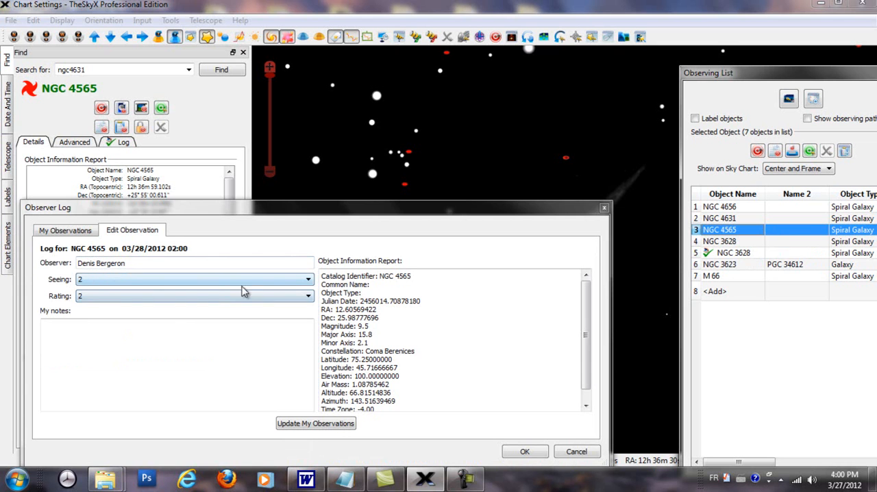
click(309, 280)
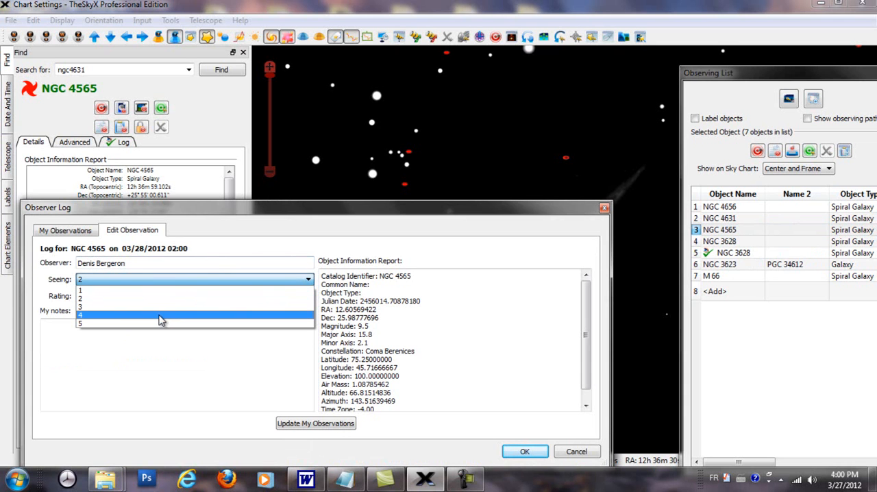
click(158, 316)
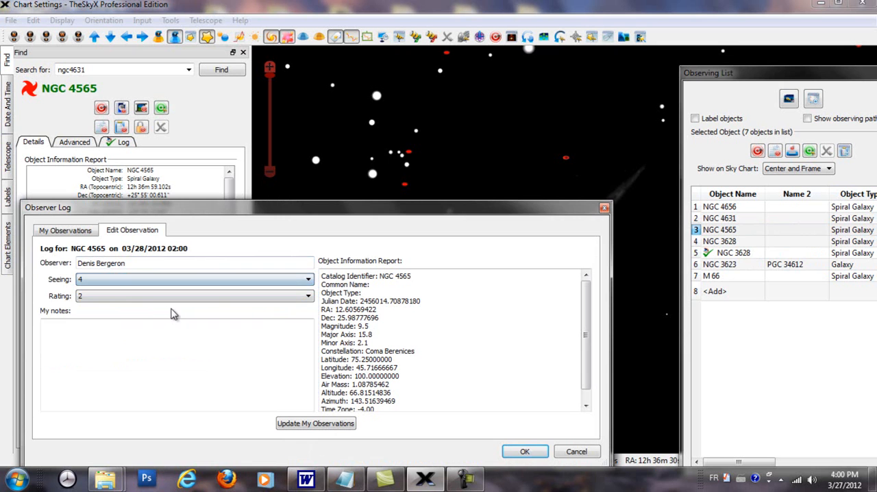
click(309, 299)
click(142, 346)
Start the notes of the NGC 4565 observation with "Re"
click(74, 327)
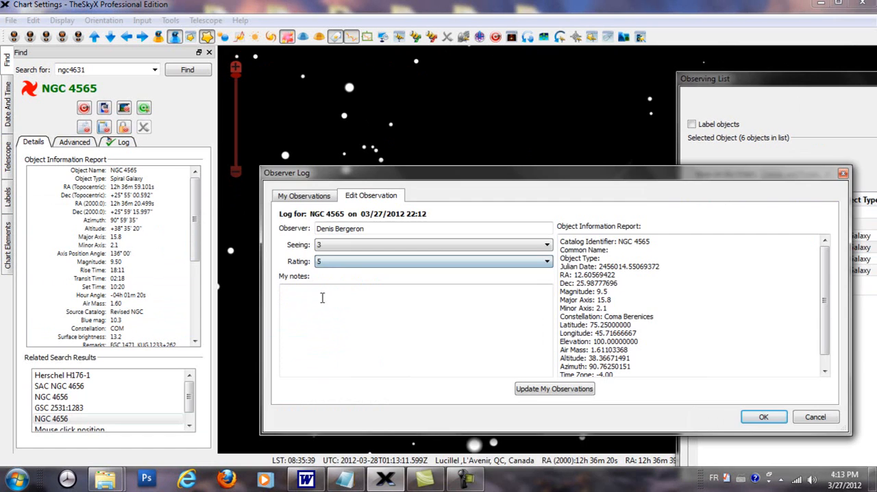
click(308, 296)
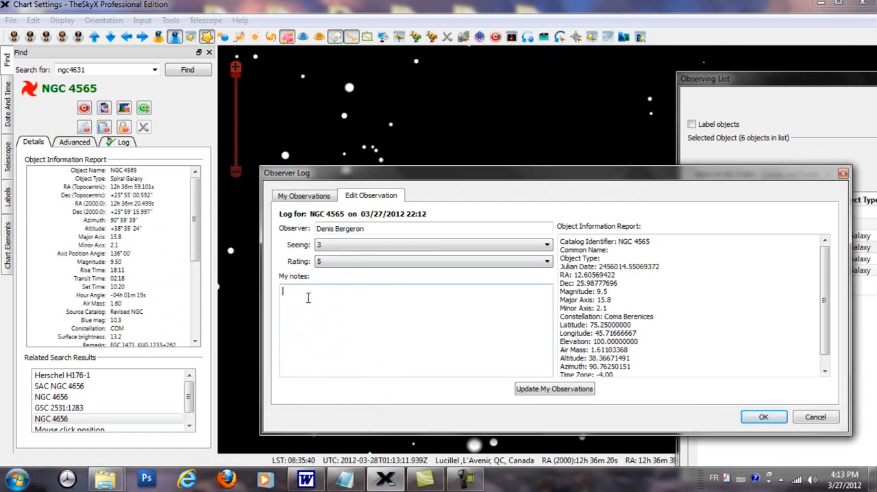
text(Re)
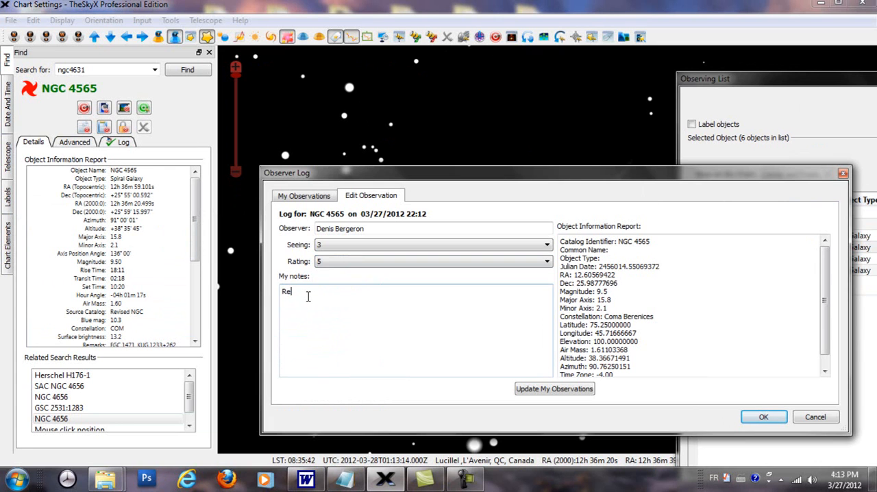
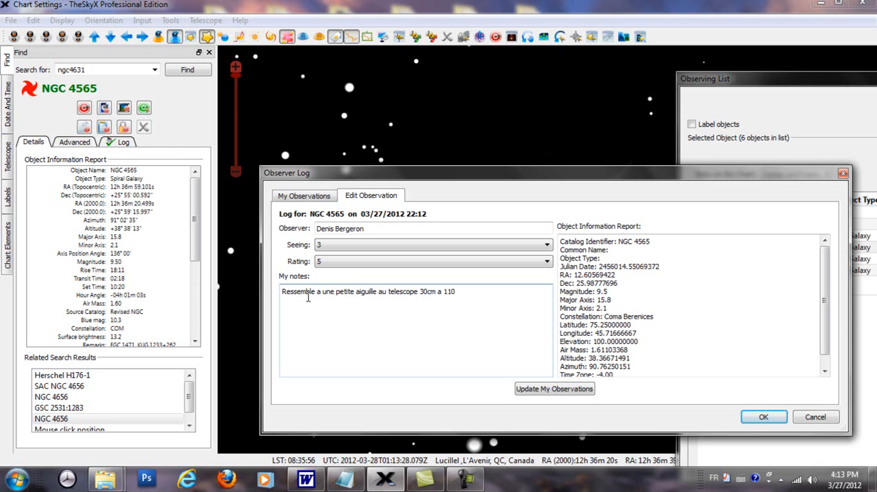
Save the NGC 4565 observation, review it among the logged observations, and close the Observer Log
click(544, 397)
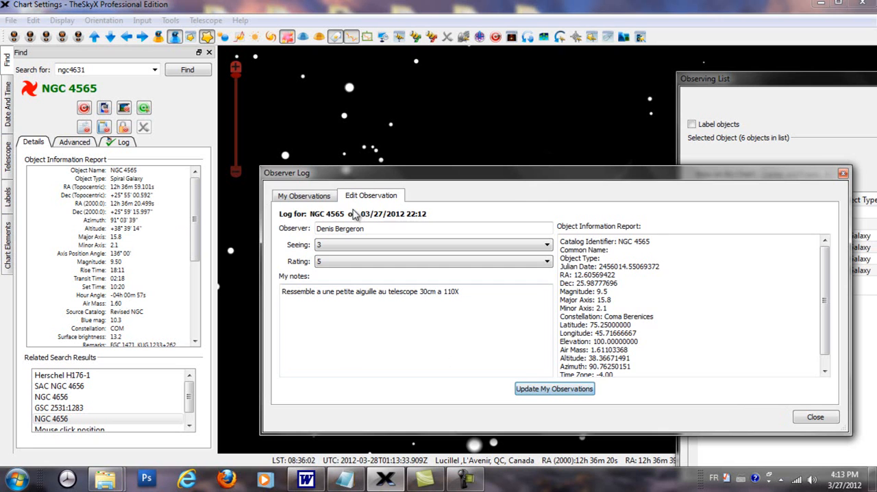
click(309, 196)
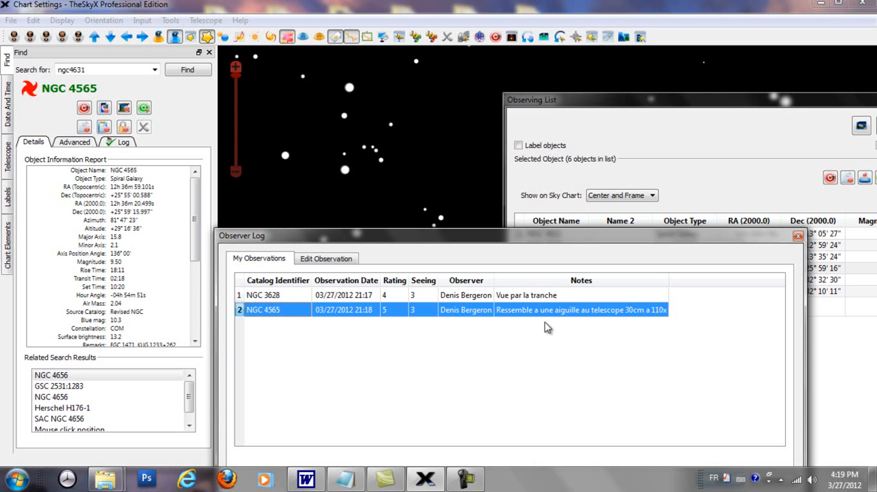
click(602, 335)
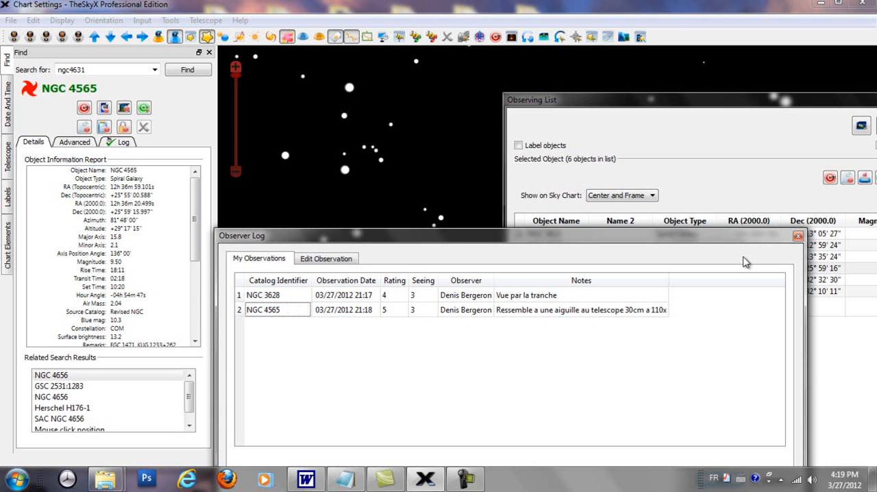
click(799, 237)
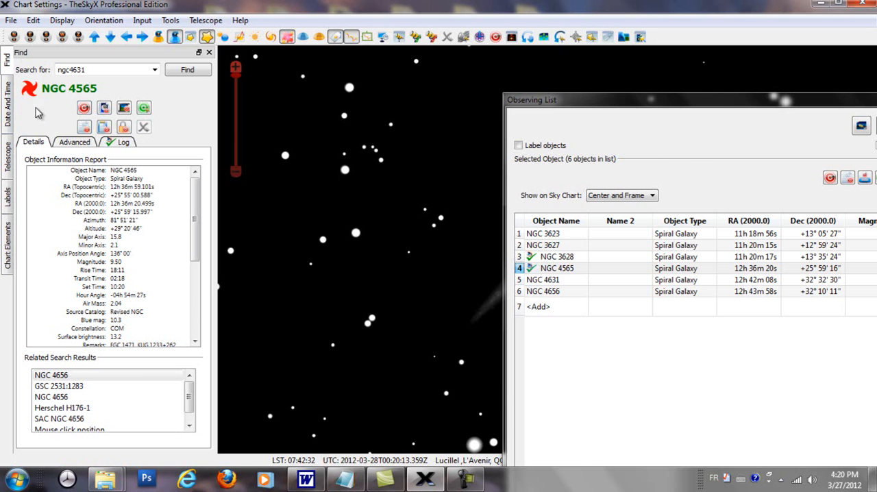
Review the logged notes for NGC 4565, including after selecting it on the chart, and for NGC 3628 picked in the Observing List
click(115, 149)
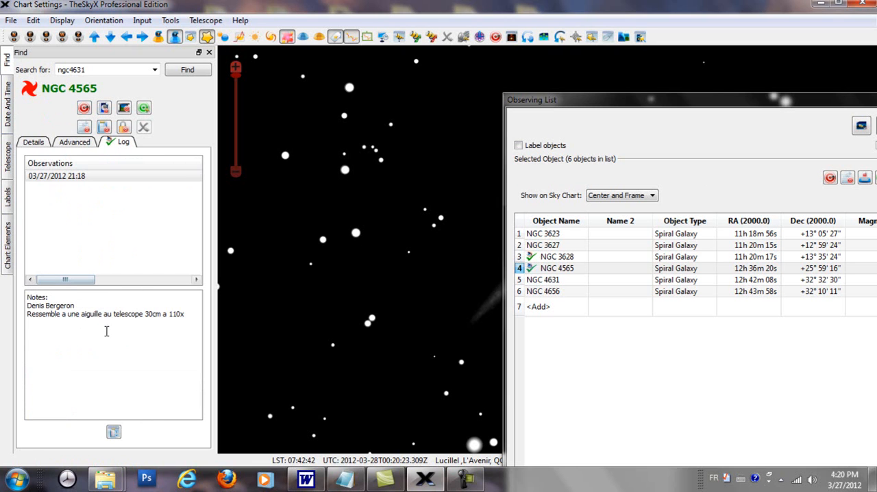
drag(587, 100, 793, 230)
click(554, 249)
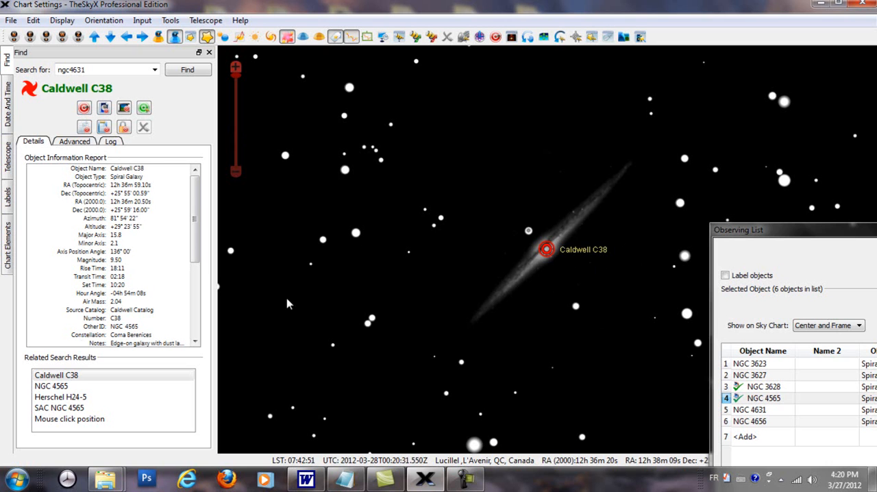
click(51, 386)
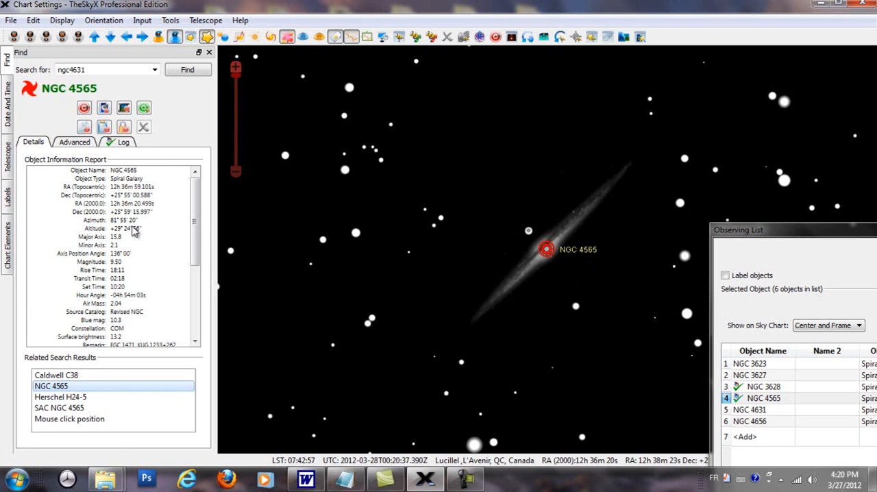
click(127, 144)
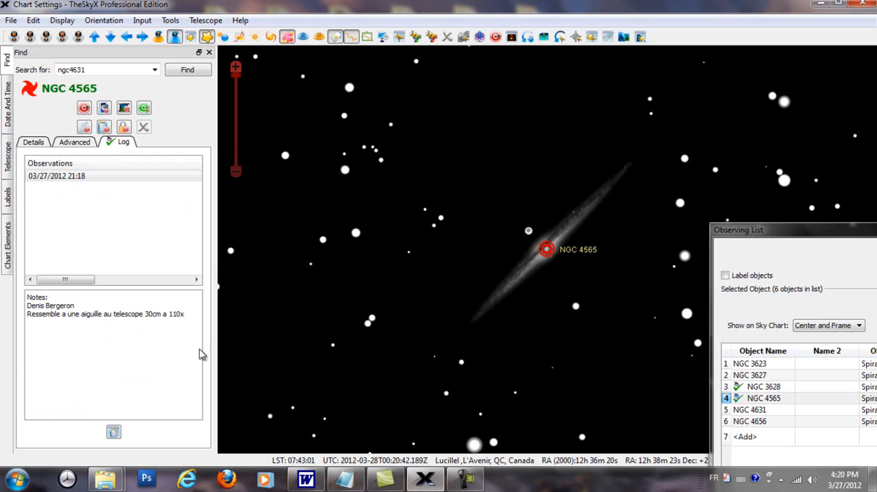
click(774, 388)
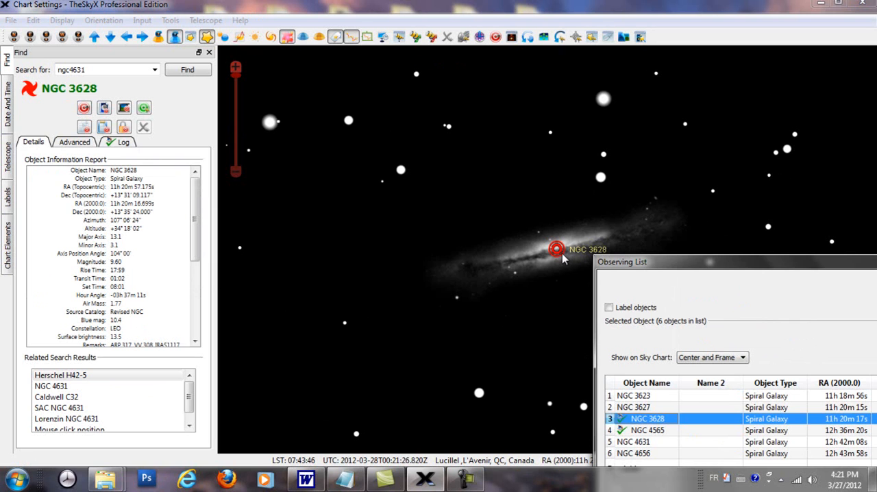
click(122, 147)
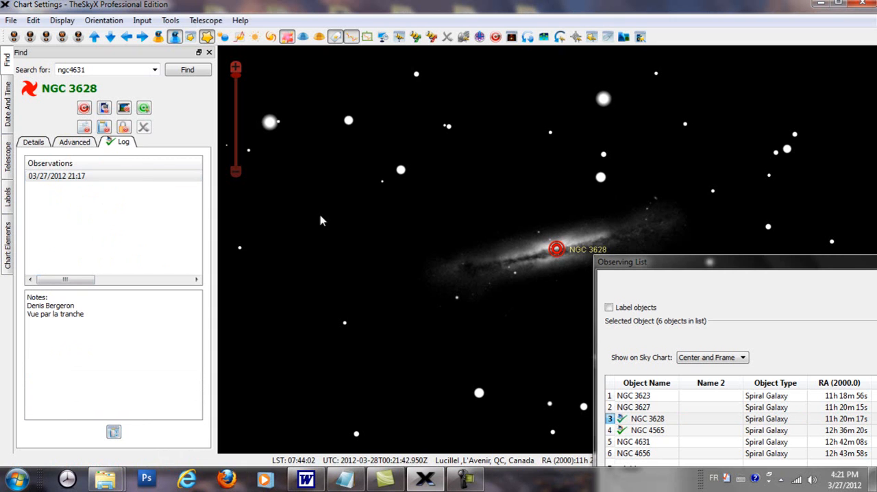
Open a new observation for NGC 3628 from the Observing List, close it unfilled, and open another from the object's own log
click(642, 421)
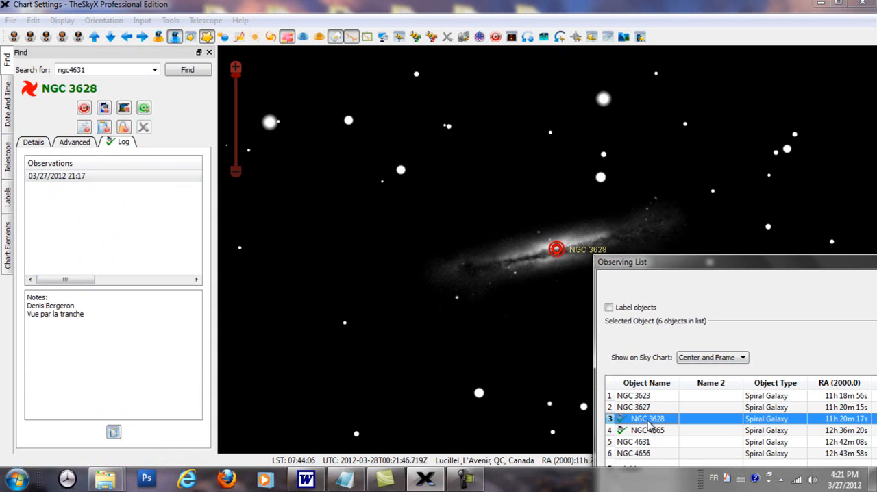
right_click(649, 424)
click(696, 443)
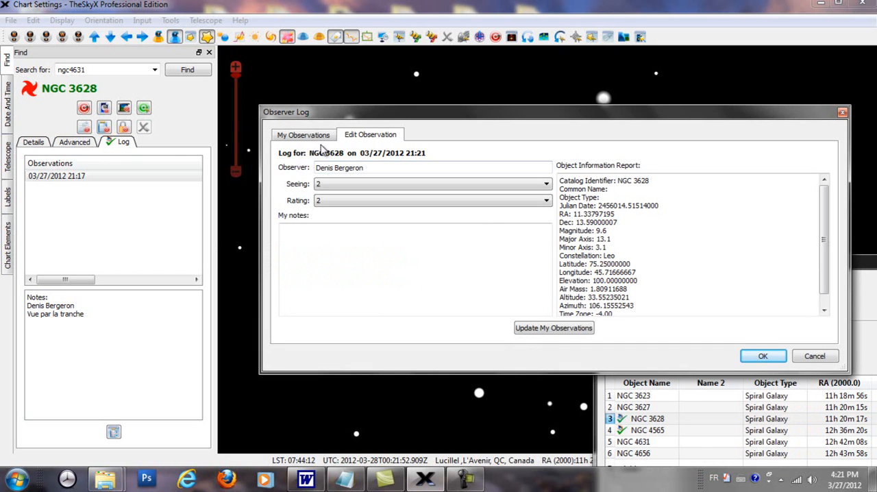
click(843, 112)
click(114, 432)
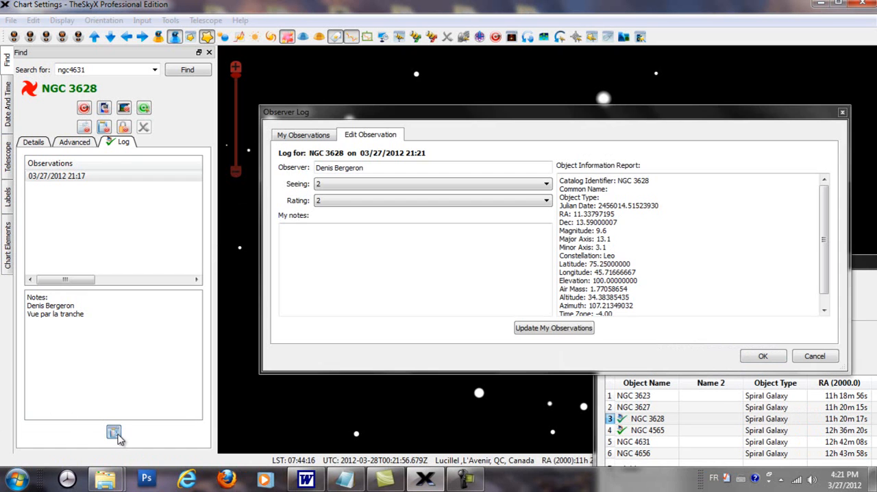
Delete the two blank NGC 3628 observations dated 03/27/2012 21:21 from the observer log
click(322, 135)
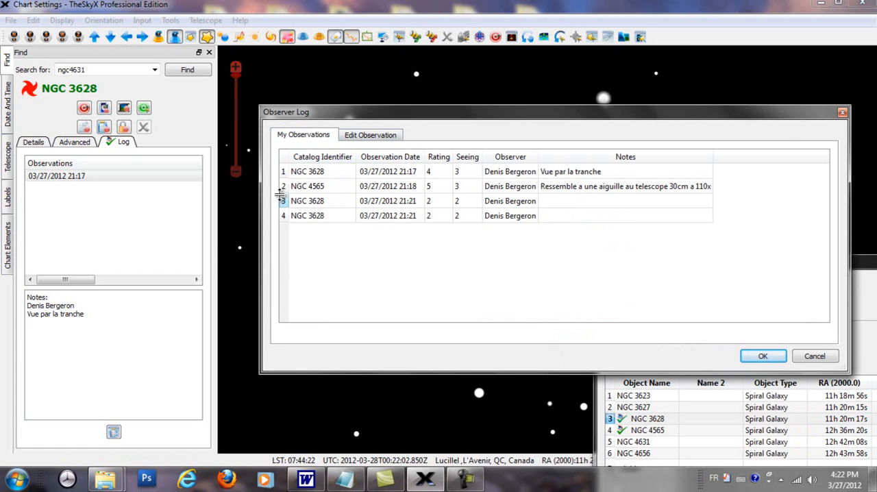
click(299, 205)
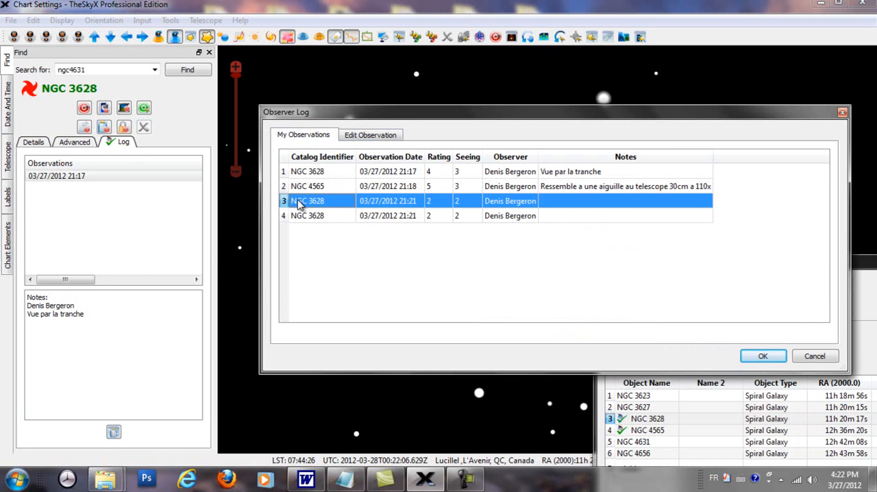
key(Delete)
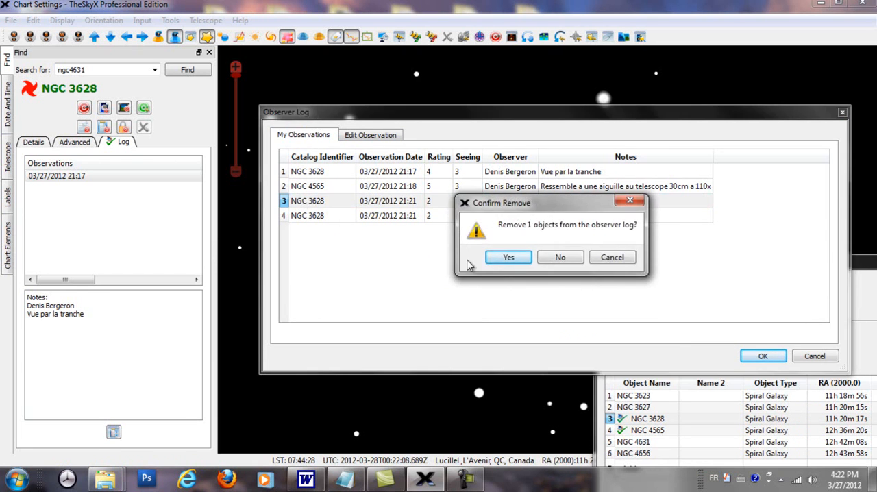
click(508, 258)
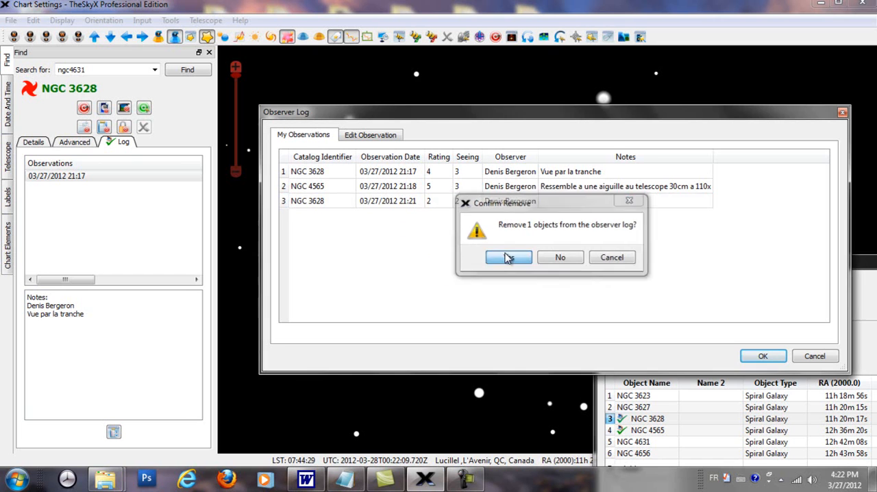
click(312, 208)
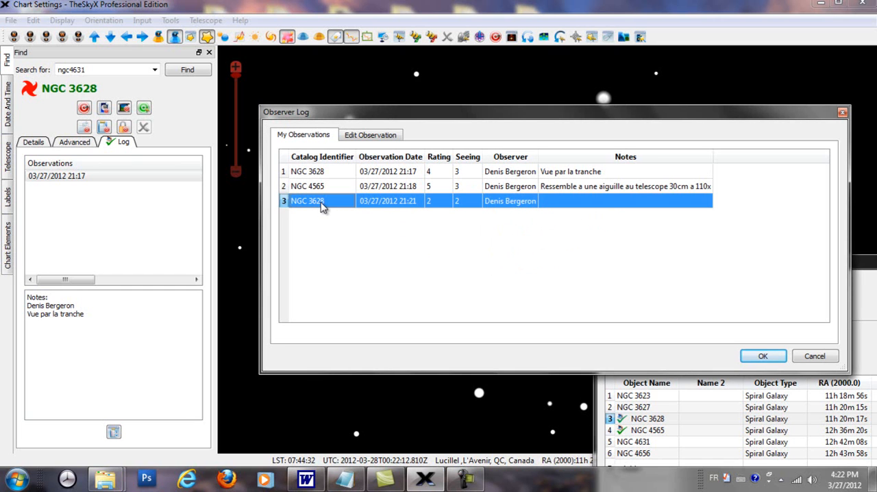
key(Delete)
click(511, 260)
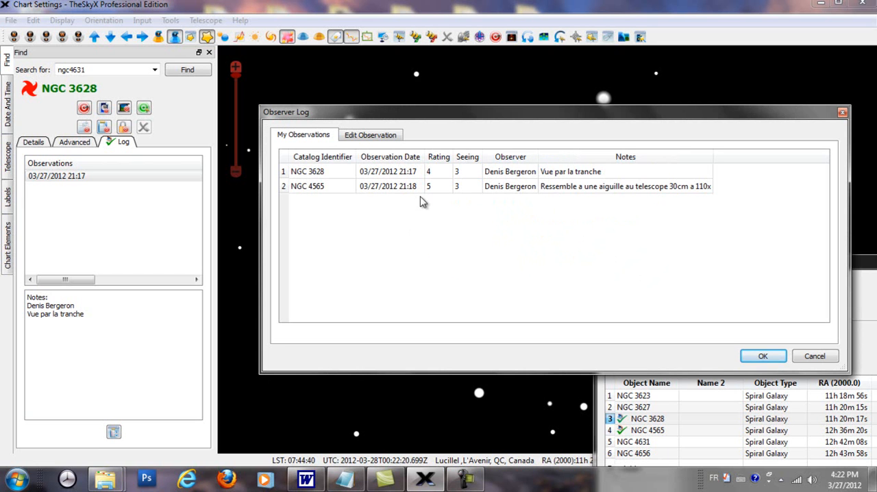
Switch to the Windows Explorer window of the Observer Log folder and go up to the TheSkyX Professional Edition folder
mouse_move(109, 480)
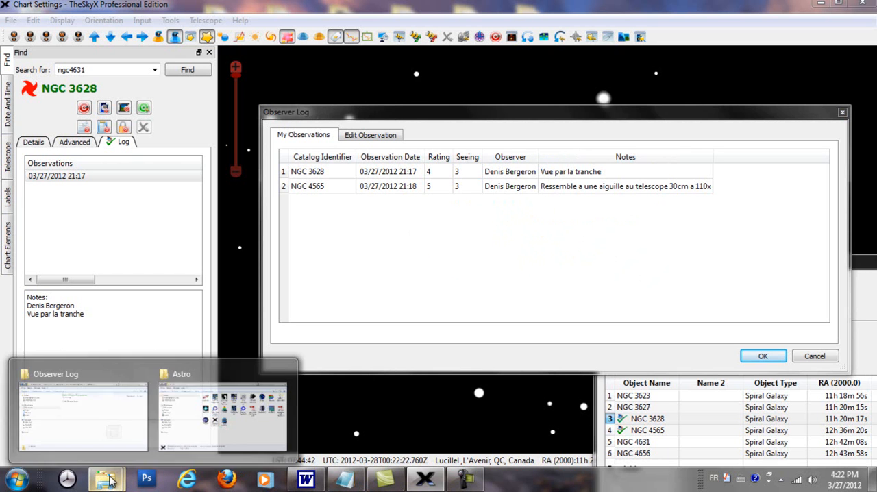
click(93, 425)
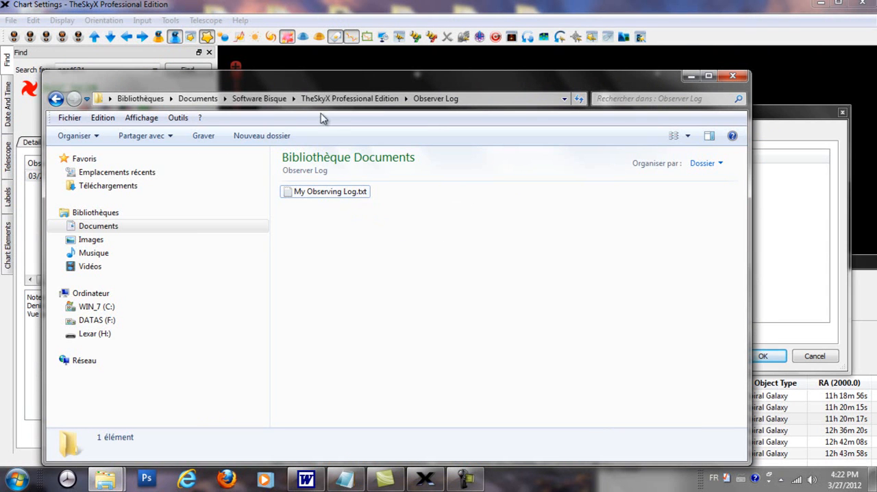
click(353, 99)
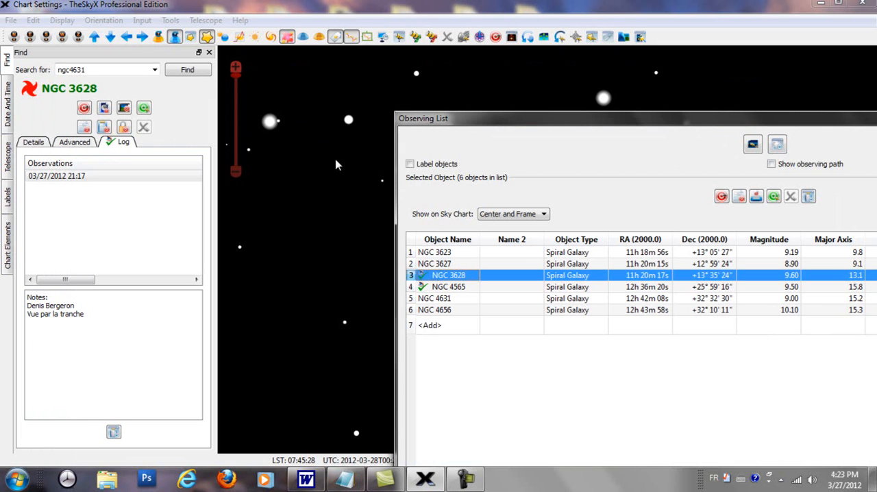
Add the stars HIP 55642 and HIP 52911, picked on the sky chart below Leo, to the Observing List
drag(483, 118, 614, 280)
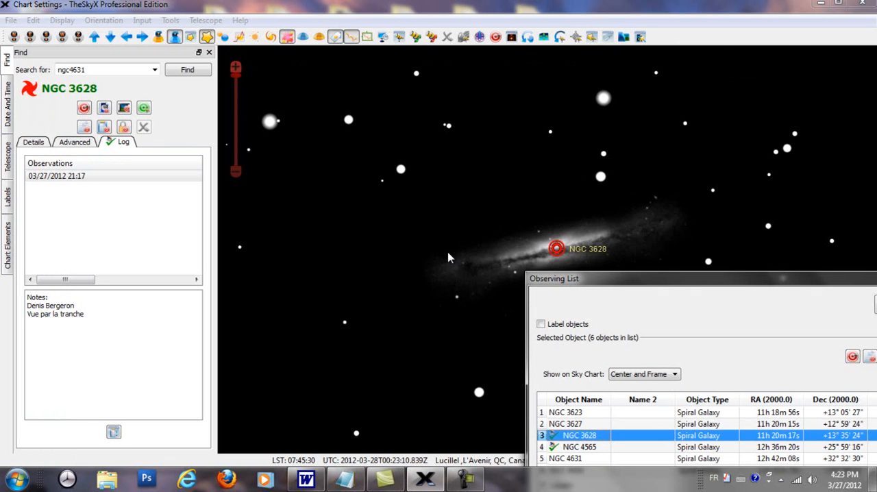
scroll(453, 258, down, 5)
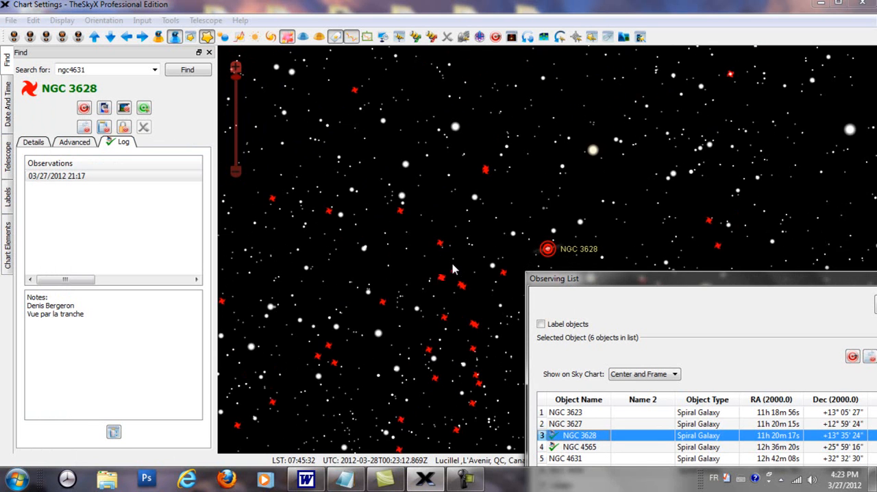
scroll(452, 269, up, 4)
scroll(458, 255, down, 4)
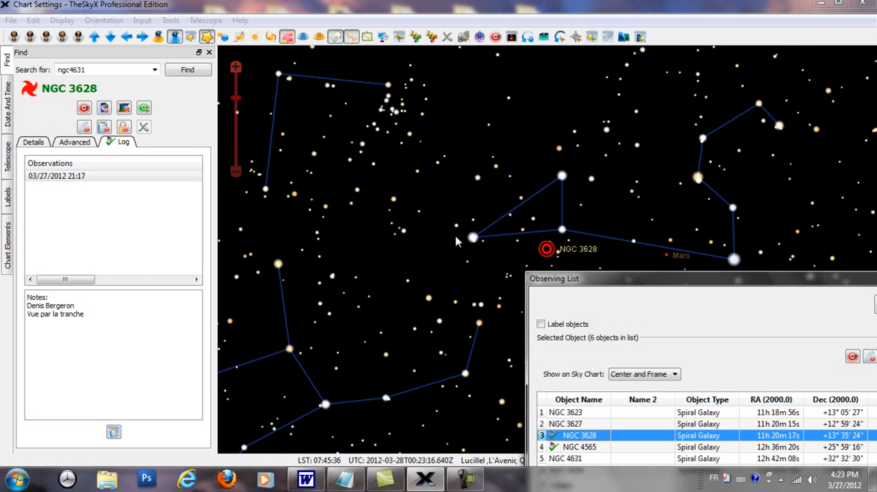
drag(451, 227, 397, 209)
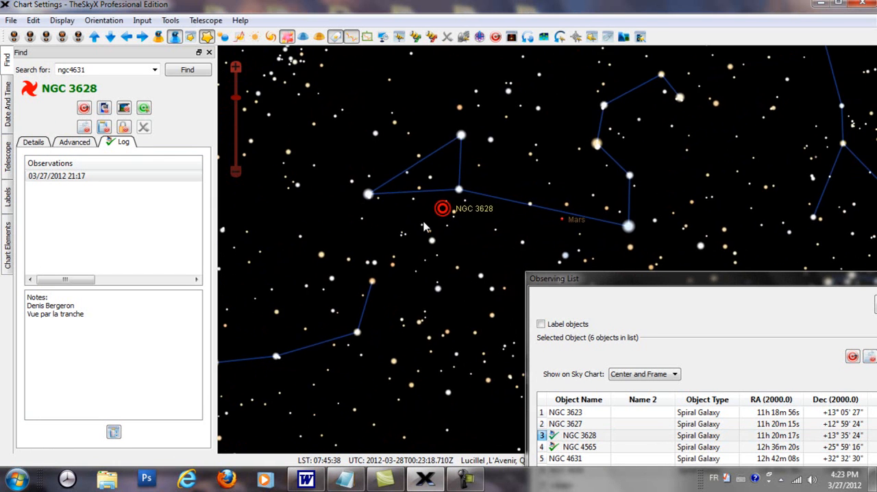
scroll(423, 225, up, 2)
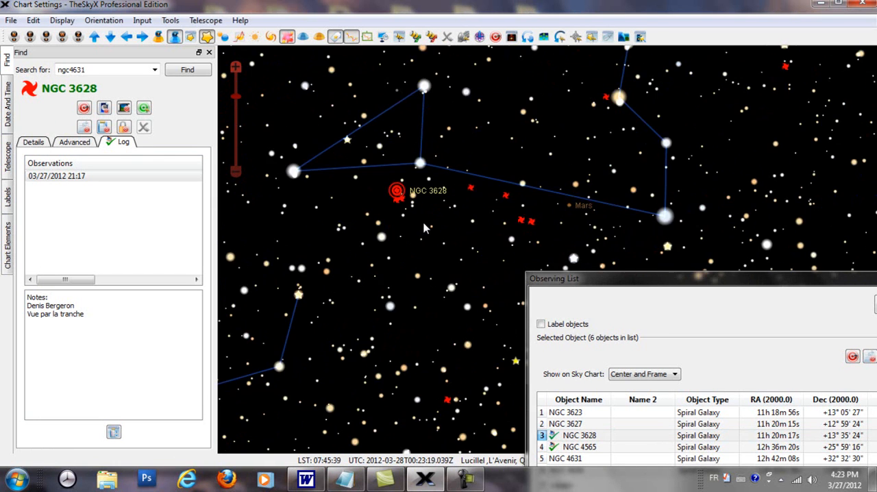
click(382, 238)
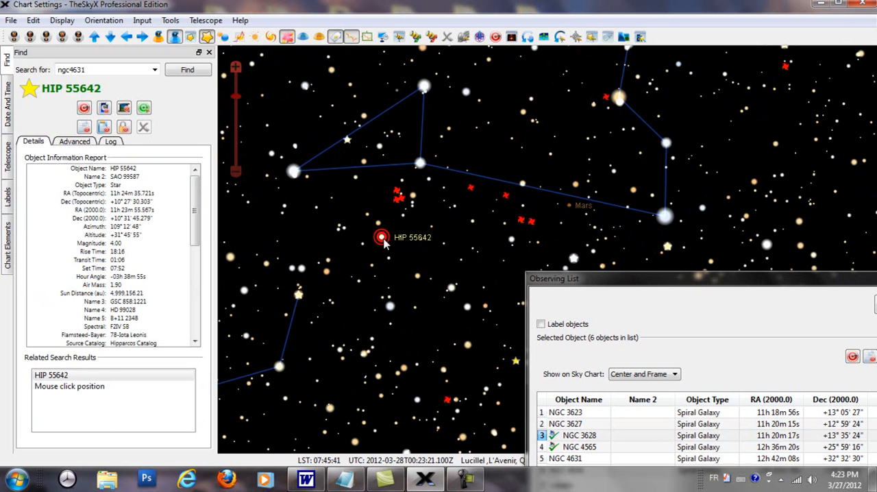
click(104, 129)
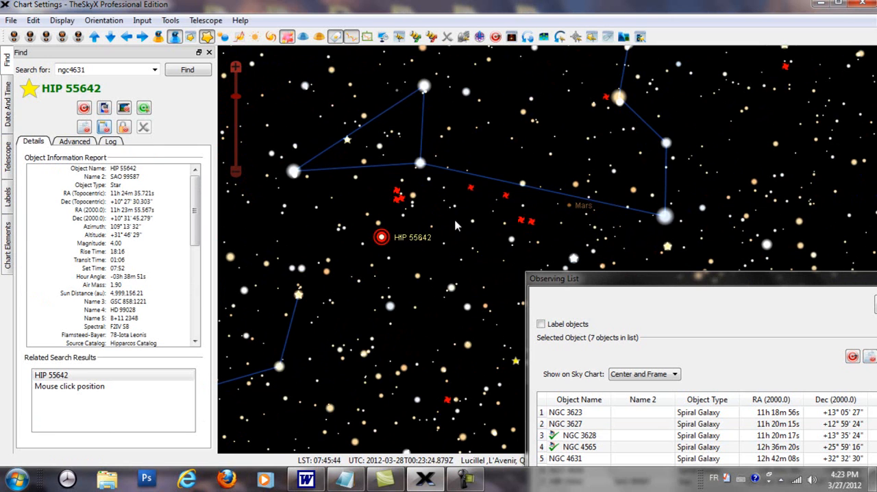
click(510, 240)
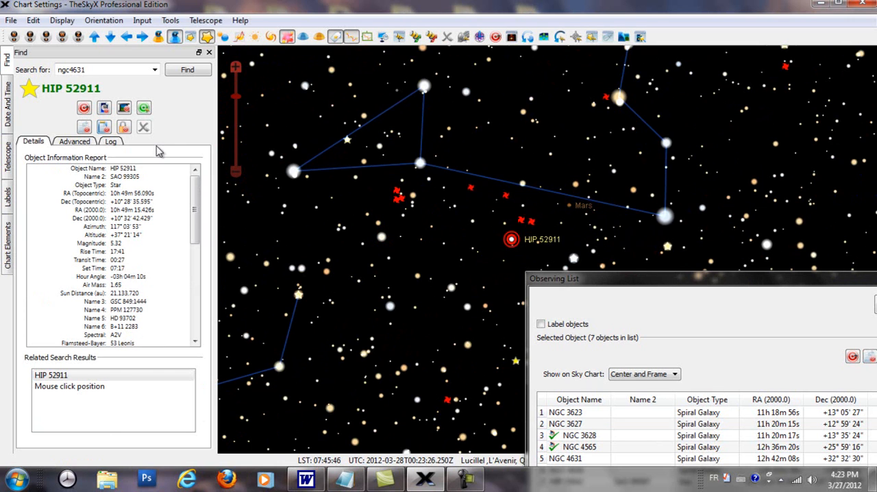
click(104, 128)
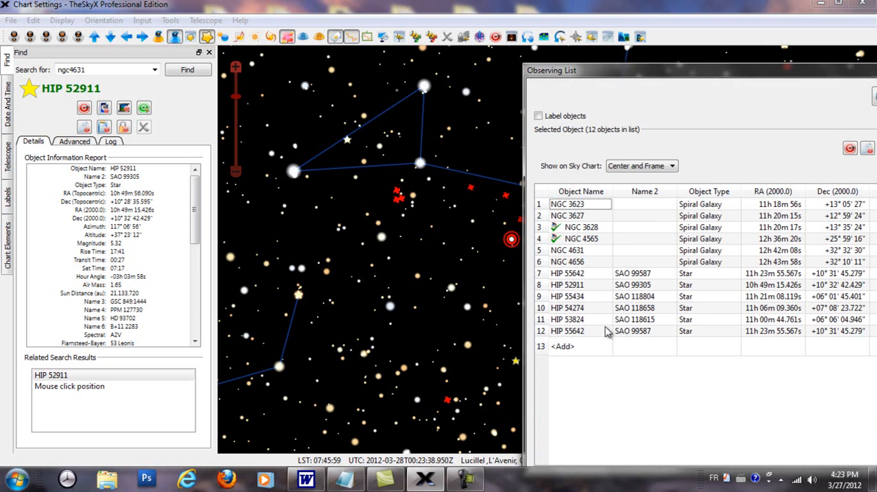
Remove the six HIP star entries in rows 7 to 12 from the Observing List
click(557, 274)
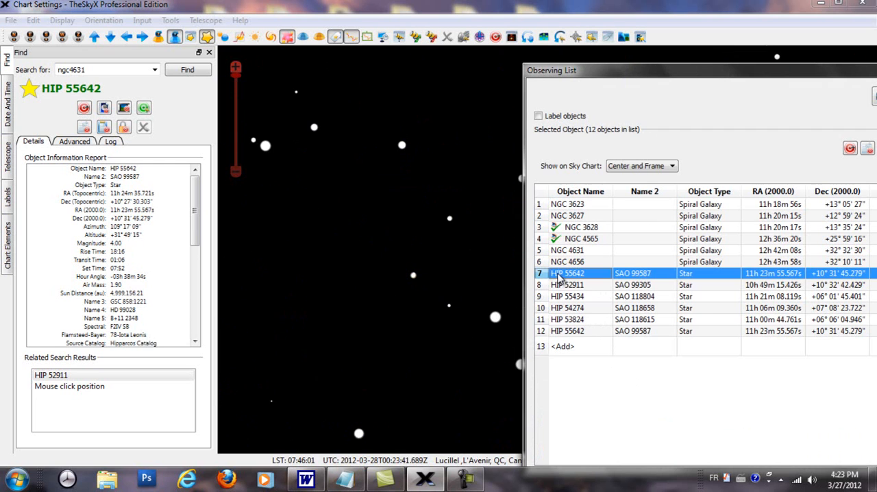
shift+click(581, 333)
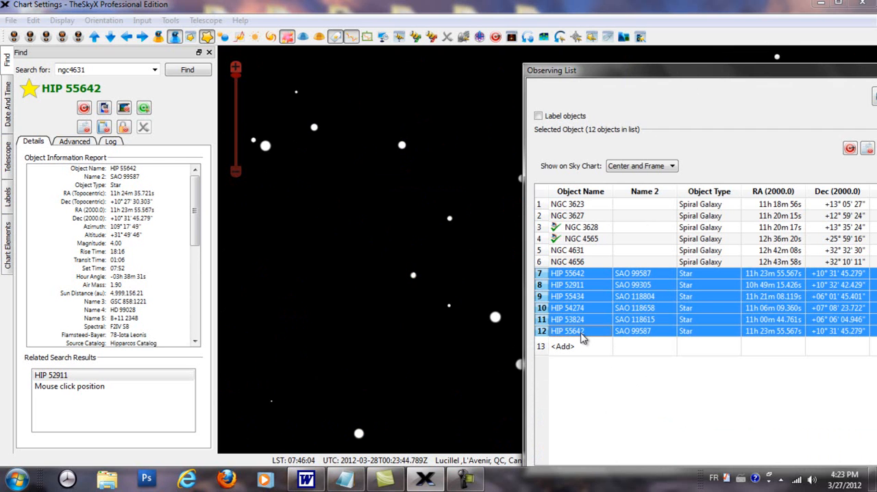
right_click(581, 336)
click(623, 370)
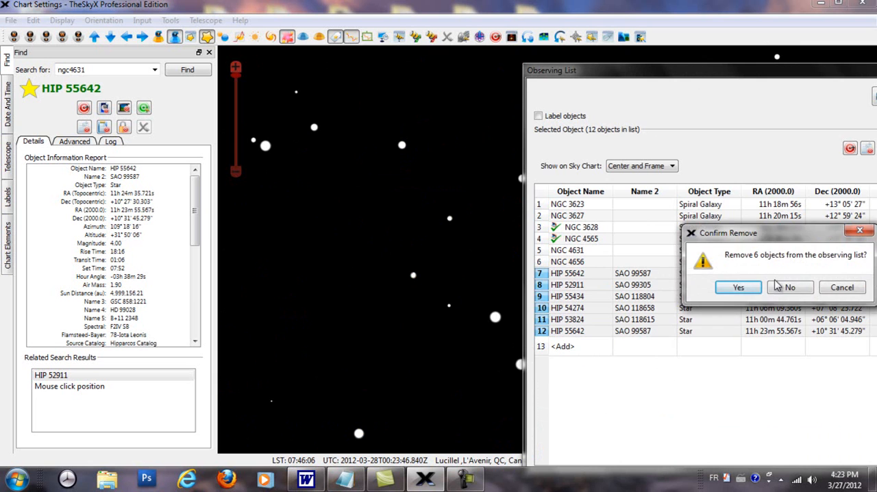
click(743, 288)
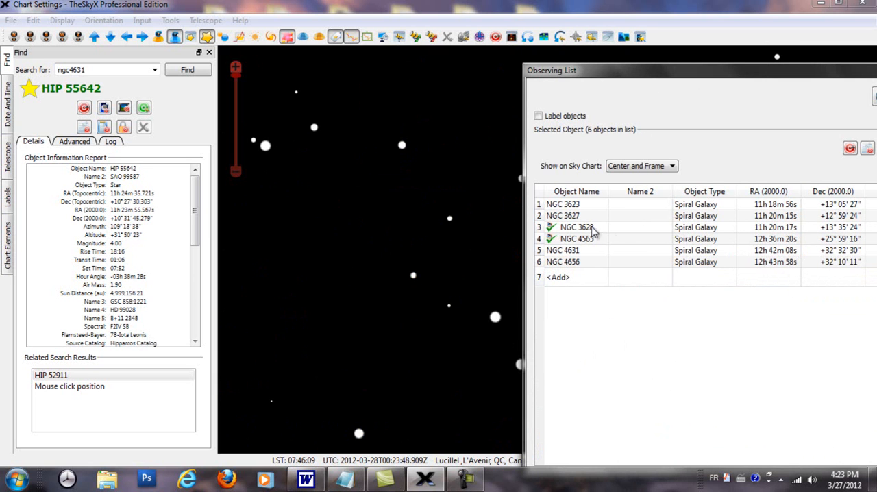
Add a new observation for NGC 3628 from the Observing List
drag(592, 70, 632, 126)
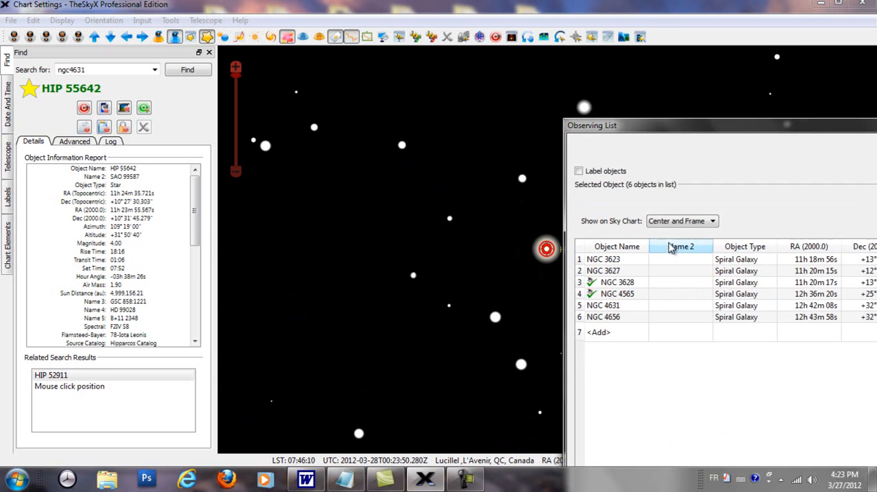
click(625, 286)
right_click(625, 287)
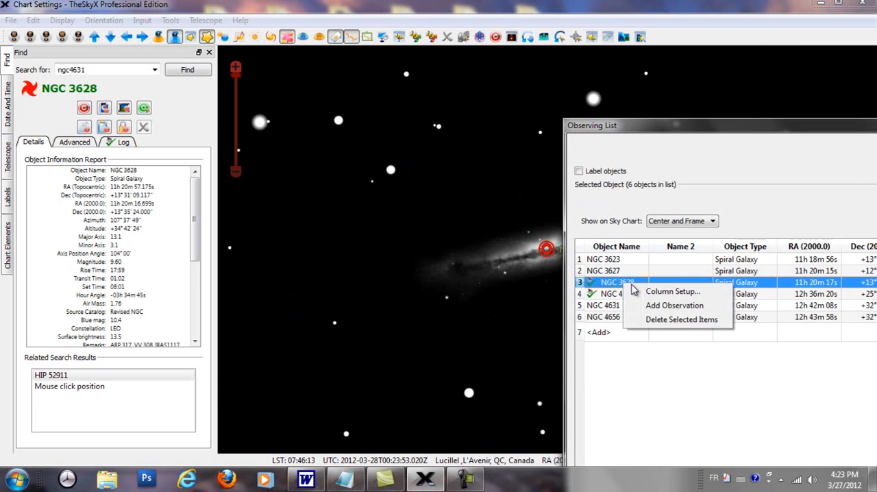
click(654, 306)
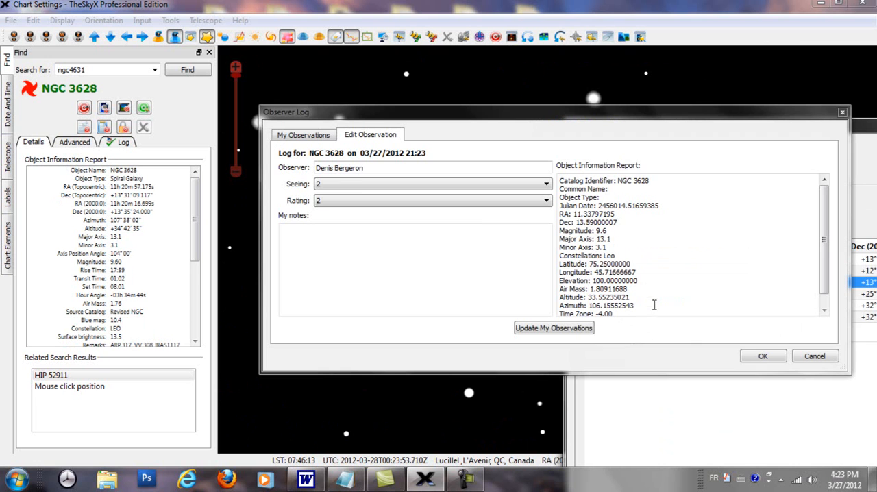
Delete the NGC 3628 observation dated 03/27/2012 21:23 from the observer log and close the log
click(299, 137)
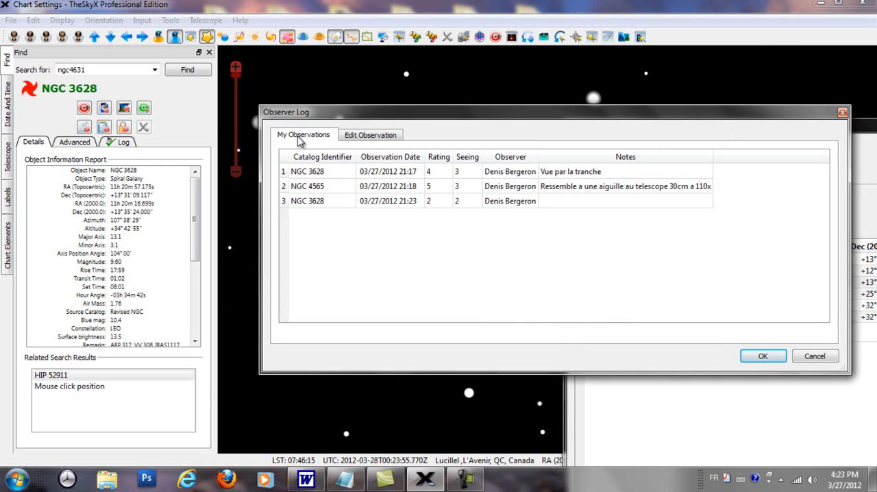
click(287, 203)
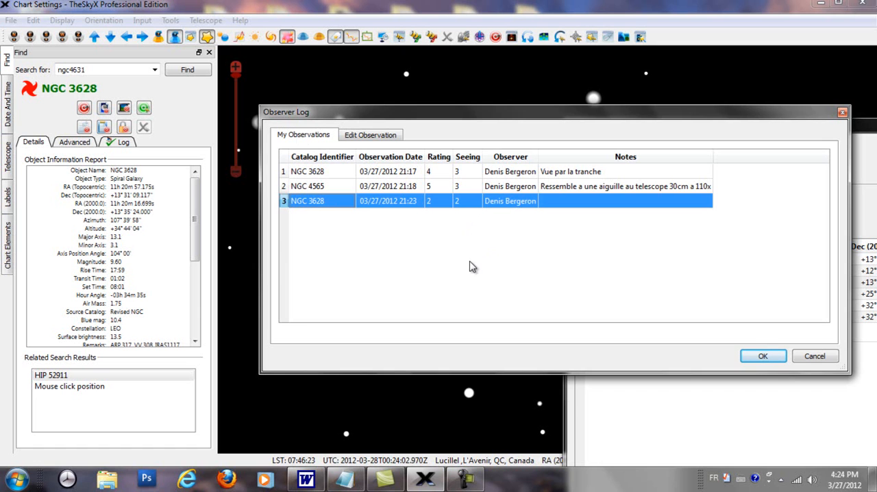
key(Delete)
click(509, 256)
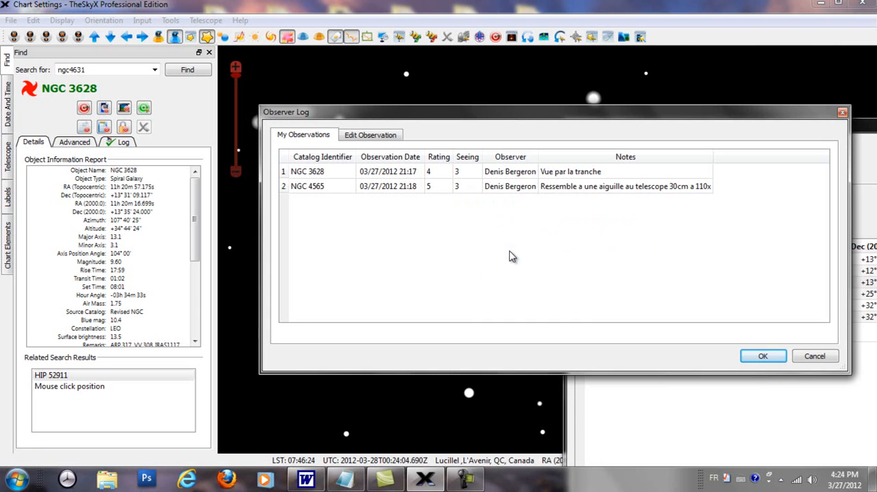
click(842, 112)
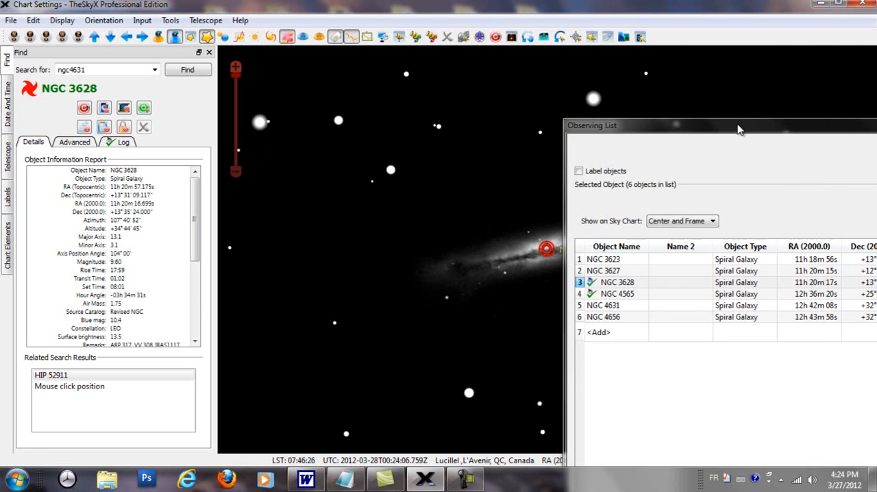
Move the Observing List lower and open the What's Up Setup options of Manage Observing List
drag(735, 131, 463, 220)
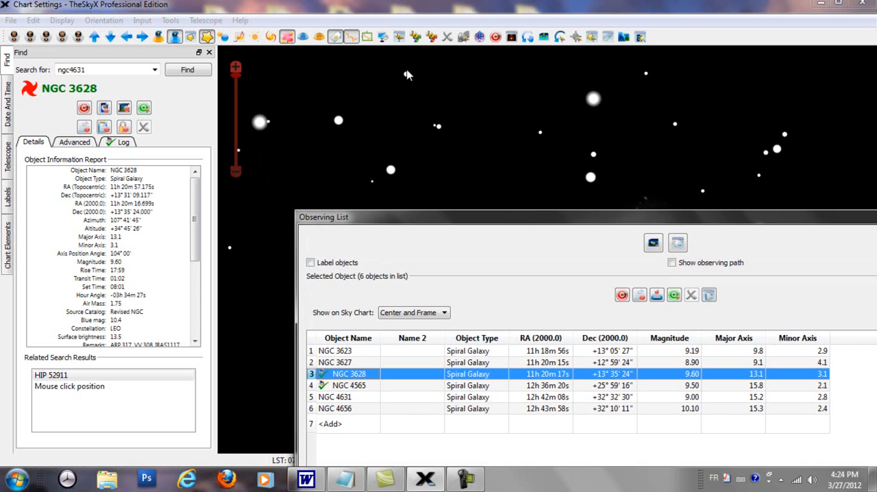
click(173, 21)
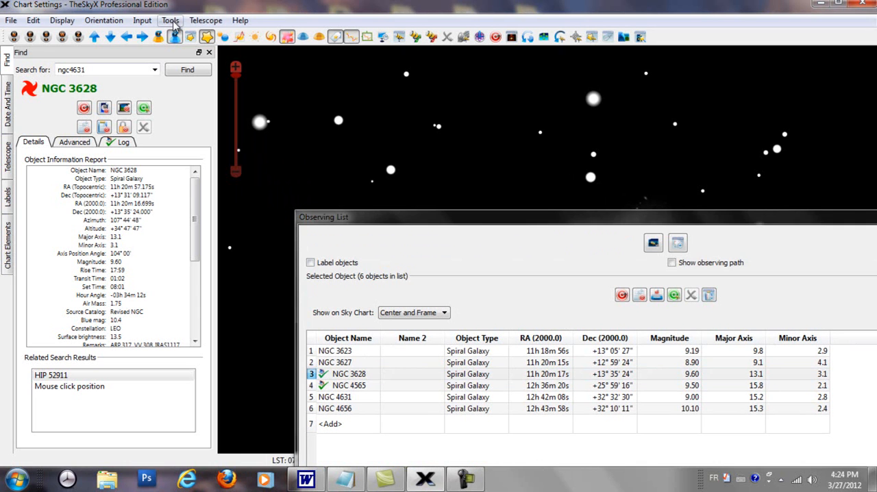
click(171, 21)
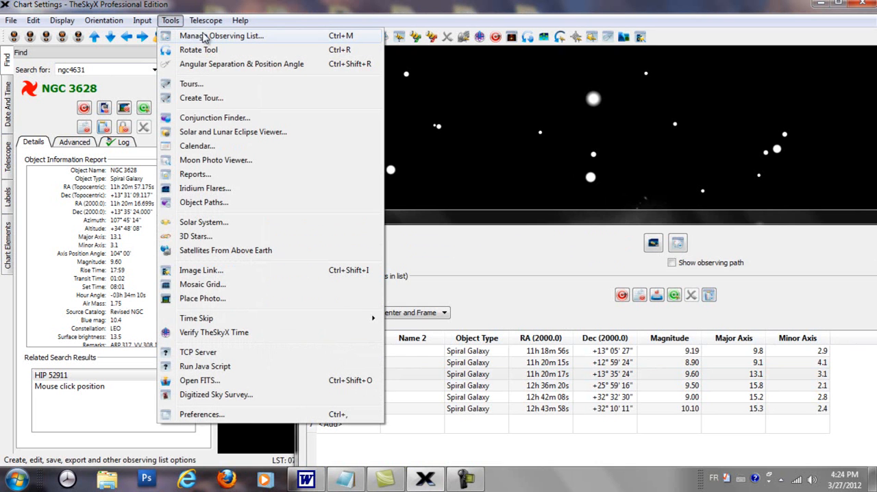
click(211, 36)
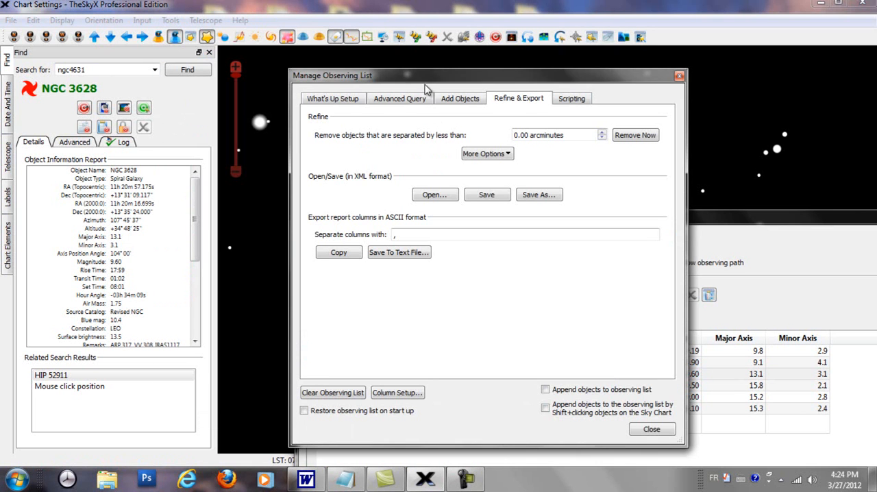
drag(427, 77, 444, 87)
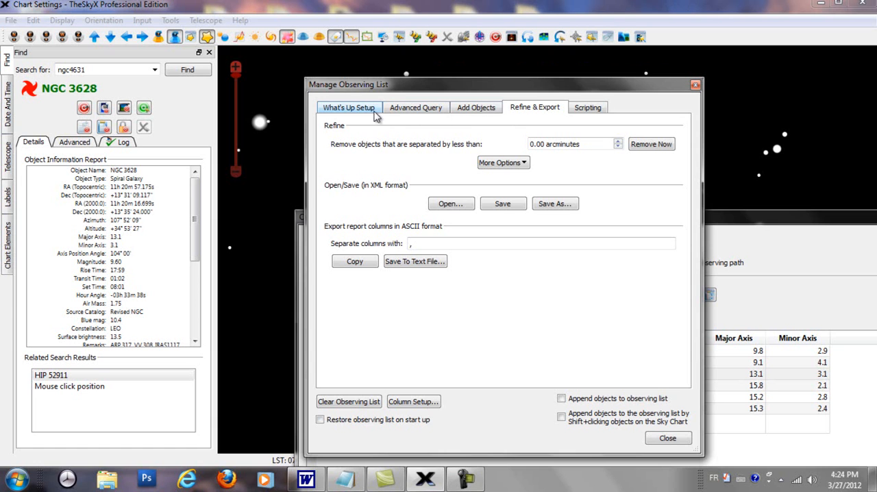
click(351, 112)
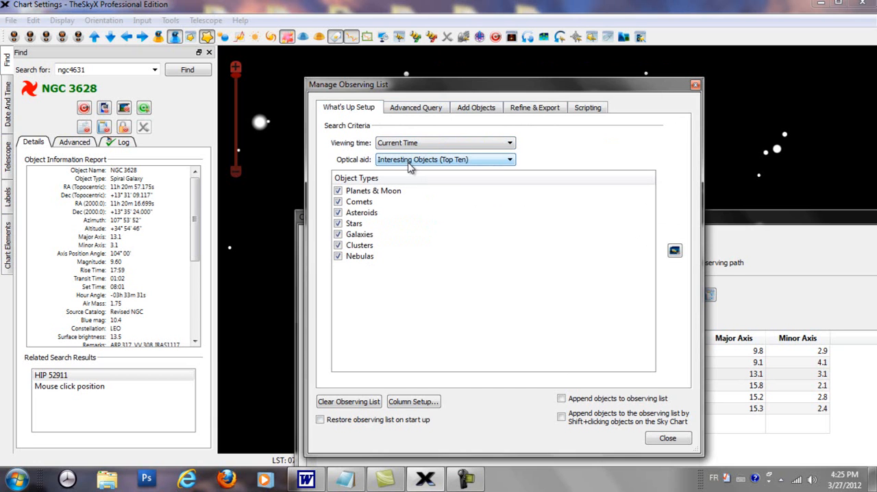
Review the viewing time and optical aid choices, keeping Current Time and Interesting Objects (Top Ten), and check the chart's date and time
click(506, 144)
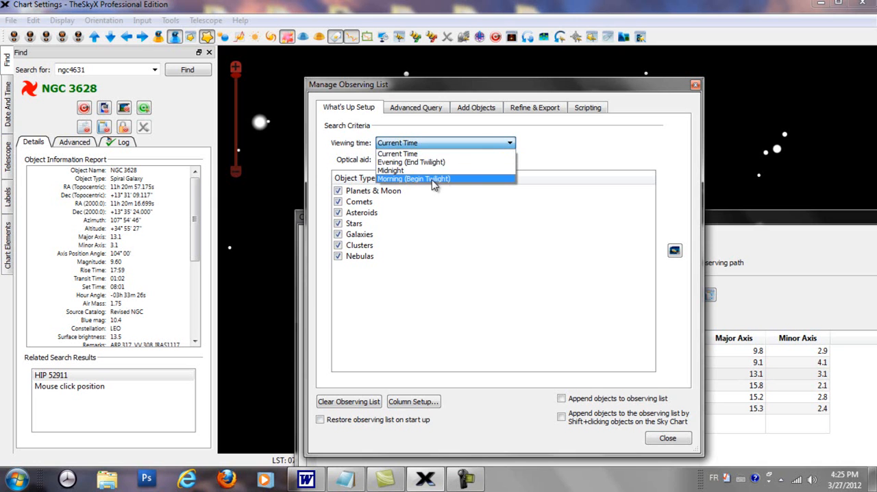
click(410, 154)
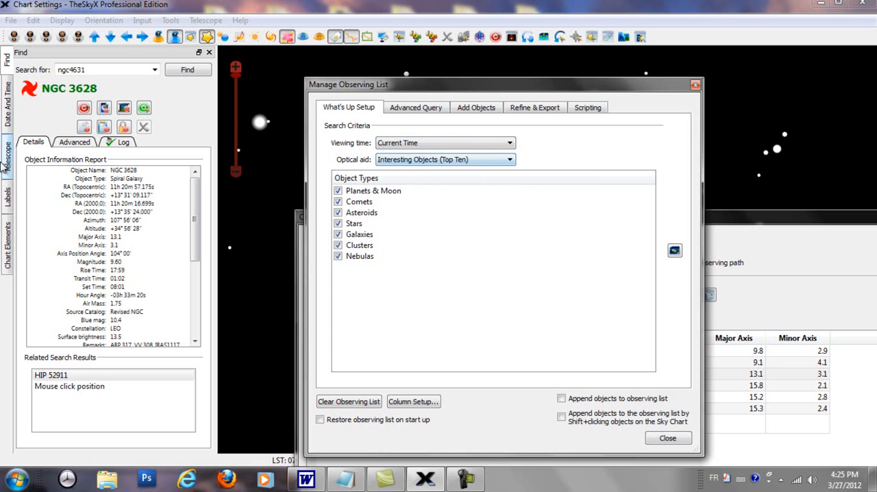
click(8, 116)
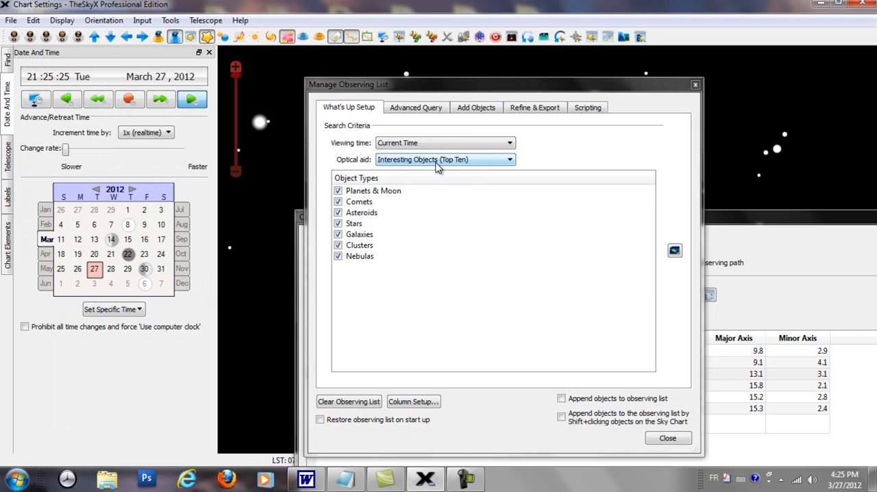
click(511, 160)
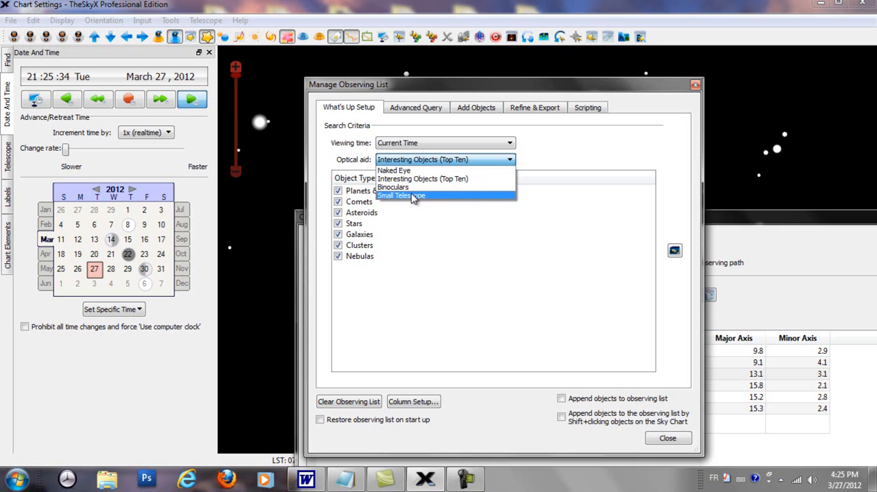
click(369, 323)
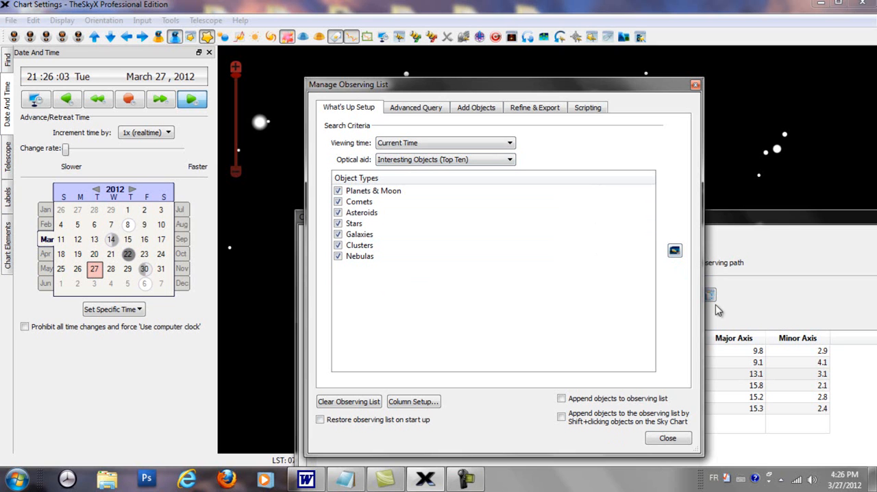
Generate the What's Up list for all object types and dock the Observing List beside the sky chart
click(679, 252)
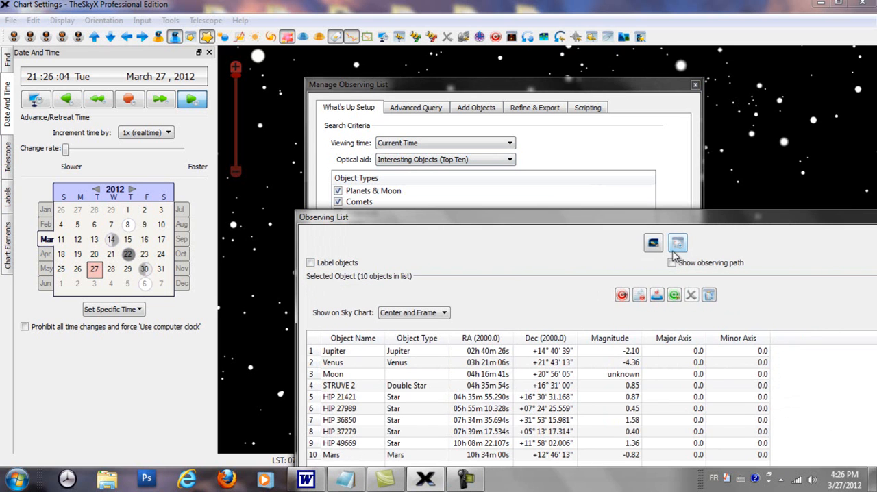
drag(589, 227, 600, 31)
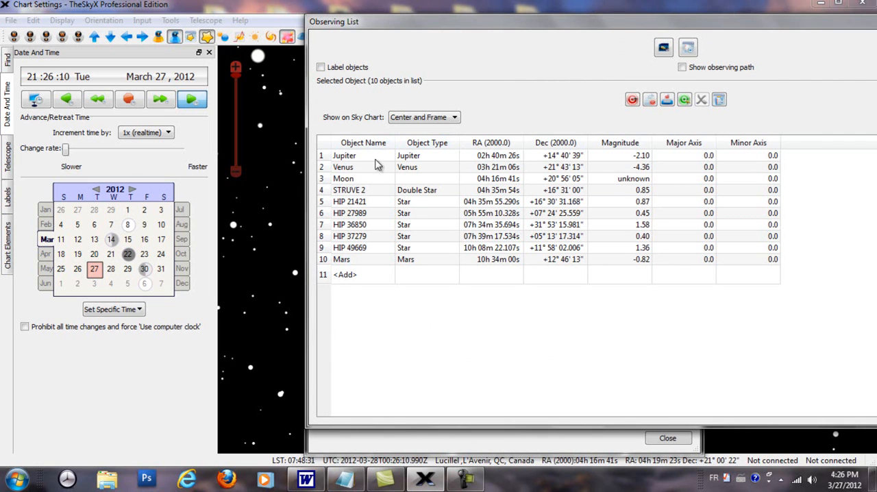
drag(418, 22, 871, 85)
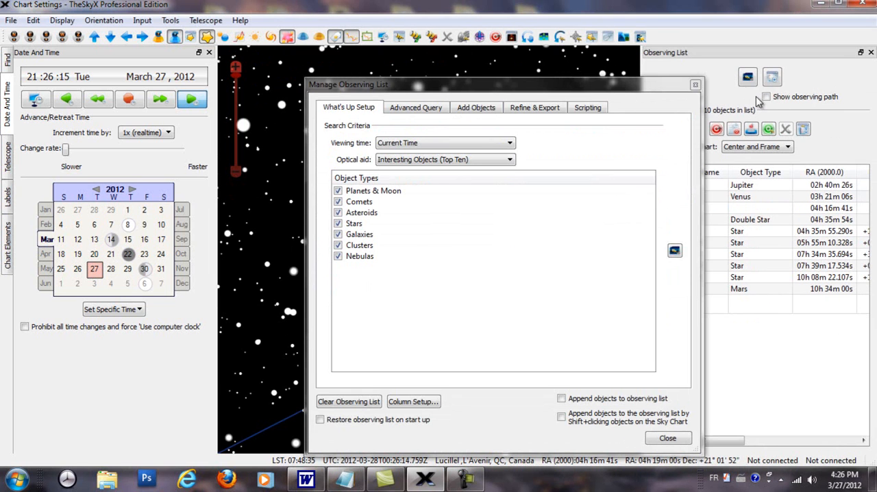
click(694, 84)
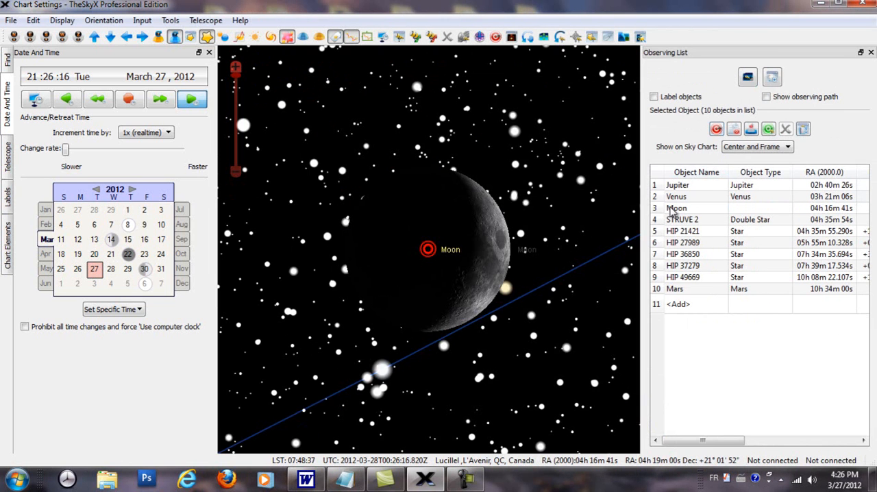
Show Jupiter on the sky chart and set Show on Sky Chart to Constellation View
click(678, 187)
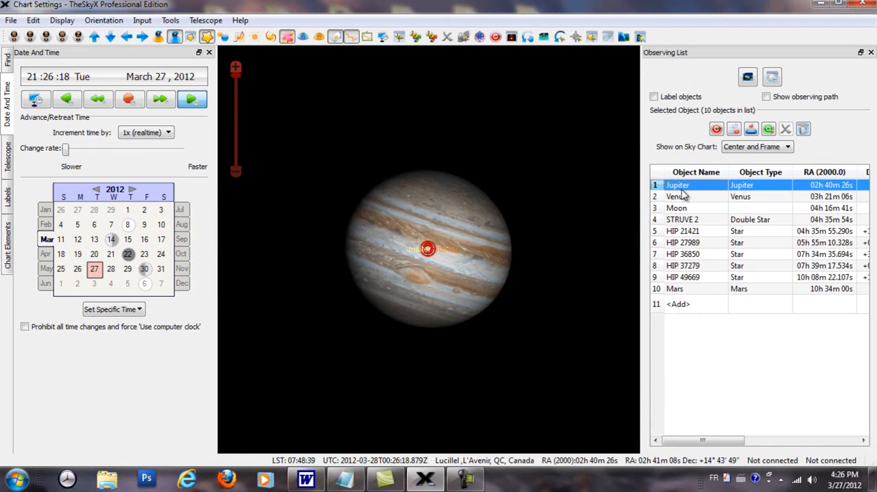
click(789, 147)
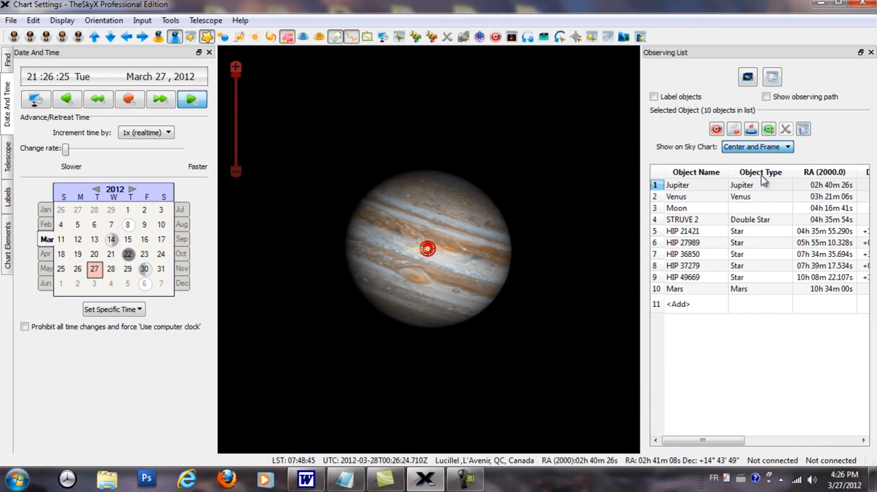
click(752, 174)
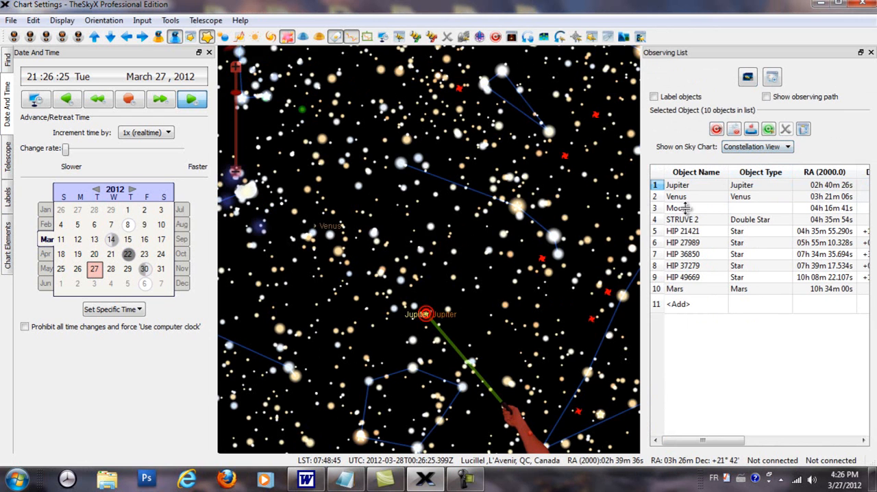
Make the stars on the sky chart fainter in Star Options
click(191, 37)
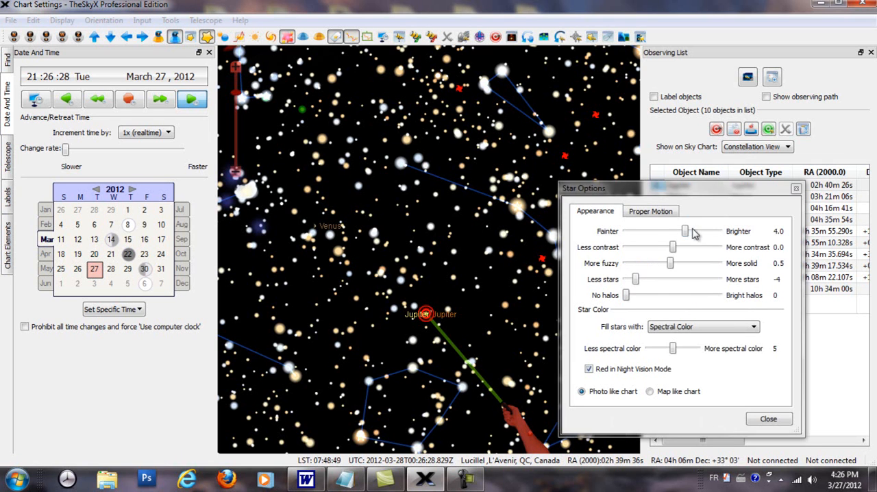
drag(686, 233, 652, 232)
click(797, 189)
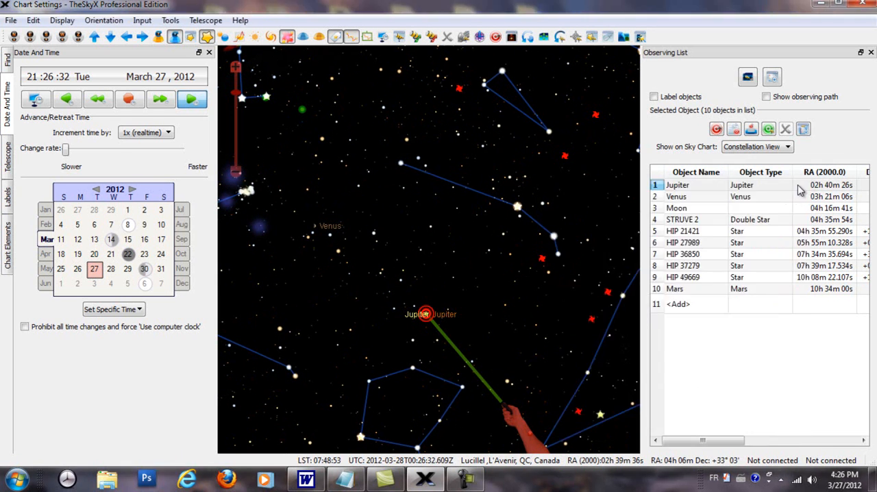
Locate Venus, STRUVE 2, the Moon, HIP 27989, HIP 36850, HIP 37279, HIP 49669 and Mars on the sky chart from the Observing List
click(678, 197)
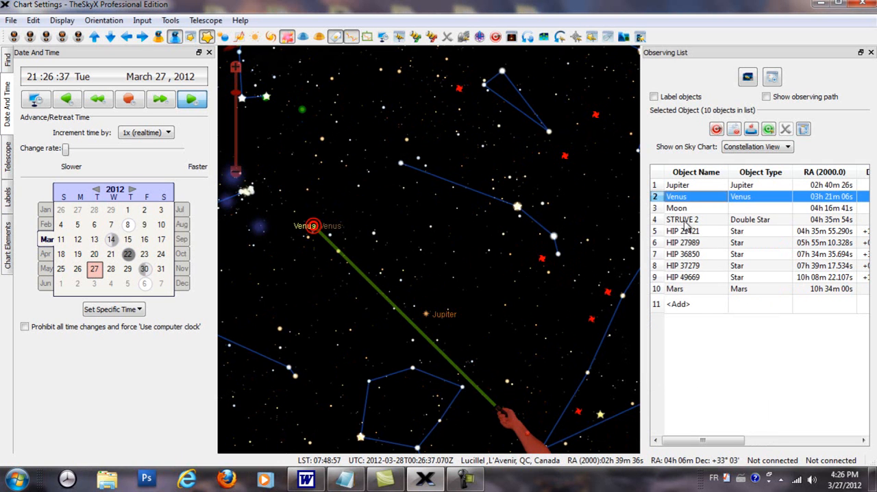
click(685, 220)
click(682, 209)
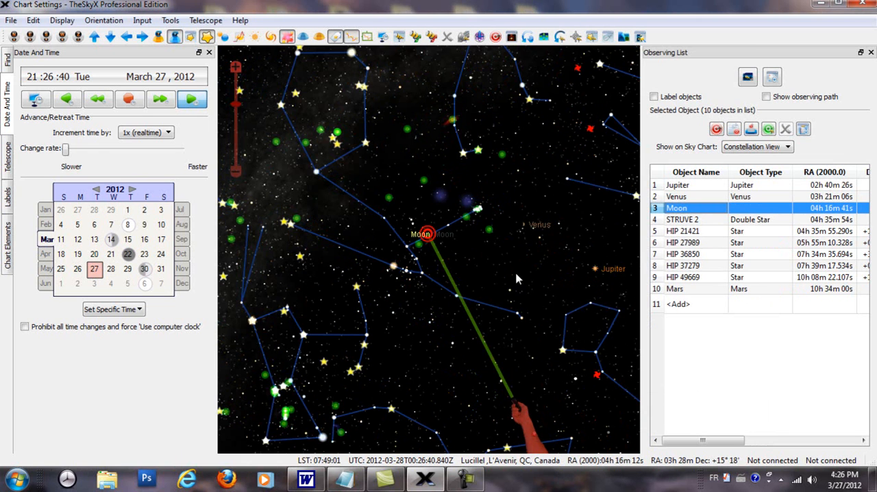
click(689, 248)
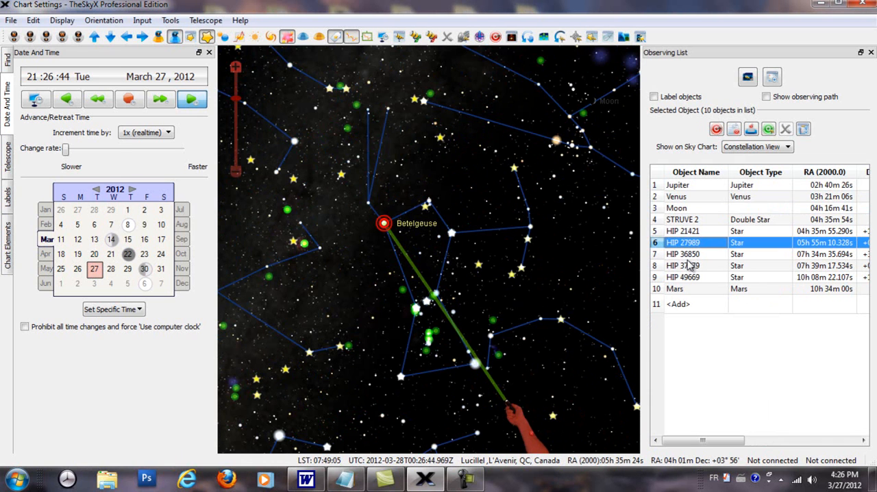
click(686, 255)
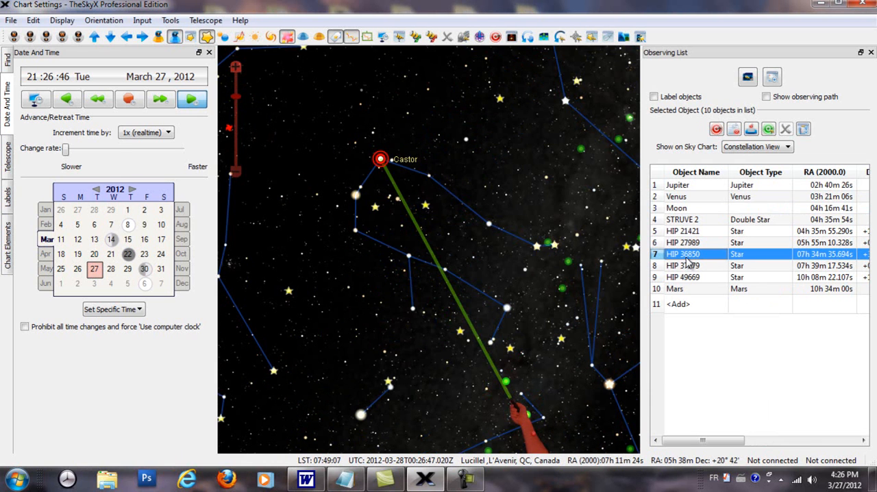
click(688, 268)
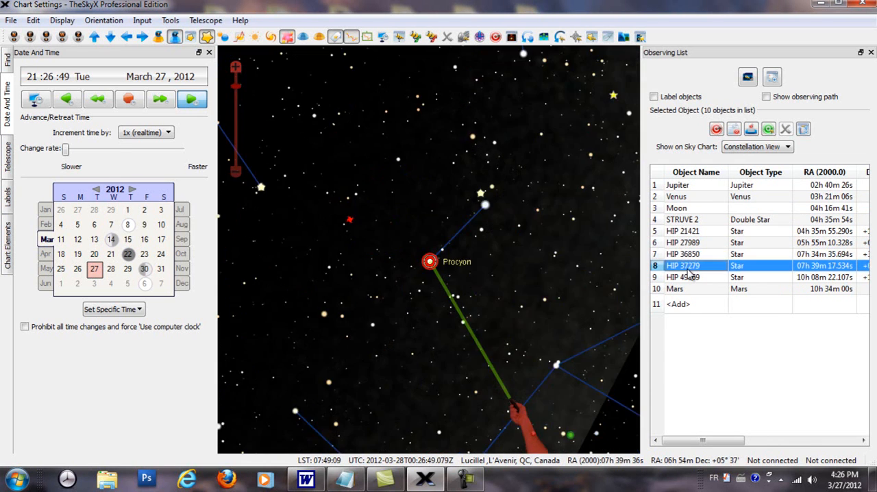
click(688, 279)
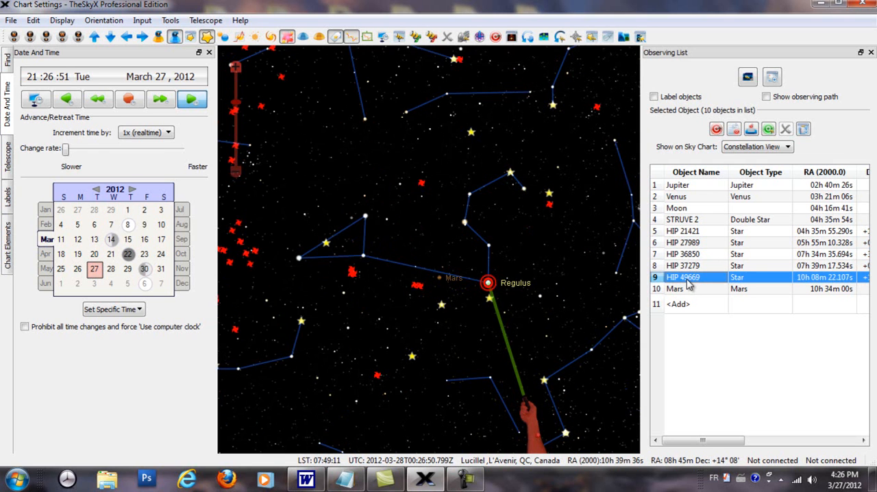
click(679, 290)
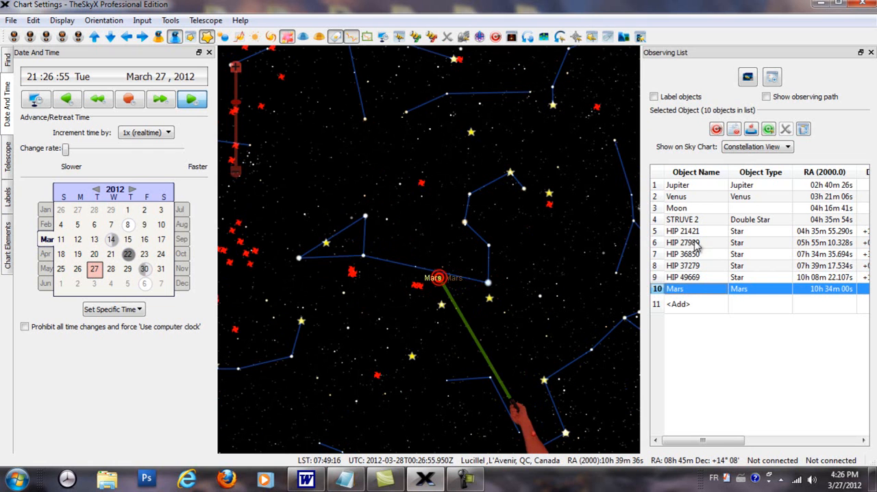
Remove all ten objects from the observing list
shift+click(685, 187)
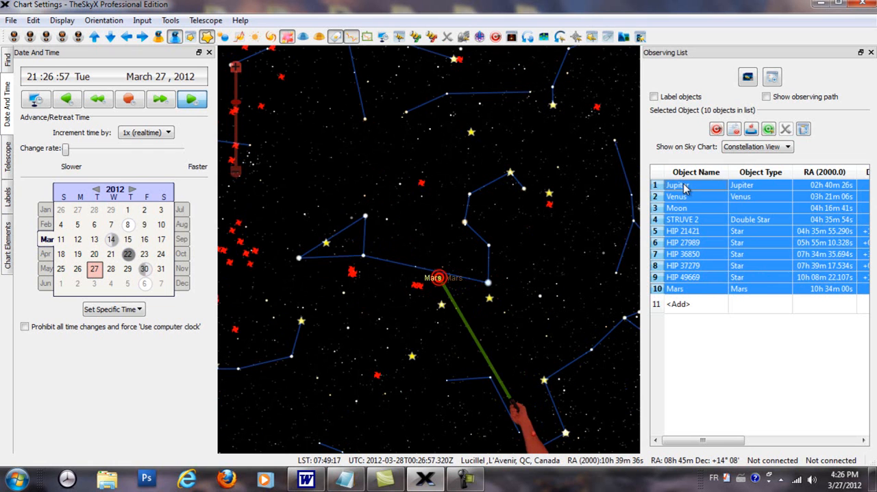
right_click(702, 231)
click(739, 272)
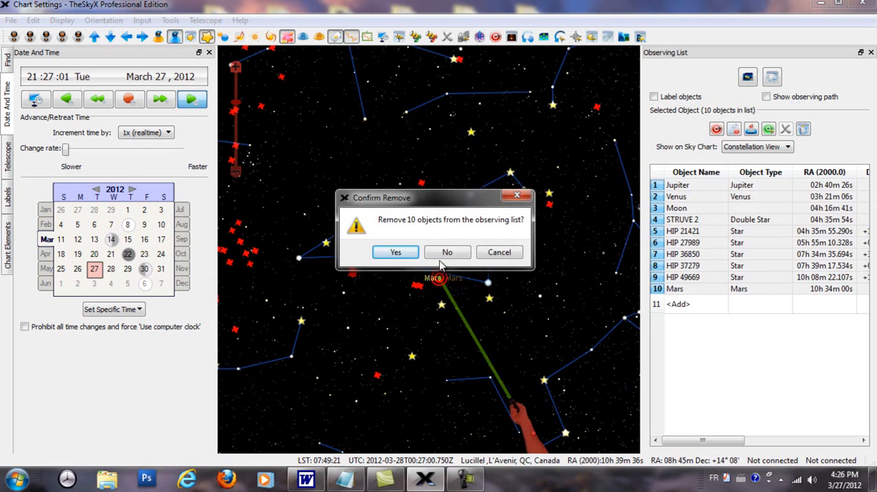
click(396, 251)
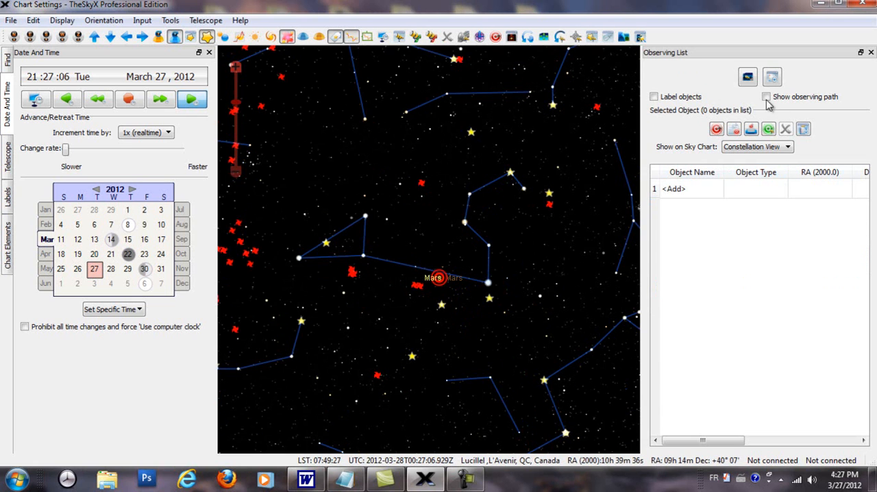
Undock the Observing List, then set the What's Up optical aid to Binoculars and exclude Asteroids and Stars from the object types
drag(713, 58, 703, 74)
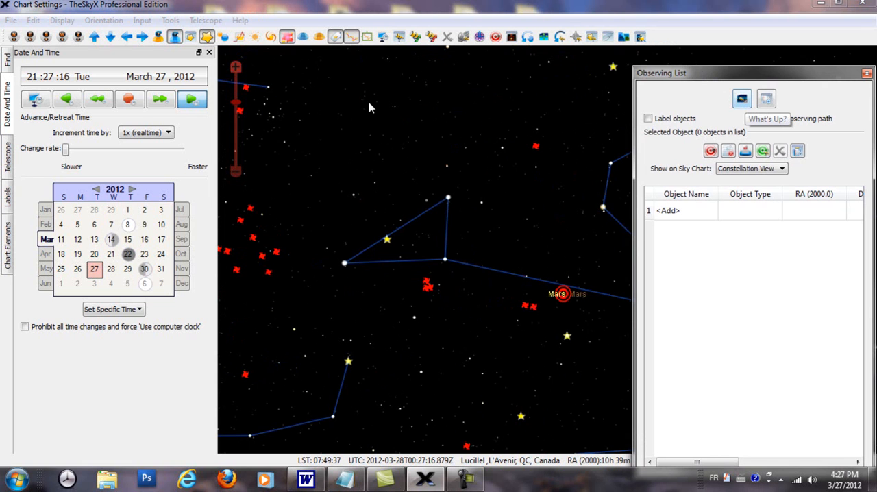
click(170, 21)
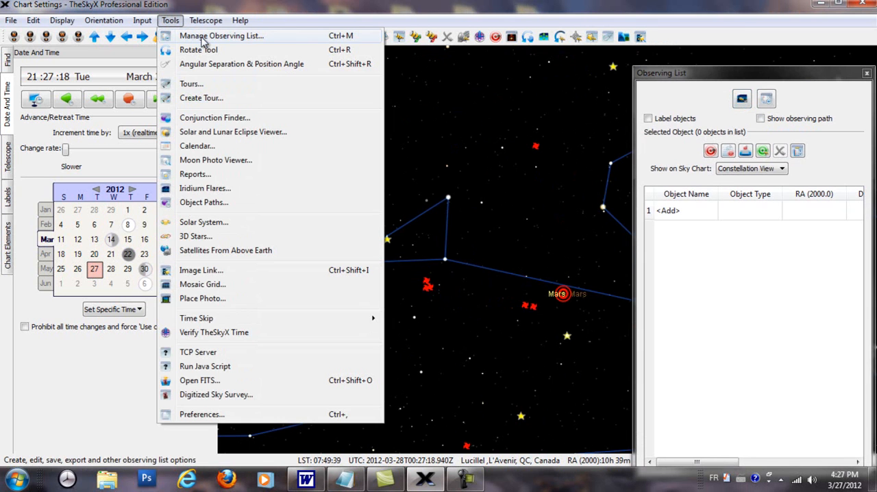
click(246, 35)
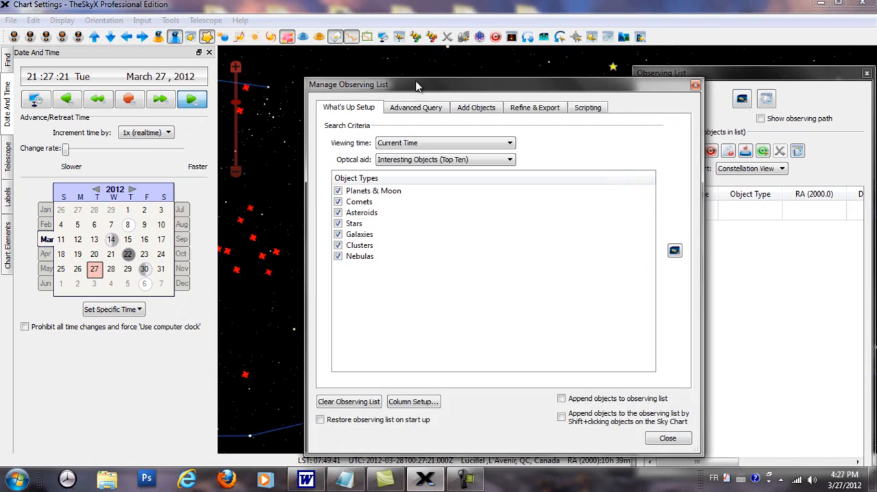
drag(403, 90, 607, 98)
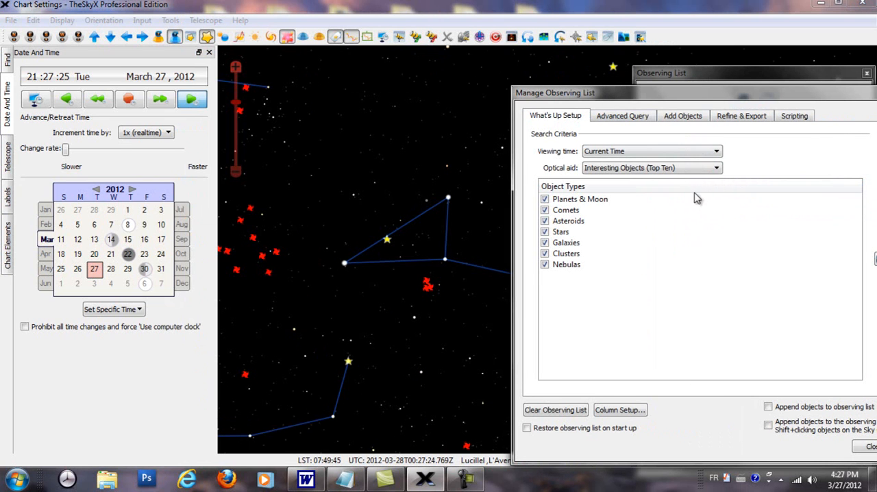
click(717, 169)
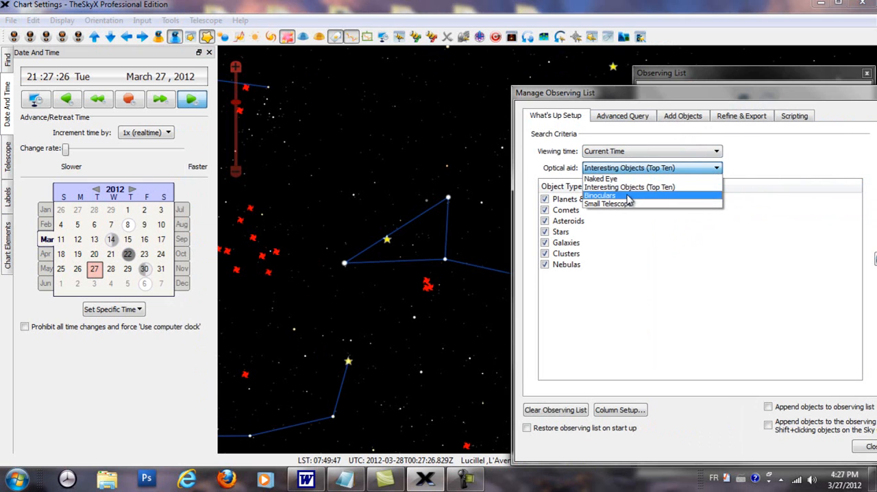
click(625, 197)
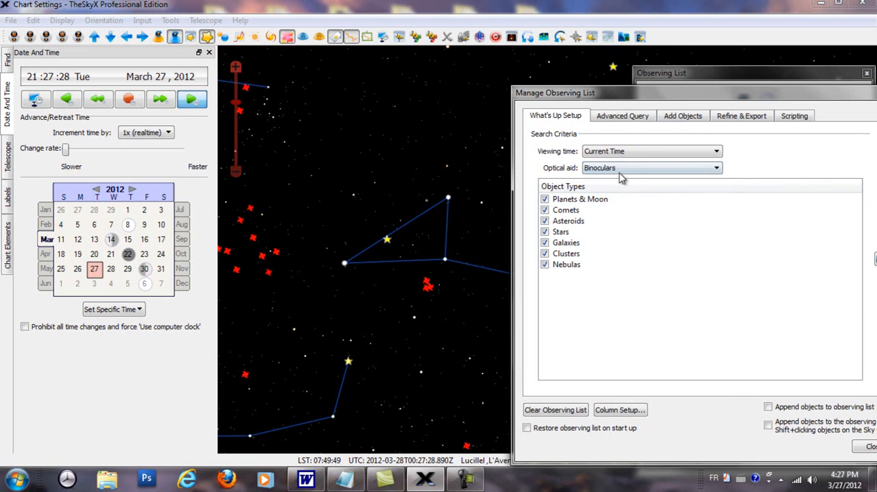
click(545, 221)
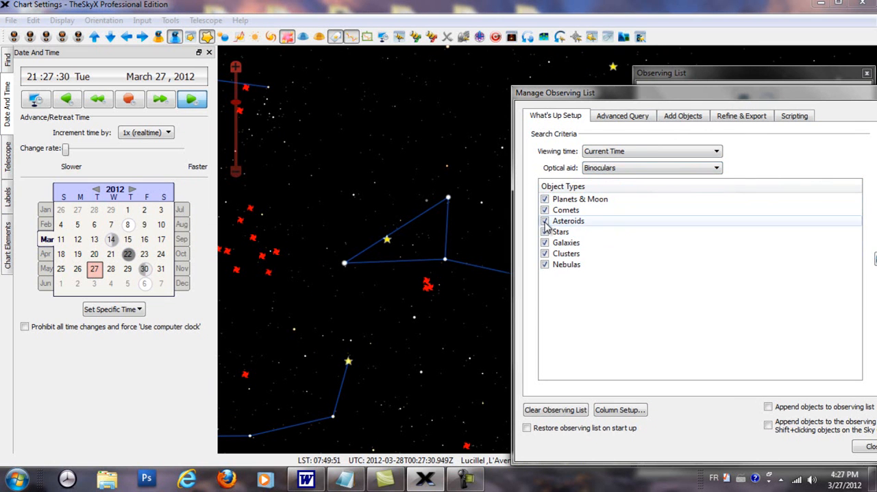
click(544, 232)
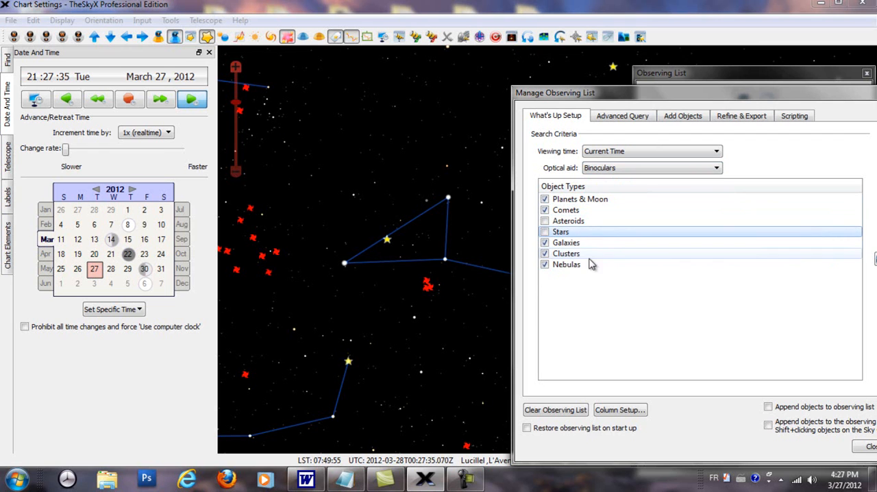
Clear the observing list and generate the What's Up list from the binocular search criteria
click(561, 412)
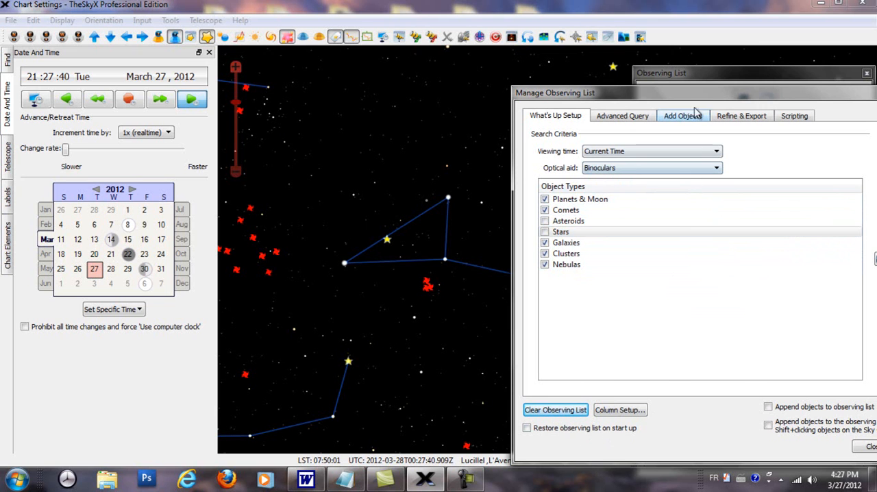
drag(695, 87, 500, 157)
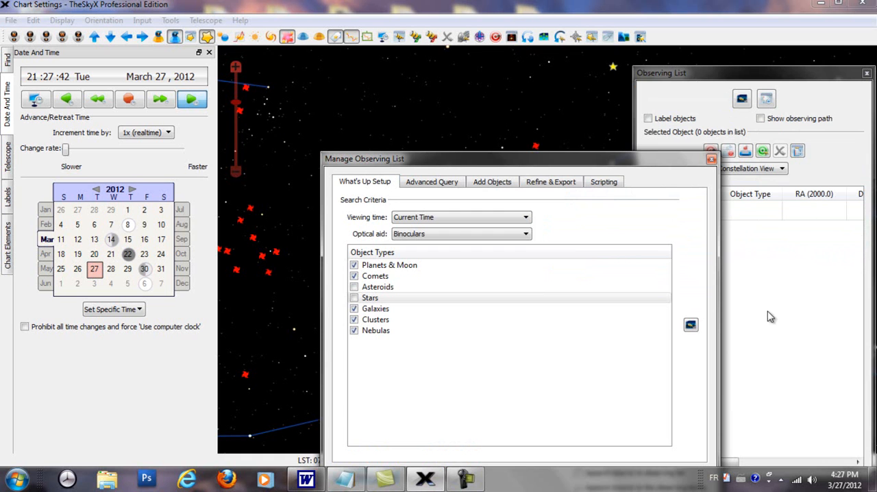
click(691, 325)
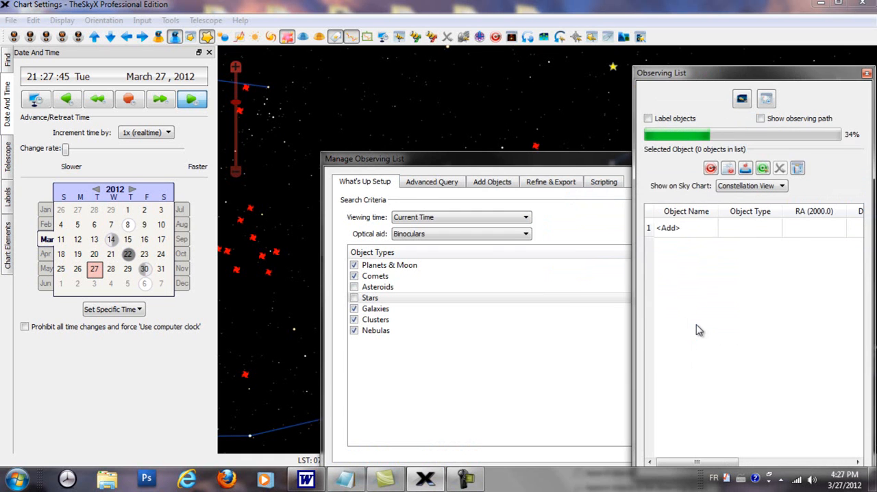
drag(580, 160, 440, 199)
click(570, 198)
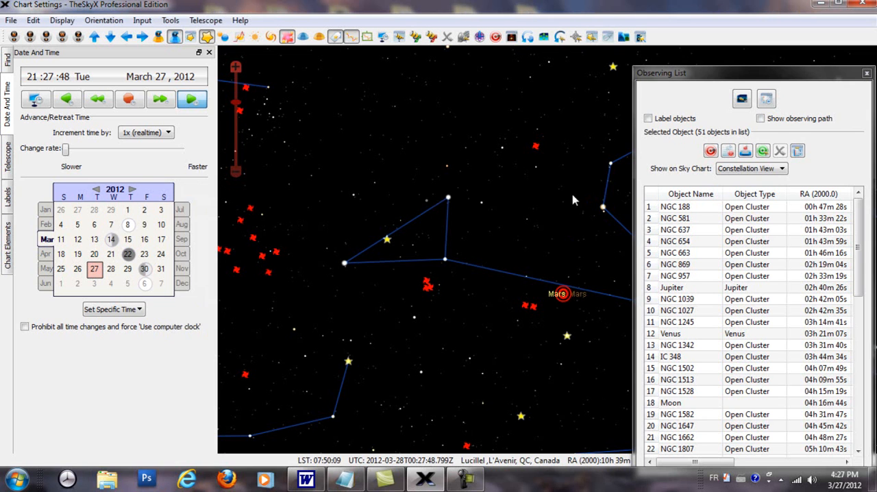
Widen the Observing List to show its magnitude and axis columns, and sort the objects by magnitude, brightest first
drag(743, 75, 675, 67)
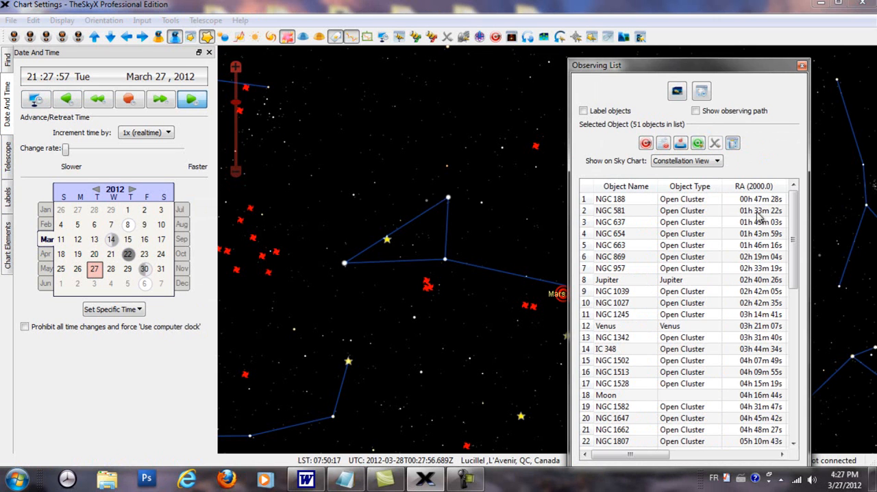
drag(809, 192, 868, 192)
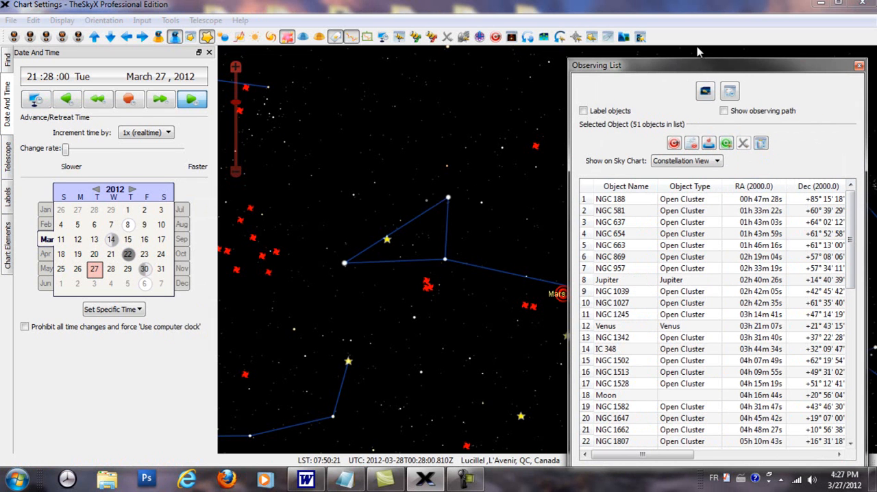
drag(699, 65, 495, 58)
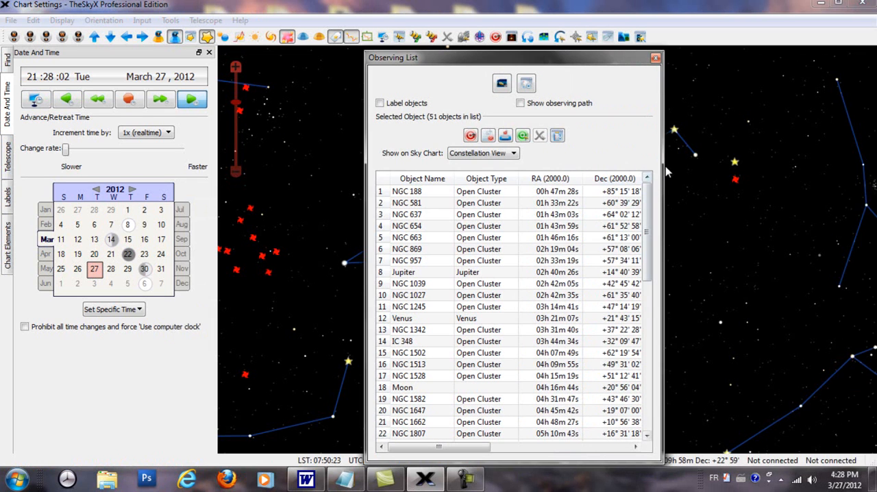
drag(662, 165, 872, 167)
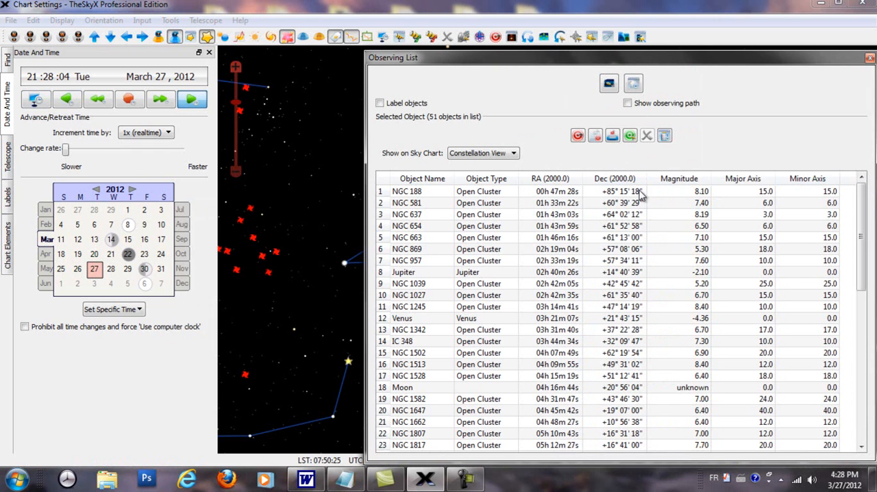
click(678, 181)
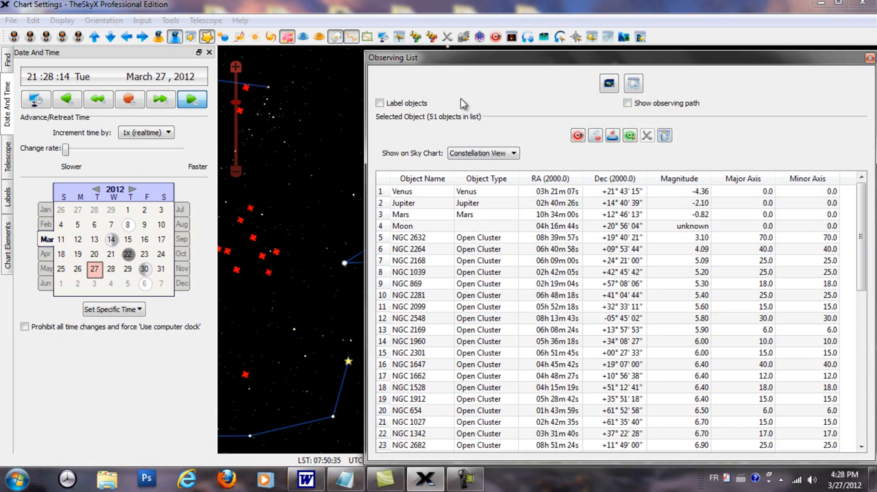
Move the Observing List off the sky chart, show Venus on the chart, and turn off the nebulas
drag(464, 58, 816, 69)
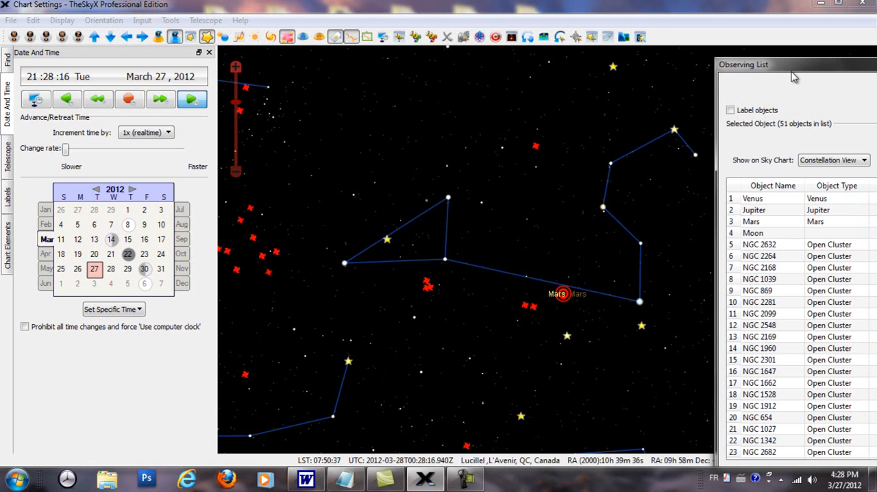
click(270, 38)
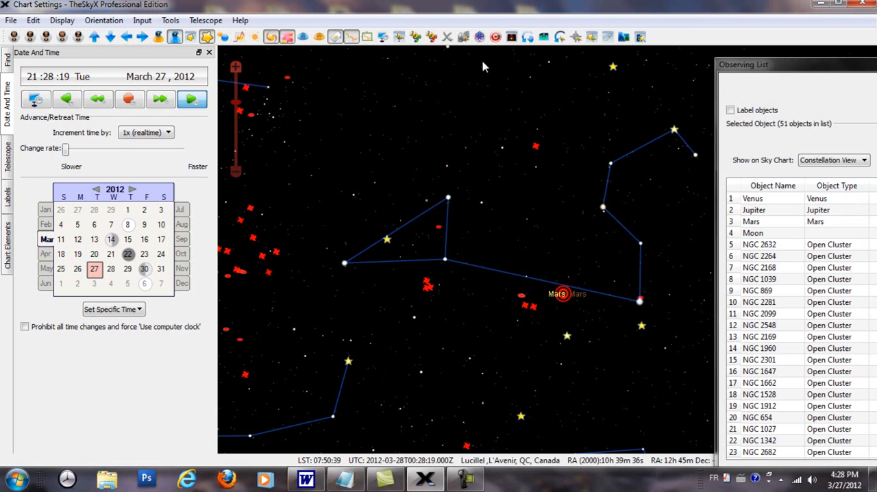
click(270, 38)
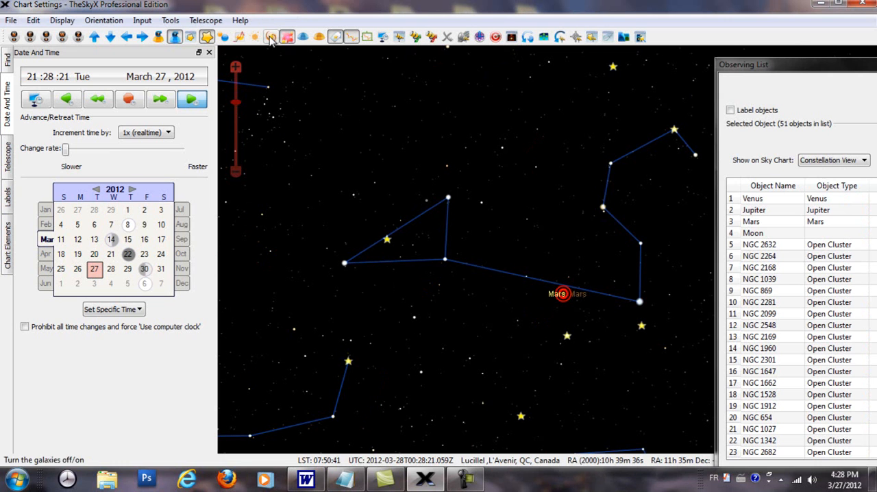
click(754, 199)
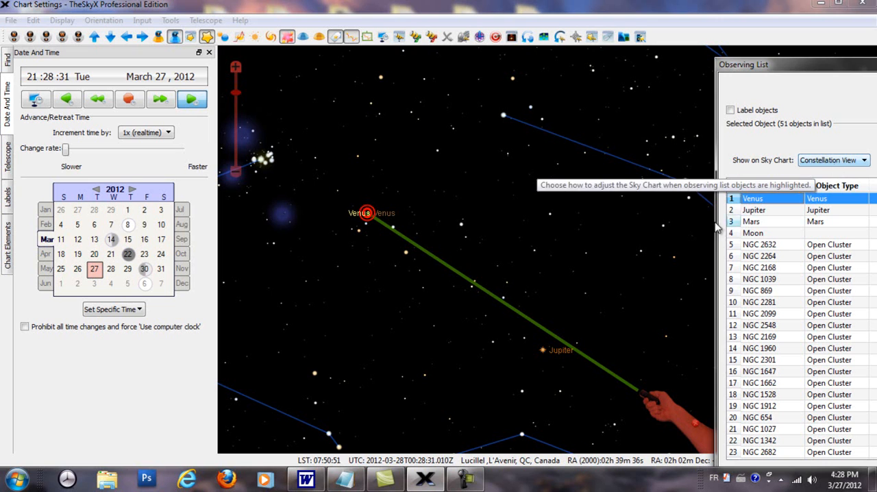
click(288, 39)
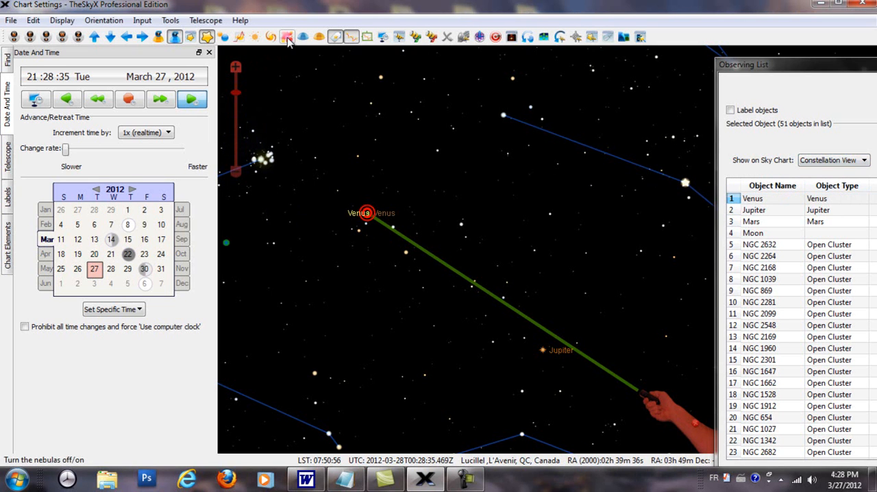
Locate NGC 2632 and NGC 2264 on the sky chart and examine NGC 2264 close up
click(766, 246)
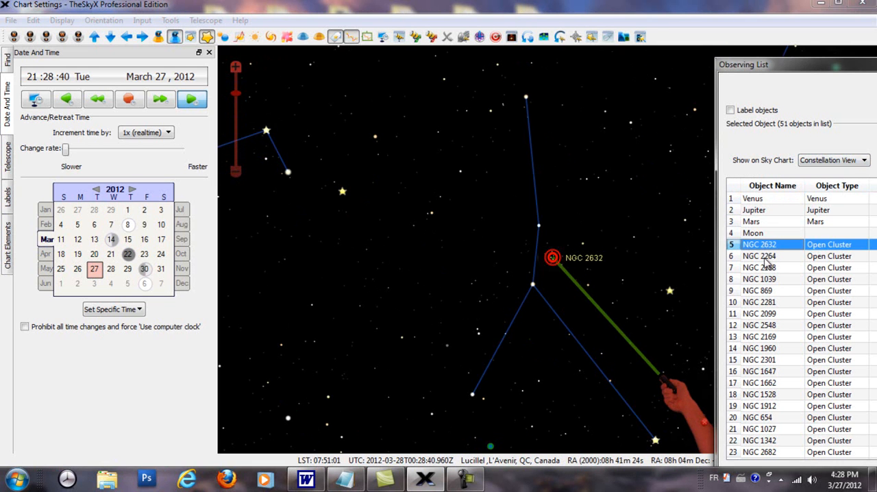
click(765, 256)
drag(580, 196, 560, 359)
drag(586, 170, 484, 234)
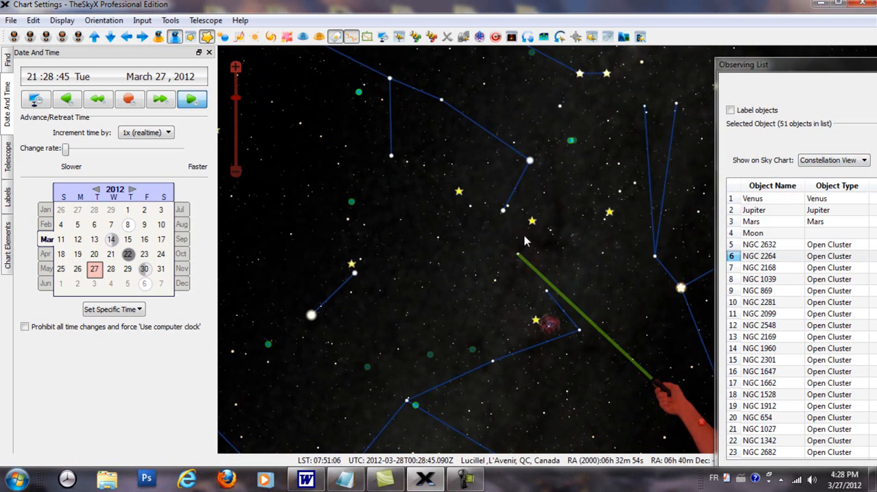
scroll(525, 237, up, 3)
drag(517, 282, 620, 245)
scroll(594, 274, up, 4)
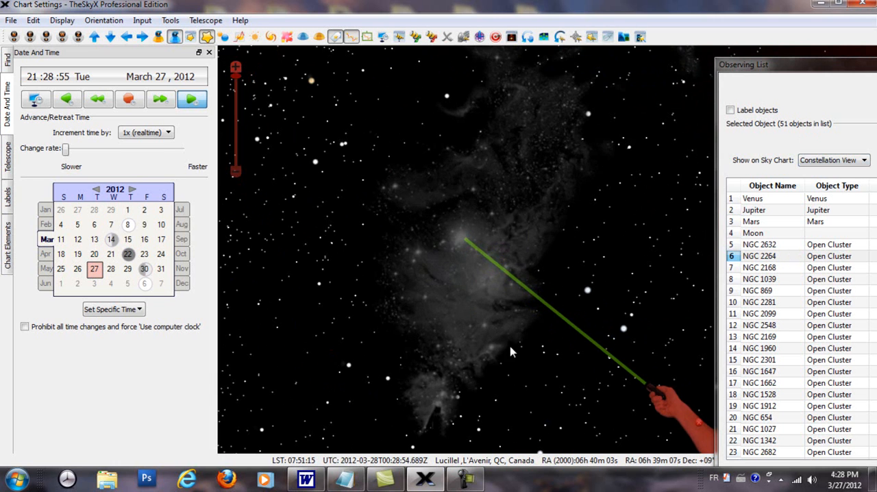
scroll(519, 329, up, 2)
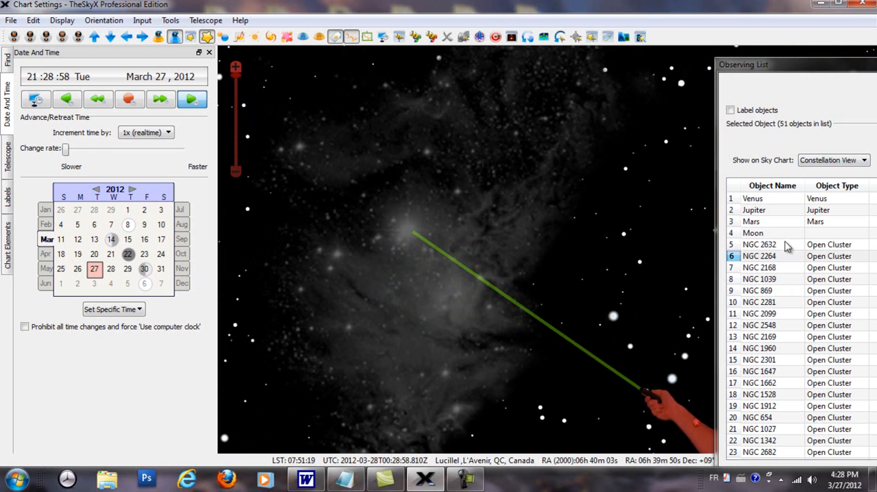
Set Show on Sky Chart to Center and Frame and display NGC 2168 with it
click(866, 161)
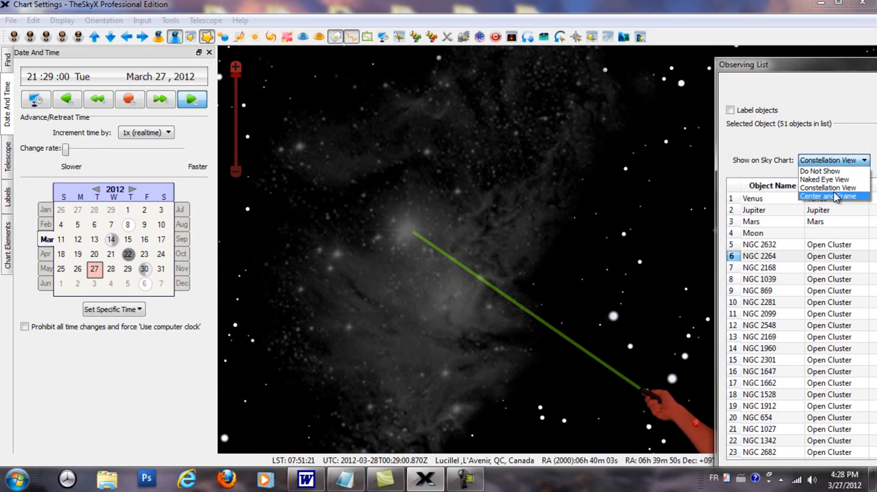
click(829, 197)
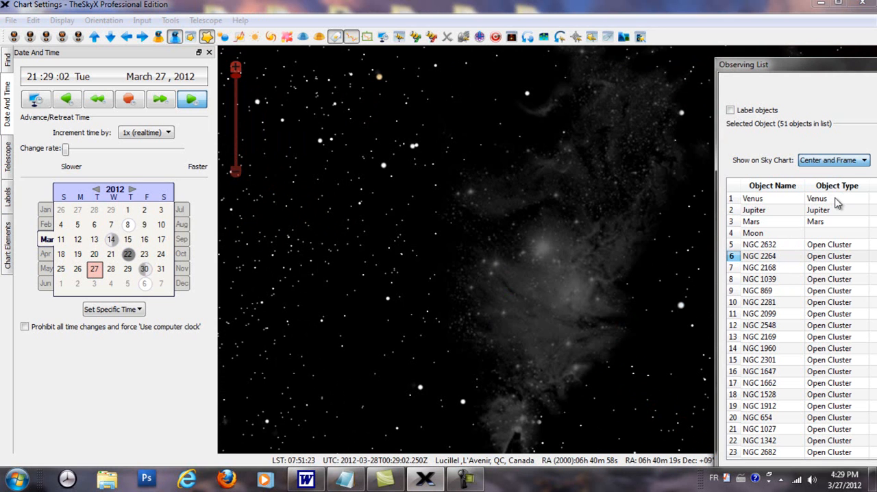
click(761, 268)
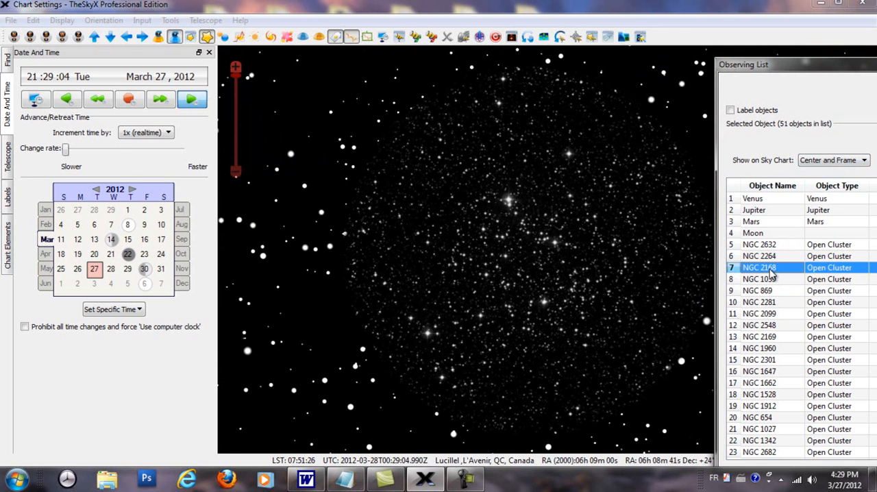
View NGC 869, NGC 2281, NGC 2099, NGC 2169, NGC 2301 and NGC 1647 framed on the sky chart
click(765, 291)
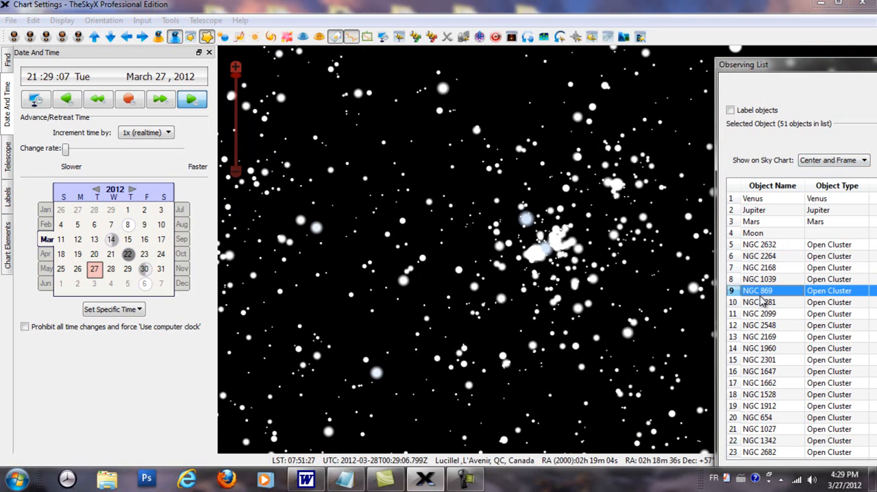
click(764, 304)
click(766, 314)
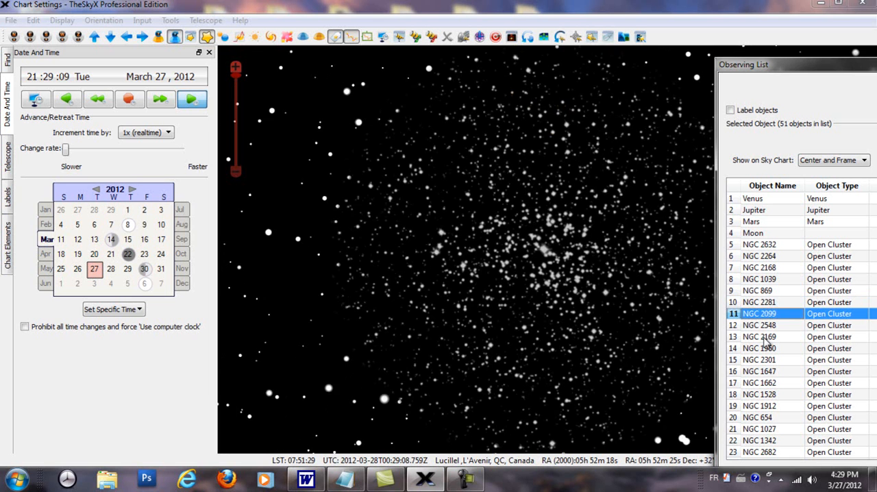
click(767, 339)
click(758, 361)
click(758, 372)
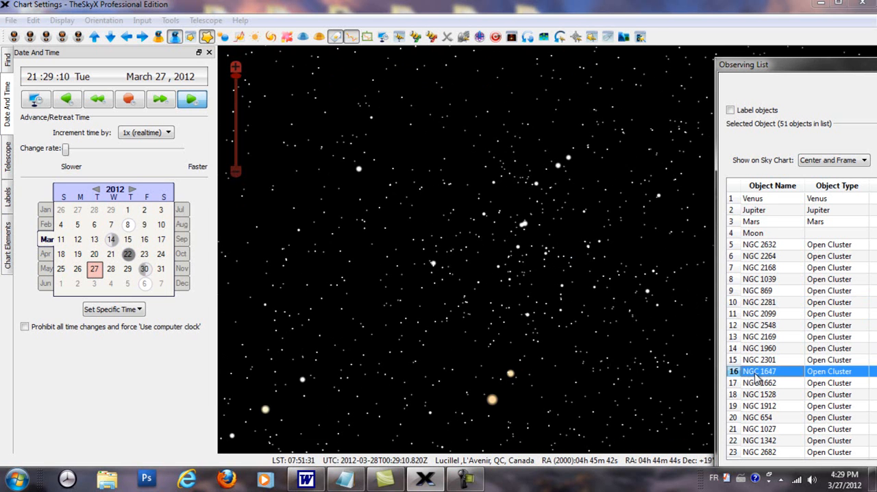
View NGC 1528 and NGC 654 framed on the sky chart, and view NGC 2099, NGC 869 and NGC 2301 in Constellation View
click(769, 394)
click(771, 418)
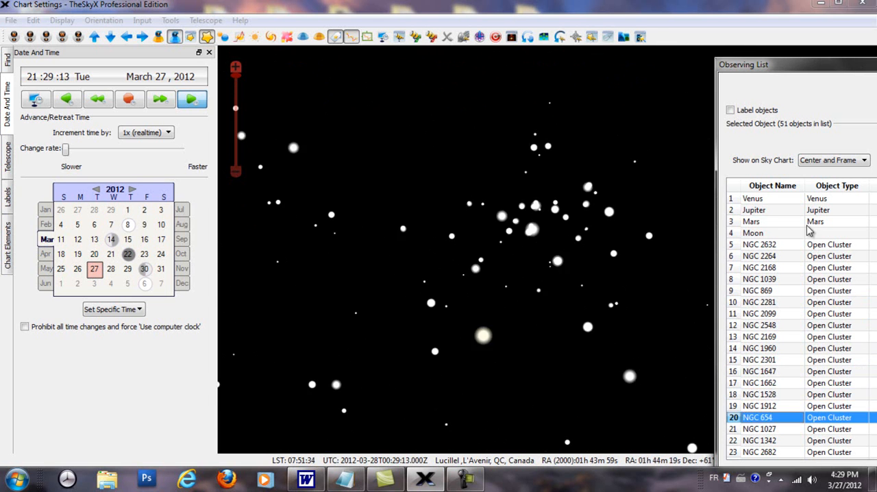
click(865, 163)
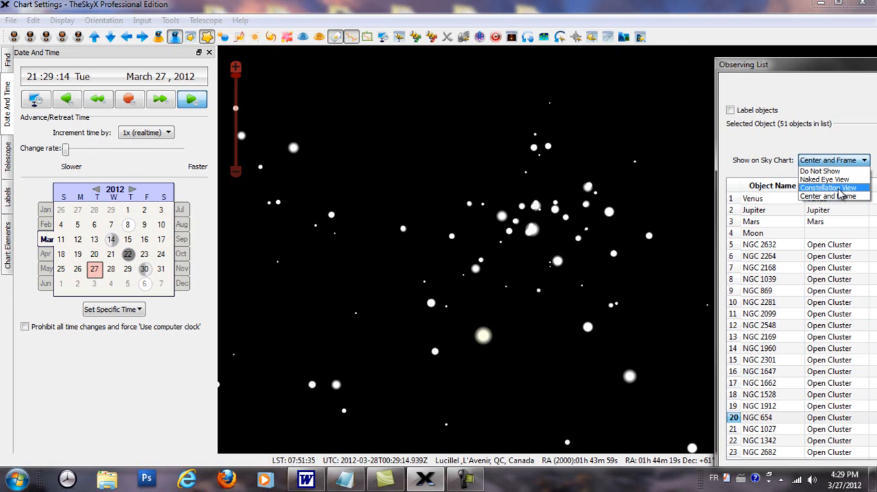
click(840, 196)
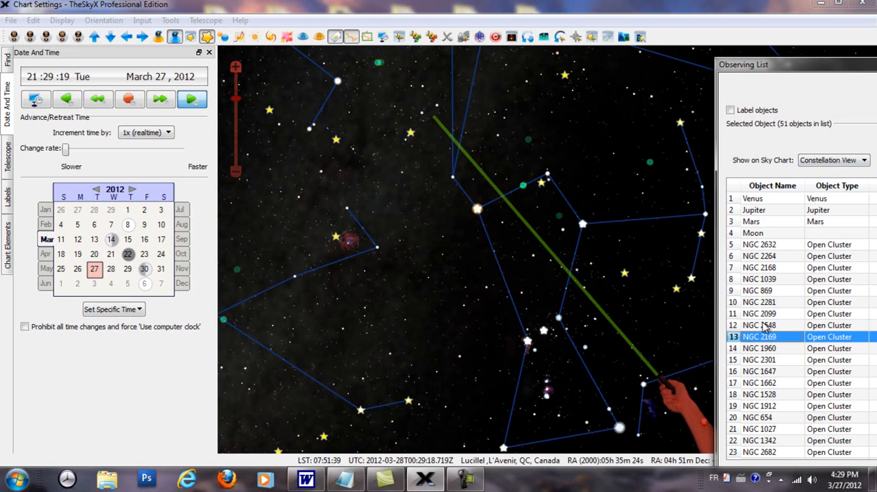
click(766, 313)
click(767, 292)
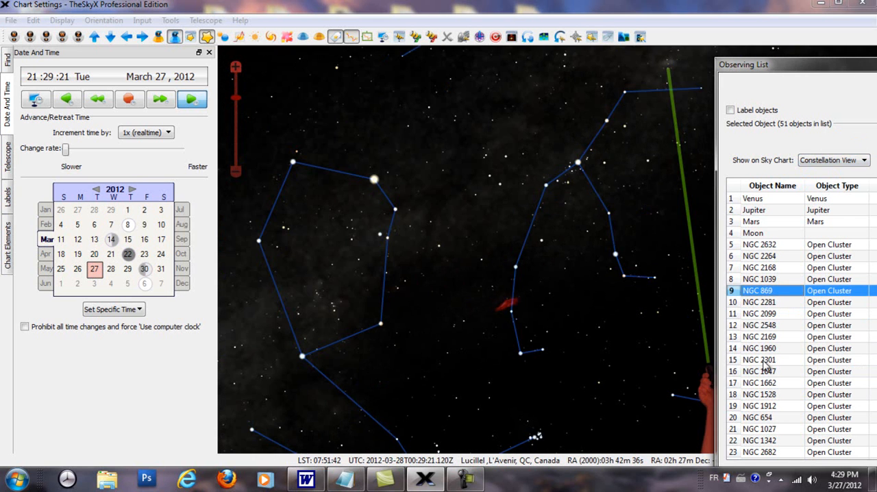
click(768, 362)
click(769, 396)
Generate the What's Up list again and move the Observing List mostly off the sky chart
drag(790, 65, 602, 52)
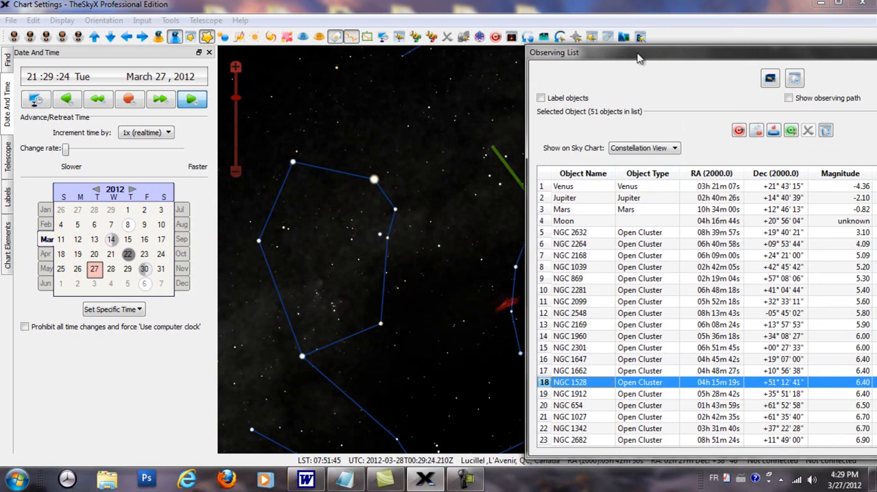
click(770, 78)
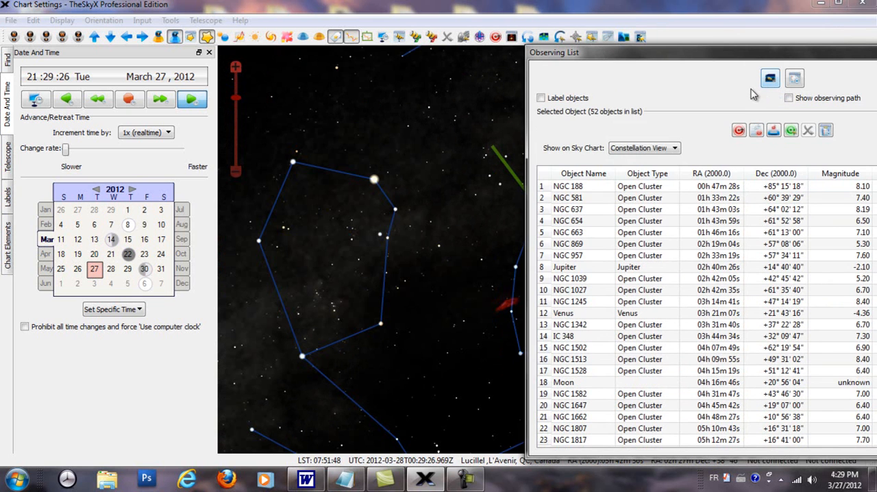
drag(669, 50, 694, 50)
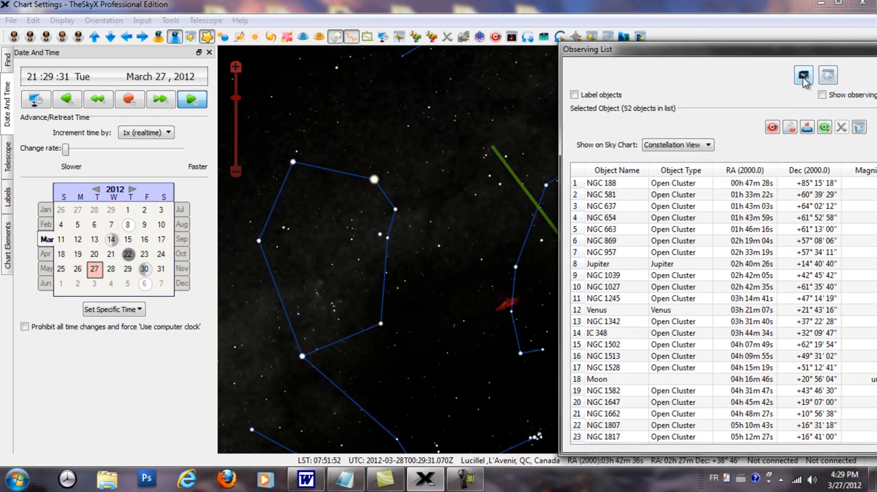
drag(771, 50, 826, 90)
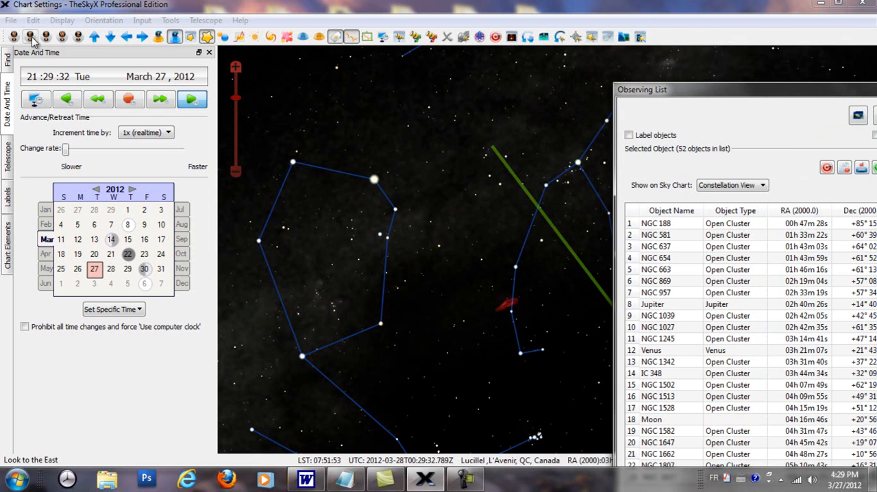
Open Manage Observing List, remove all objects from the observing list, and uncover the list to check it
click(170, 20)
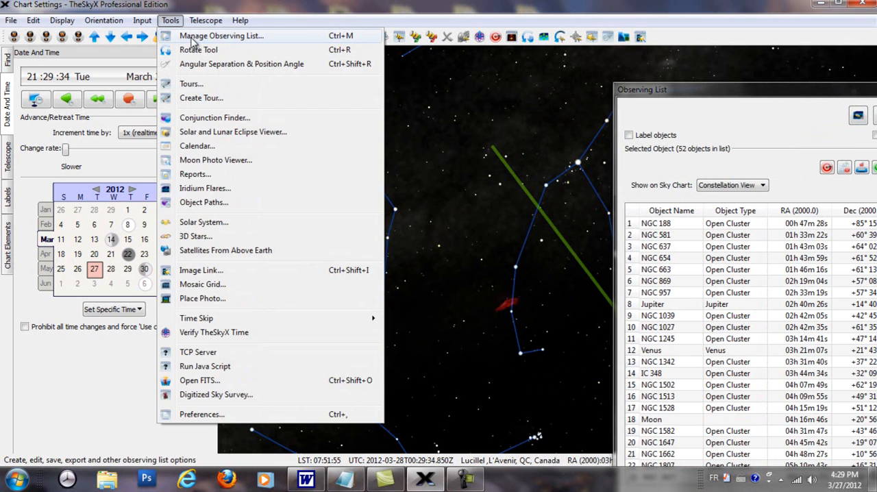
click(194, 38)
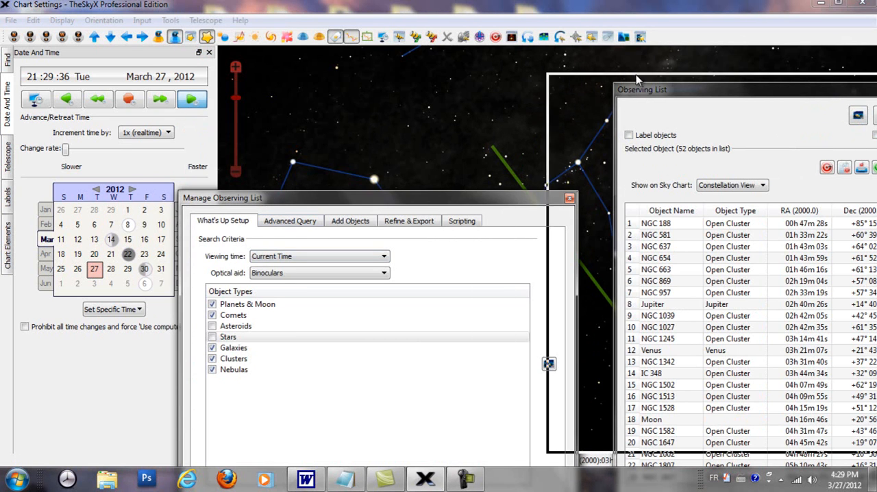
drag(271, 199, 625, 63)
click(588, 374)
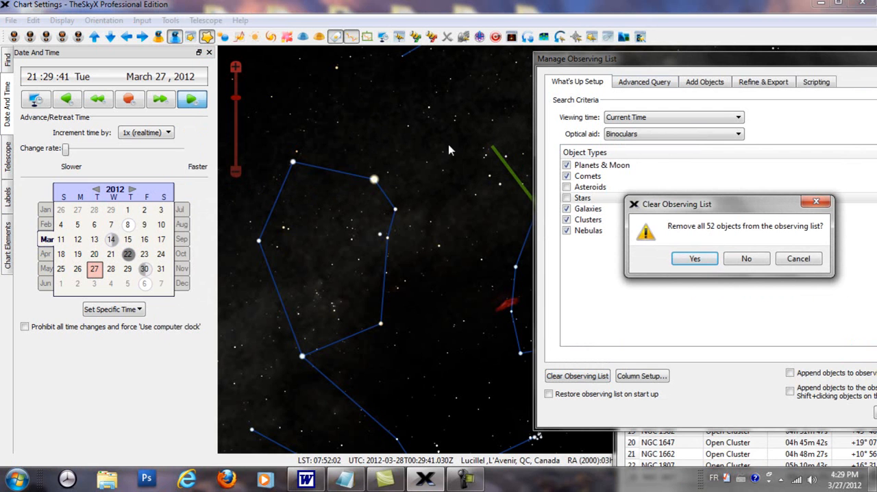
click(701, 260)
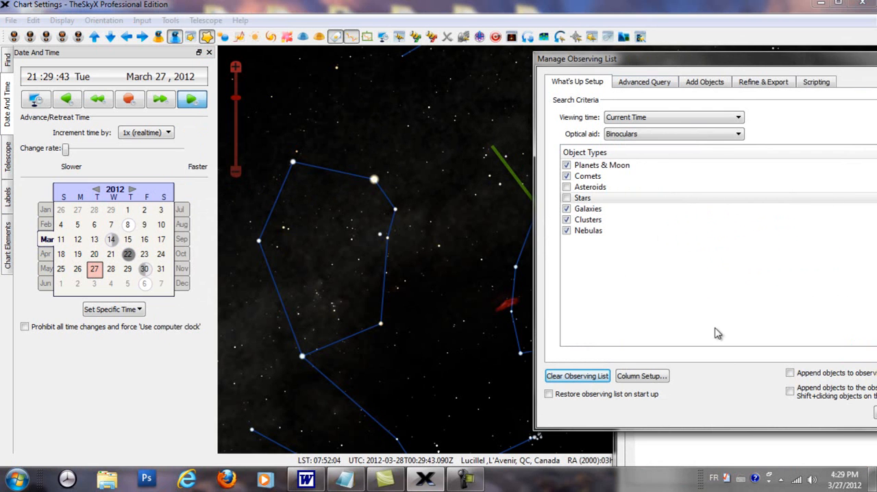
drag(751, 65, 376, 141)
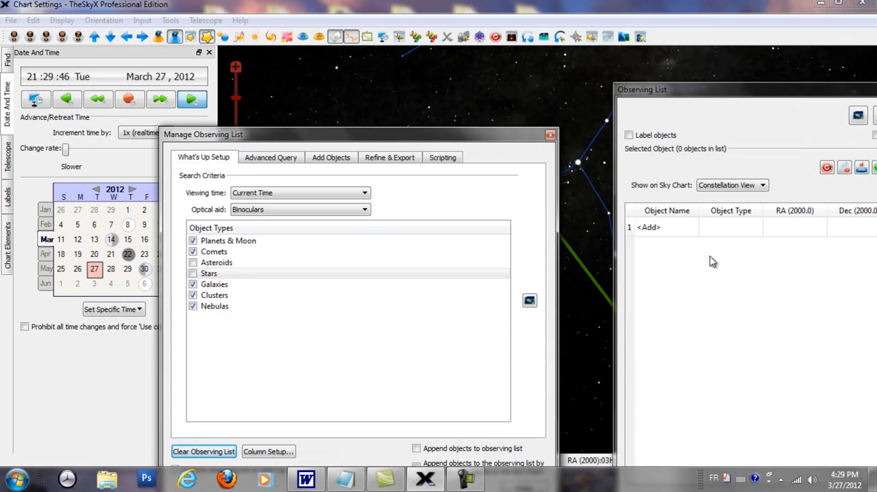
Enable appending objects to the observing list, including appending them by Shift+clicking on the Sky Chart
drag(384, 137, 578, 83)
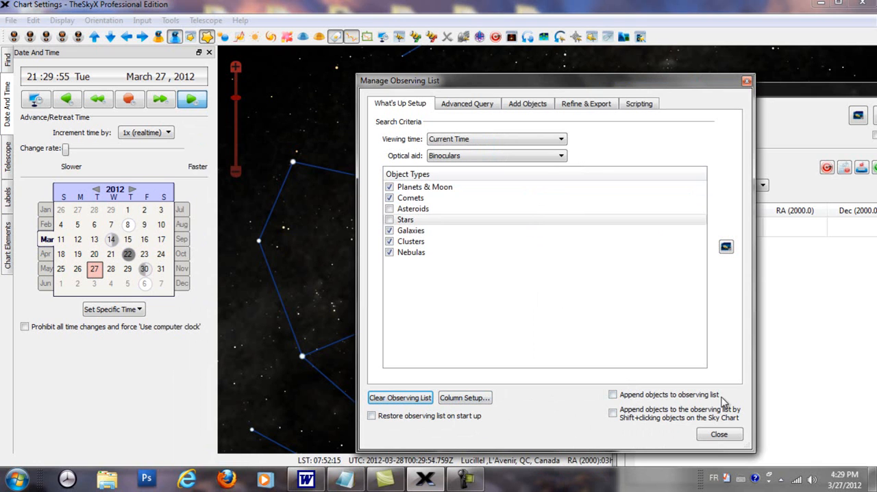
drag(673, 80, 605, 94)
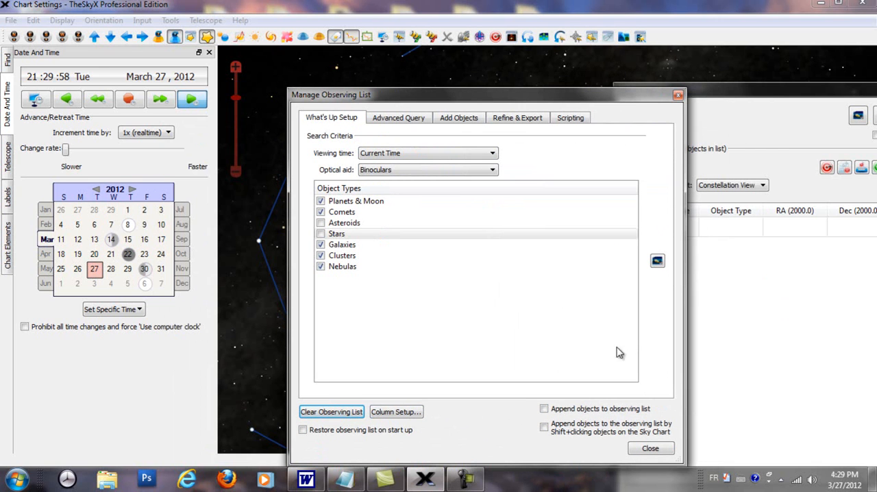
click(543, 410)
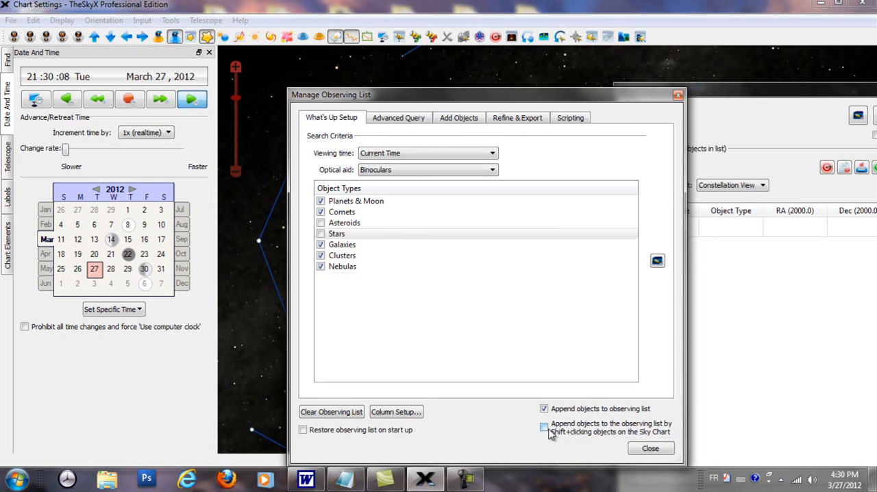
click(544, 427)
mouse_move(480, 103)
mouse_down()
mouse_move(521, 96)
mouse_move(467, 104)
mouse_up()
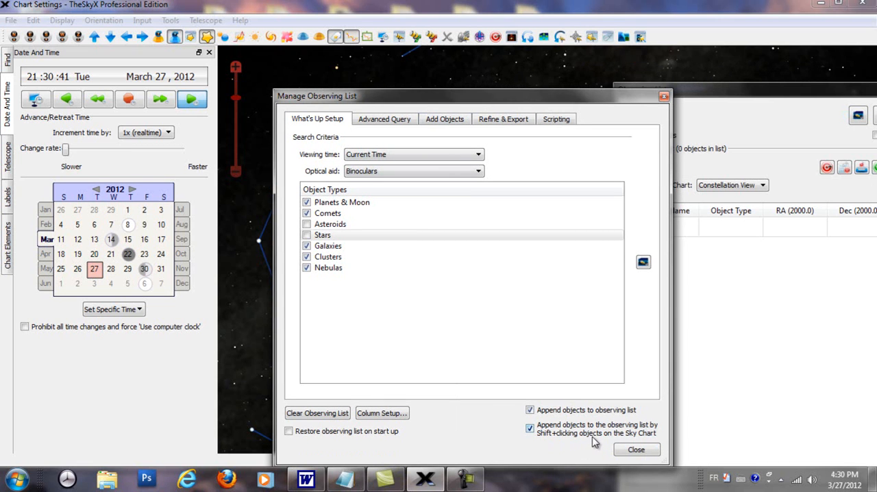
Add HIP 23015, HIP 23416, NGC 1499, Mirfak and HIP 18532 to the observing list directly from the sky chart
drag(499, 103, 682, 434)
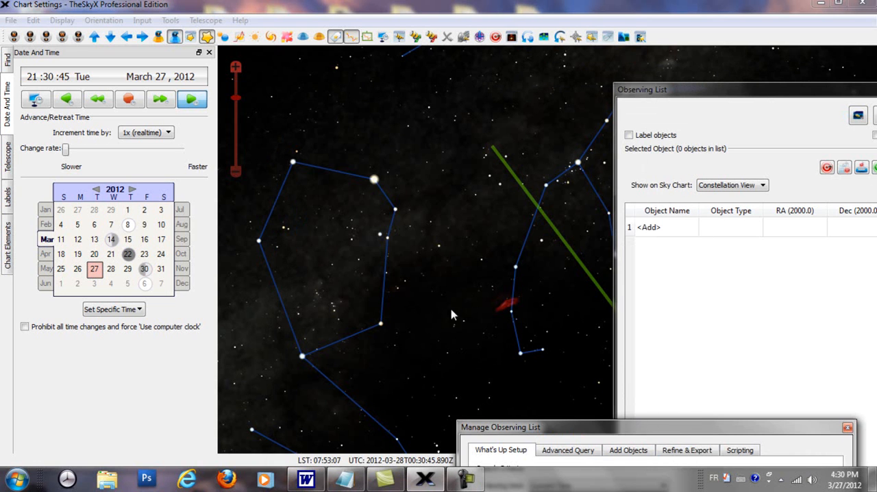
click(382, 330)
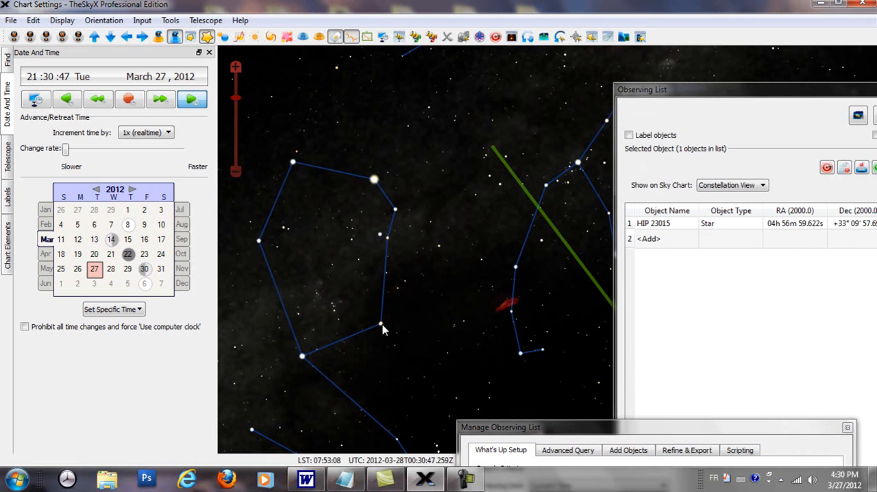
click(395, 209)
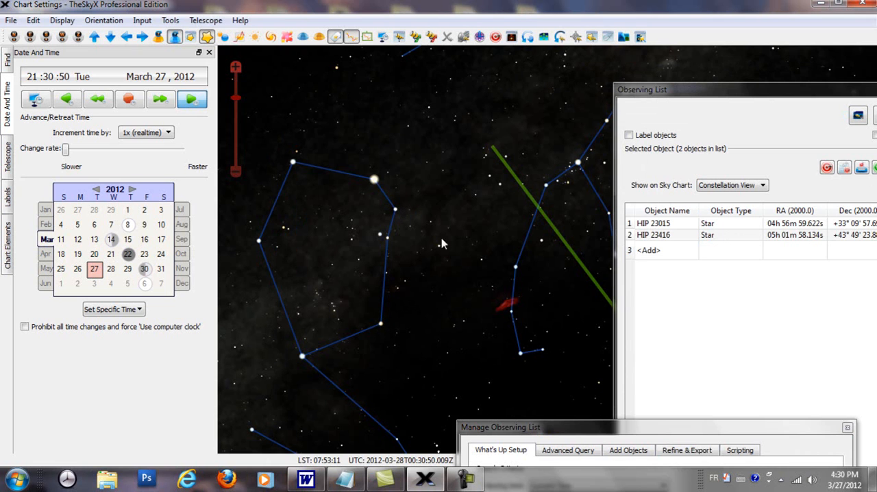
click(507, 307)
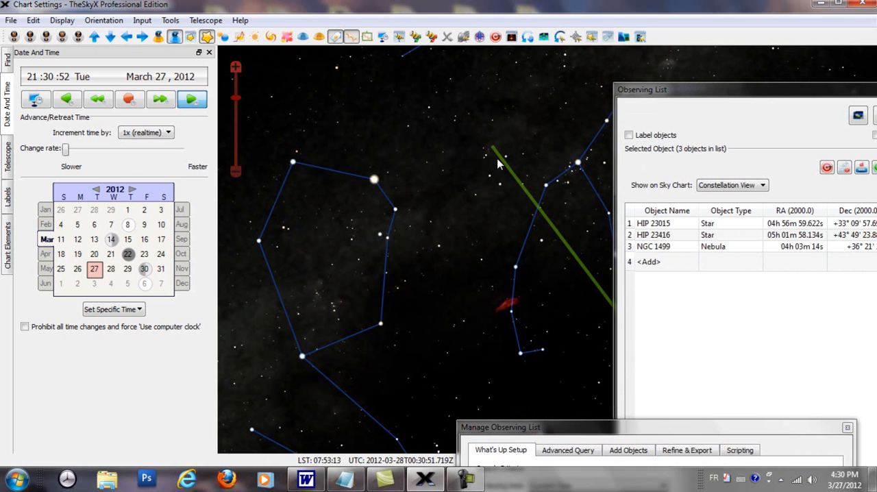
click(577, 166)
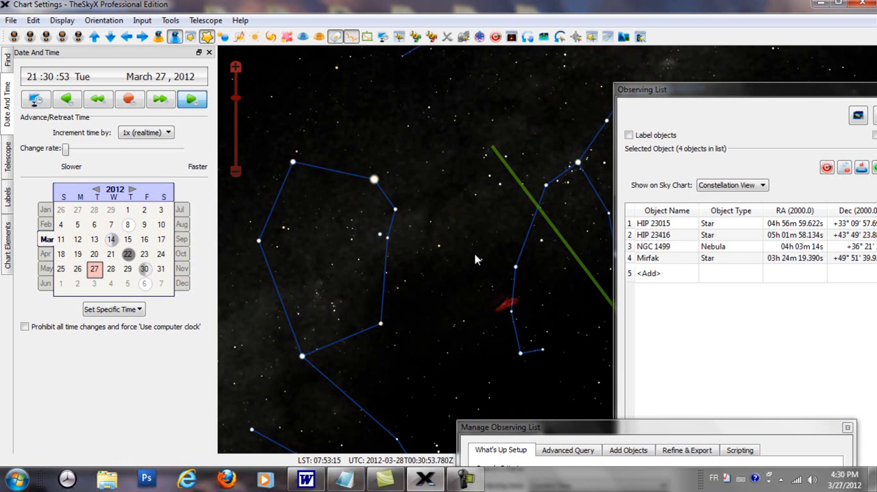
click(517, 269)
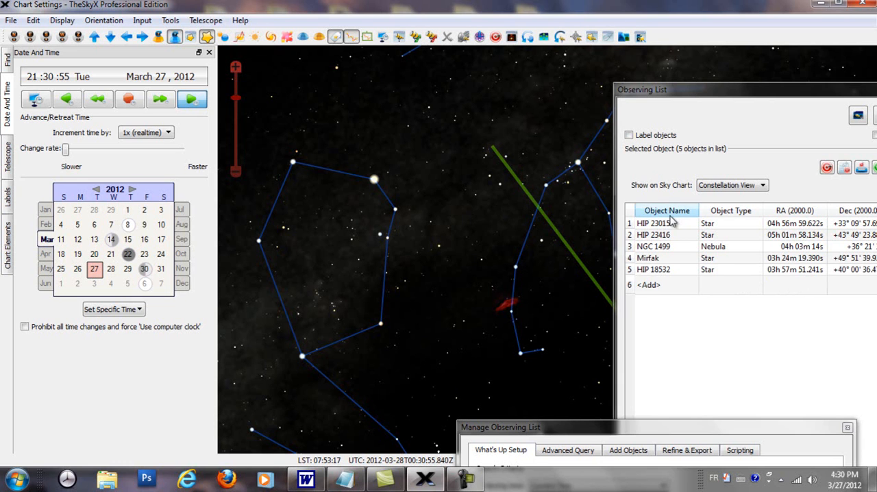
Clear the hand-picked objects from the observing list and reposition the Manage Observing List window to reveal the list
drag(720, 96, 723, 67)
drag(564, 432, 430, 57)
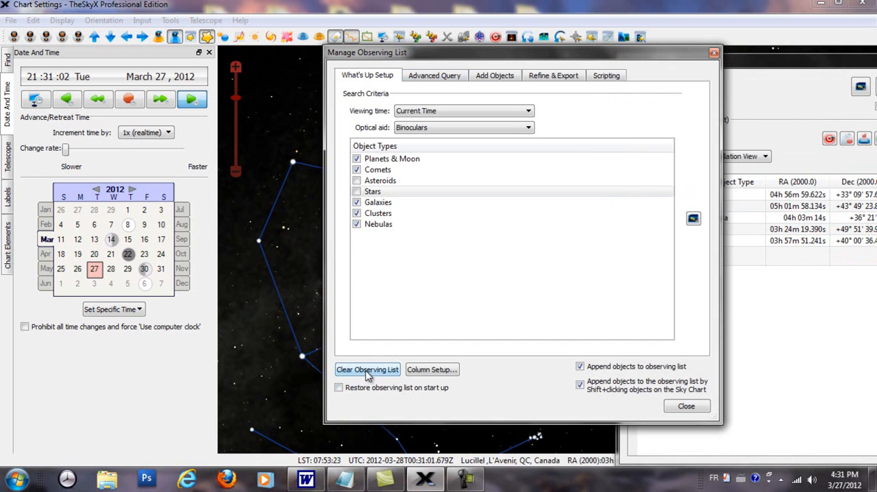
click(368, 373)
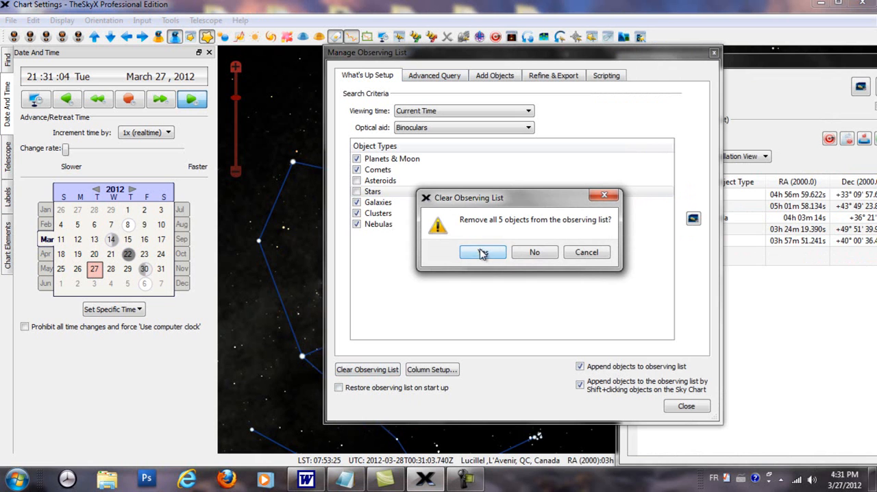
click(483, 252)
drag(583, 55, 720, 184)
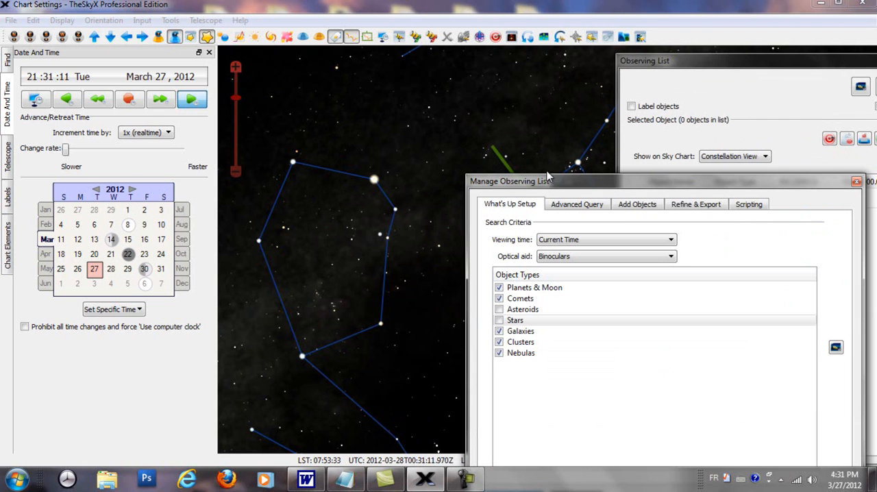
drag(562, 182, 481, 141)
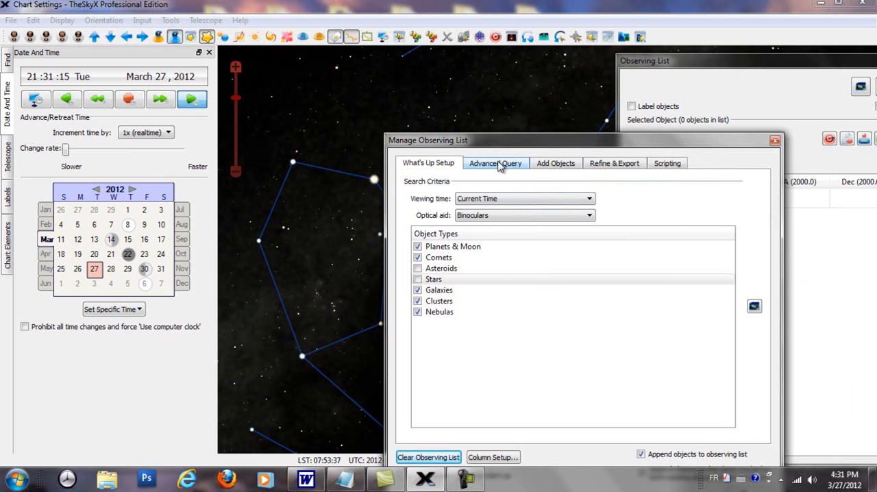
Examine the Advanced Query settings for saved queries, object types and databases, filters, constellation and other options
click(418, 279)
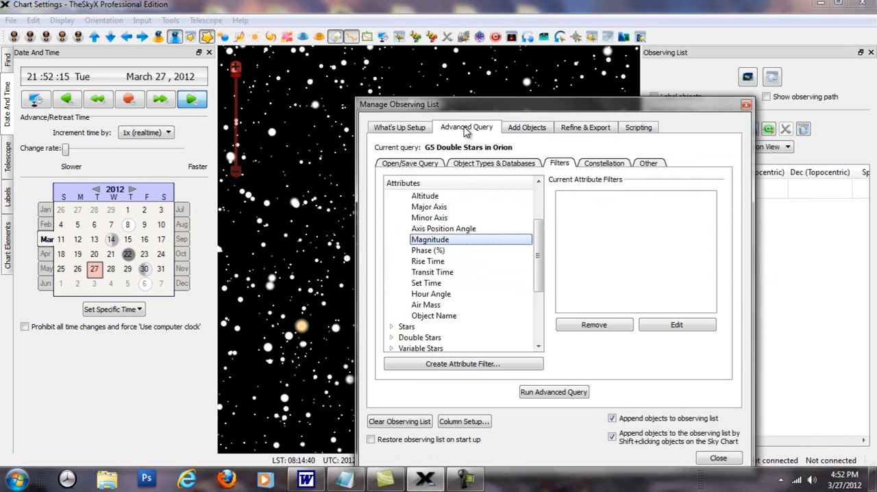
click(411, 164)
click(480, 166)
click(558, 164)
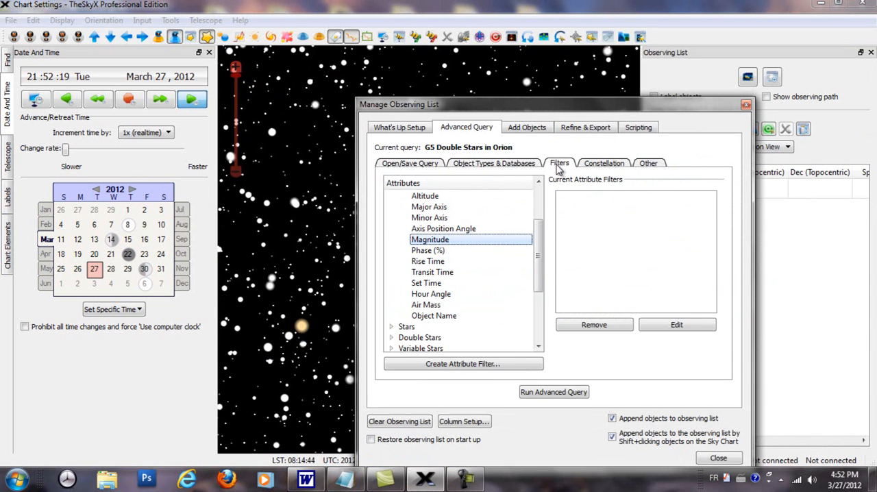
click(601, 166)
click(640, 166)
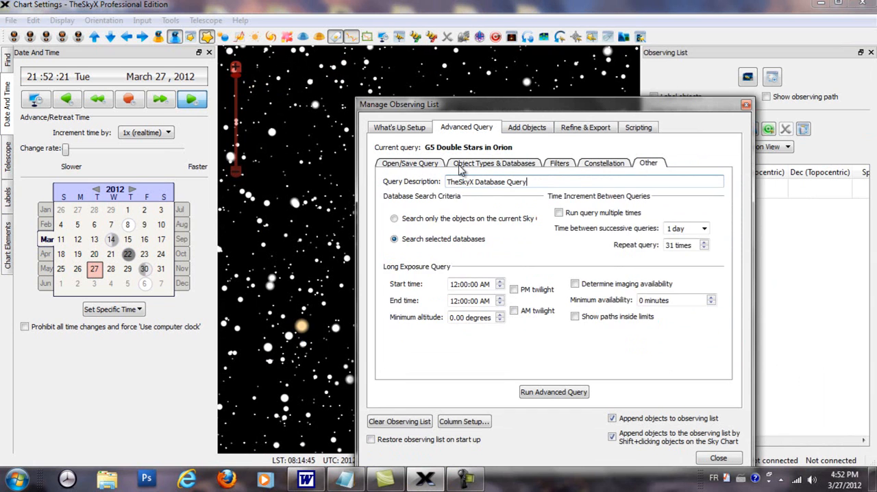
click(419, 166)
click(485, 166)
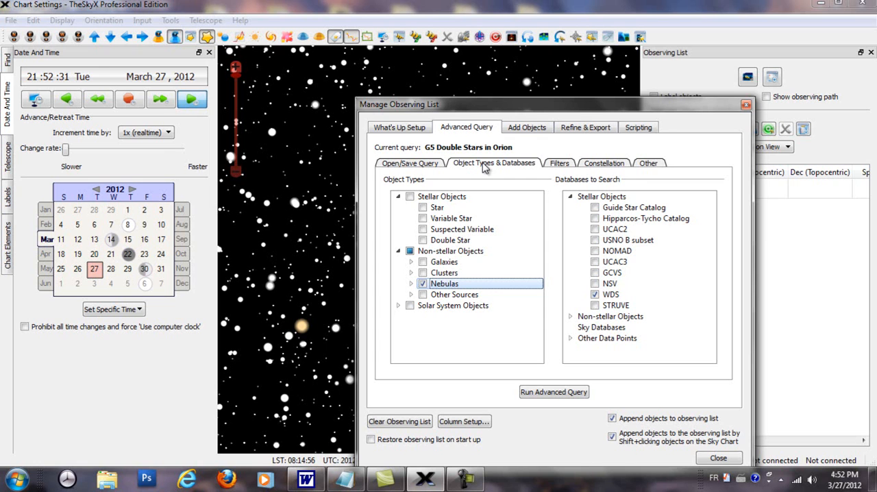
Browse the saved database queries and open G5 Double Stars in Orion.dbq
click(427, 169)
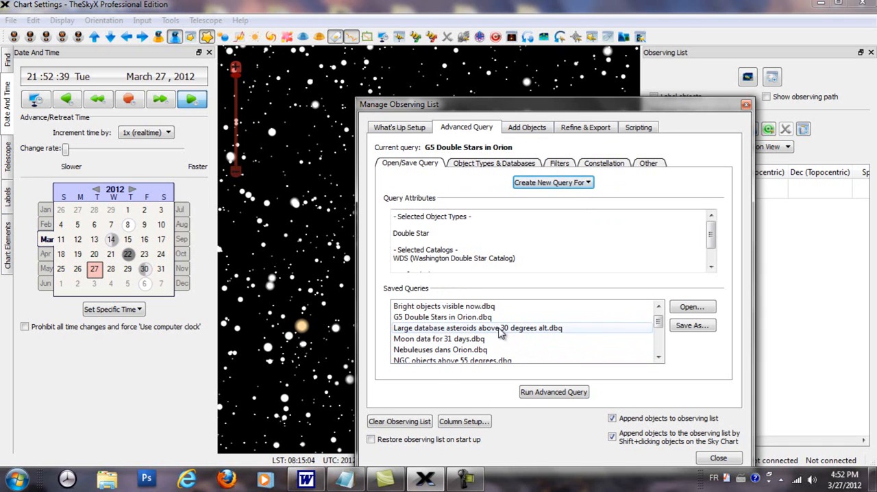
mouse_move(658, 324)
mouse_down()
mouse_move(660, 341)
mouse_move(661, 332)
mouse_up()
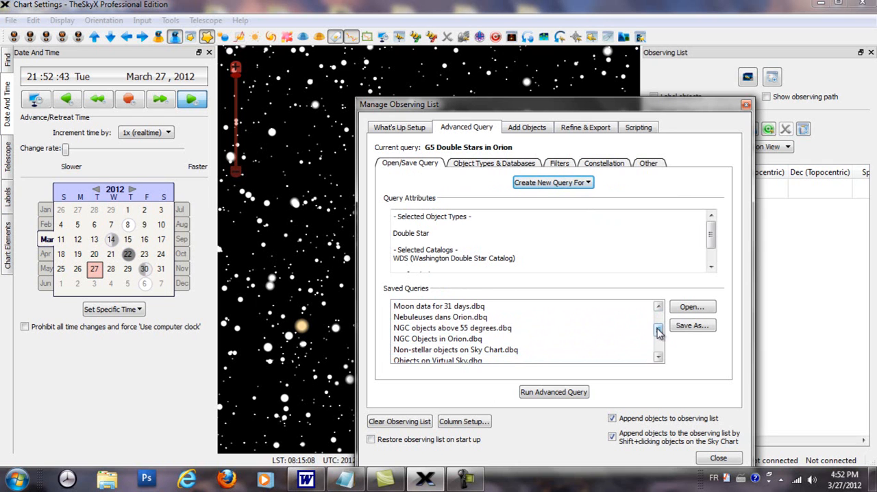
click(690, 311)
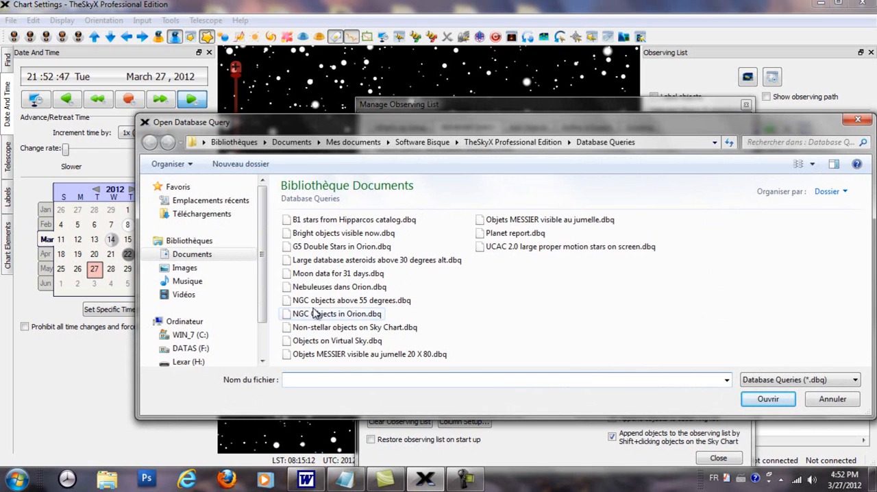
click(332, 248)
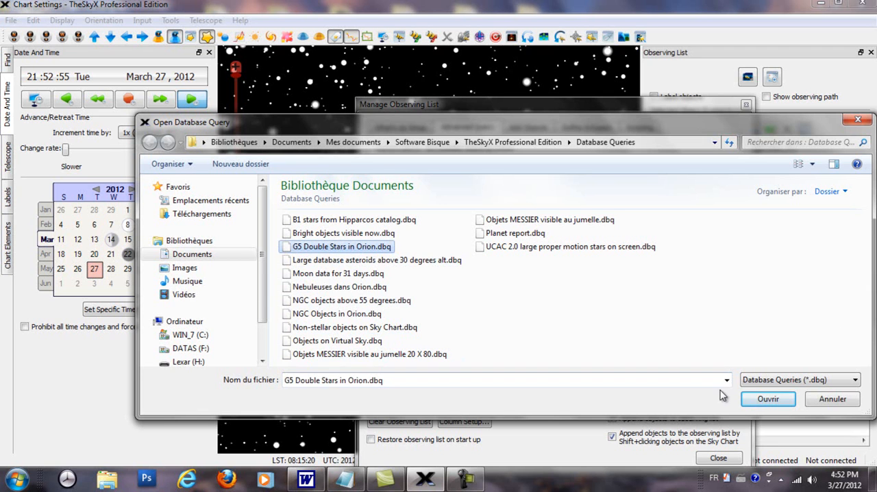
click(766, 400)
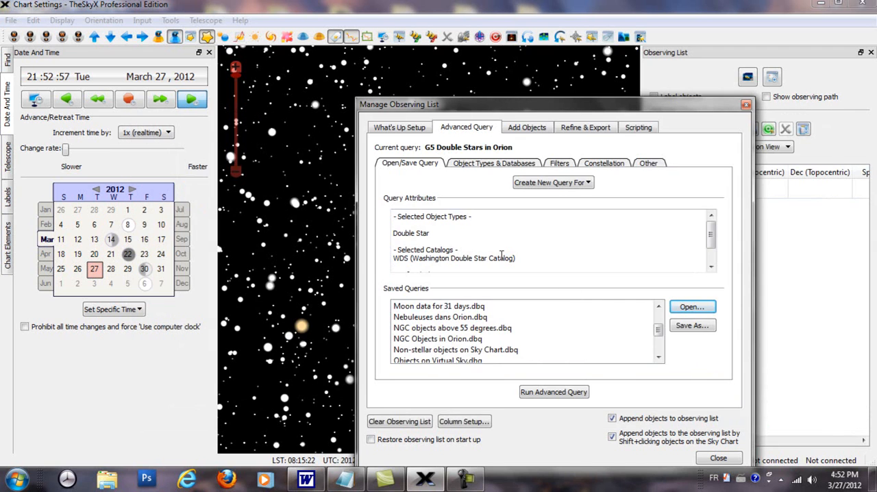
Review the attributes of the G5 Double Stars in Orion query, run it, and close the Manage Observing List window
drag(714, 237, 732, 210)
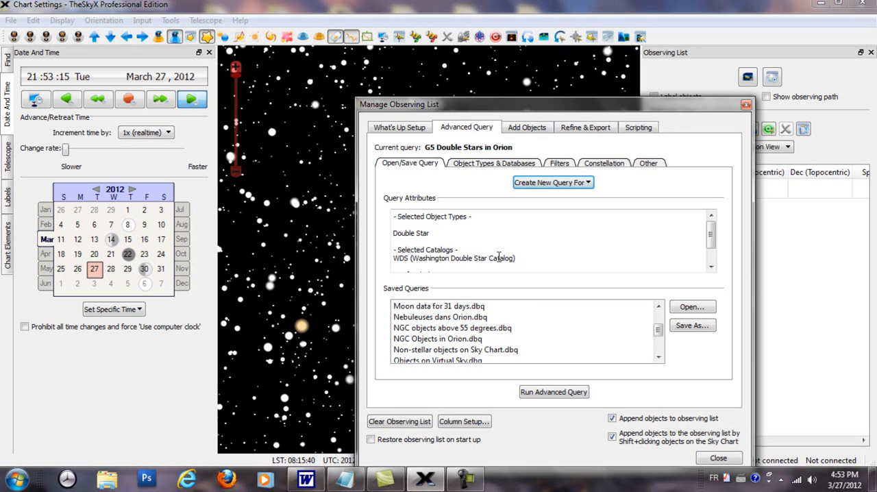
drag(711, 235, 713, 255)
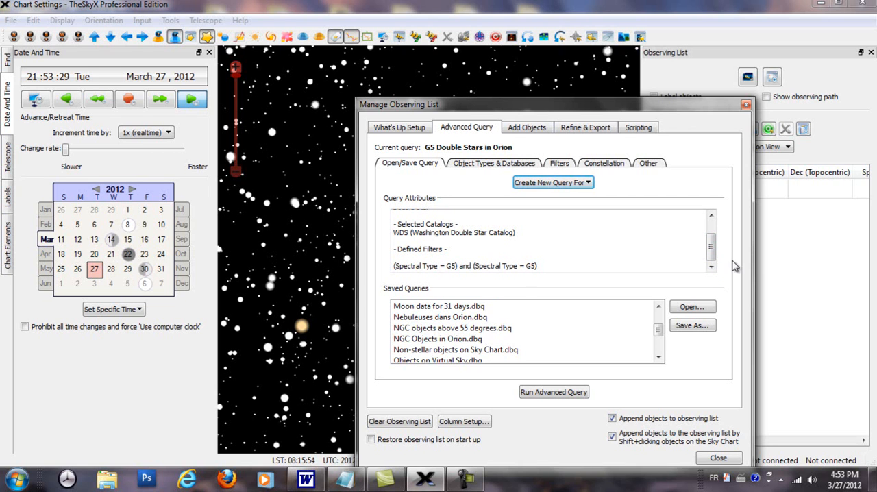
mouse_move(712, 248)
mouse_down()
mouse_move(716, 228)
mouse_move(720, 256)
mouse_up()
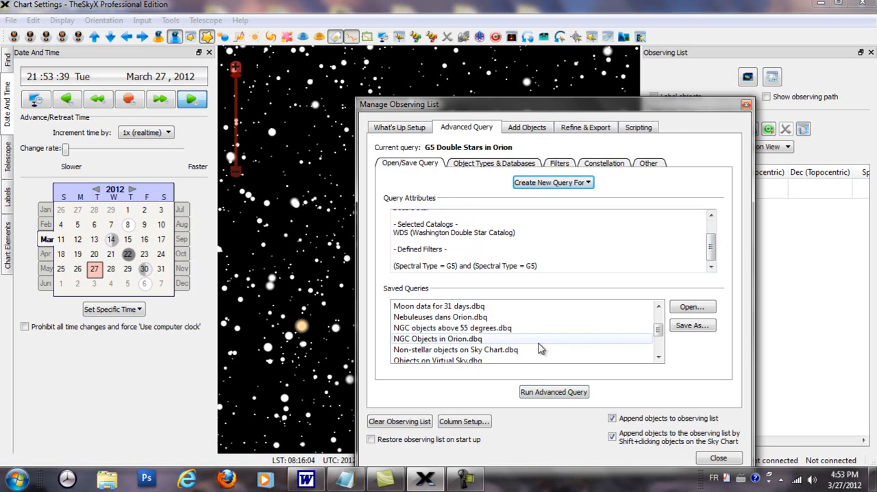
click(538, 397)
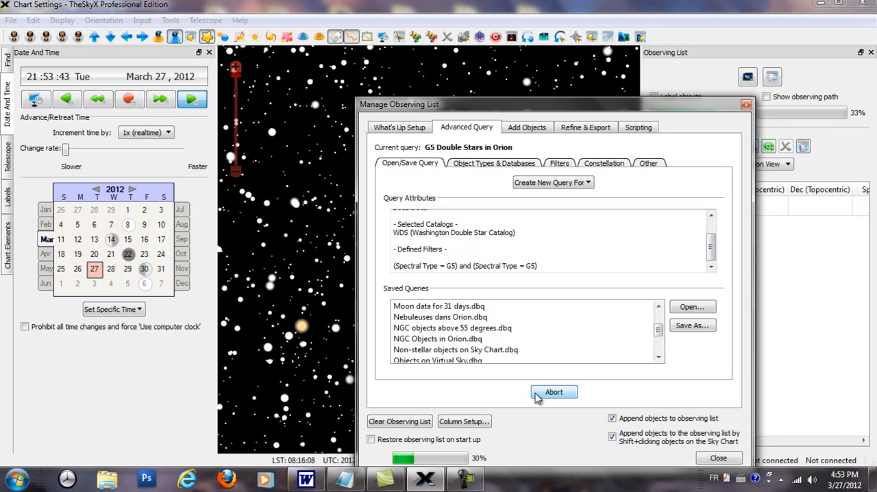
drag(675, 110, 443, 202)
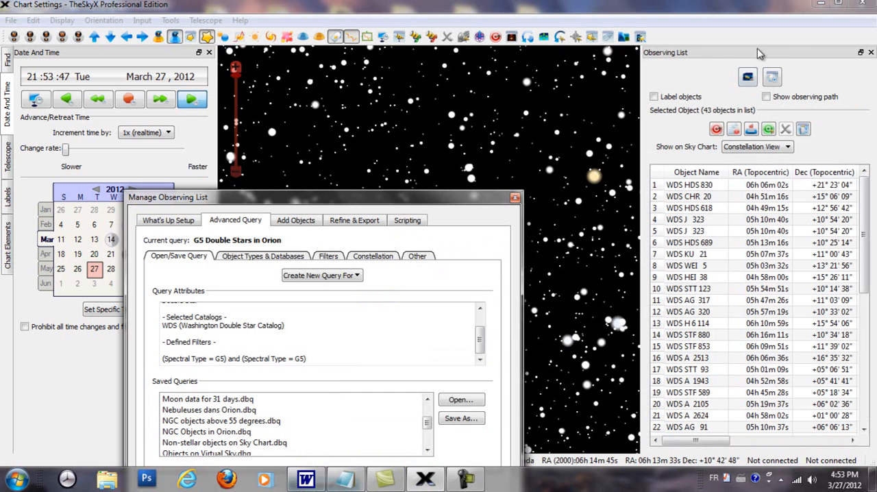
click(515, 197)
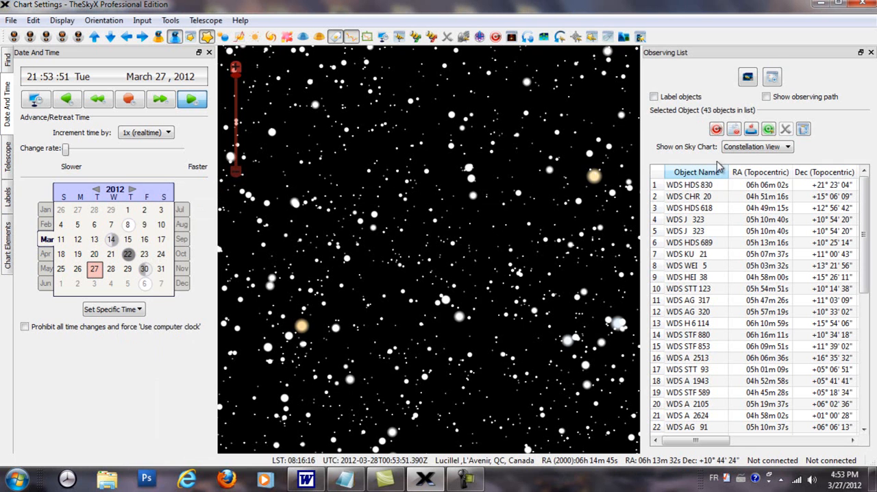
Undock and widen the Observing List, fitting the spectral type, angular separation and both component magnitude columns to their contents
drag(773, 61, 523, 96)
drag(634, 178, 873, 199)
drag(723, 89, 438, 86)
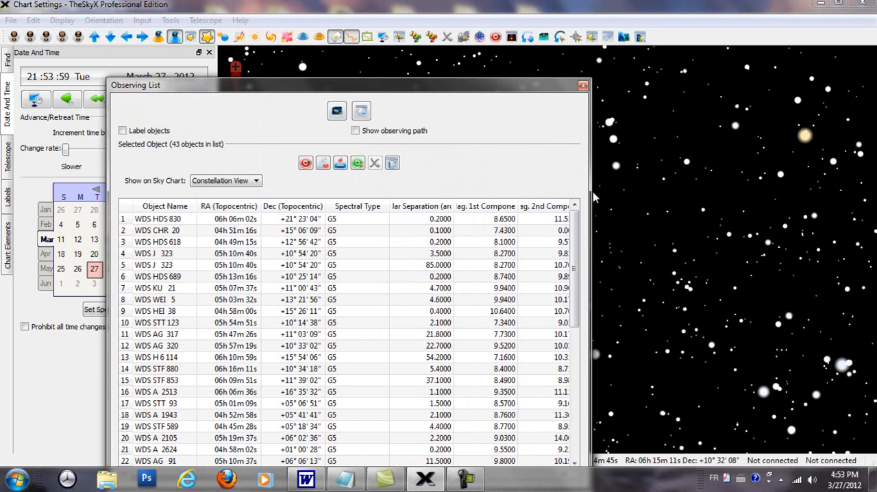
drag(589, 190, 809, 178)
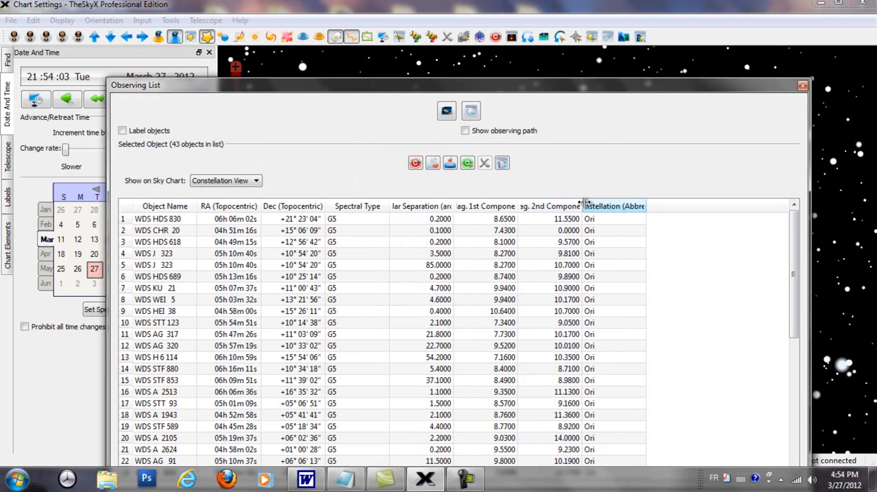
drag(581, 203, 599, 203)
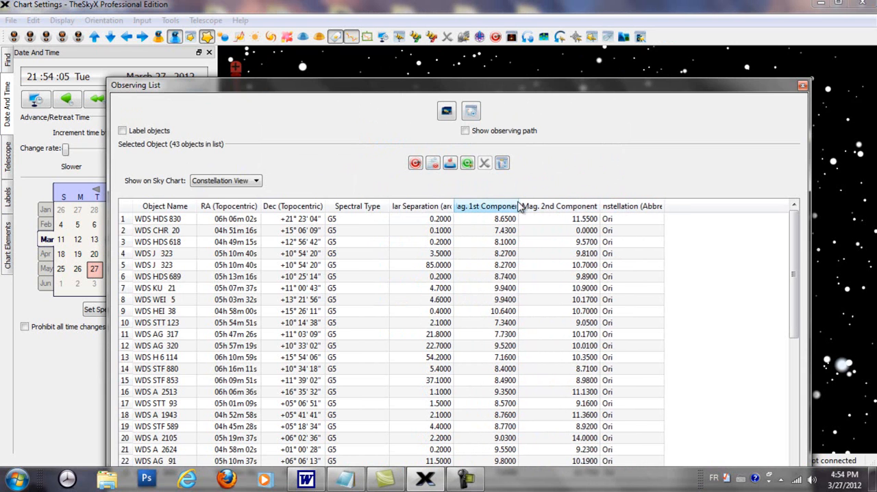
double_click(518, 201)
double_click(454, 205)
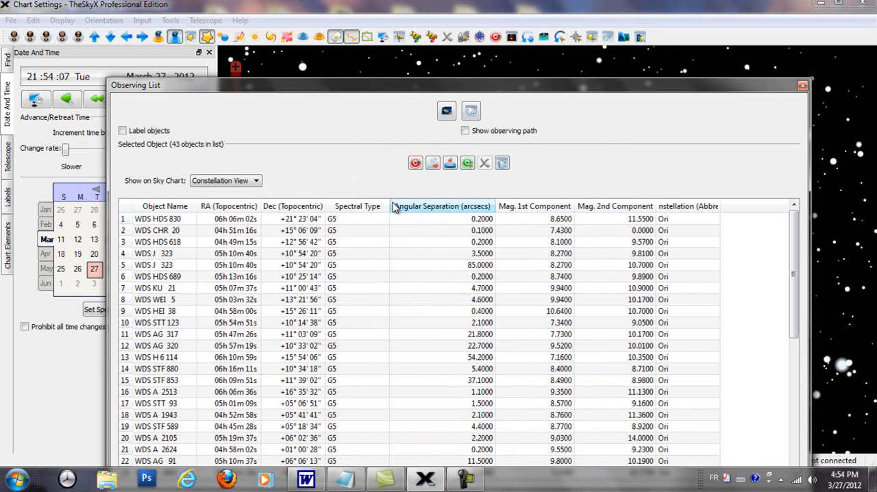
double_click(391, 205)
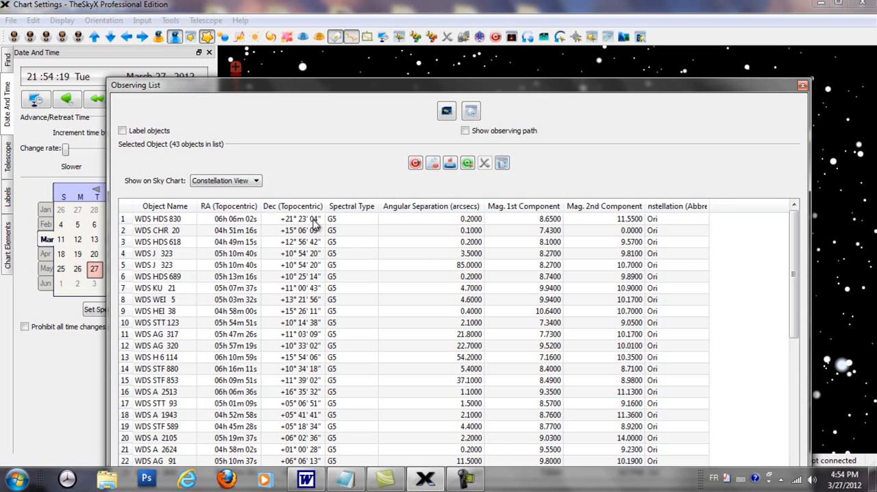
Look through the listed double stars and show the 85-arcsecond WDS J 323 pair on the sky chart
scroll(343, 294, down, 7)
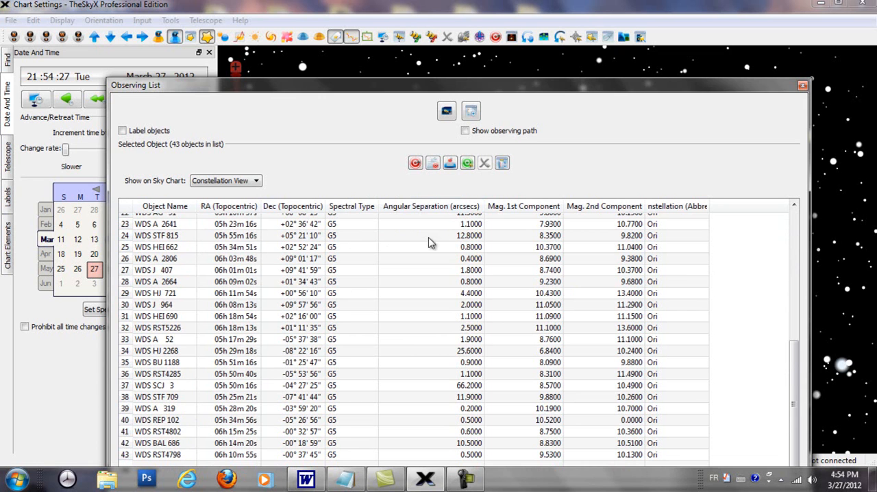
scroll(411, 236, up, 7)
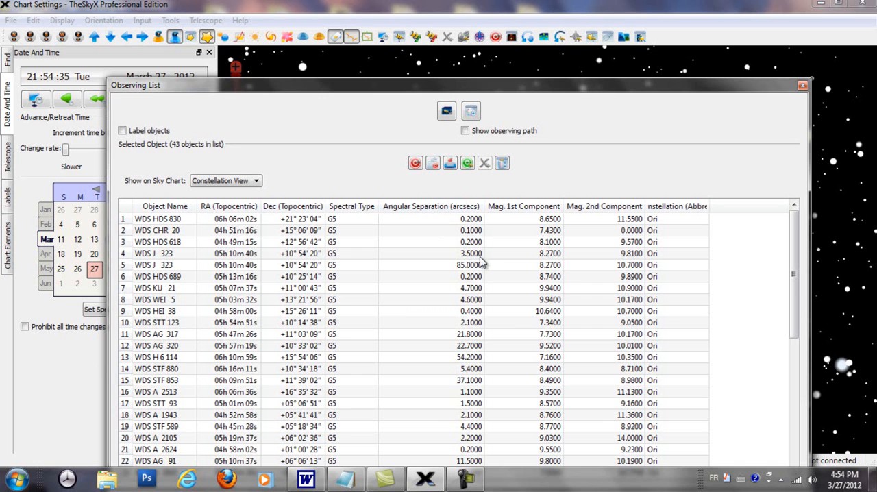
click(472, 265)
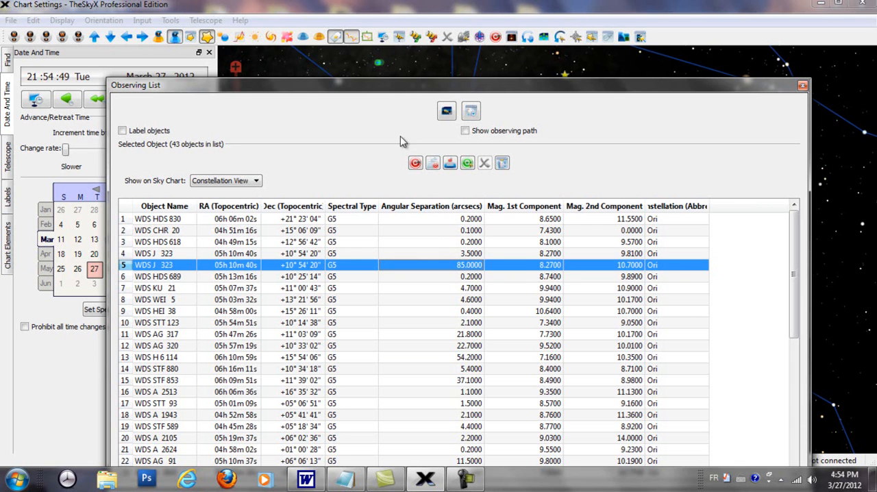
drag(408, 89, 870, 92)
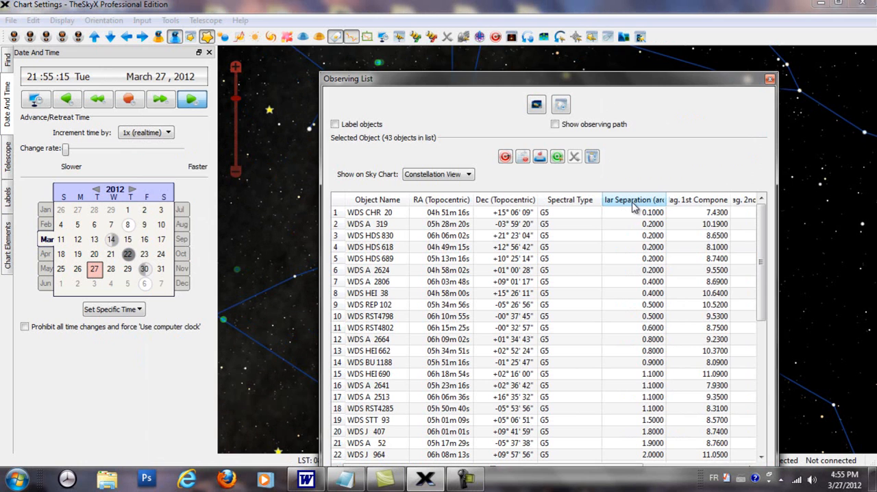
Sort the observing list by descending angular separation and move it aside to uncover the sky chart
click(634, 204)
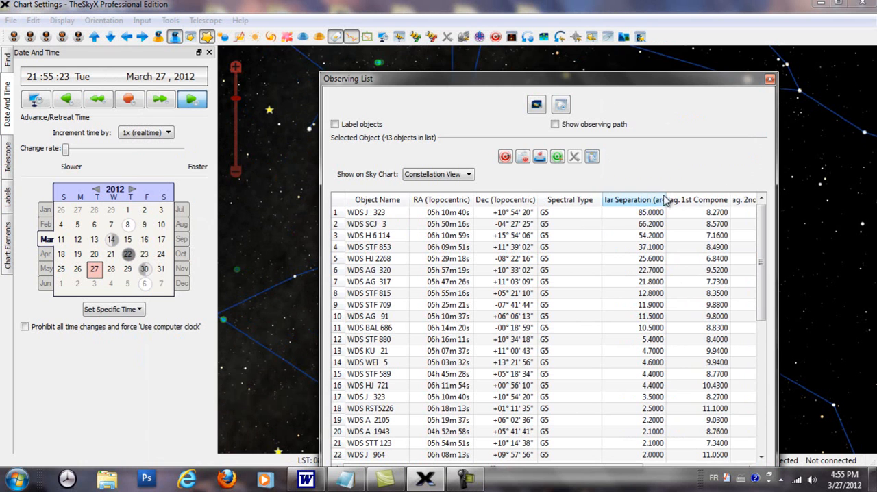
double_click(665, 200)
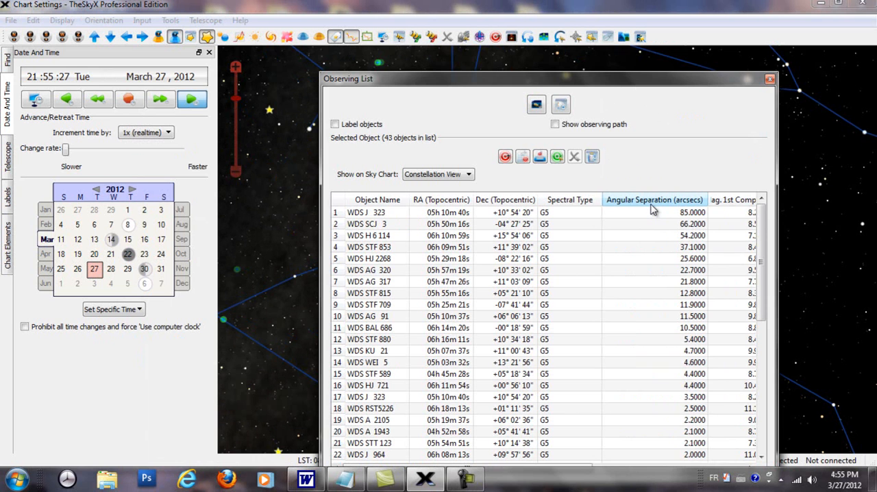
drag(603, 84, 871, 100)
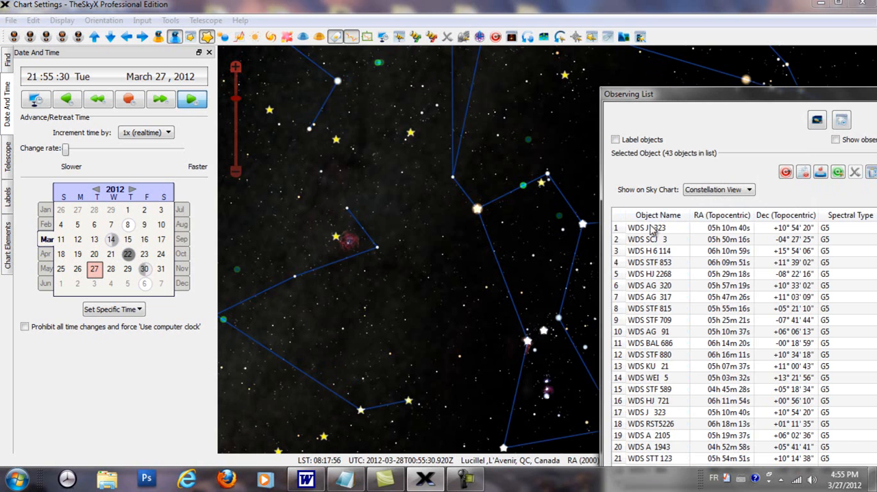
Show the two widest pairs, WDS J 323 and WDS SCJ 3, on the sky chart in Constellation View
click(651, 229)
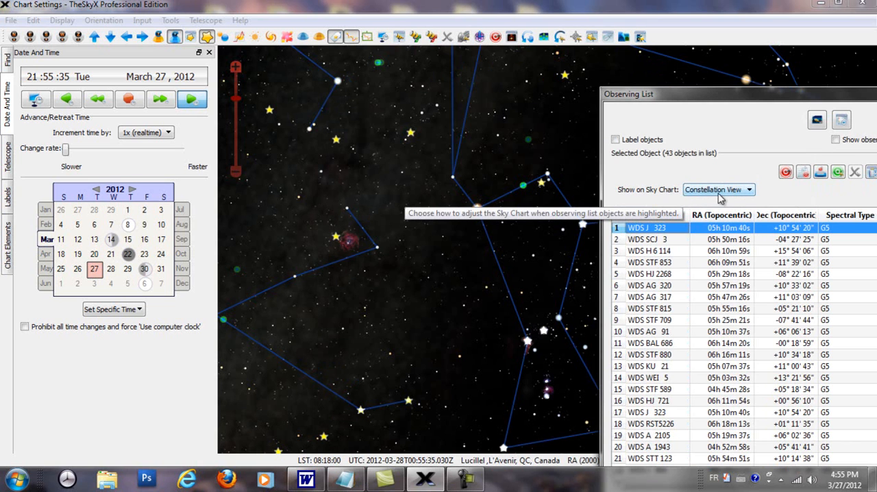
drag(686, 94, 801, 110)
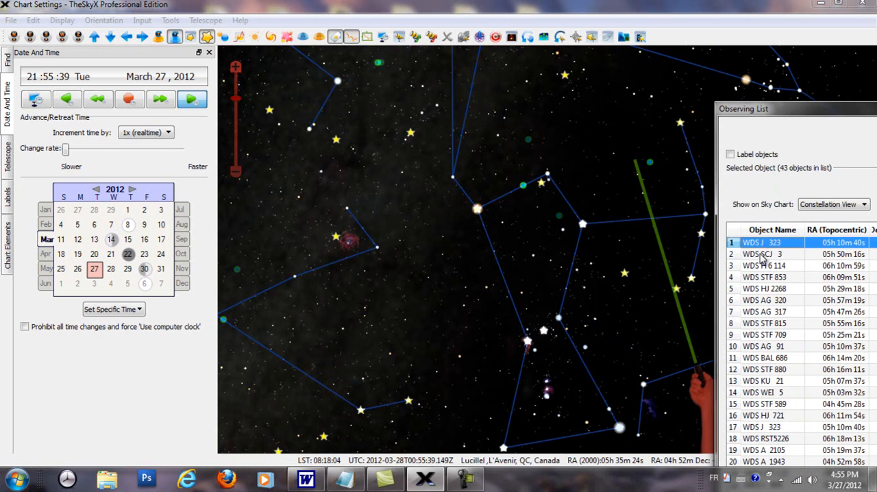
click(760, 254)
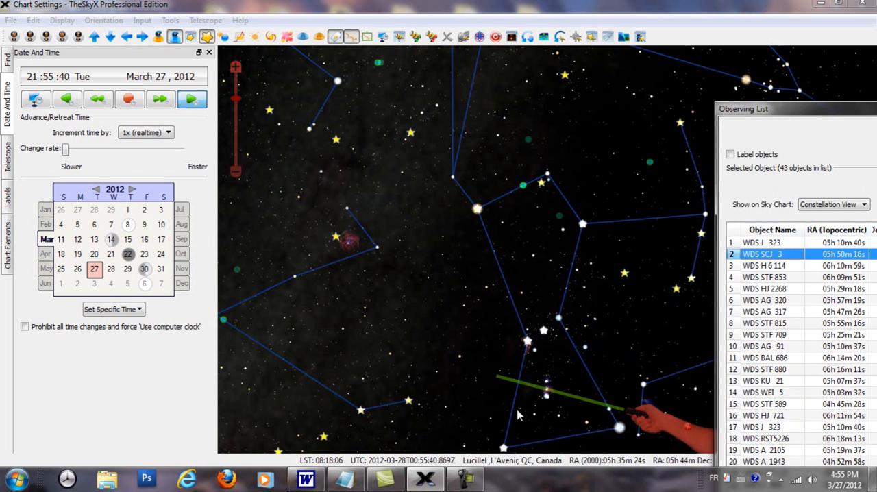
Point out WDS J 323 on the sky chart again and examine it up close
click(757, 243)
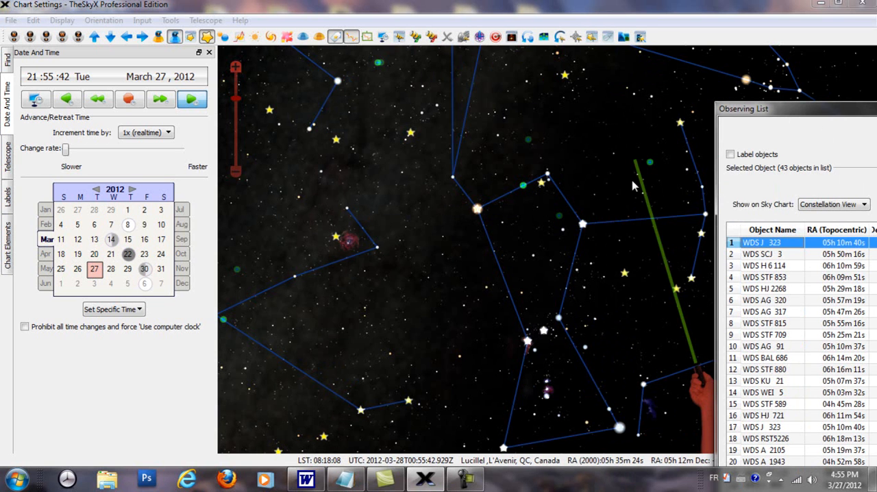
scroll(643, 182, up, 2)
drag(662, 172, 478, 316)
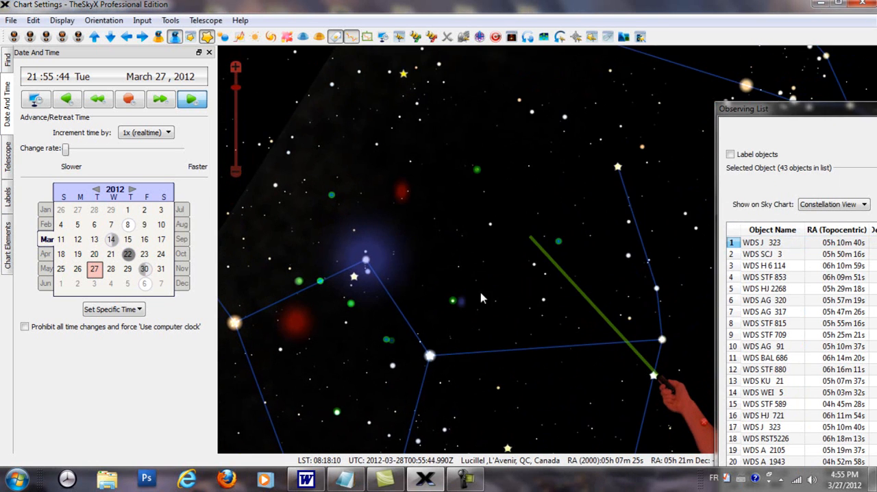
scroll(510, 268, up, 1)
scroll(510, 267, up, 4)
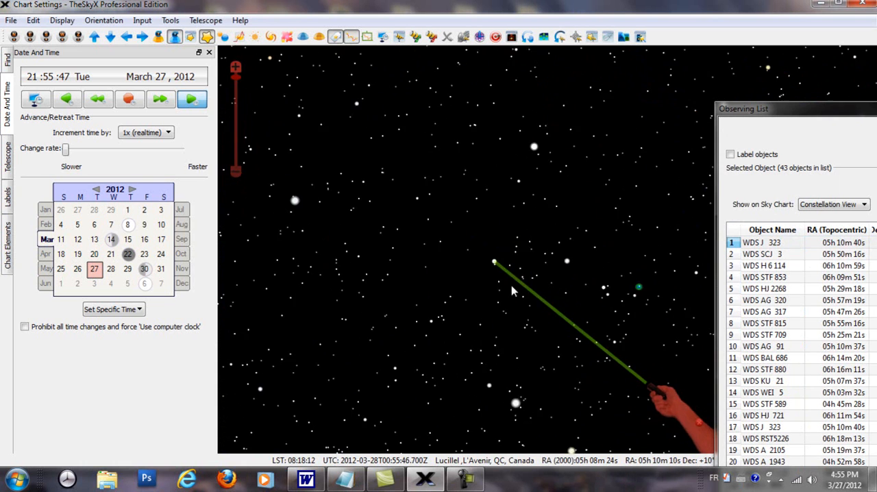
scroll(494, 289, up, 1)
drag(429, 299, 634, 268)
scroll(602, 286, up, 3)
drag(517, 376, 536, 309)
scroll(540, 283, up, 2)
scroll(540, 286, up, 3)
scroll(540, 286, down, 4)
Select WDS SCJ 3 and change how listed objects are shown on the sky chart to Center and Frame
click(754, 254)
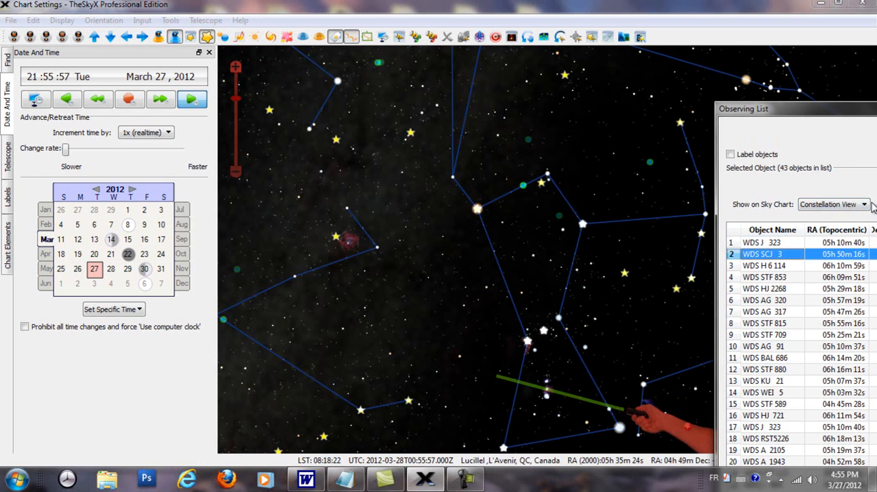
click(864, 204)
click(834, 249)
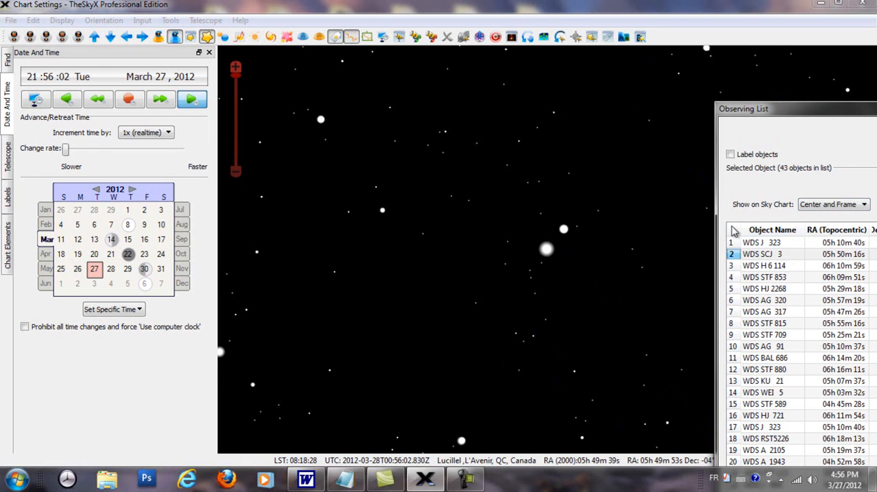
Raise the spectral color amount to 10 in the Star Options
click(191, 38)
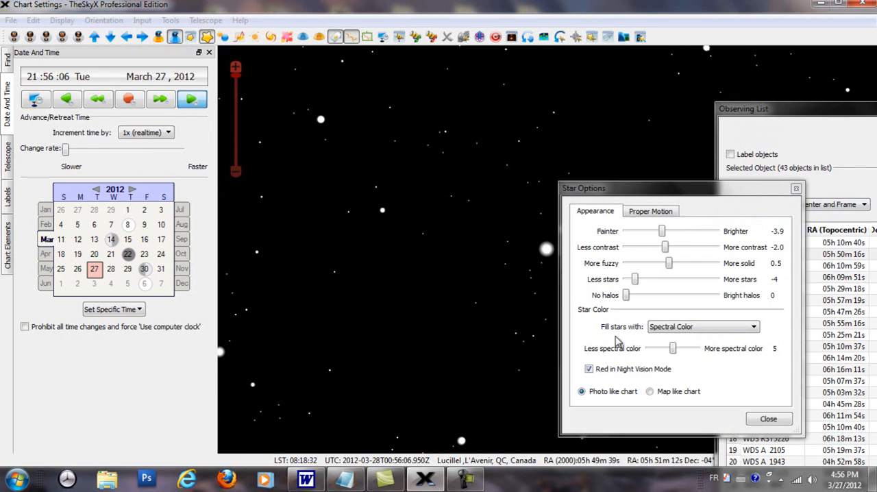
click(674, 349)
drag(674, 349, 713, 350)
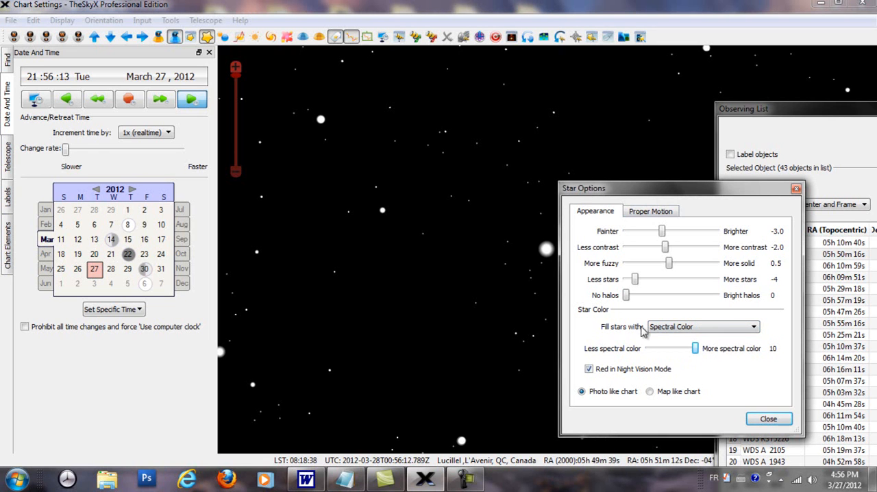
click(768, 419)
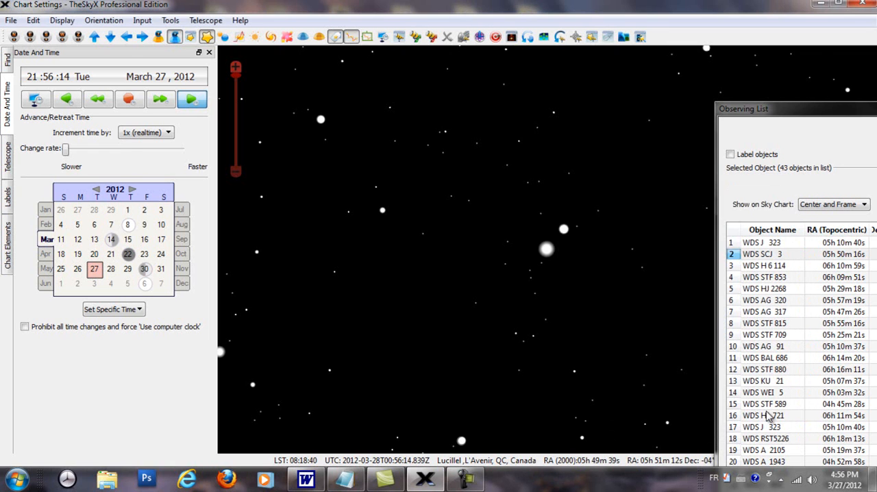
View the widest double stars framed on the sky chart, from WDS J 323 and WDS STF 853 through WDS BAL 686, ending on WDS AG 91
click(752, 246)
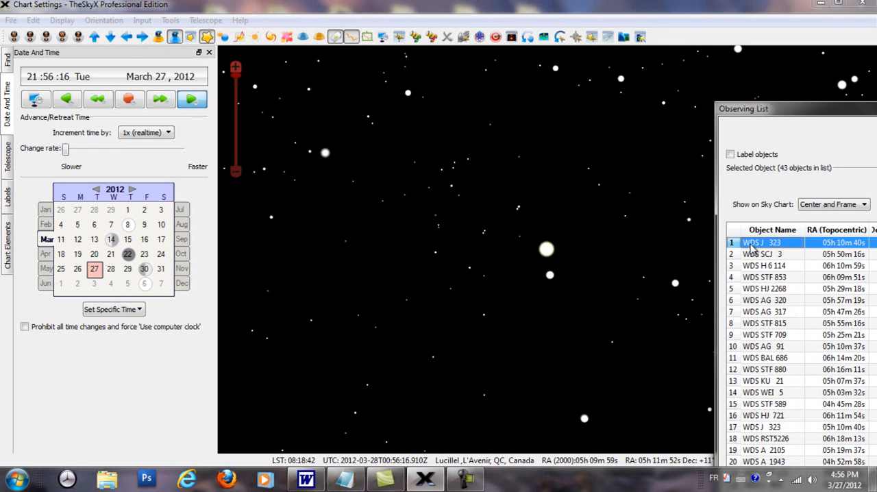
click(754, 280)
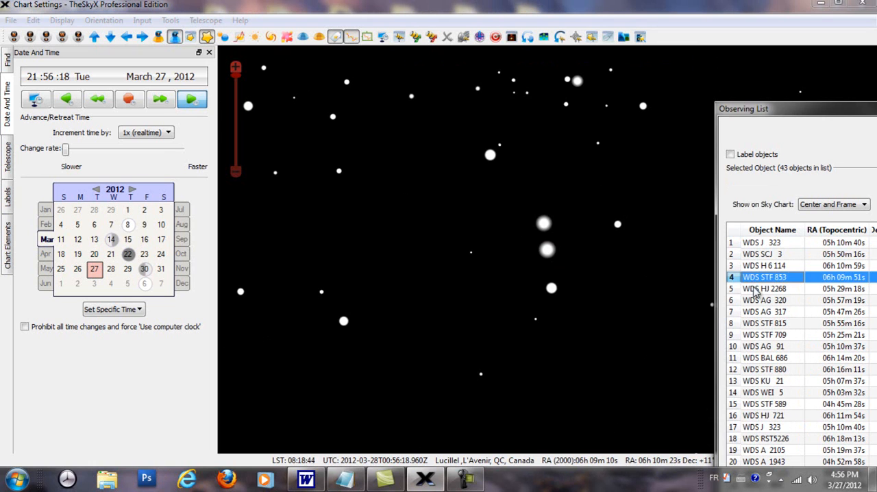
click(755, 290)
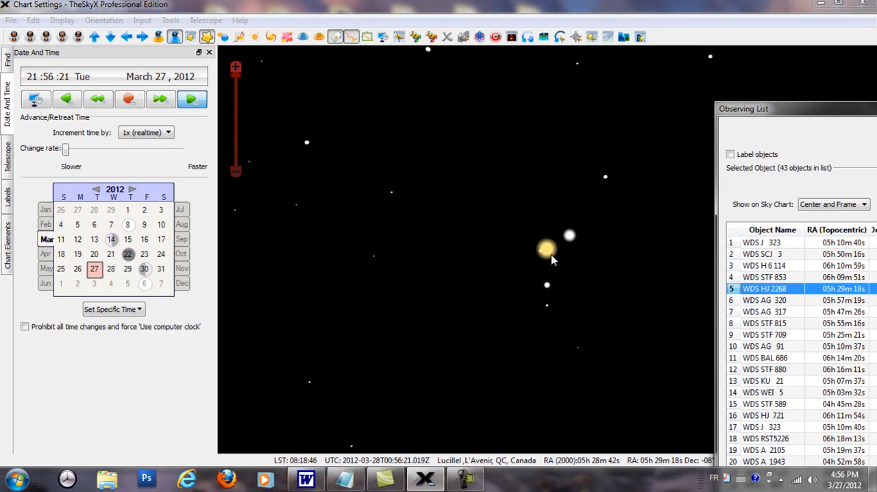
click(770, 303)
click(765, 314)
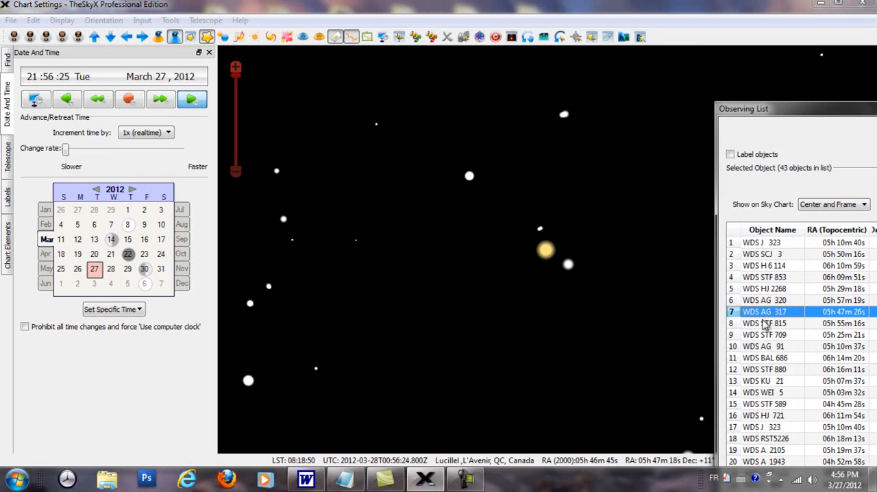
click(765, 327)
click(762, 336)
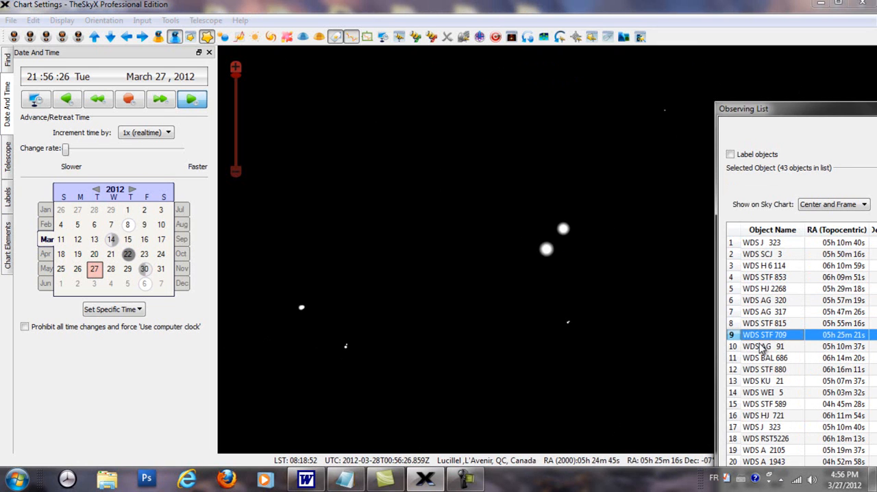
click(762, 347)
click(760, 359)
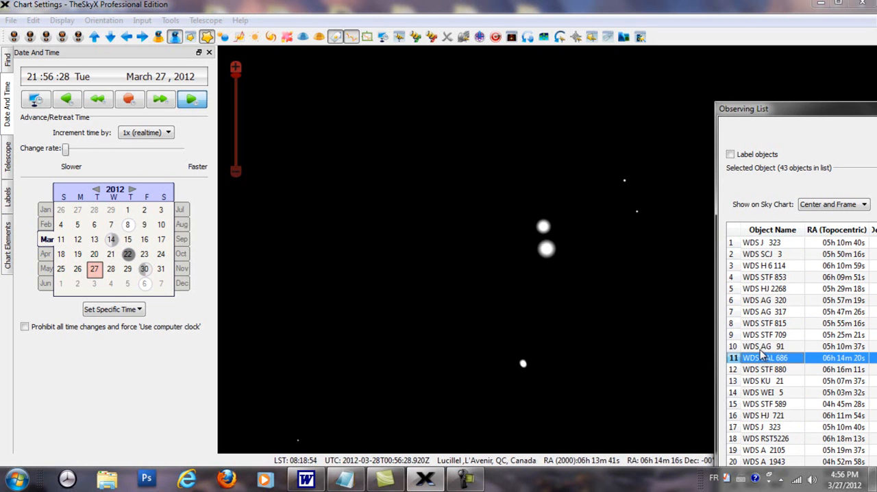
click(762, 347)
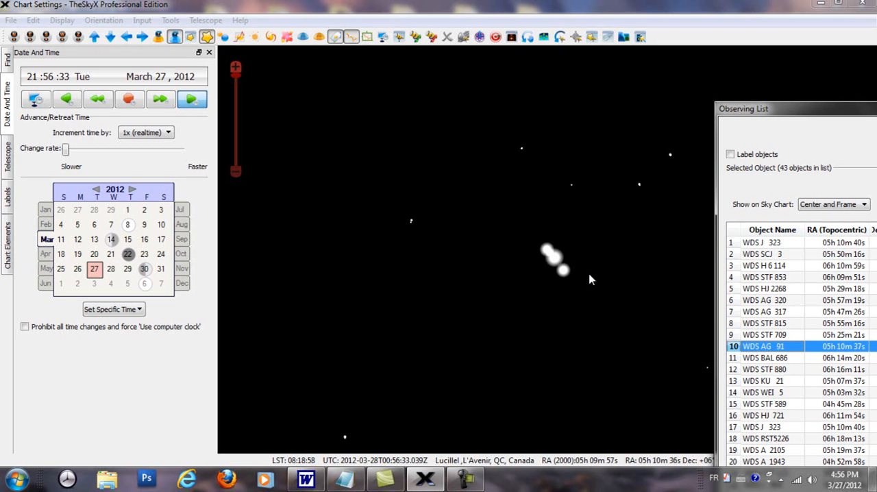
View more listed double stars framed on the sky chart, including WDS BAL 686, WDS STF 880, WDS WEI 5 and WDS STF 589
click(763, 359)
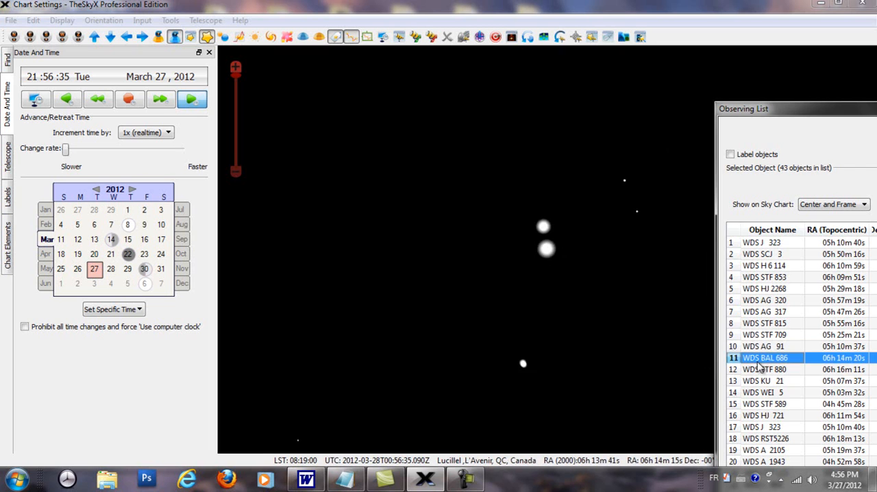
click(759, 370)
click(756, 392)
click(758, 405)
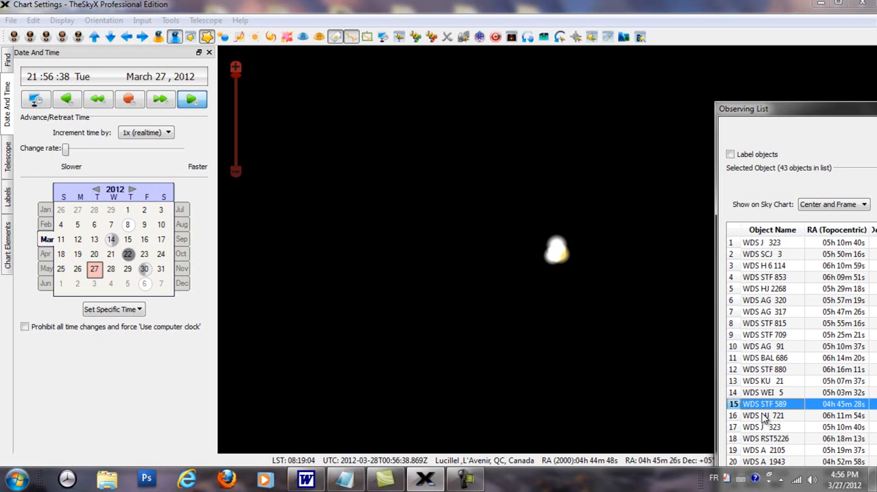
Open the observing list manager and remove all objects from the observing list
drag(794, 109, 550, 105)
click(170, 20)
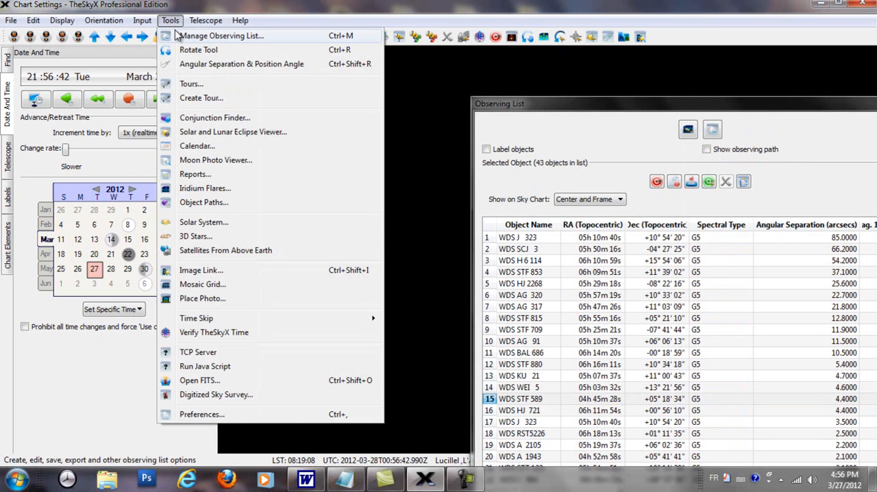
click(184, 37)
drag(266, 205, 307, 128)
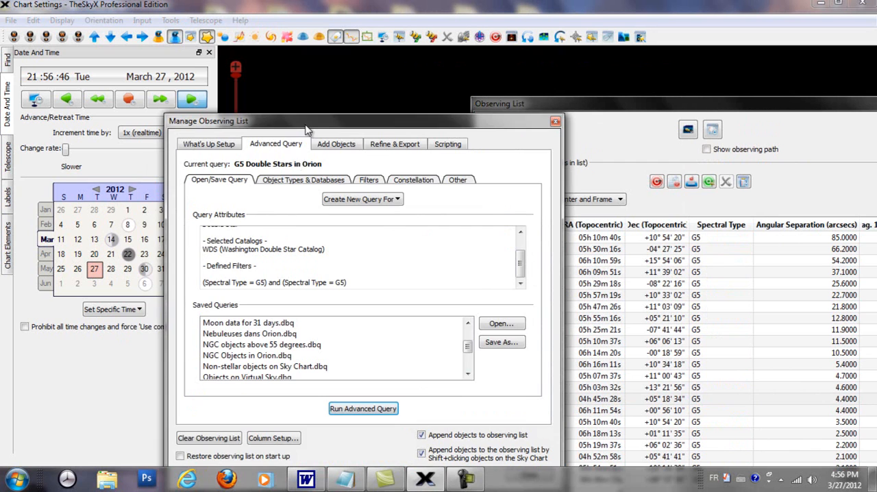
click(215, 439)
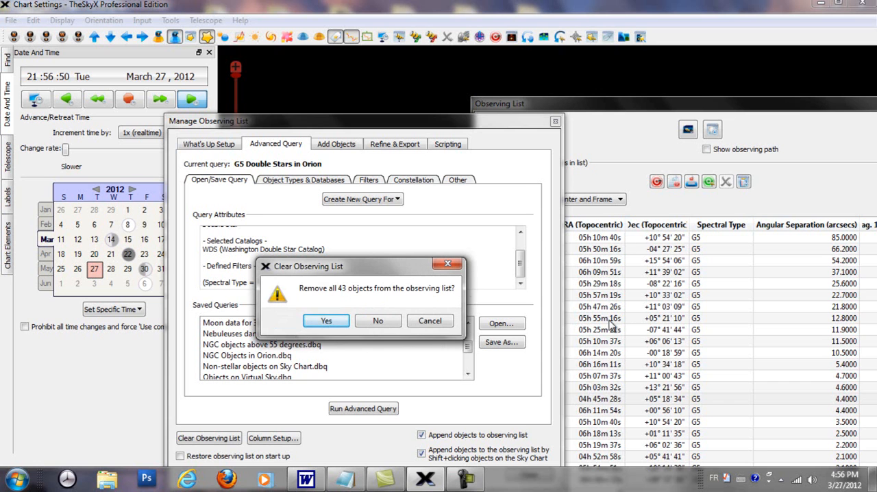
click(319, 323)
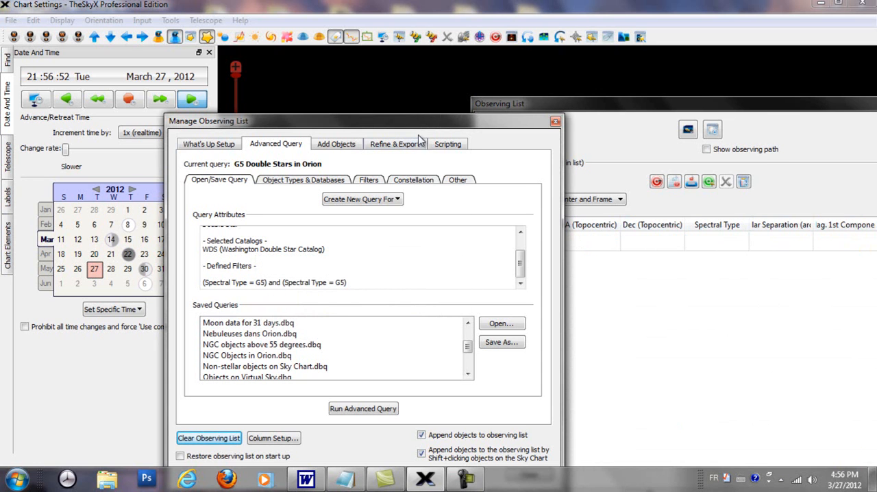
Change the advanced query's object types by deselecting Double Star and selecting Nebulas
drag(562, 122, 597, 96)
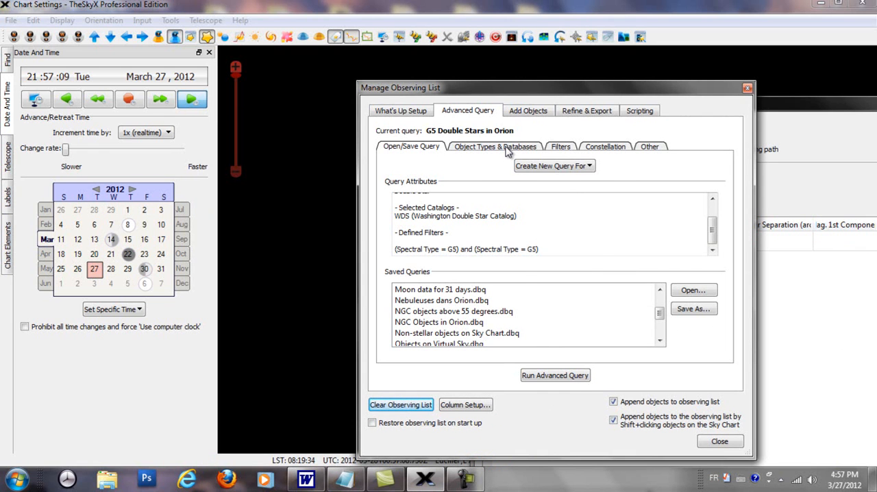
click(507, 150)
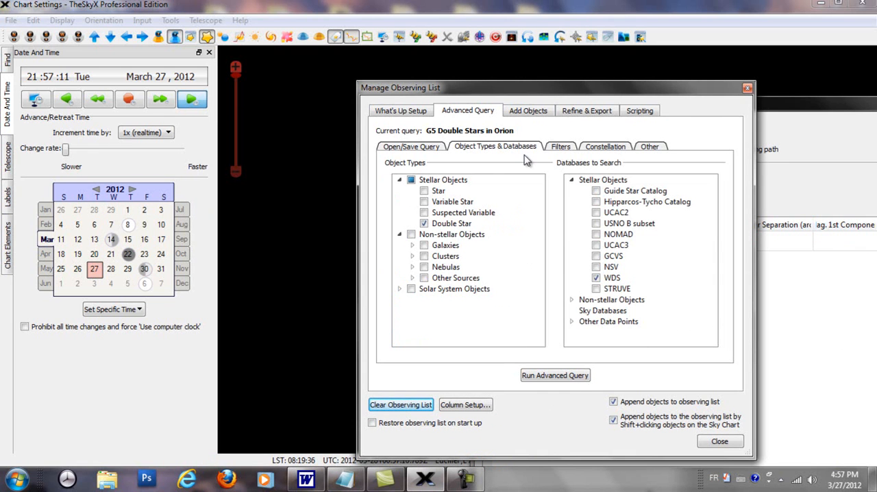
click(424, 224)
click(424, 224)
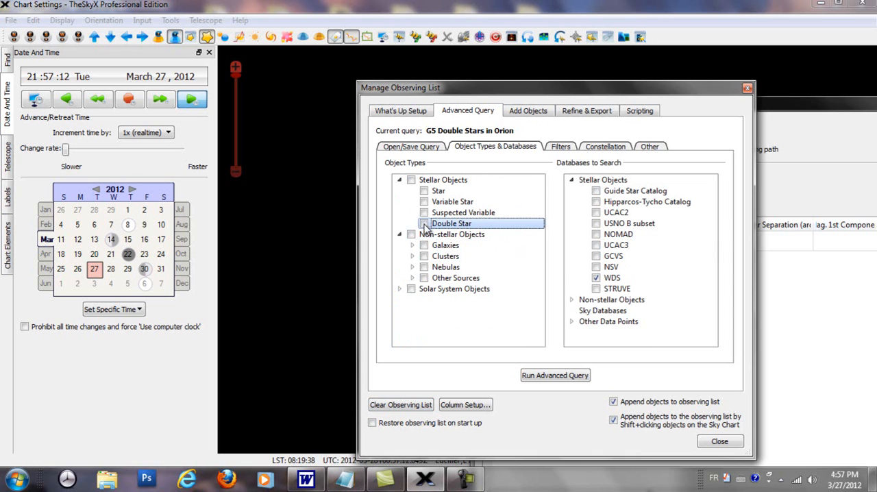
click(424, 268)
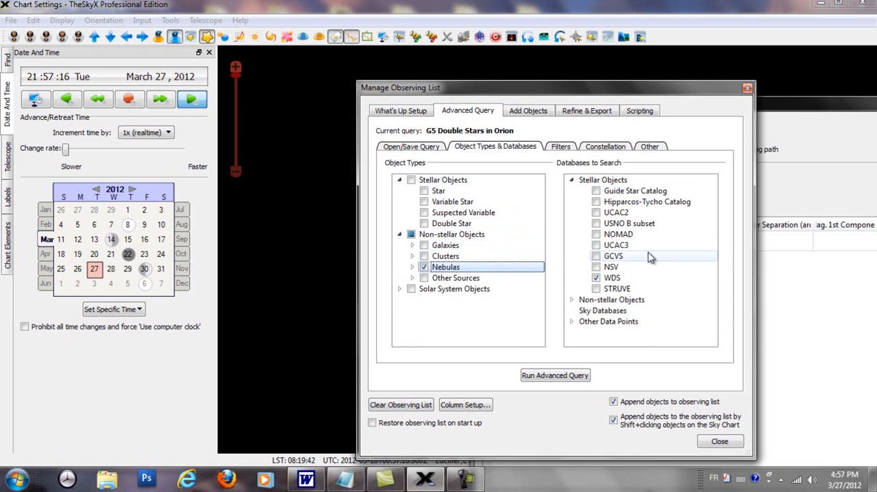
Replace the WDS database with the non-stellar databases PGC, NGC, IC, PLN, Lorenzin, SAC, Herschel, Caldwell and M in the query
click(596, 278)
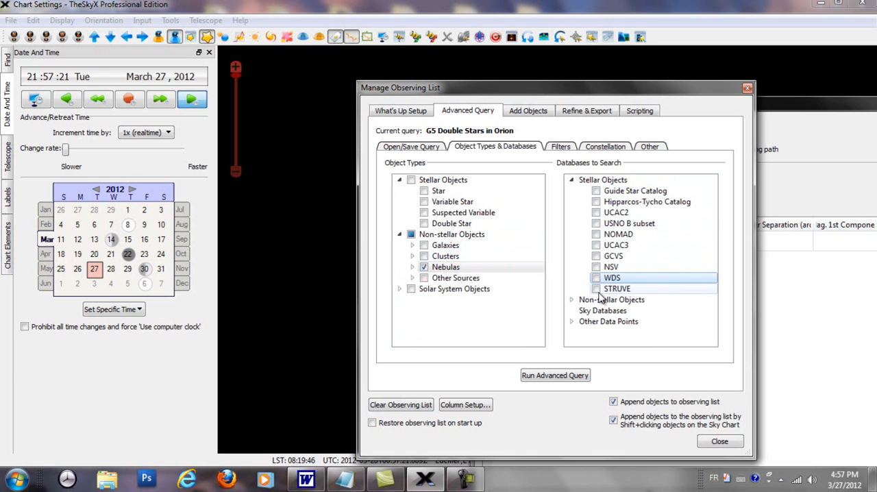
click(572, 301)
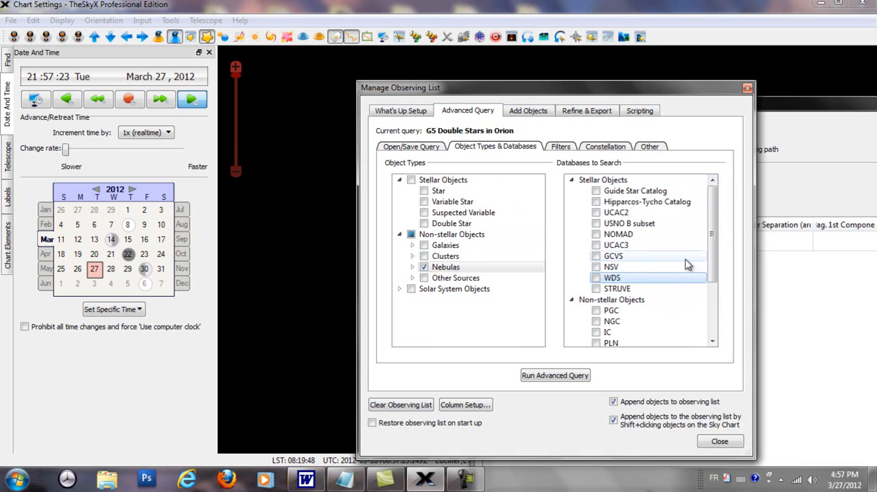
scroll(717, 277, down, 3)
click(596, 321)
click(596, 310)
click(596, 267)
click(596, 255)
click(596, 245)
click(595, 234)
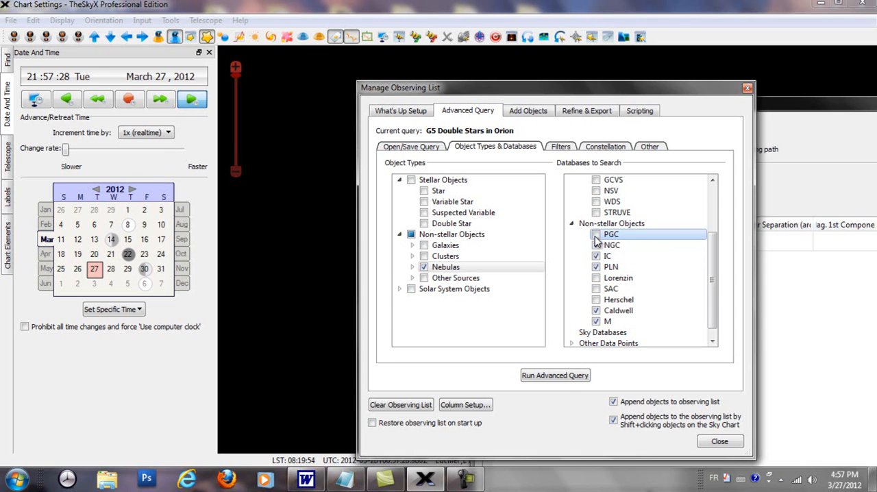
click(595, 277)
click(595, 289)
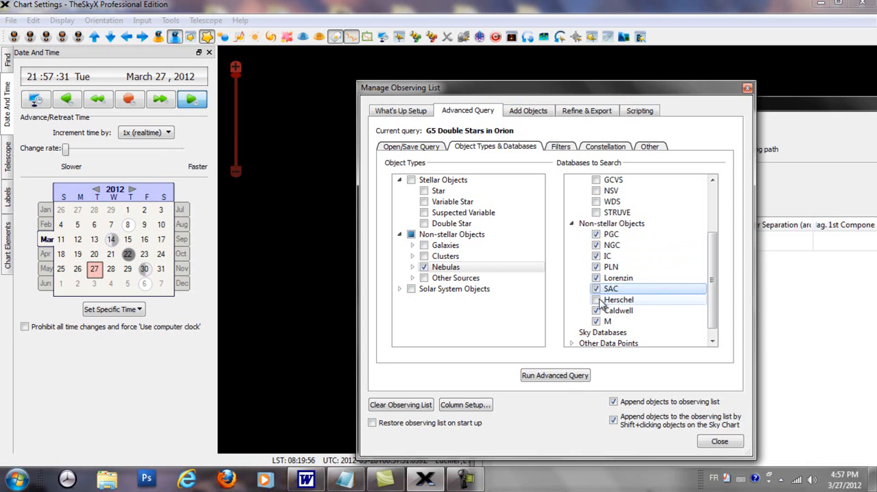
click(595, 299)
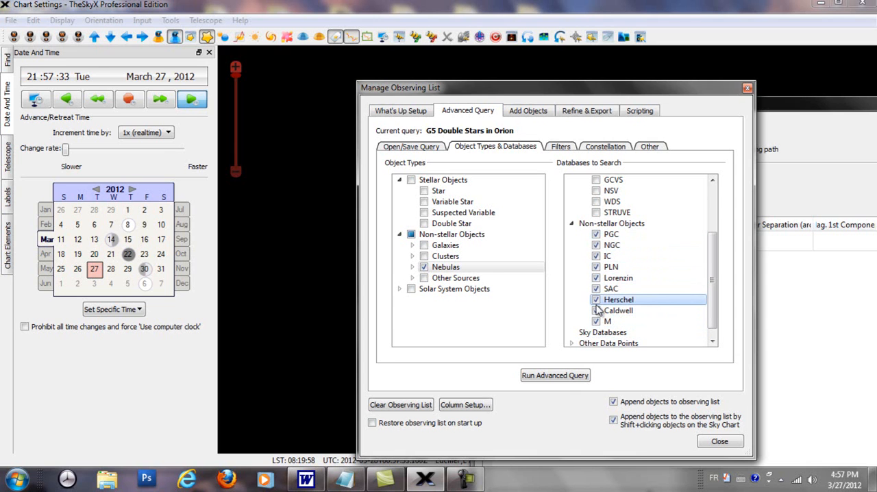
Remove both Spectral Type = G5 attribute filters from the query
click(561, 148)
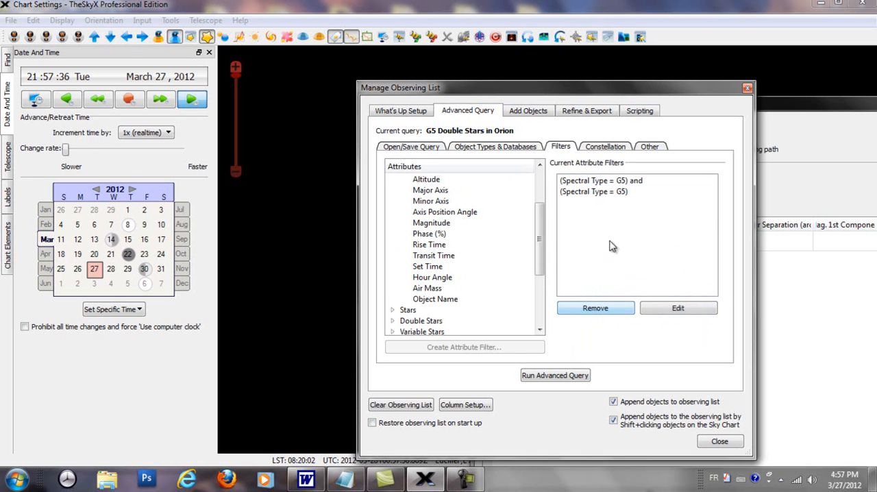
click(615, 191)
click(620, 182)
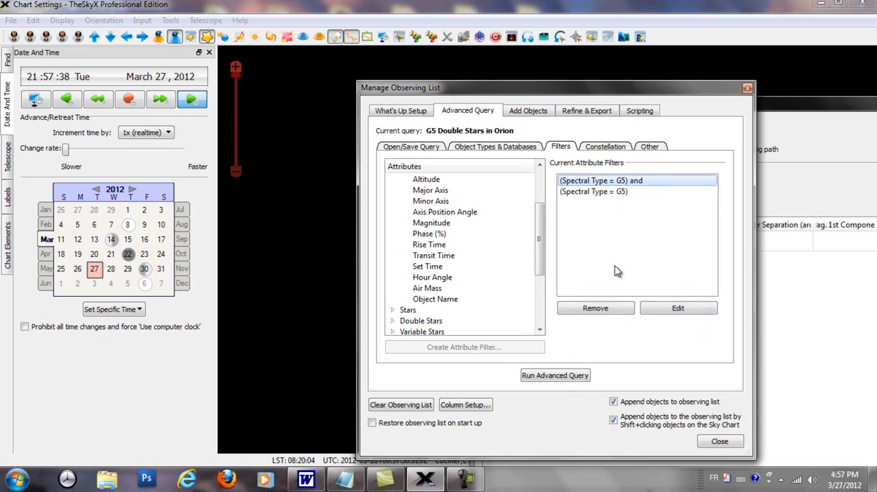
click(607, 309)
click(597, 183)
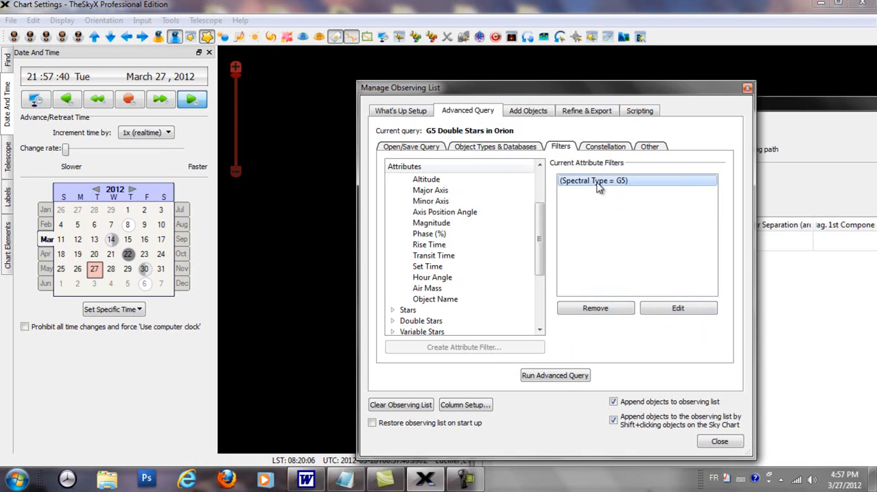
click(615, 313)
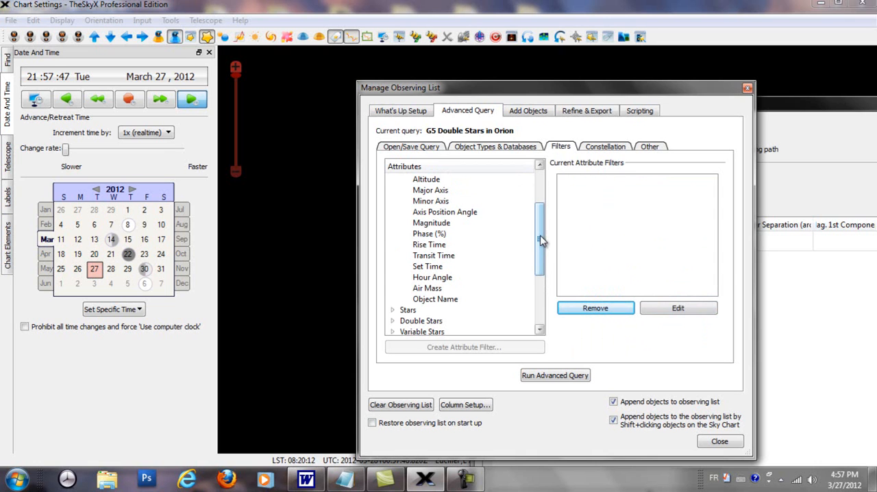
Create an attribute filter matching objects with Magnitude less than or equal to 6
click(439, 224)
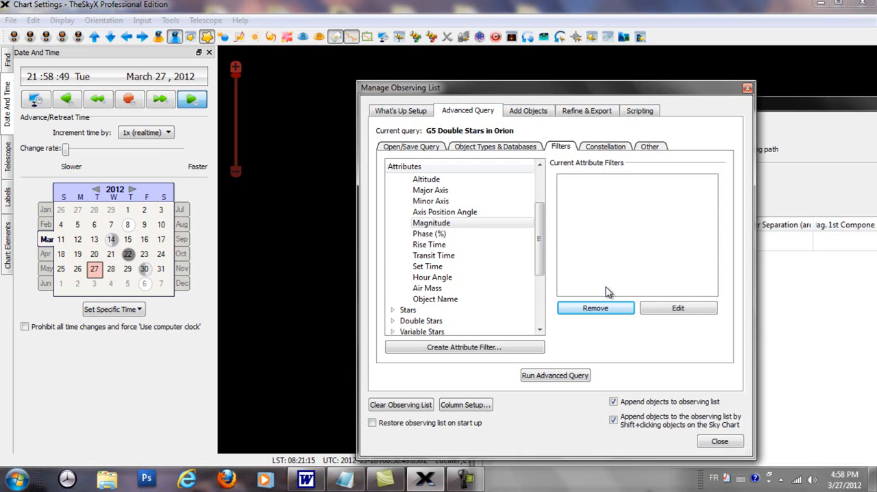
double_click(442, 223)
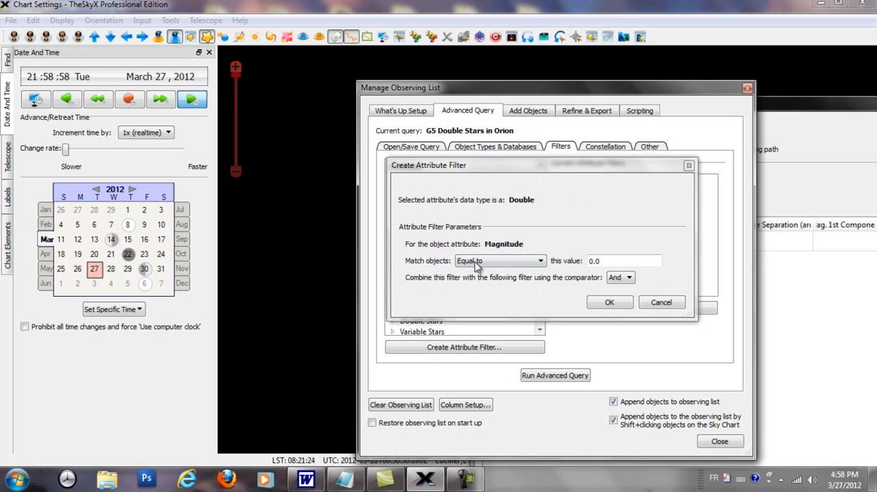
click(540, 262)
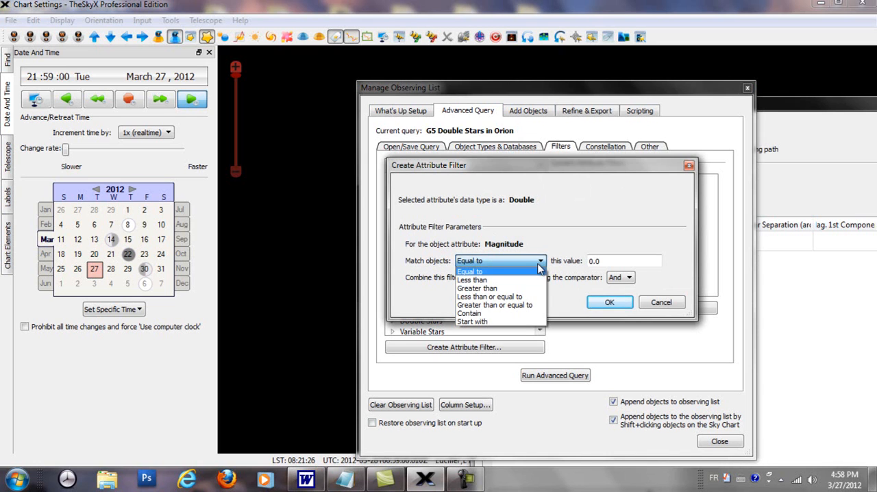
click(502, 298)
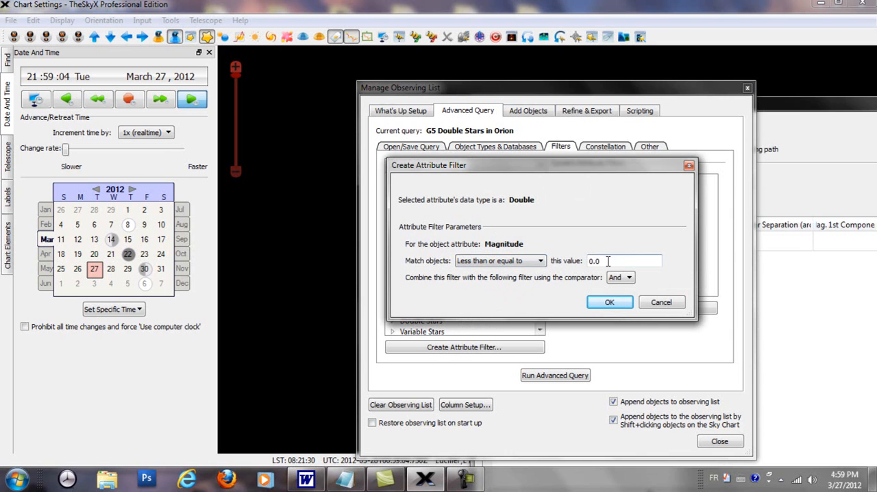
text(6)
click(609, 302)
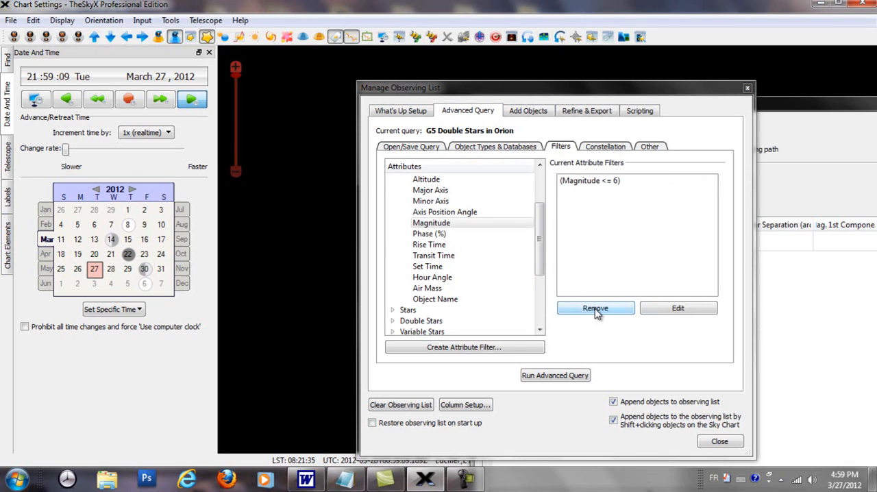
Edit the magnitude filter's comparison to Greater than or equal to
click(592, 182)
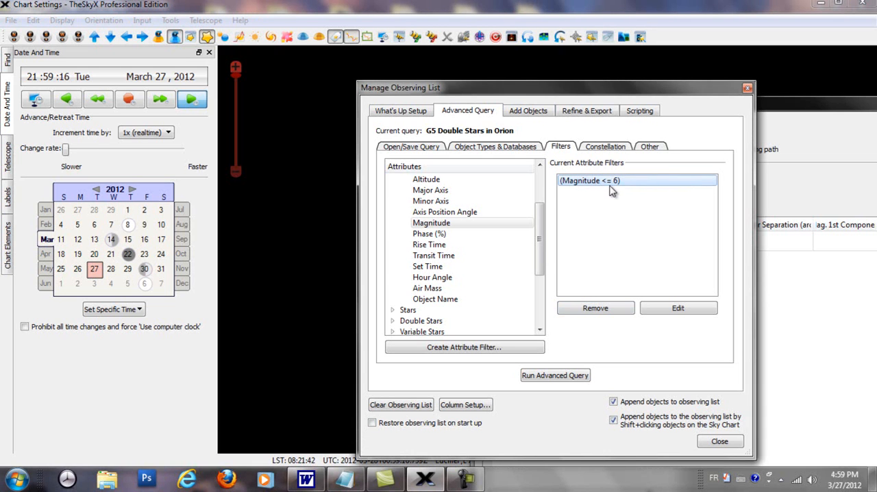
click(674, 312)
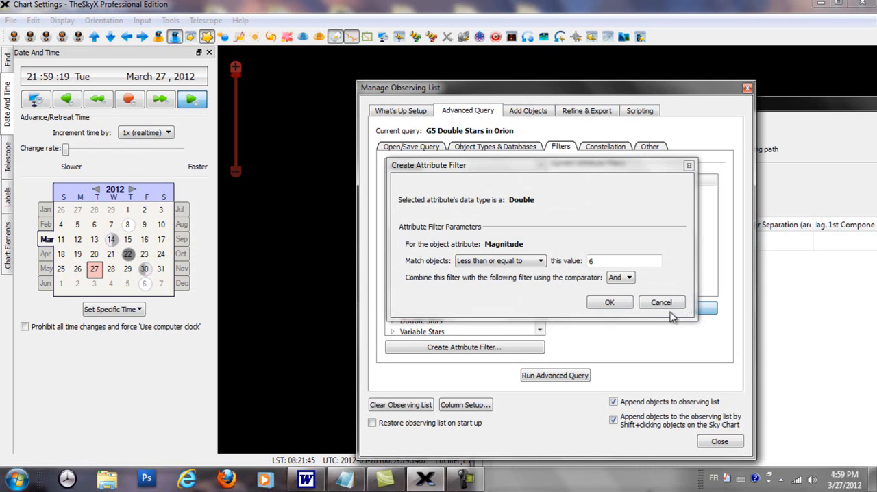
click(541, 262)
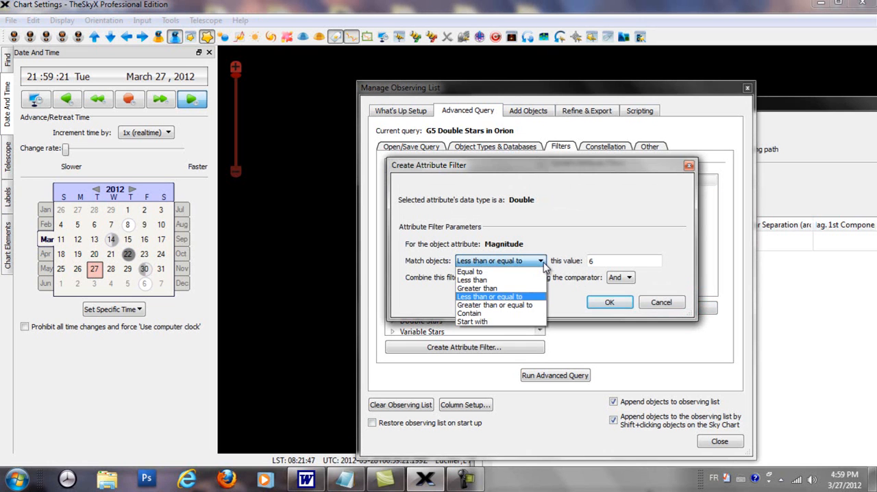
click(503, 305)
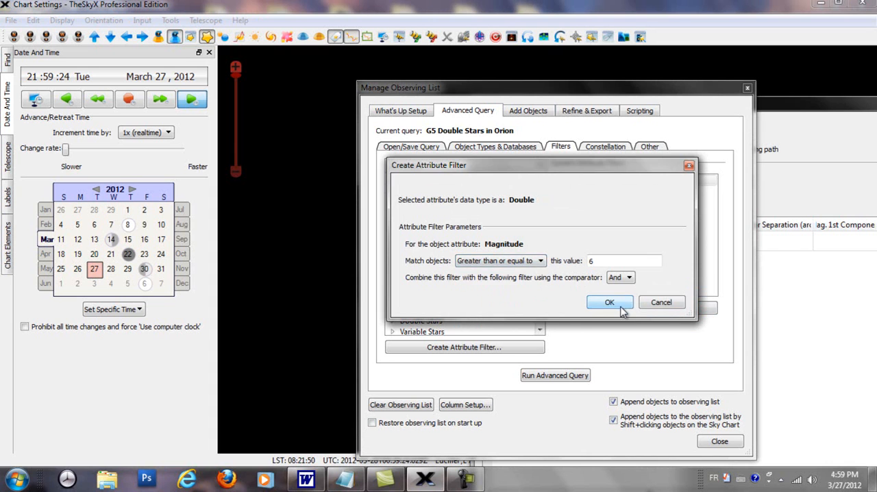
click(609, 302)
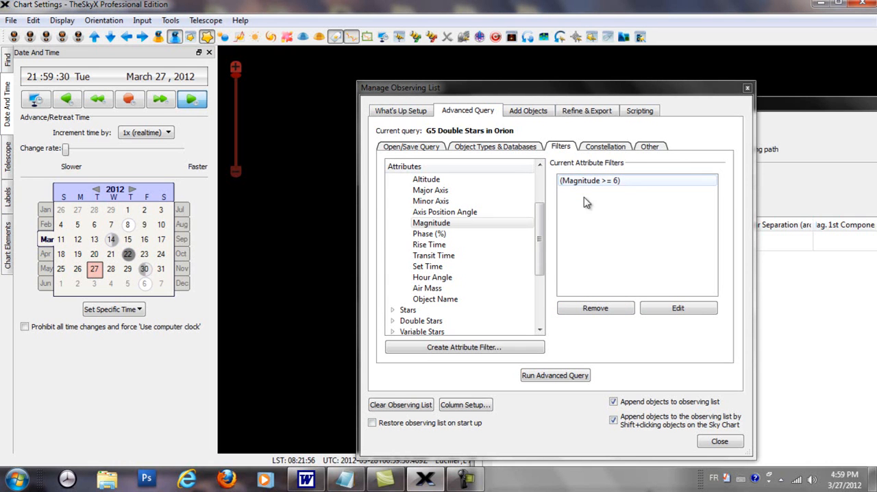
Add a second attribute filter matching objects with Magnitude less than or equal to 10
click(435, 224)
double_click(436, 226)
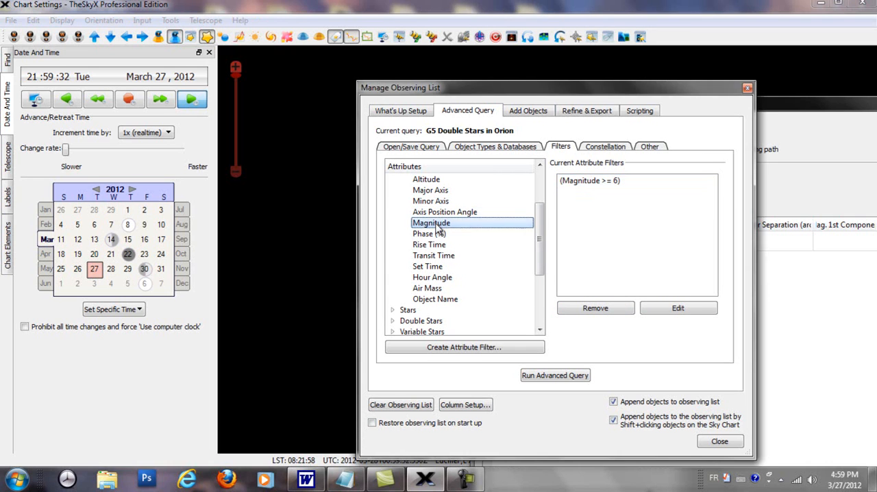
click(540, 261)
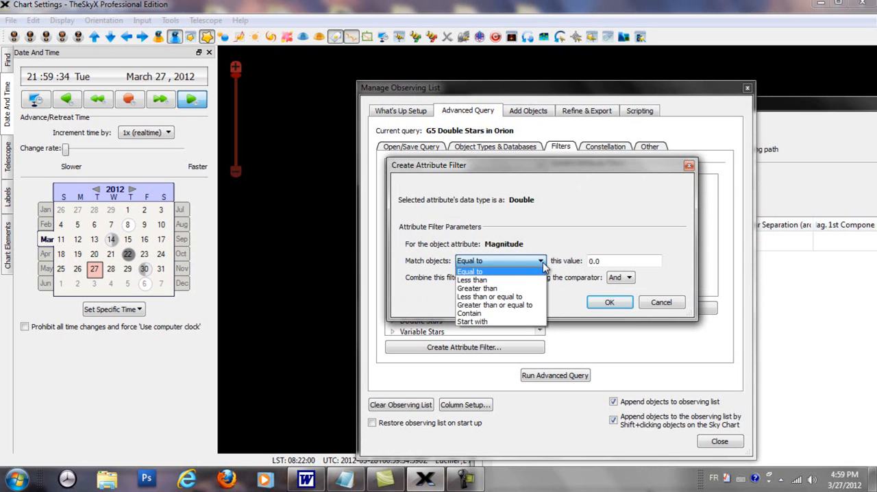
click(506, 297)
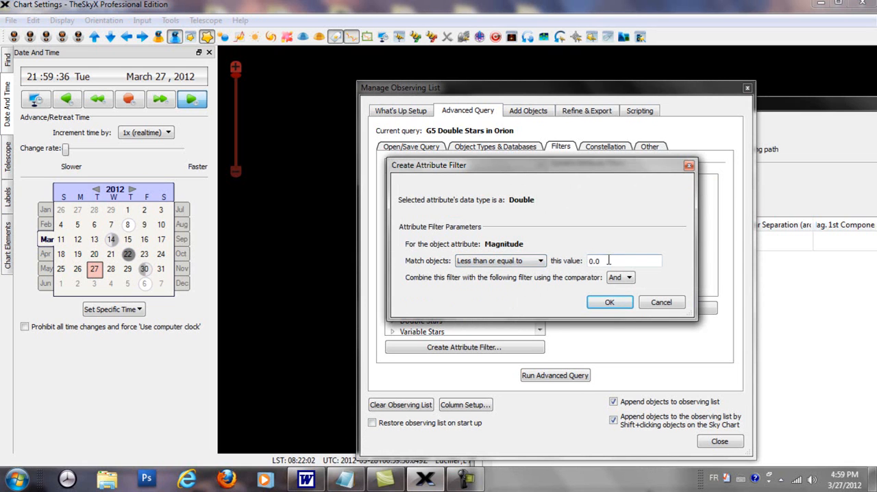
drag(609, 260, 581, 264)
click(608, 302)
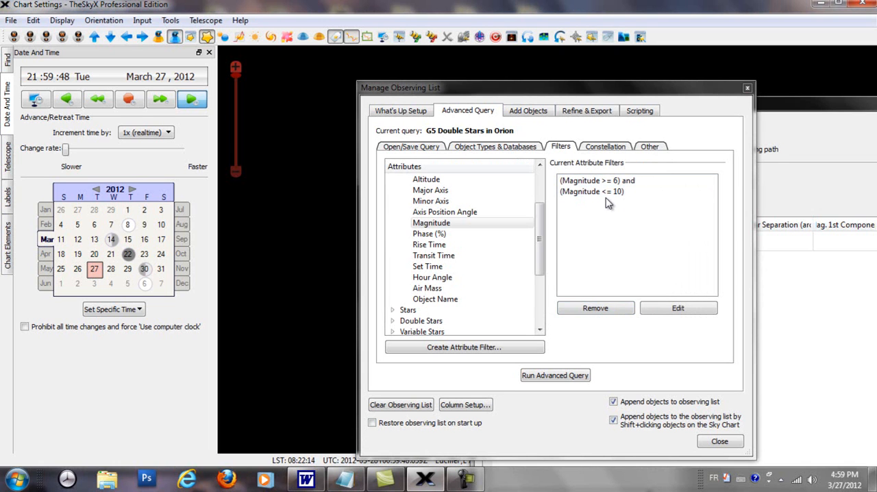
Clear the query's constellation selection, choose only Orion, and run the advanced query
click(618, 150)
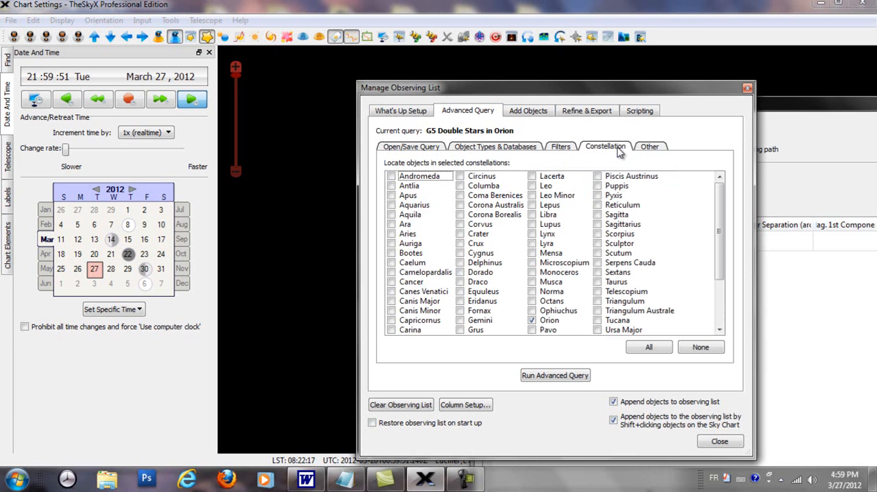
click(532, 323)
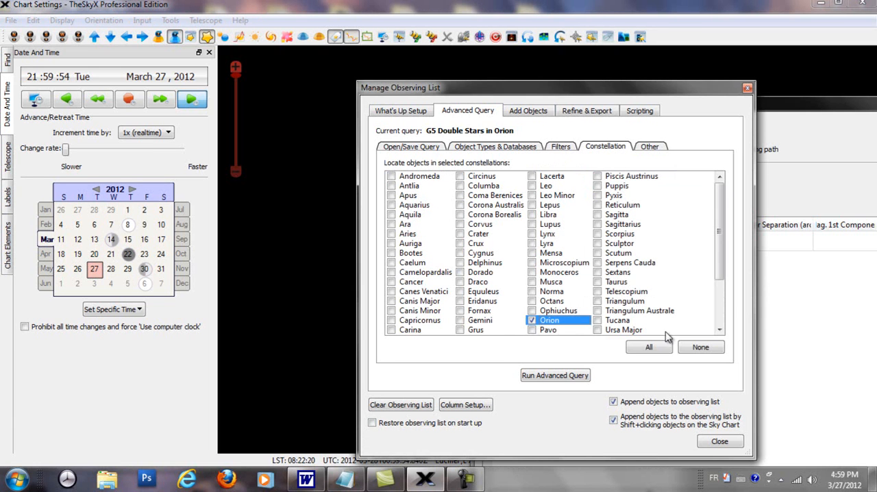
click(699, 349)
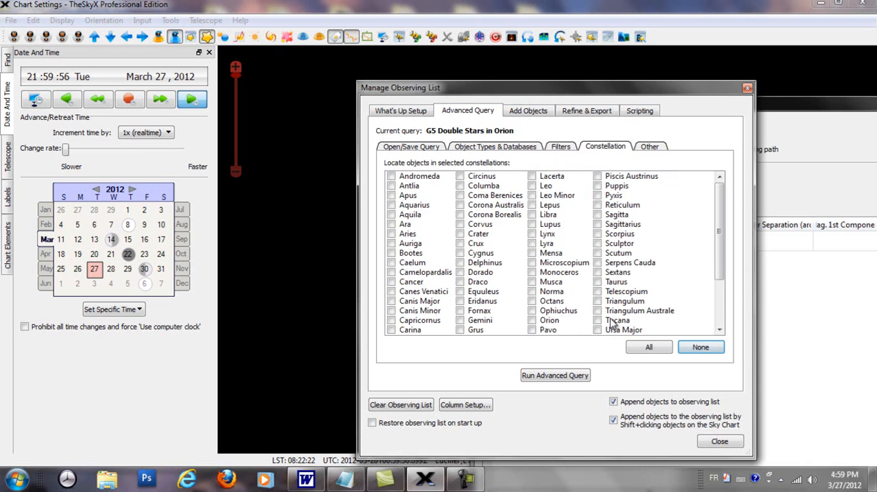
click(533, 320)
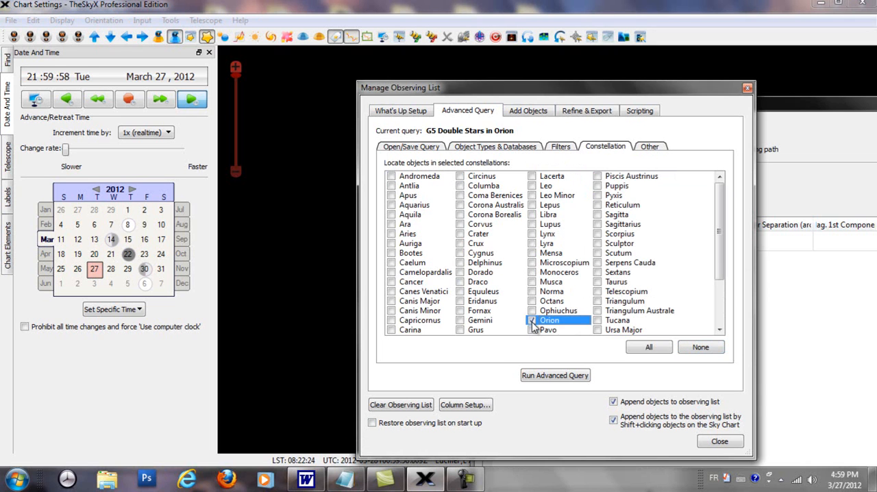
click(563, 380)
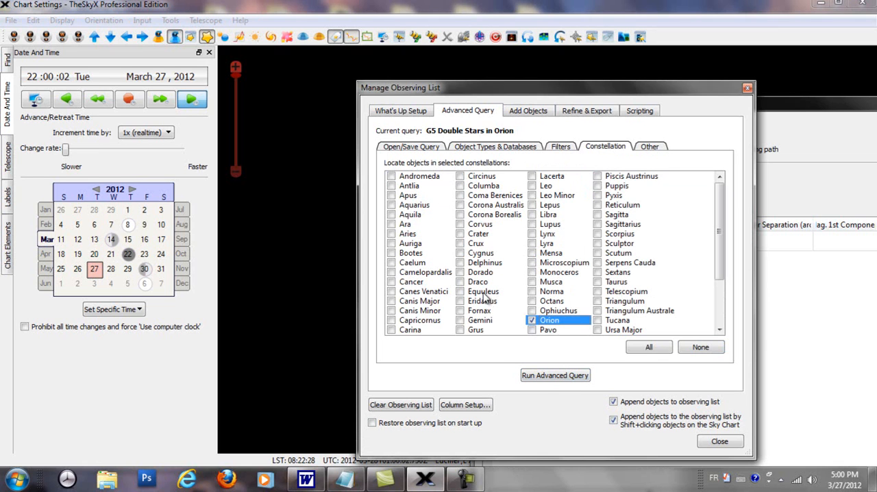
click(549, 379)
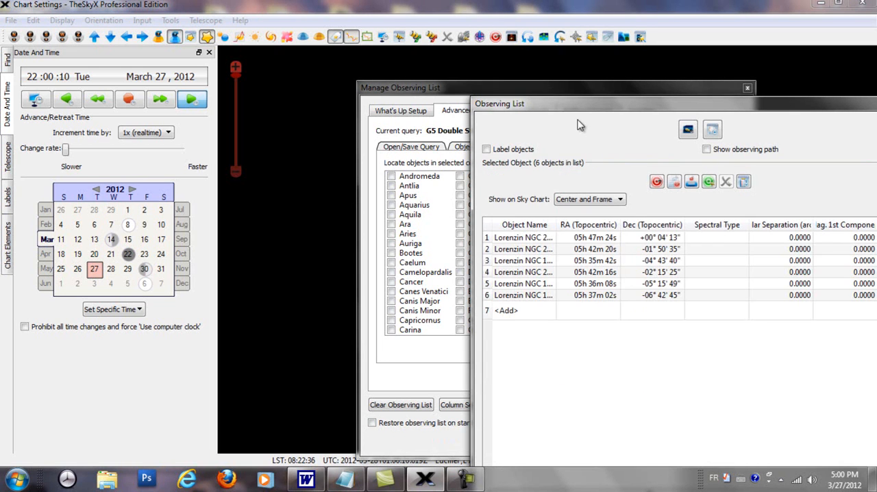
Reposition the Observing List window so its width is in view and widen the Object Name column to show full names
drag(577, 100, 553, 120)
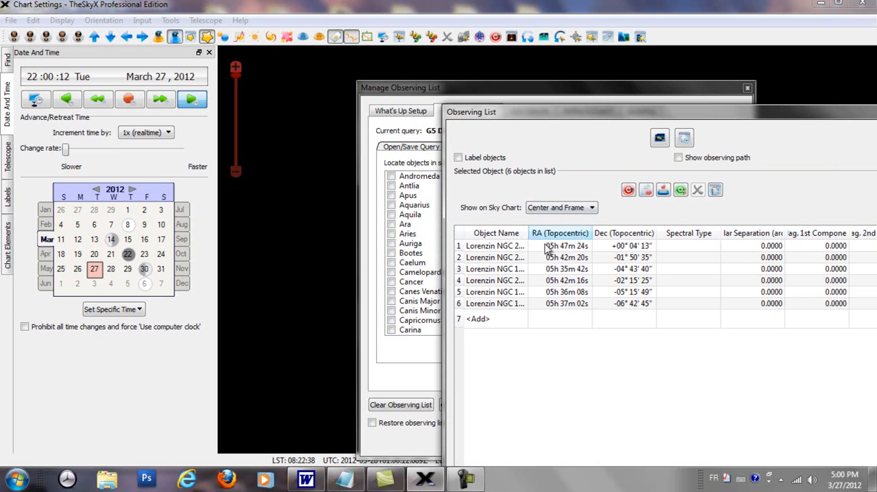
drag(528, 229, 564, 230)
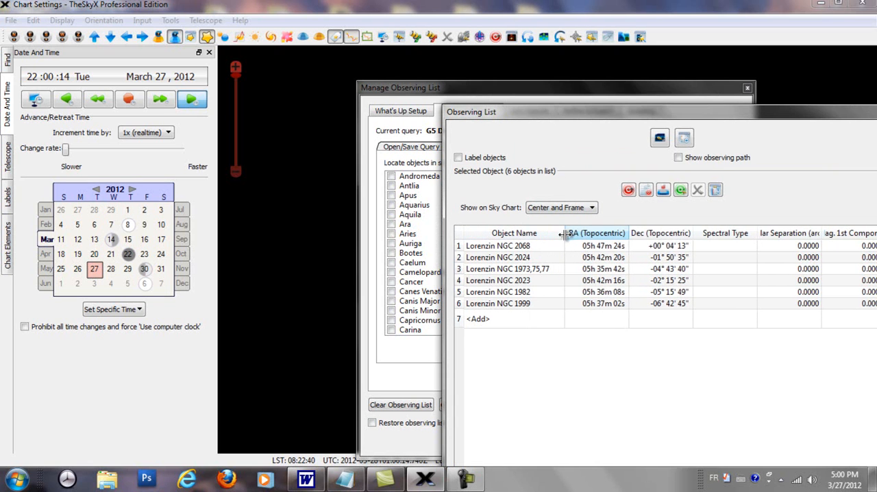
drag(683, 115, 633, 133)
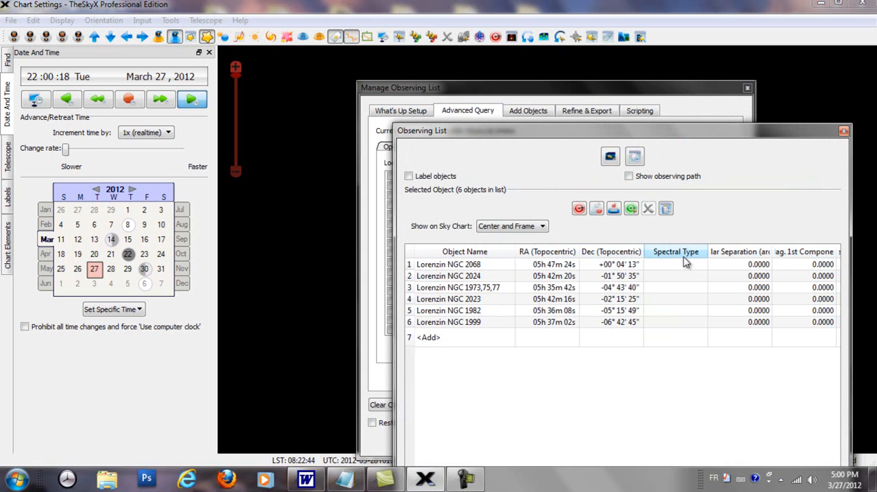
Open the column setup for the Observing List report
right_click(560, 399)
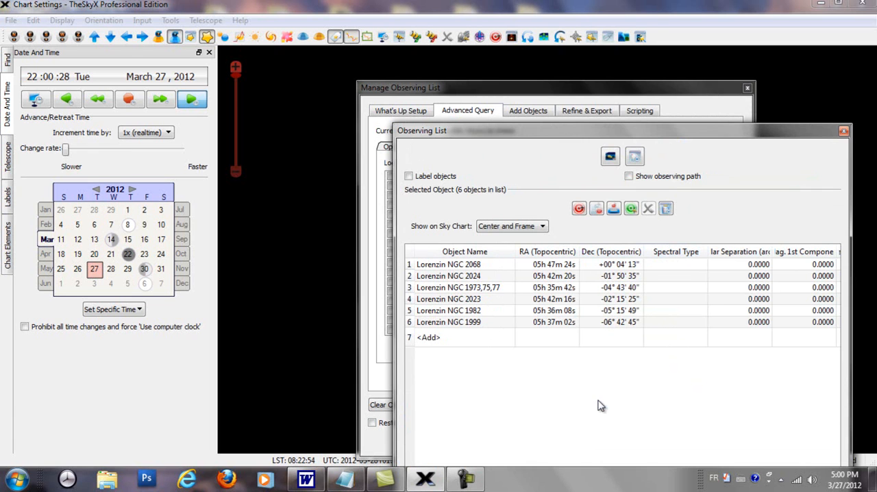
click(601, 403)
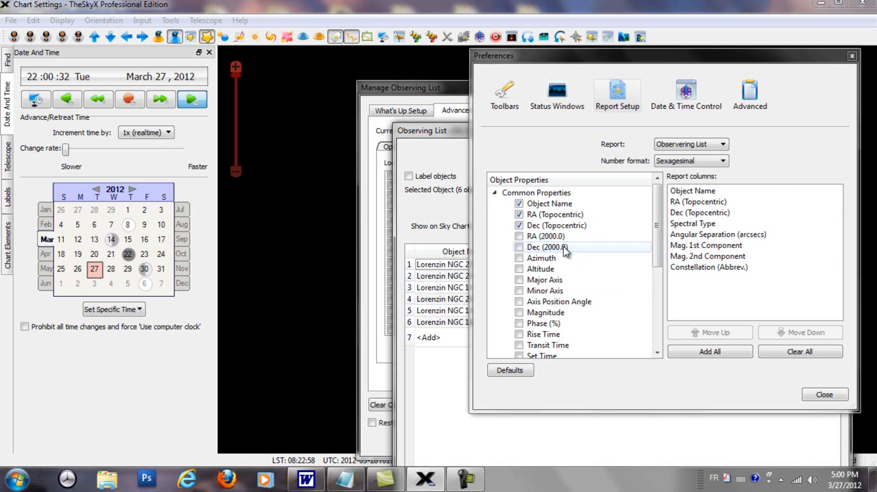
Add the Magnitude column and replace the topocentric RA and Dec columns with RA (2000.0) and Dec (2000.0)
click(520, 312)
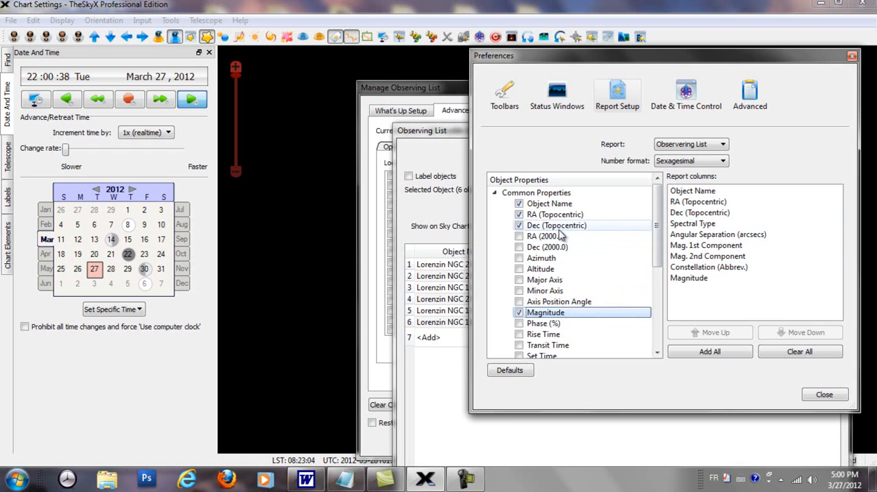
click(519, 225)
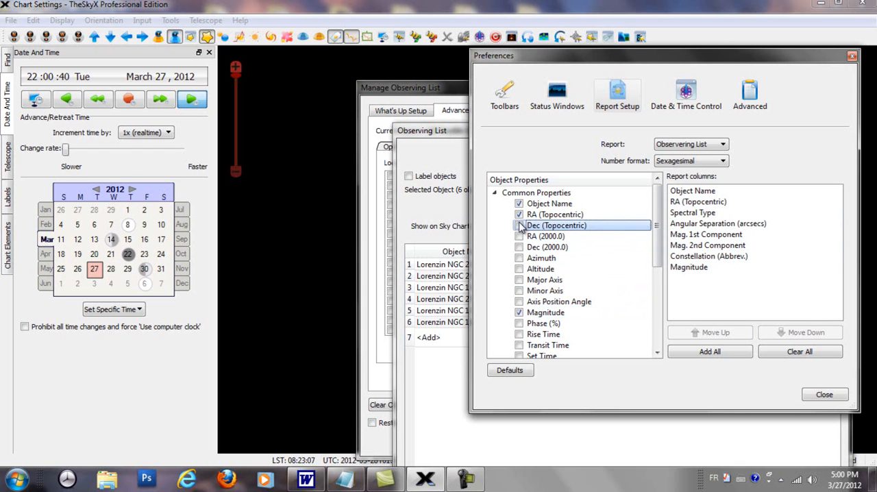
click(520, 214)
click(520, 236)
click(519, 248)
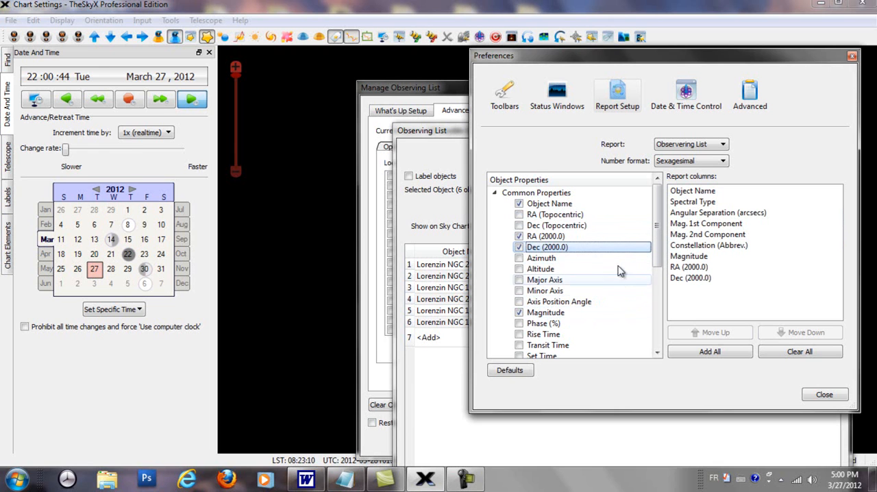
Remove the double-star columns Spectral Type, Angular Separation, Mag. 1st Component and Mag. 2nd Component from the report
drag(658, 218, 660, 277)
click(503, 282)
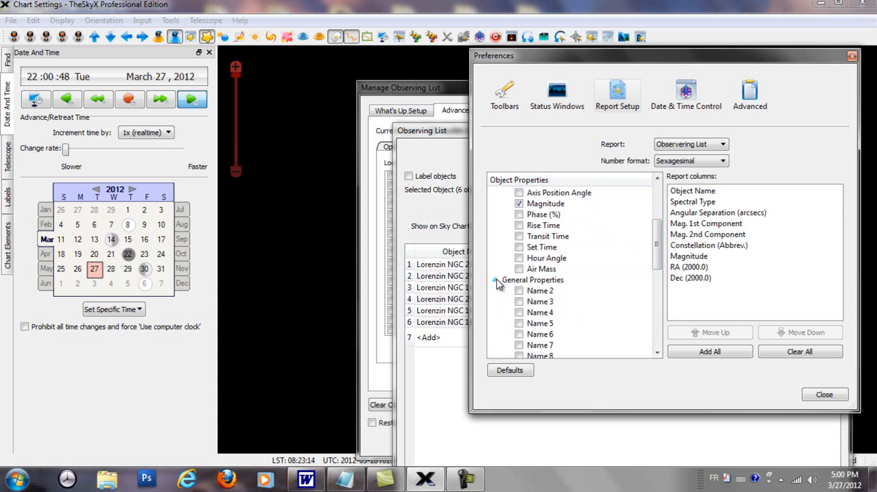
drag(660, 255, 658, 314)
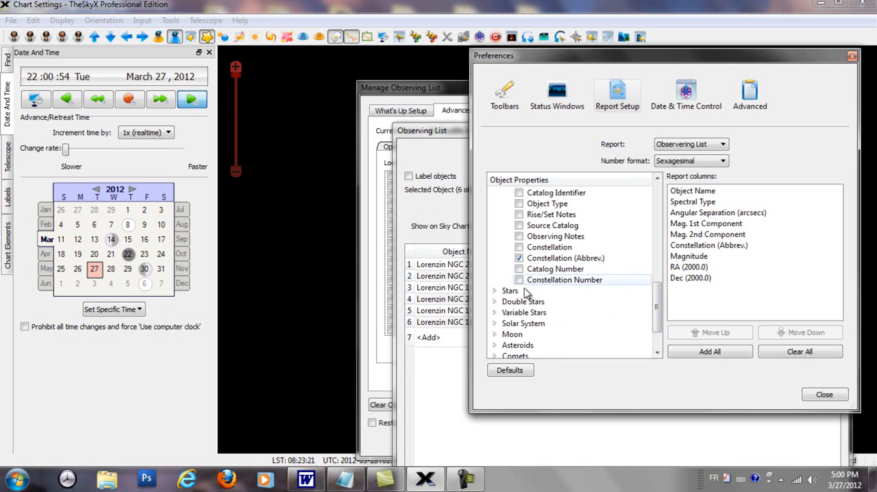
click(496, 291)
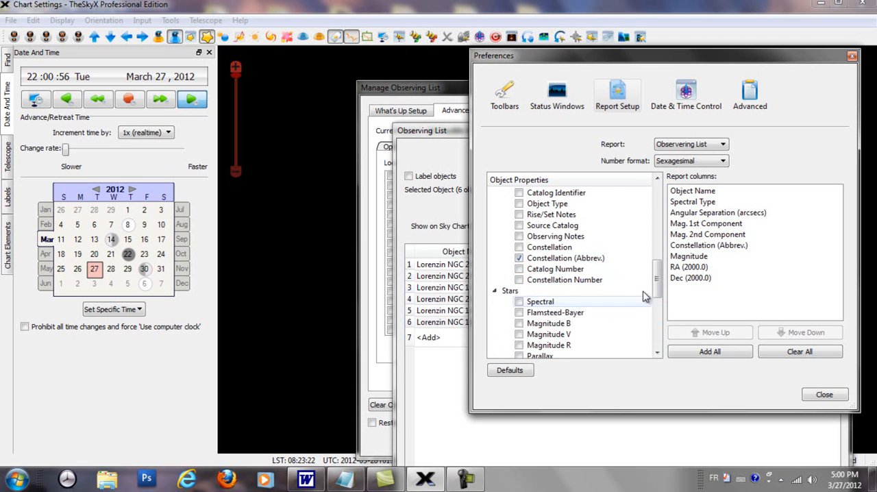
drag(656, 280, 670, 317)
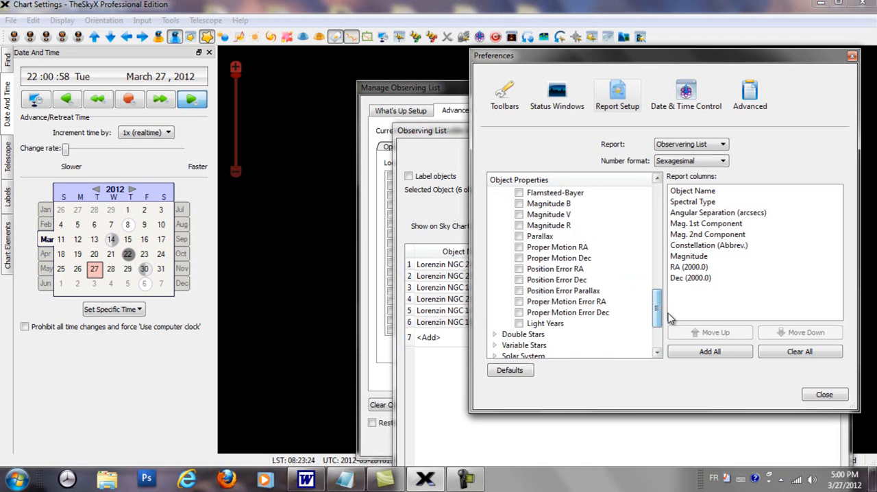
click(494, 334)
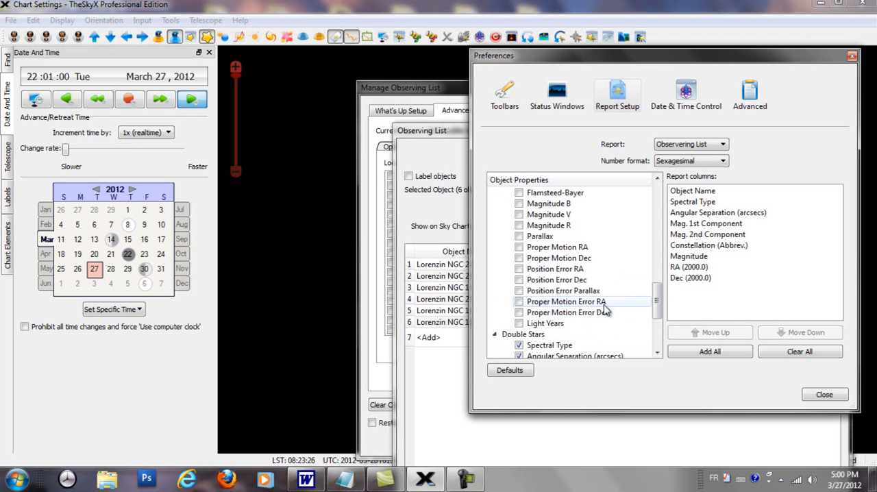
drag(656, 300, 660, 327)
click(519, 236)
click(519, 246)
click(520, 259)
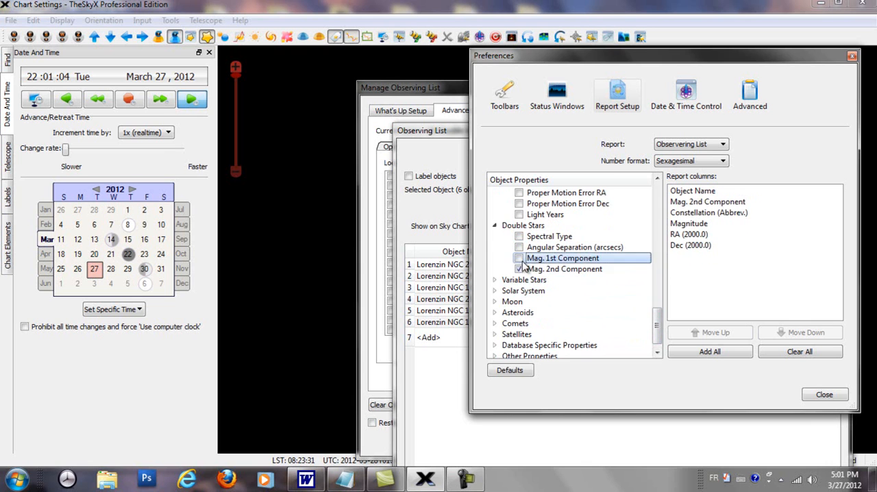
click(519, 258)
click(519, 269)
Restore the default Observing List report columns and widen the list's Object Name column to show full names
click(511, 370)
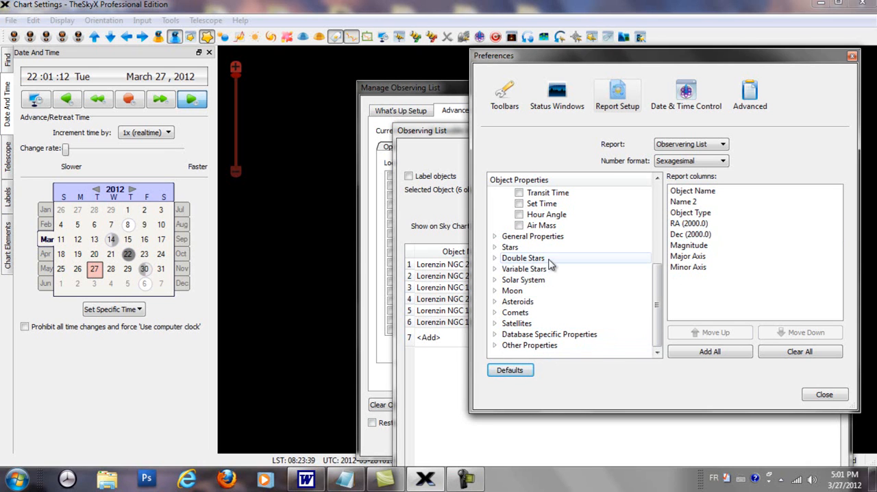
drag(659, 289, 661, 216)
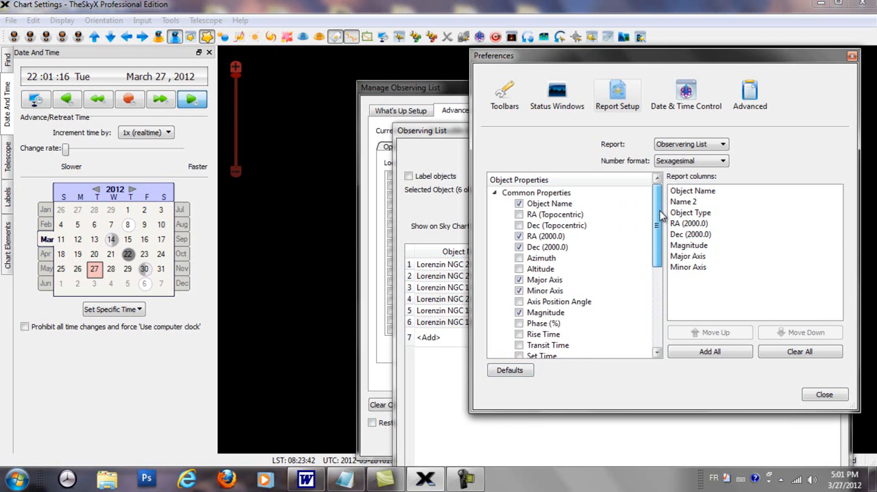
click(837, 396)
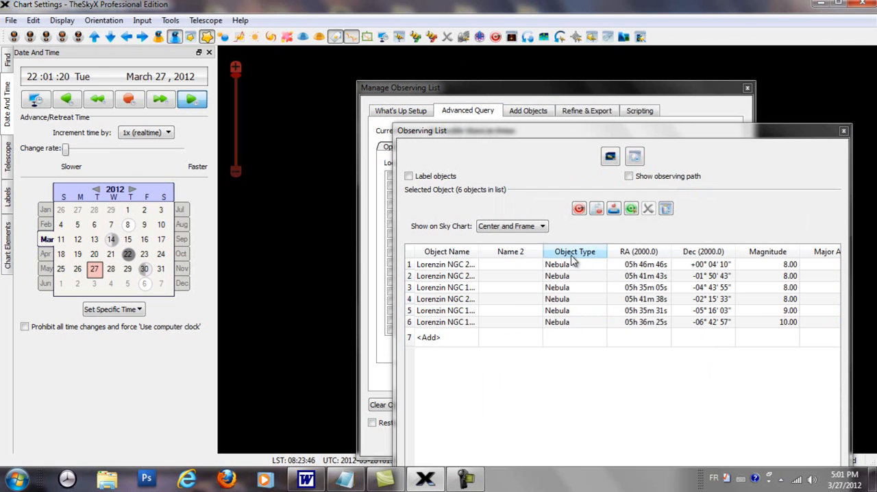
click(487, 250)
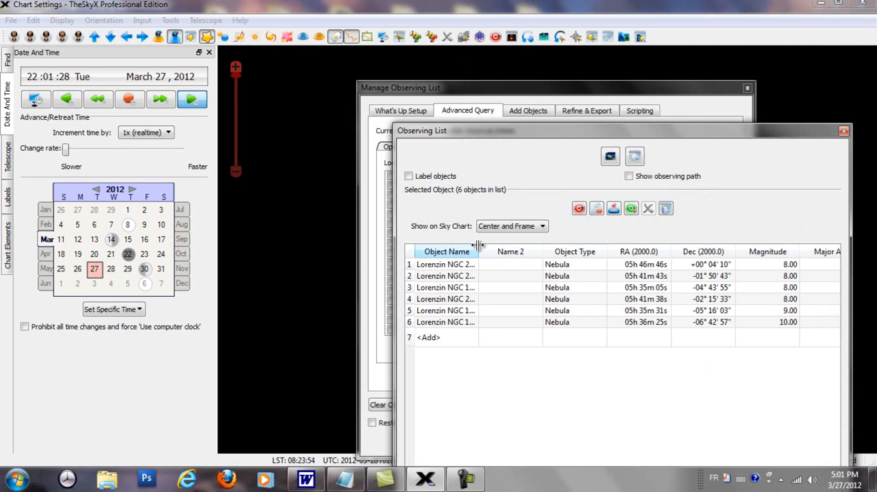
drag(478, 245, 547, 248)
Uncover the sky chart by moving the Observing List aside and closing the Manage Observing List window
drag(518, 131, 865, 161)
click(748, 89)
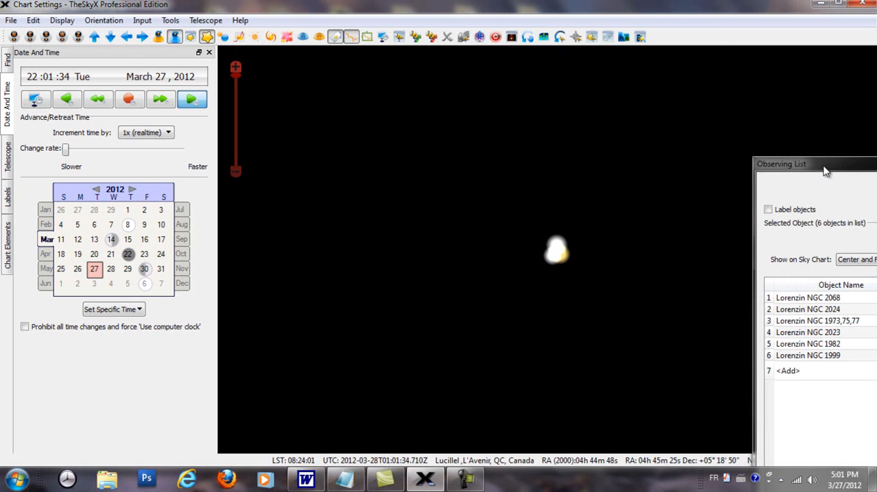
drag(823, 164, 801, 139)
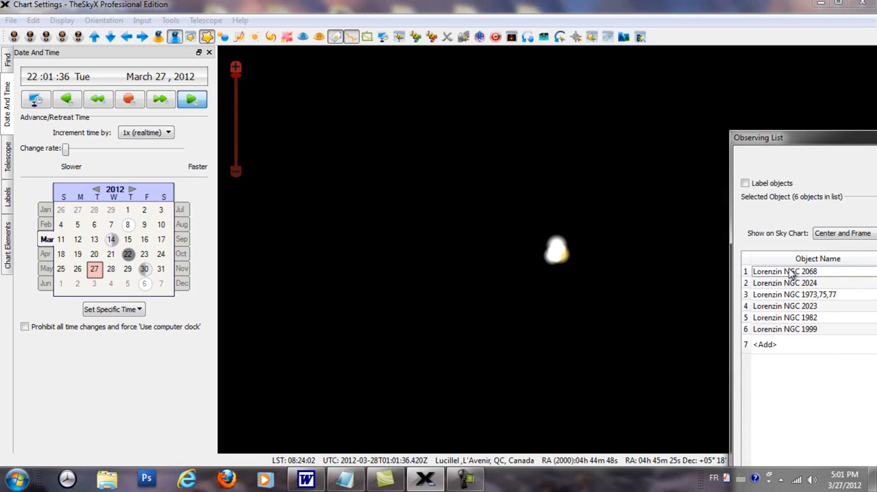
Center the chart on Lorenzin NGC 2068 from the list and examine the nebula's surroundings in Orion at several zoom levels
click(792, 273)
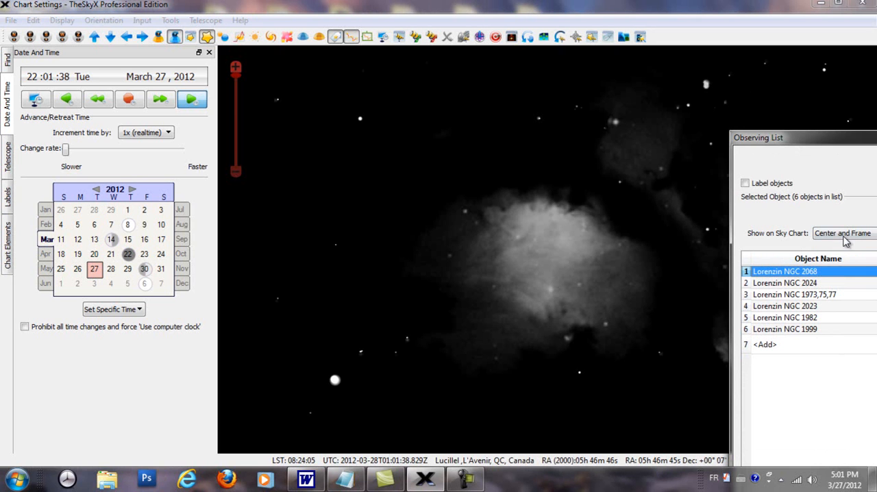
scroll(689, 311, down, 2)
scroll(689, 312, down, 3)
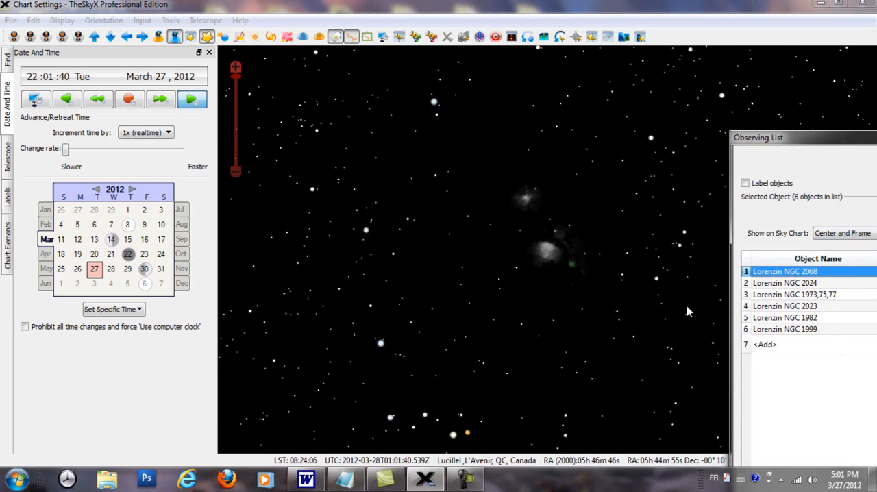
scroll(672, 312, down, 2)
scroll(672, 313, up, 2)
scroll(672, 312, up, 3)
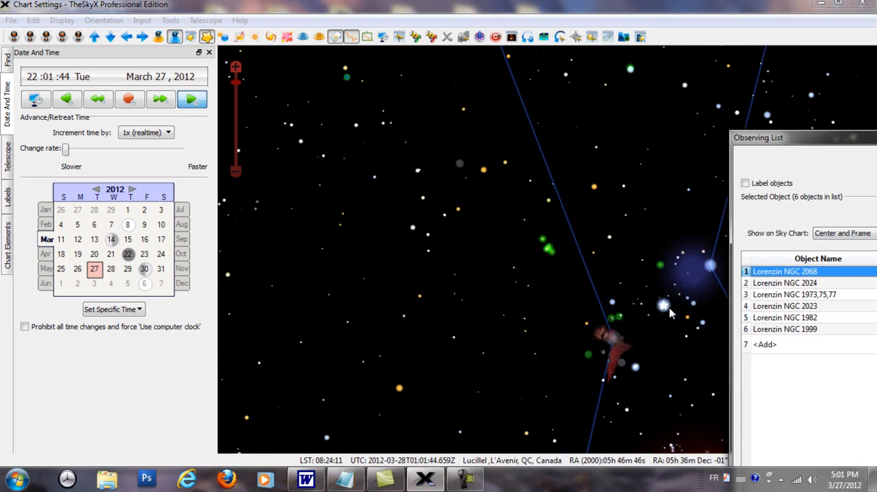
scroll(671, 312, down, 3)
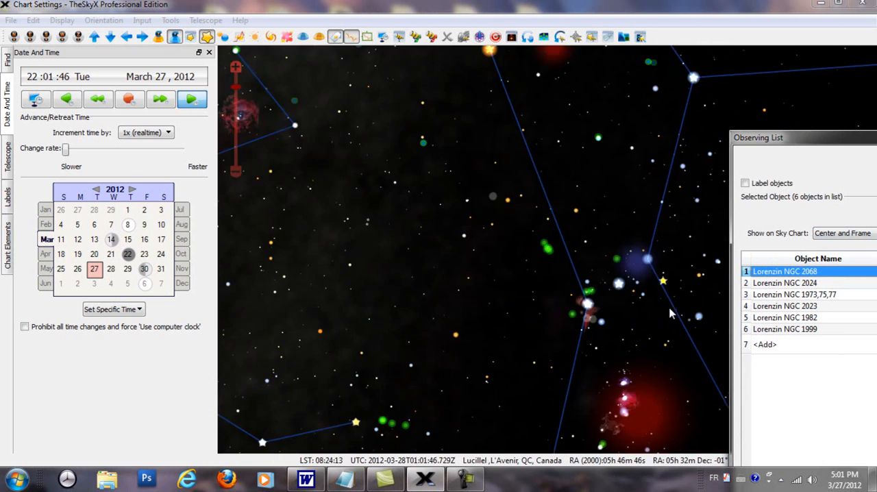
scroll(589, 279, up, 4)
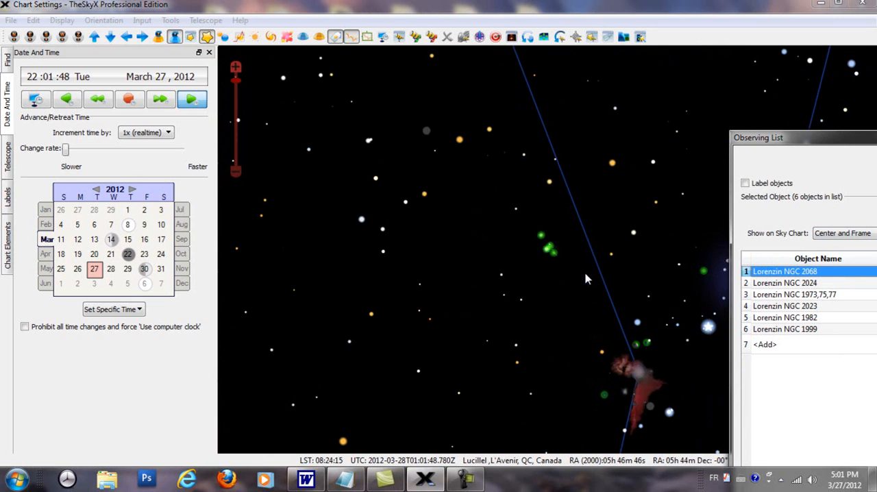
Center the chart on Lorenzin NGC 2024 from the list and identify the nebula on the chart to view its object information
click(768, 286)
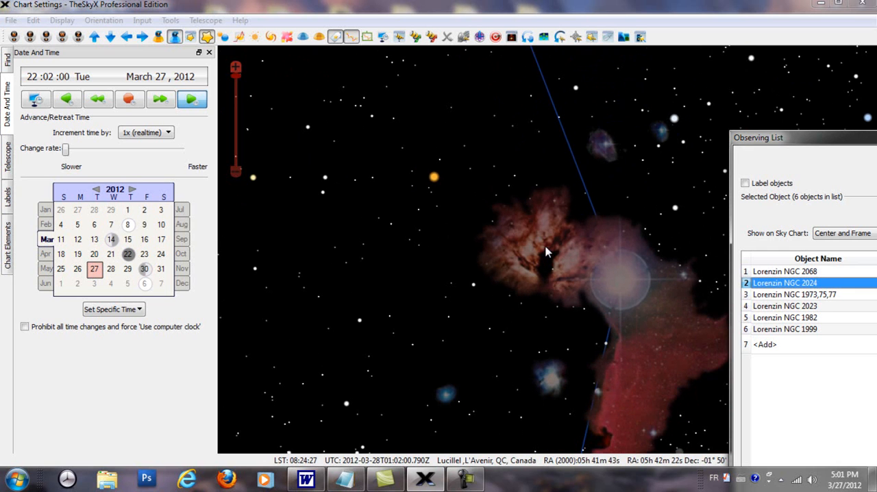
click(7, 59)
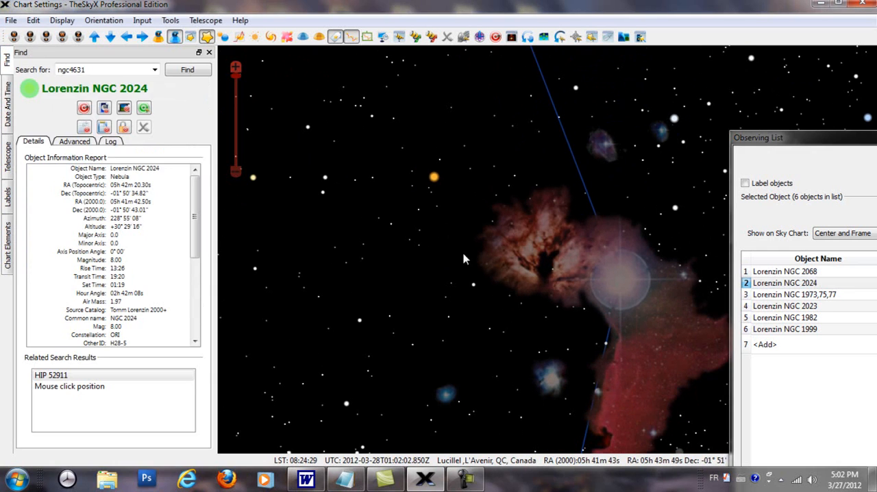
click(544, 250)
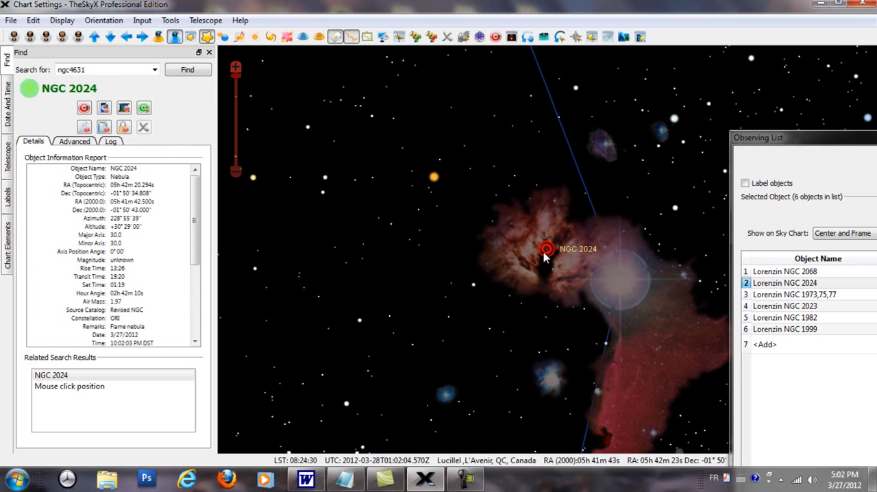
scroll(557, 263, down, 1)
scroll(529, 272, up, 2)
scroll(530, 272, down, 1)
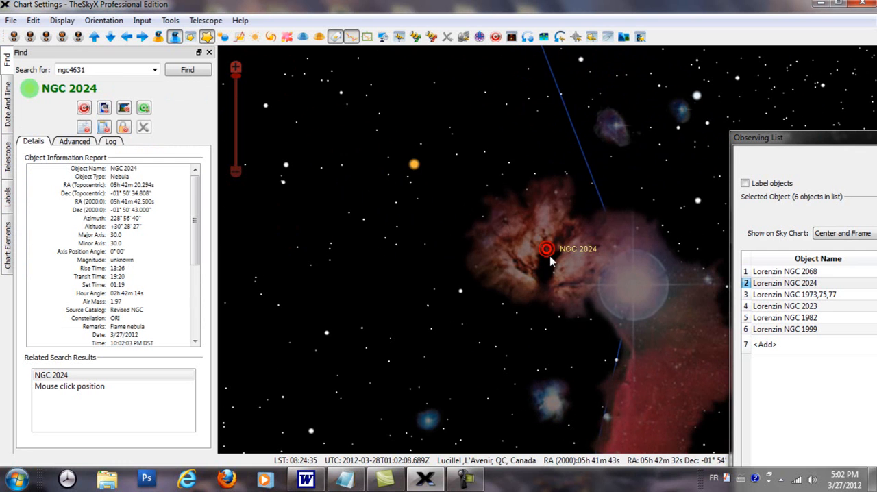
Center the chart on Lorenzin NGC 1973,75,77 from the list and identify the blue nebula on the chart to view its object information
click(831, 294)
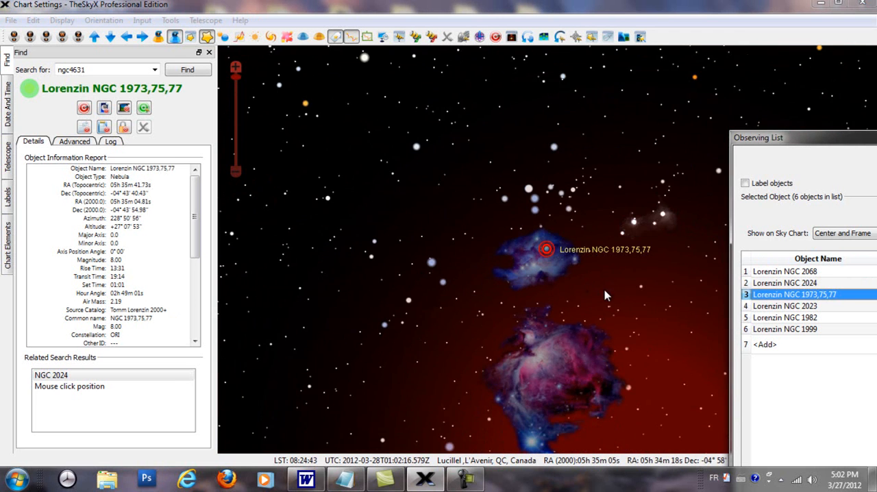
click(552, 277)
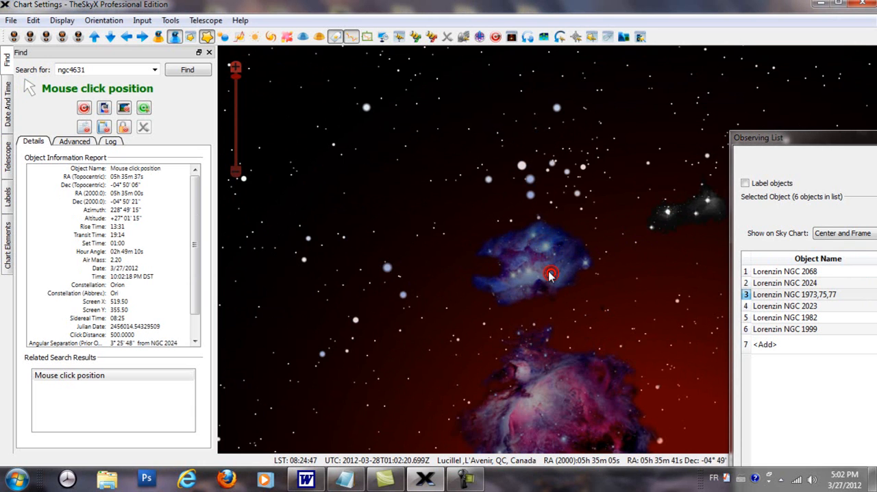
click(533, 272)
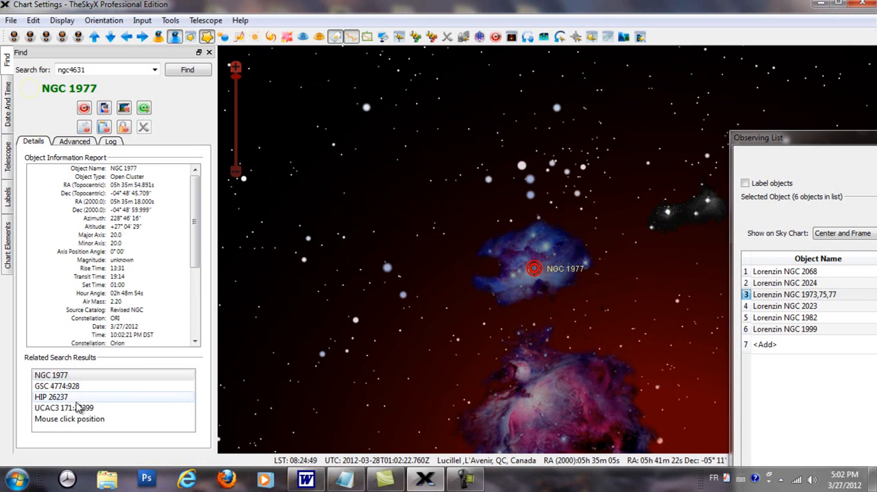
click(59, 379)
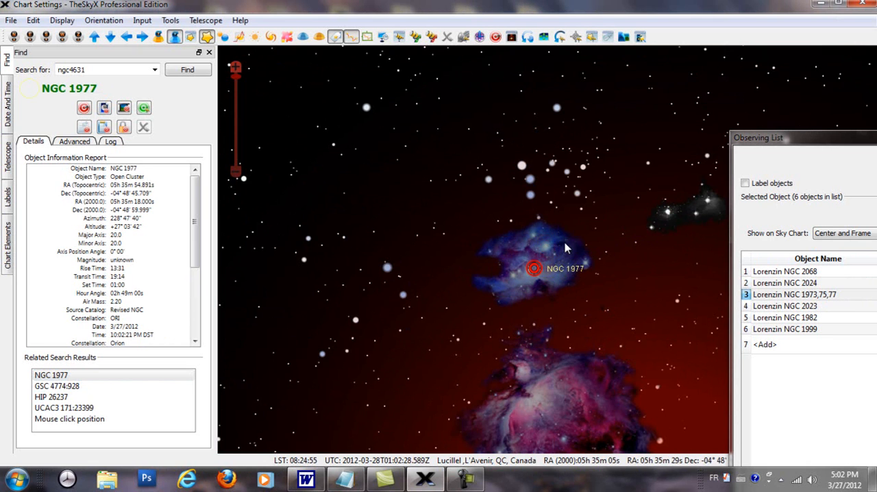
Center the chart on Lorenzin NGC 2023 from the list and examine its surroundings at wider and closer zoom levels
click(795, 307)
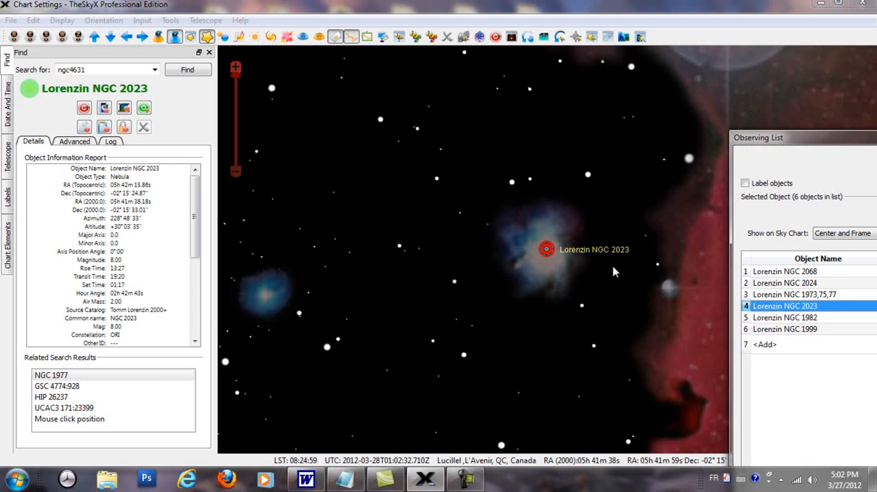
scroll(610, 262, down, 5)
scroll(587, 224, up, 1)
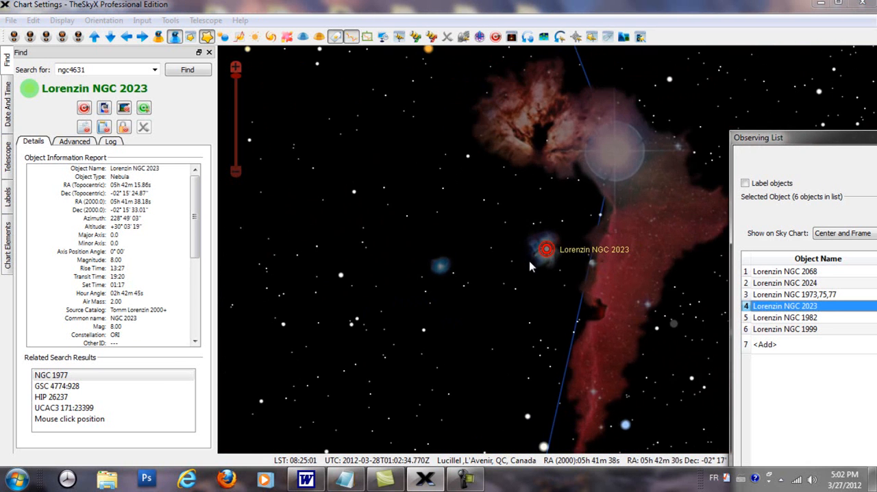
scroll(552, 249, up, 2)
scroll(552, 250, up, 2)
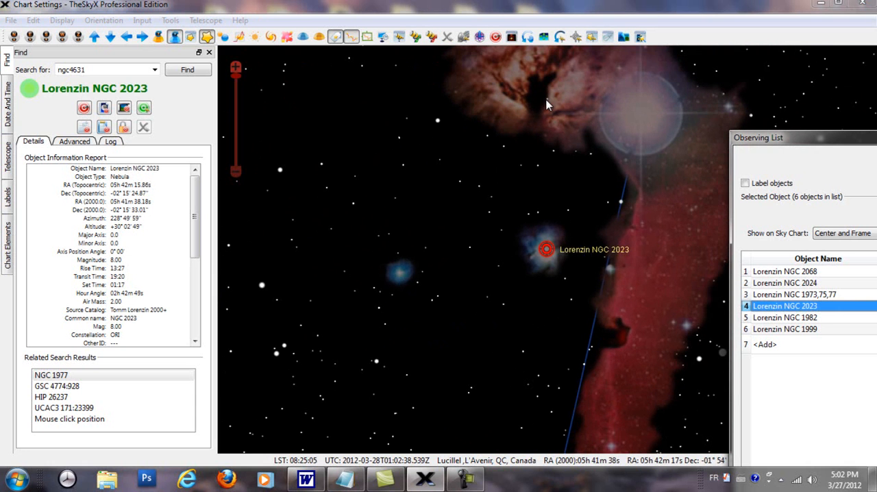
Center the chart on Lorenzin NGC 1982 and on Lorenzin NGC 1999 from the list to view both nebulas
click(816, 318)
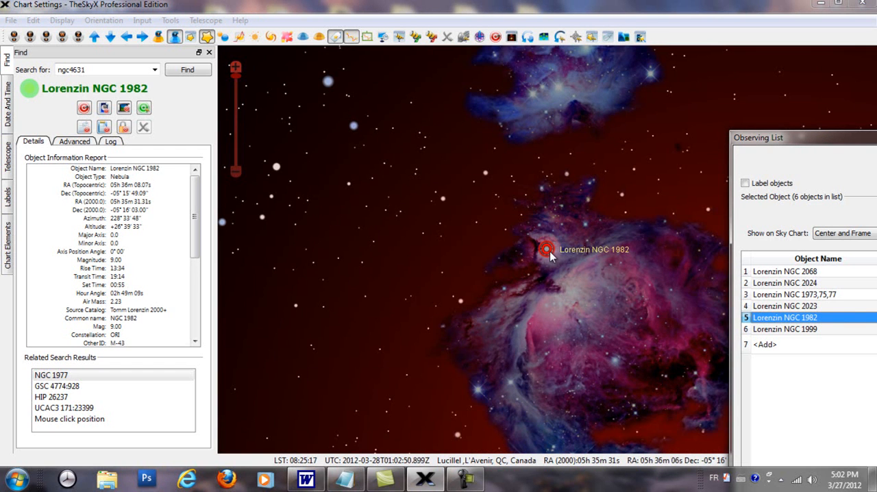
click(819, 330)
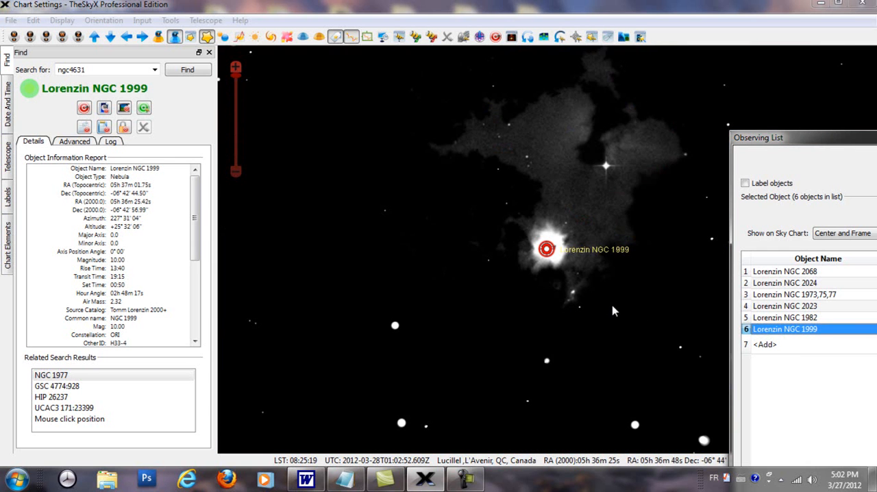
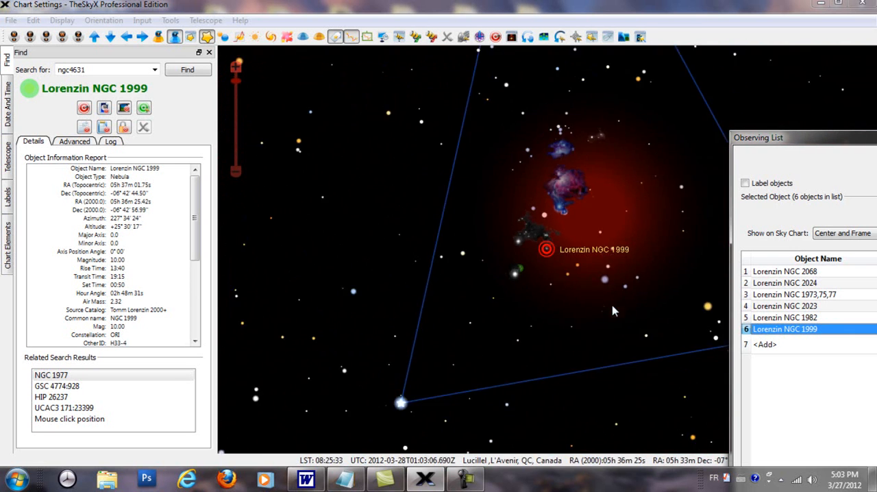
Bring the whole Observing List window into view and open the save dialog for the current advanced query
drag(816, 139, 405, 89)
drag(779, 246, 872, 244)
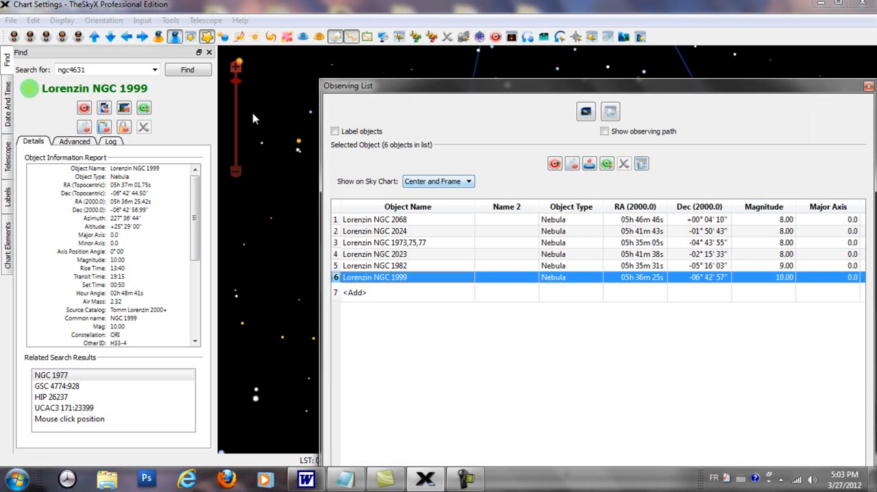
click(171, 21)
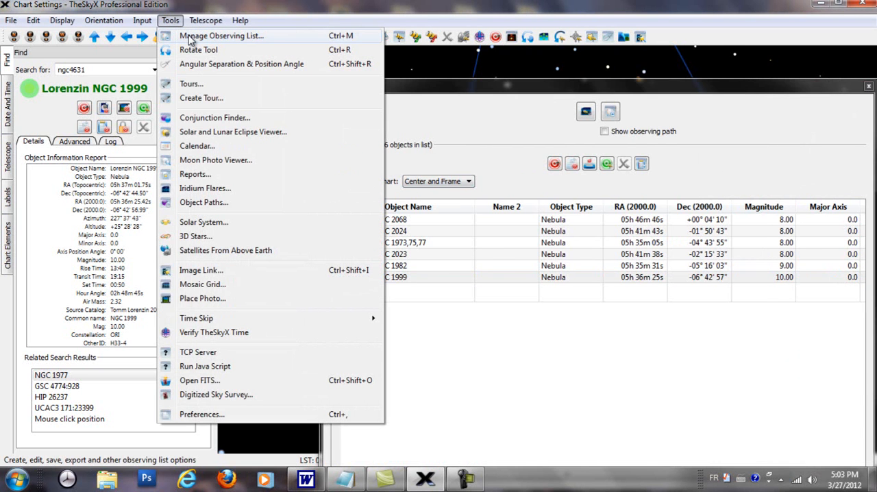
click(191, 40)
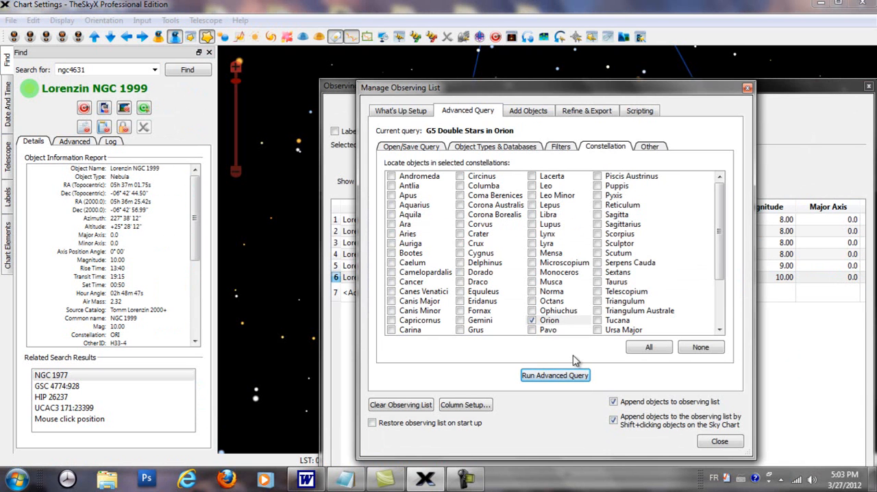
click(409, 148)
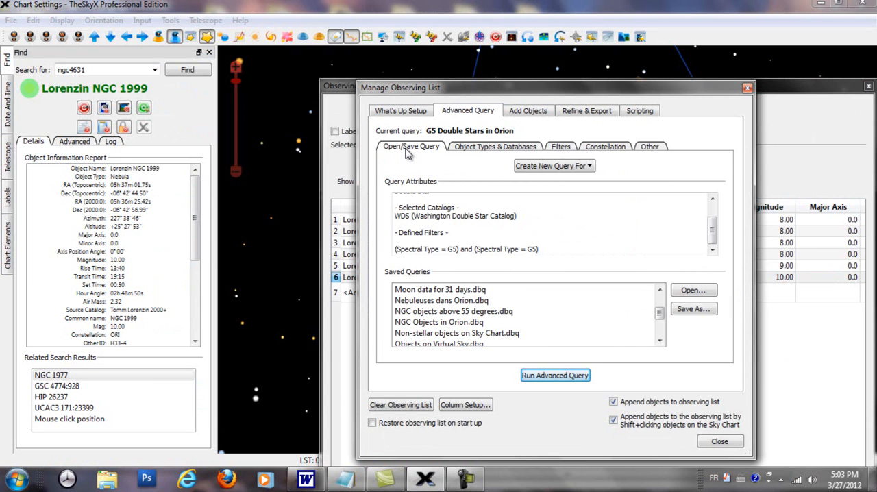
click(690, 310)
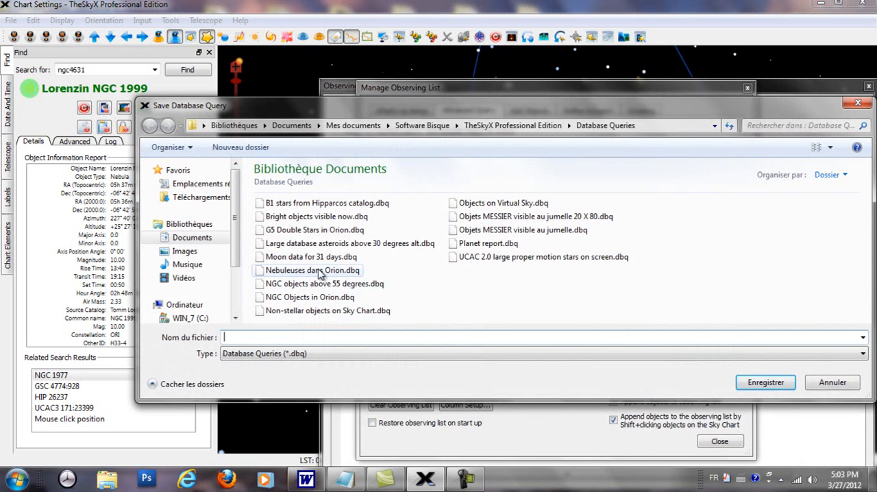
Save the query as "Nebuleuses dans Orion entre mag 8 et 10.dbq", adapting the name of the existing "Nebuleuses dans Orion" file
click(319, 274)
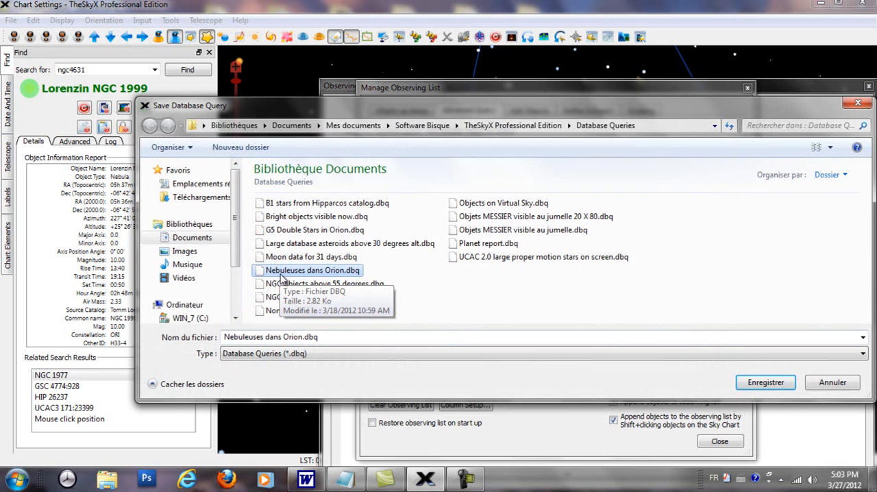
click(301, 337)
click(303, 337)
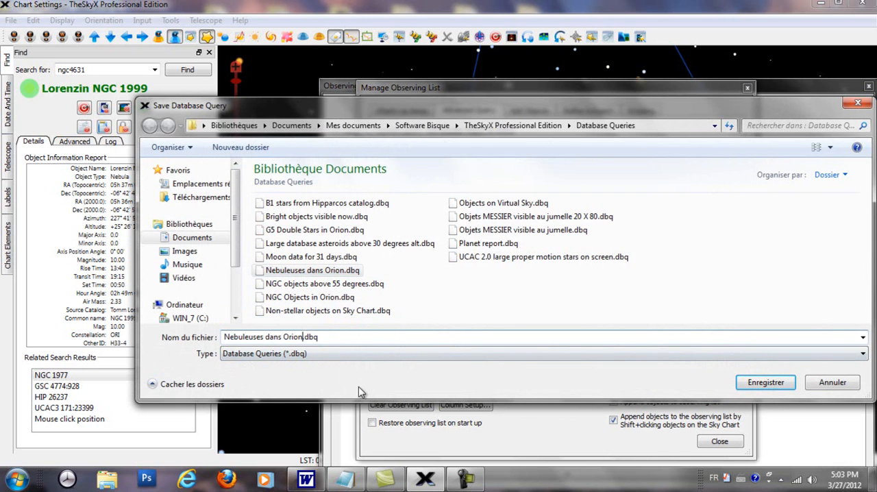
text(en)
text(tre mag)
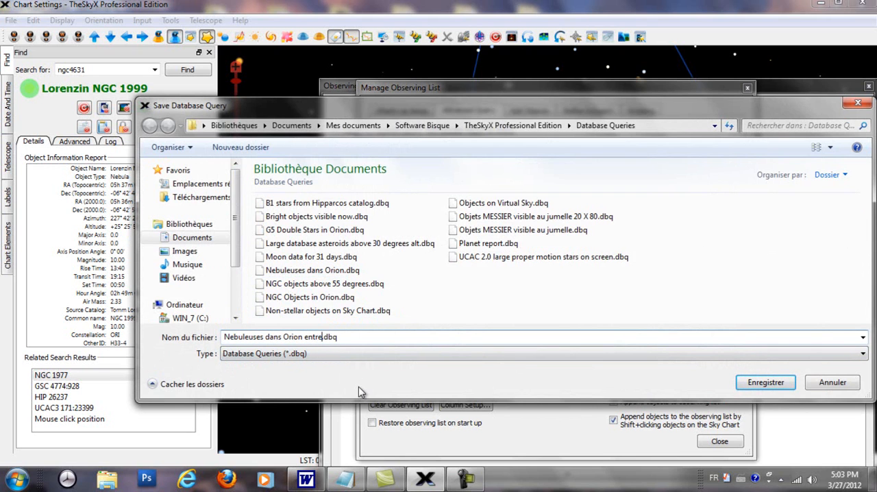
text( 8 et 10)
click(792, 386)
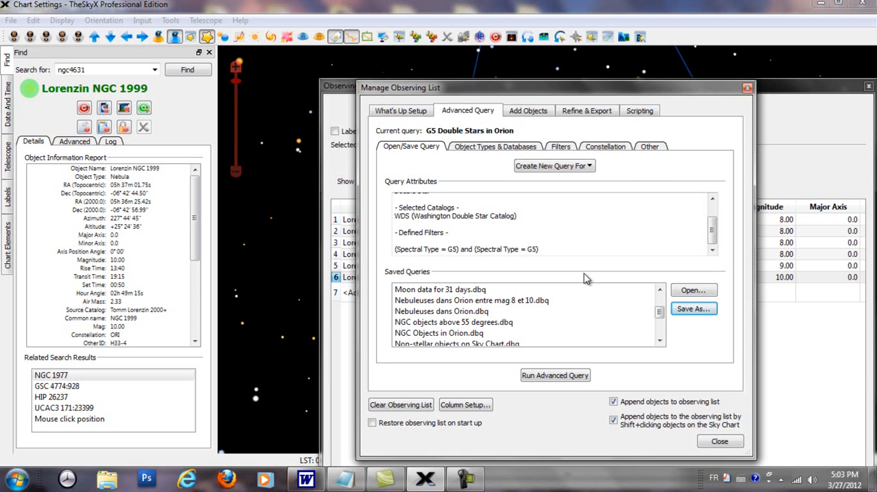
Load the saved query "Nebuleuses dans Orion entre mag 8 et 10.dbq" and run it
click(690, 292)
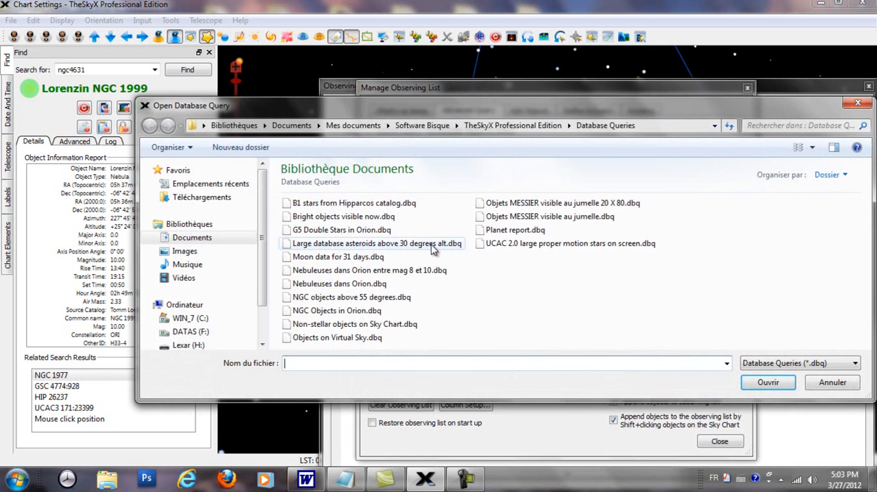
click(374, 273)
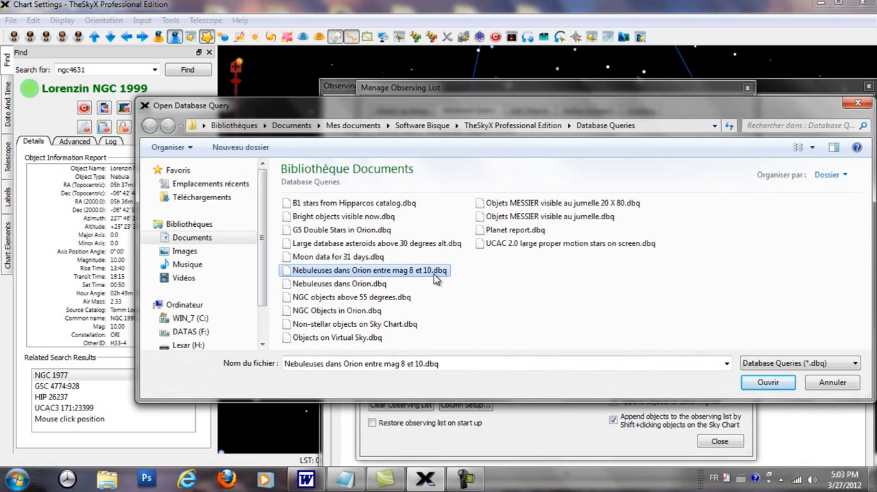
click(769, 386)
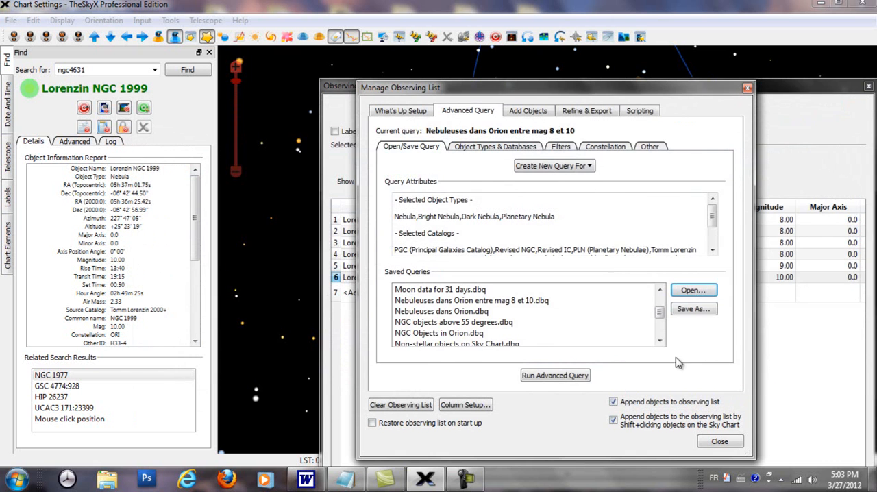
click(538, 381)
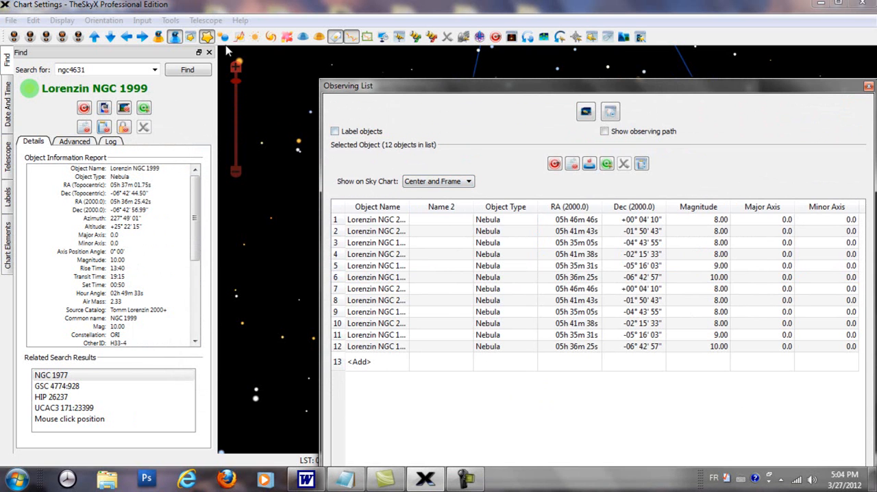
Turn off both append options, clear the observing list and rerun the "Nebuleuses dans Orion entre mag 8 et 10" query
click(171, 21)
click(196, 34)
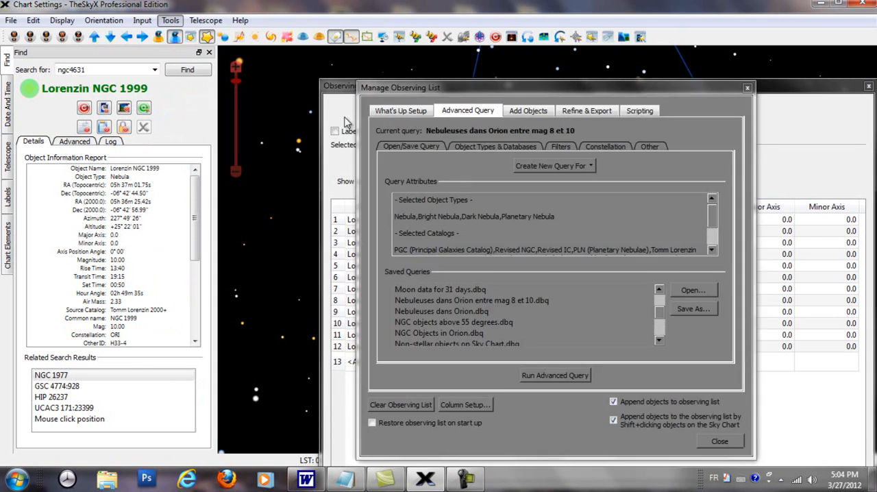
click(414, 112)
click(614, 402)
click(411, 404)
click(517, 288)
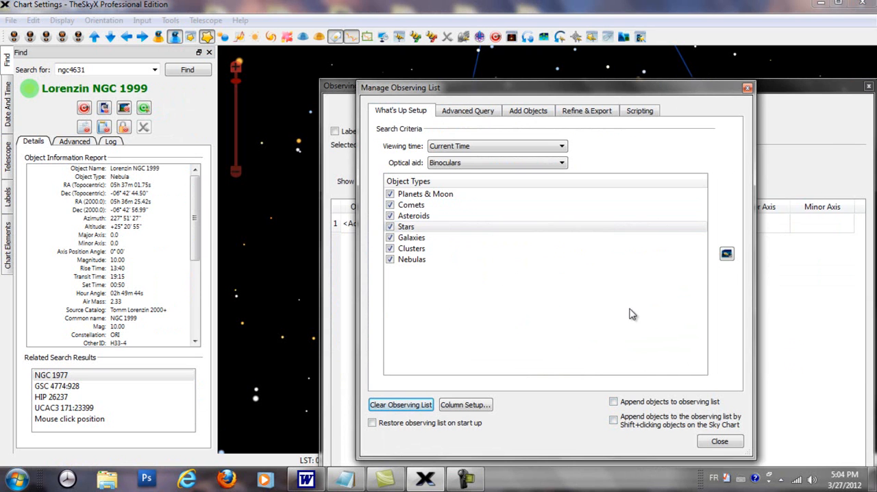
click(473, 115)
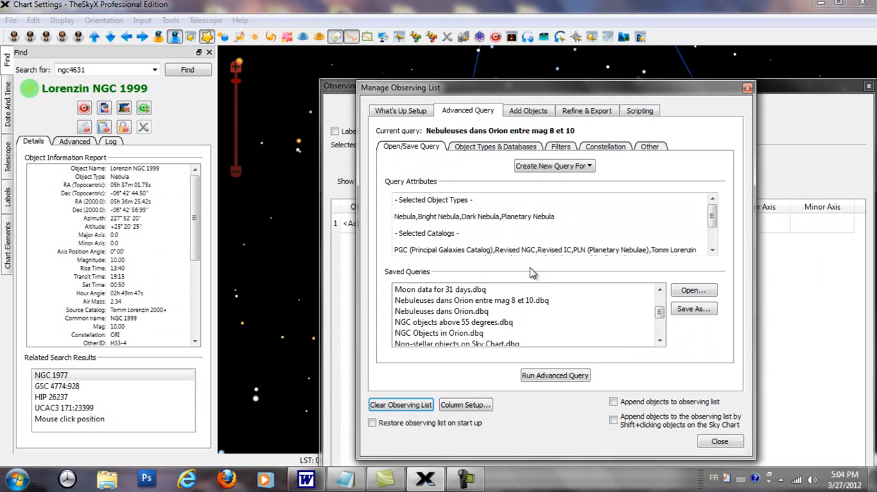
click(576, 376)
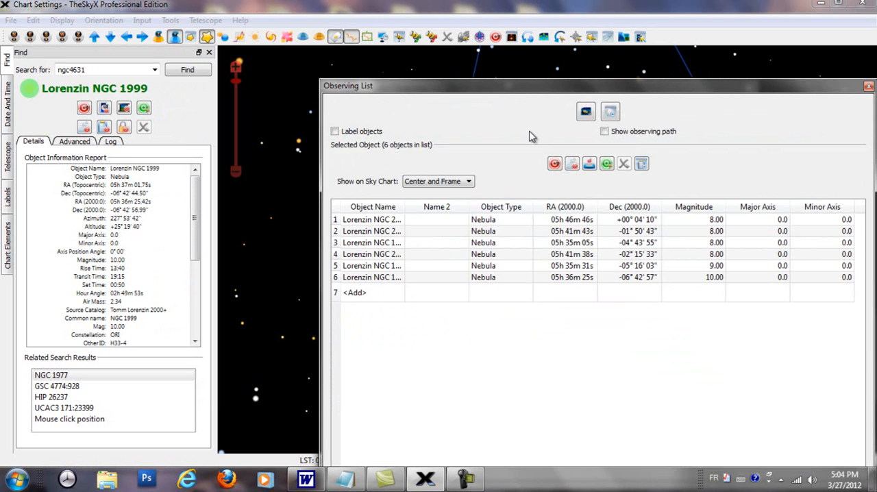
Move the Observing List window aside to reach the management dialog and clear the observing list
drag(624, 90, 808, 155)
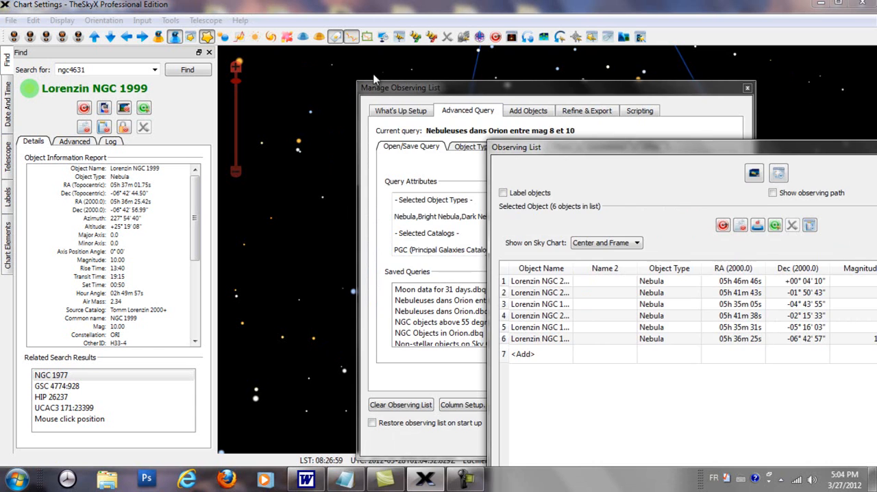
click(400, 110)
click(408, 405)
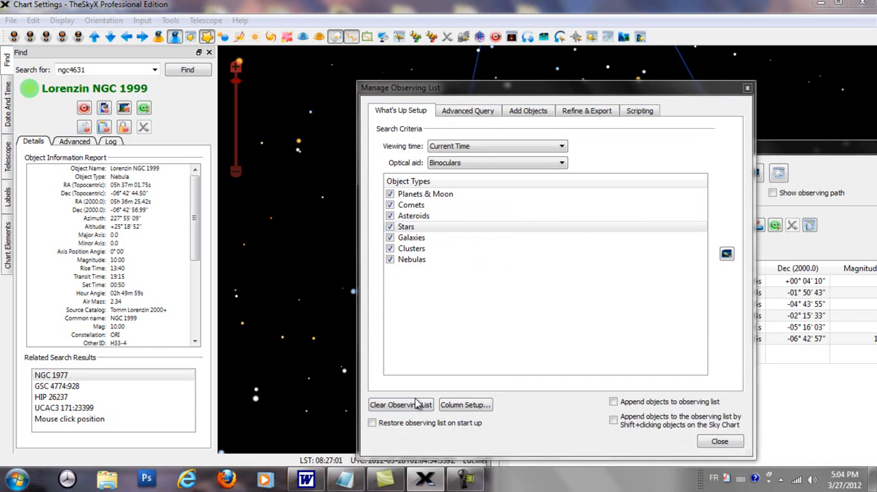
click(517, 288)
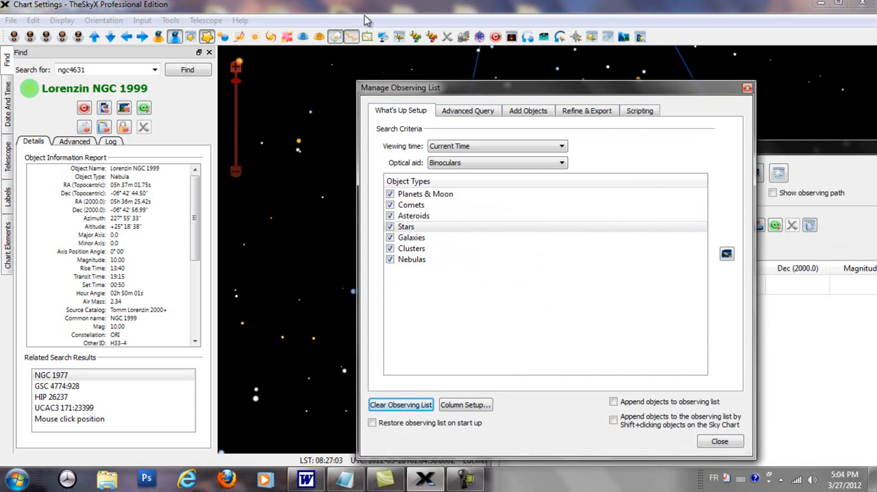
Create a new advanced query for non-stellar objects
click(467, 114)
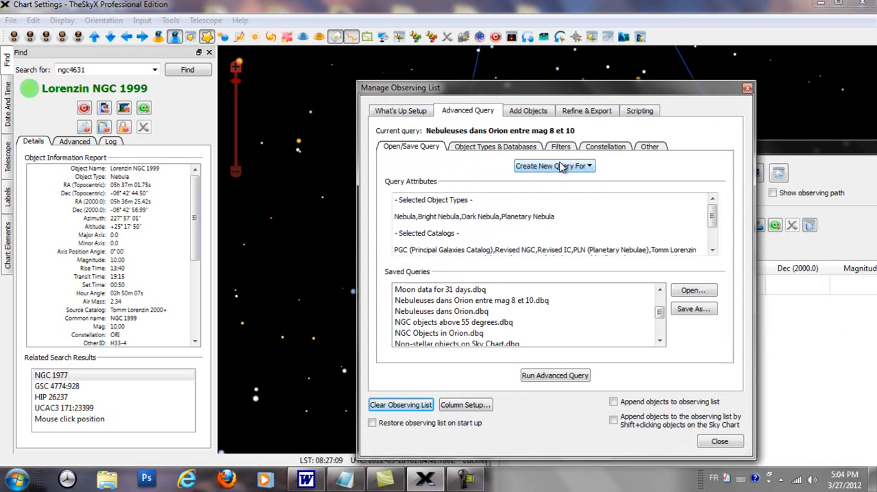
click(589, 167)
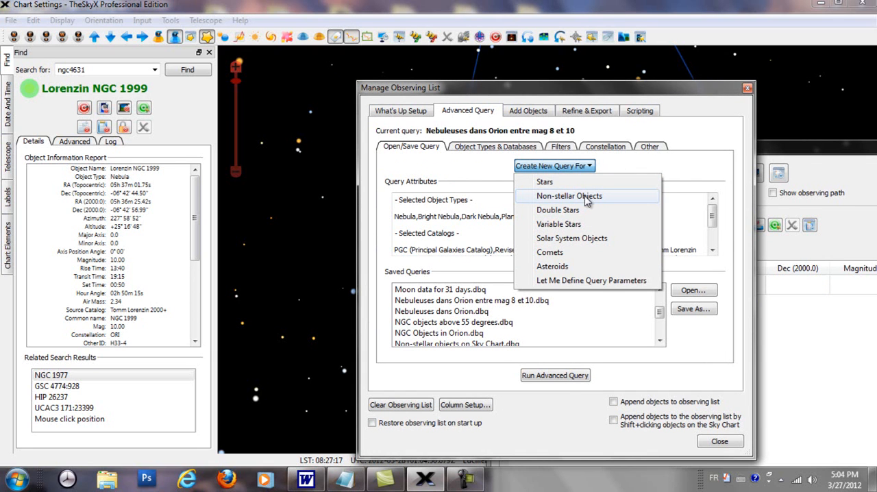
click(583, 196)
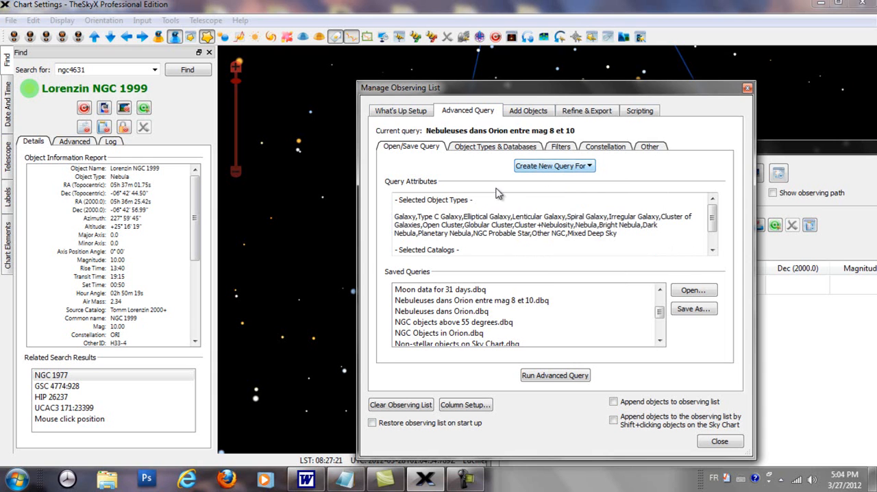
Review the new query's object types and databases, and exclude Galaxies and Clusters from the object types
click(487, 148)
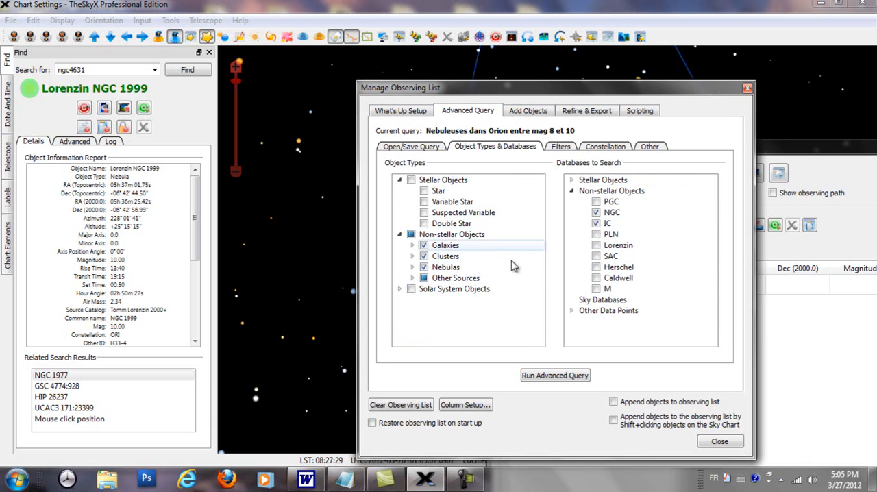
click(439, 149)
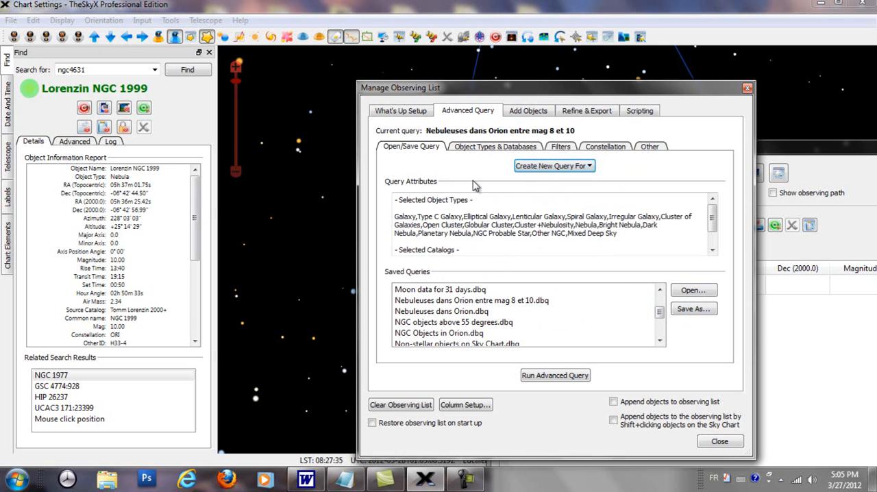
click(469, 150)
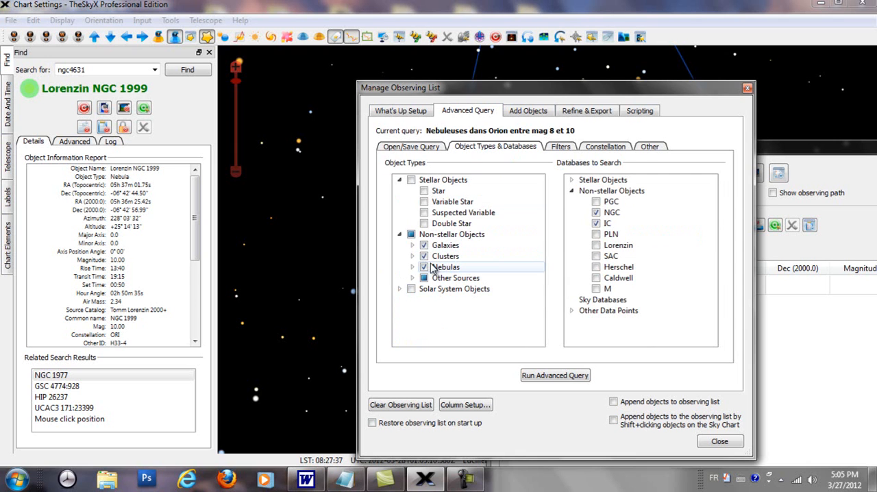
click(424, 245)
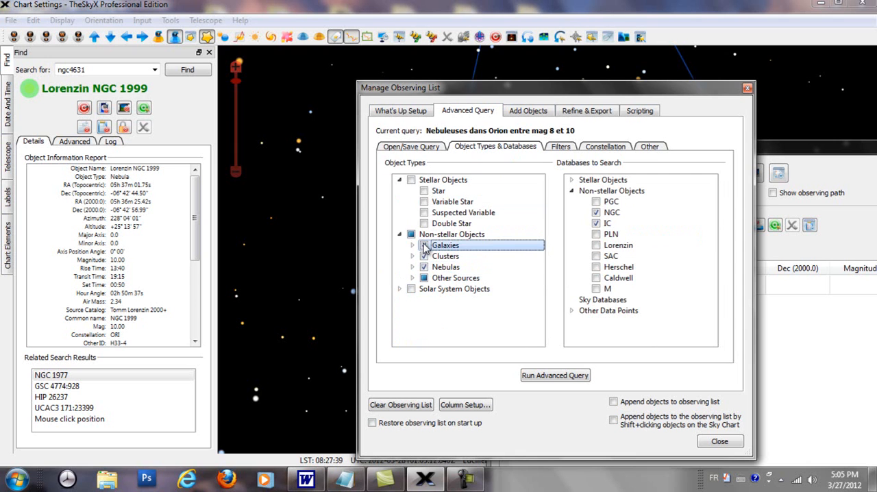
click(424, 256)
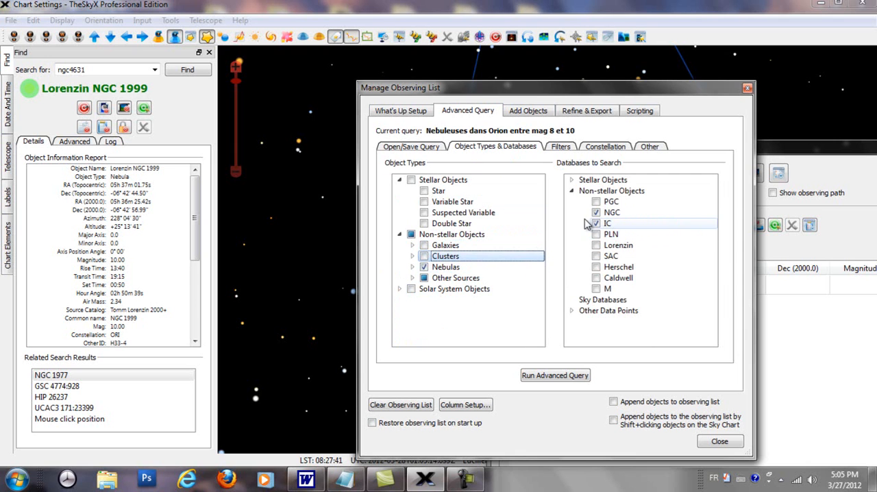
Include all non-stellar databases in the query: PGC, NGC, IC, PLN, Lorenzin, SAC, Herschel, Caldwell and M
click(596, 223)
click(595, 201)
click(596, 235)
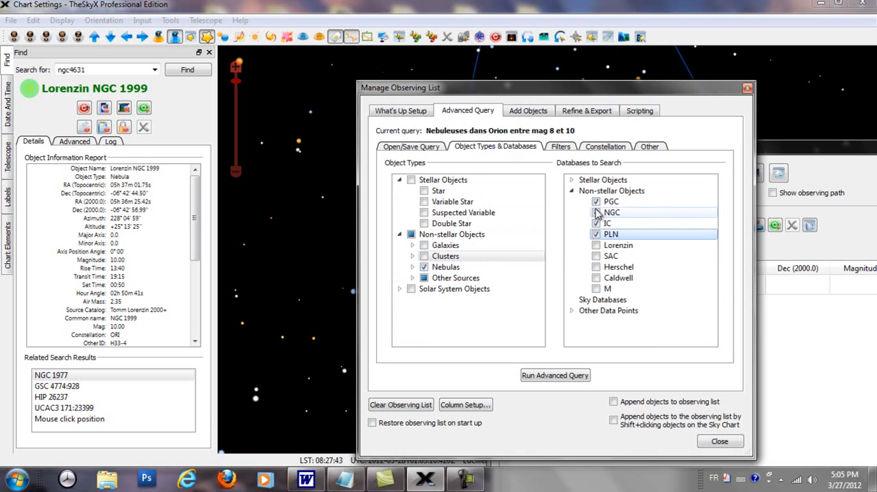
click(596, 246)
click(596, 256)
click(596, 267)
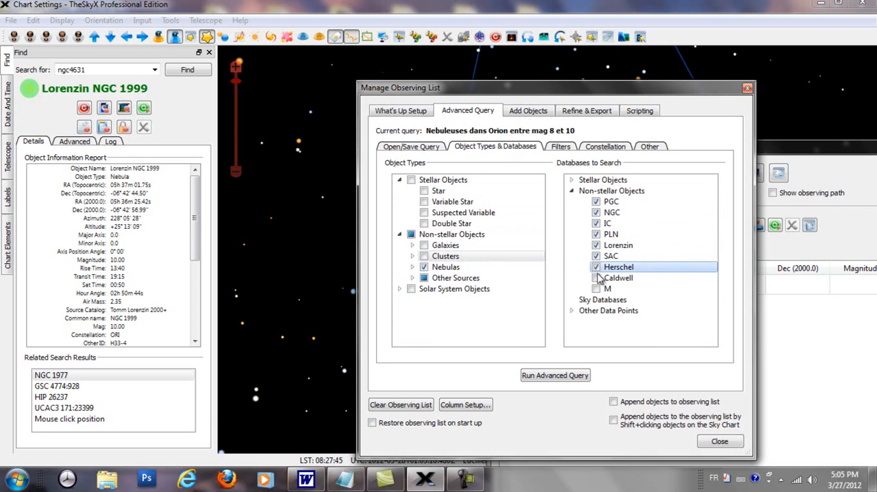
click(595, 279)
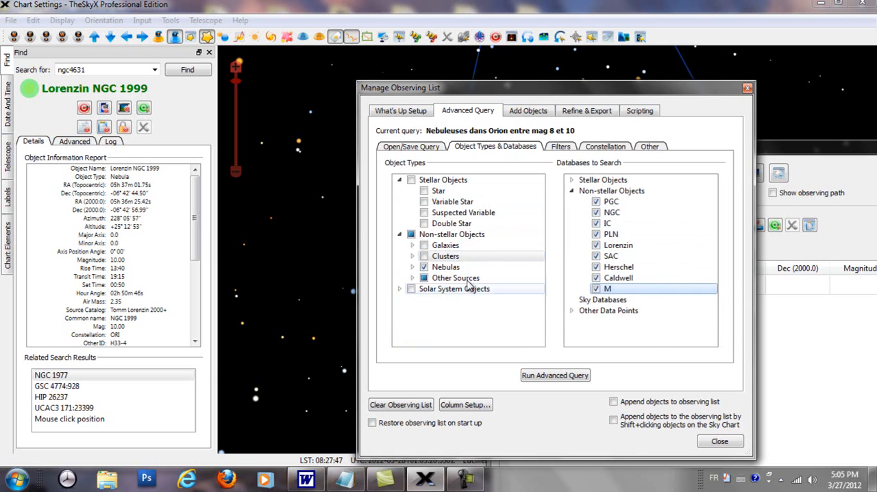
Add an attribute filter to the query that keeps only objects with a Major Axis greater than 10
click(560, 148)
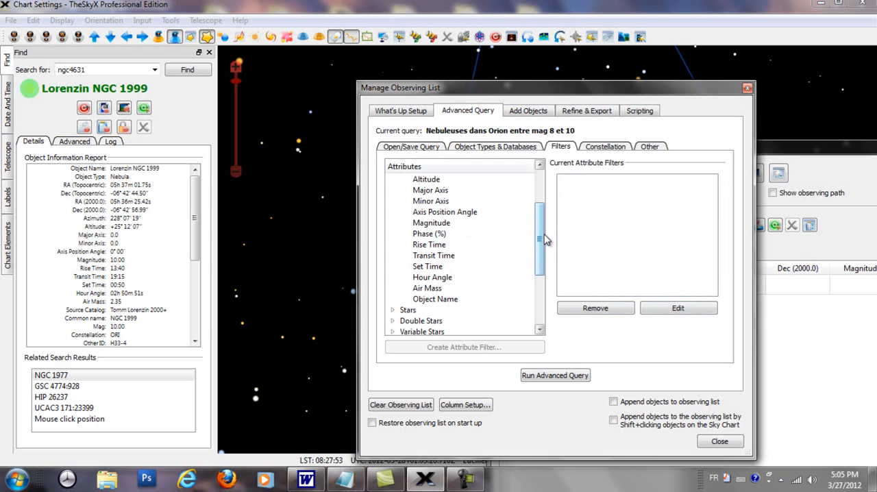
drag(541, 237, 555, 253)
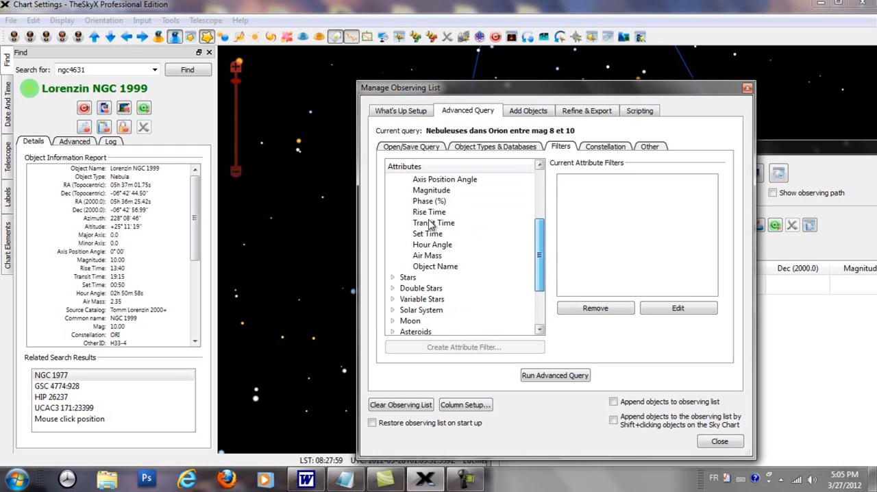
scroll(442, 229, up, 2)
click(464, 228)
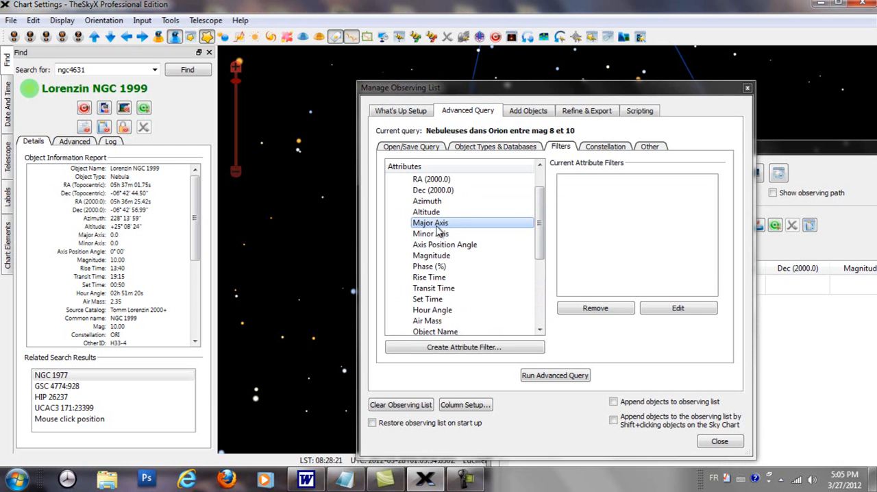
double_click(440, 228)
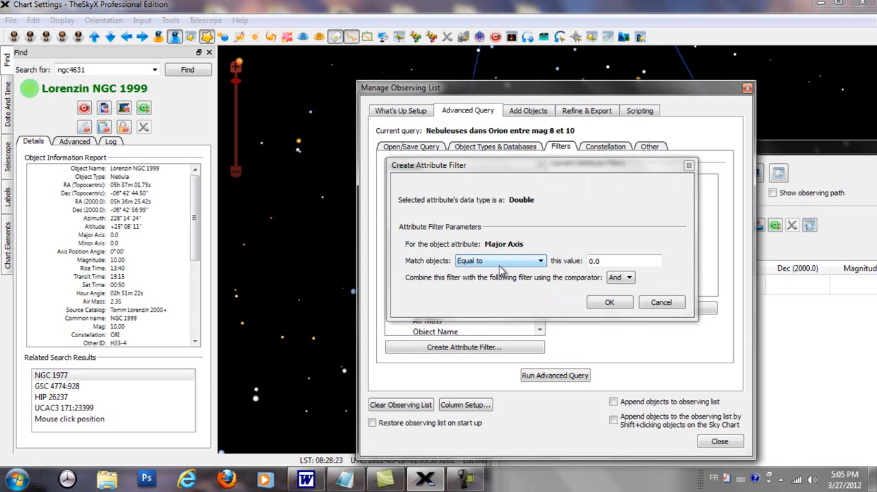
click(541, 261)
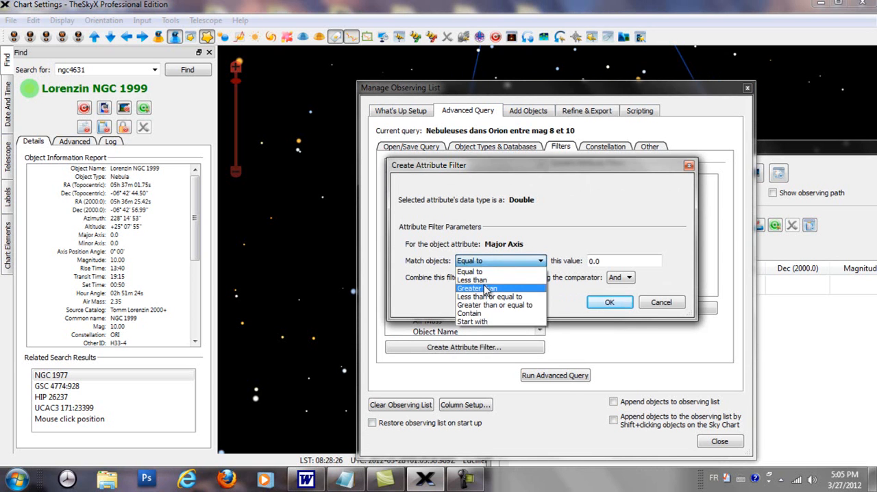
click(483, 289)
double_click(603, 261)
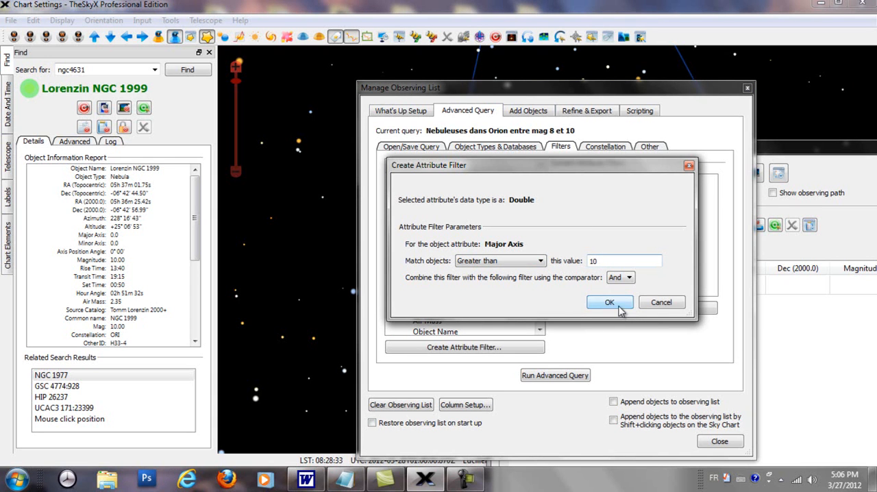
click(609, 303)
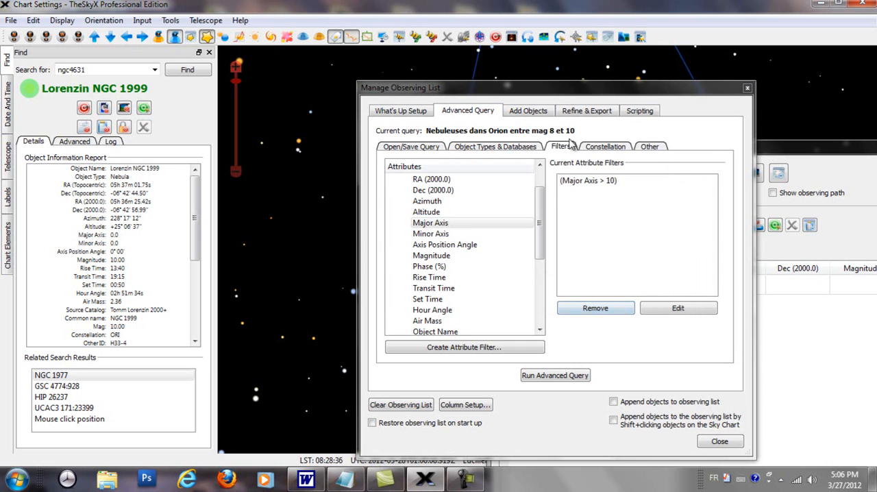
Restrict the query to the constellations Orion, Gemini and Auriga, and run the advanced query
click(595, 149)
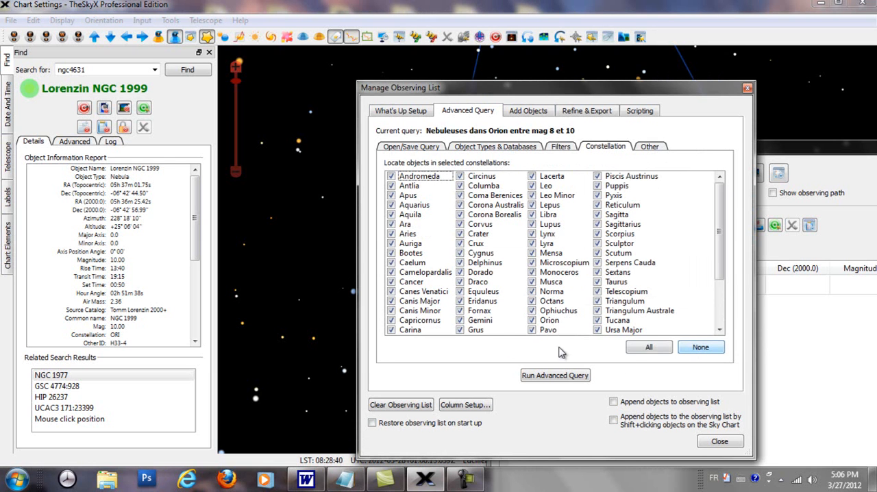
click(687, 354)
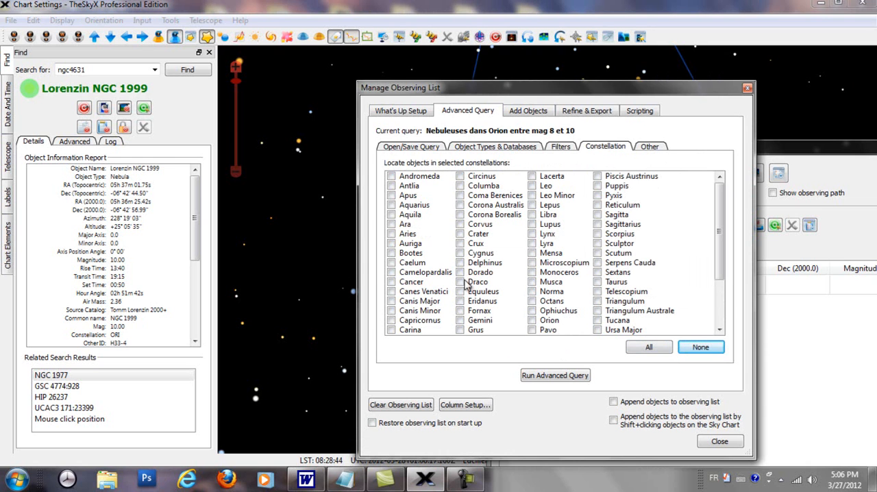
click(534, 321)
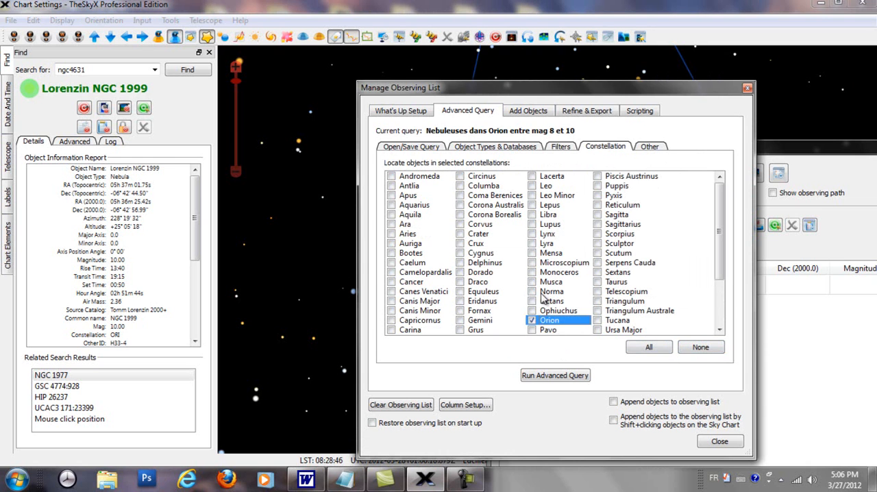
click(460, 321)
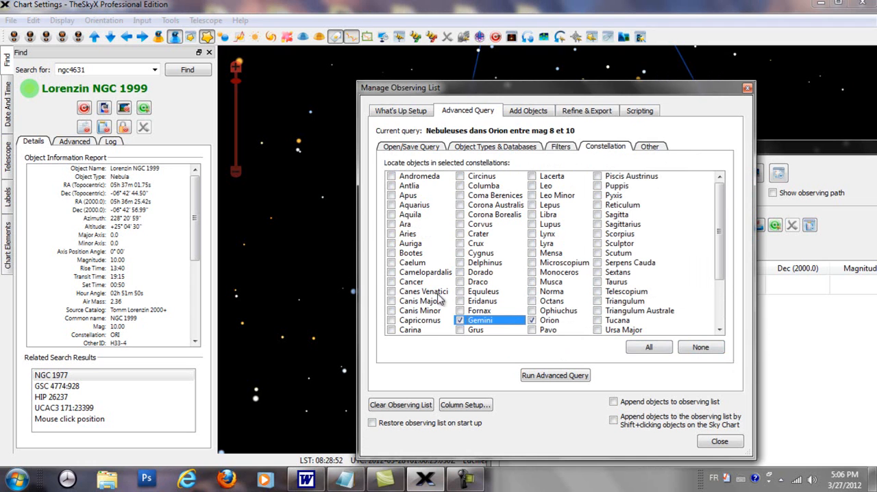
click(395, 244)
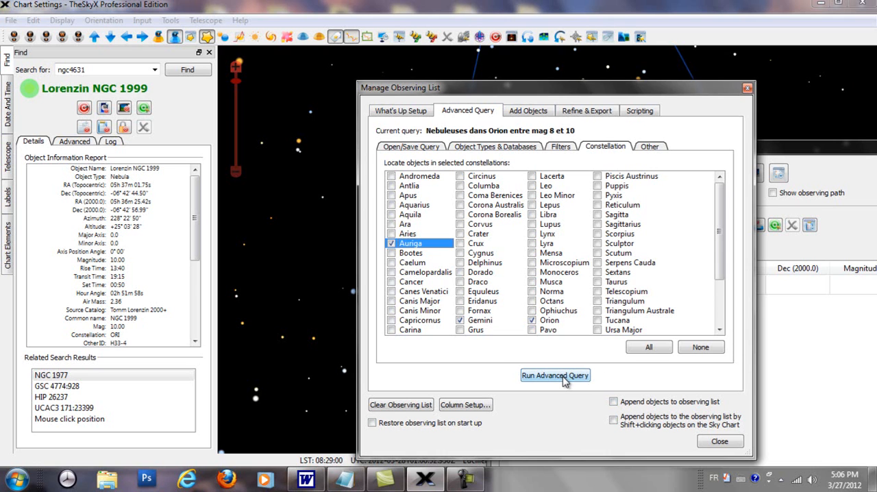
click(563, 378)
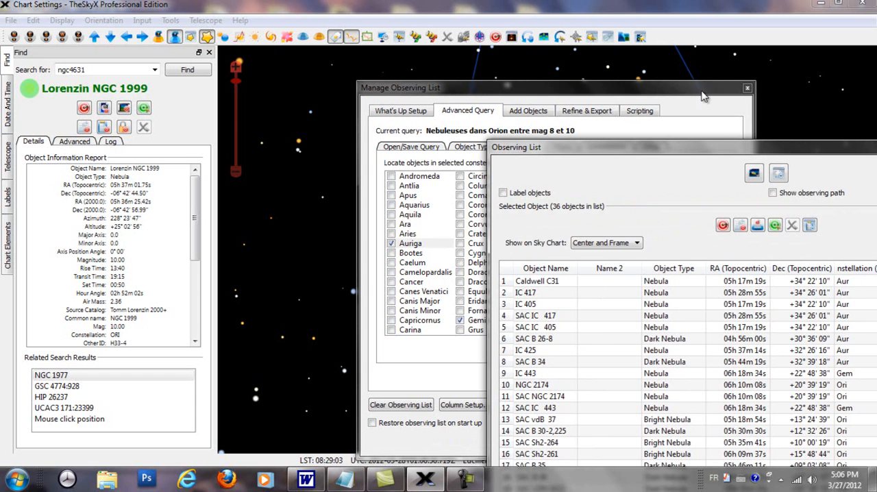
Close the Manage Observing List dialog and widen the Observing List window until the Minor Axis column is fully shown
drag(647, 156, 714, 117)
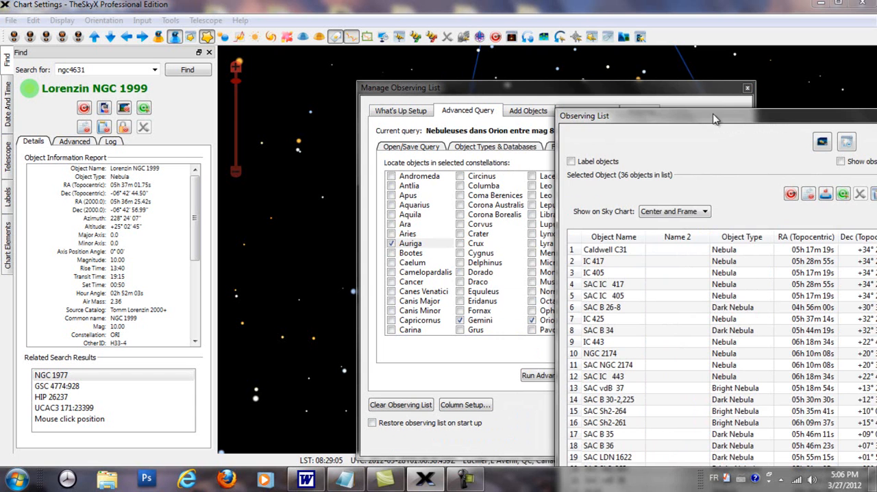
click(746, 89)
drag(535, 119, 388, 81)
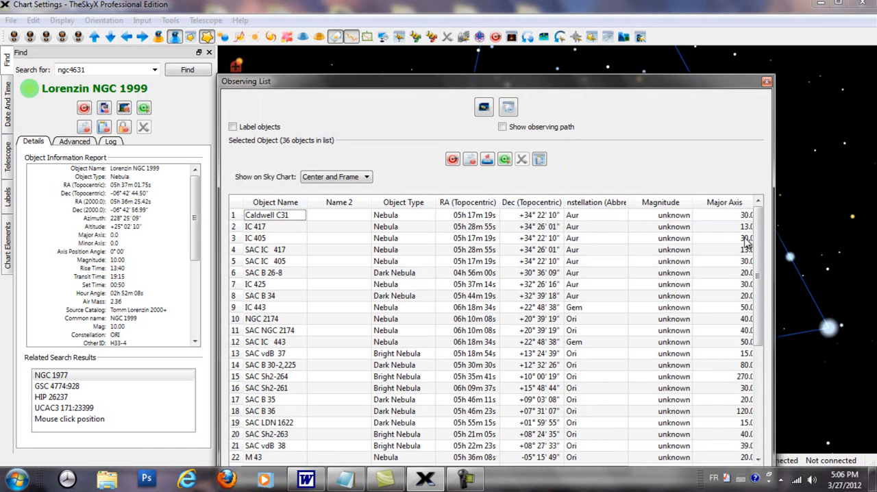
drag(775, 236, 862, 238)
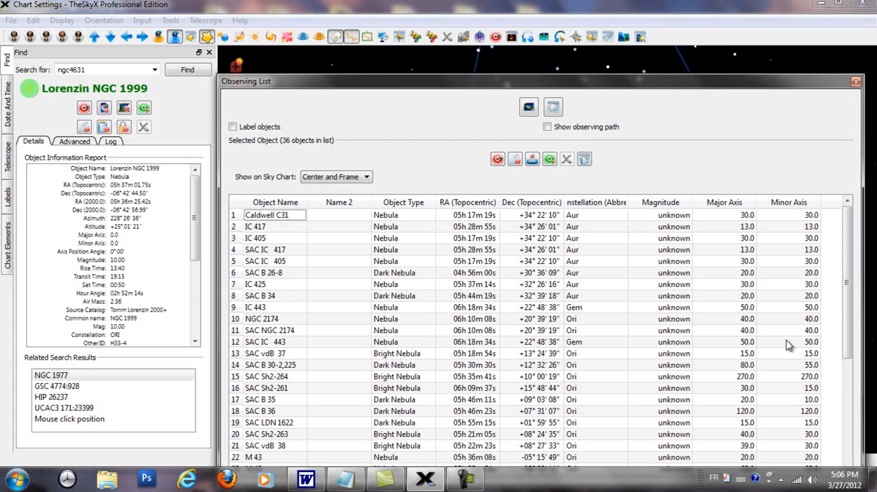
Sort the observing list by Major Axis, enlarge its window, and widen the Constellation column to review the objects
click(739, 203)
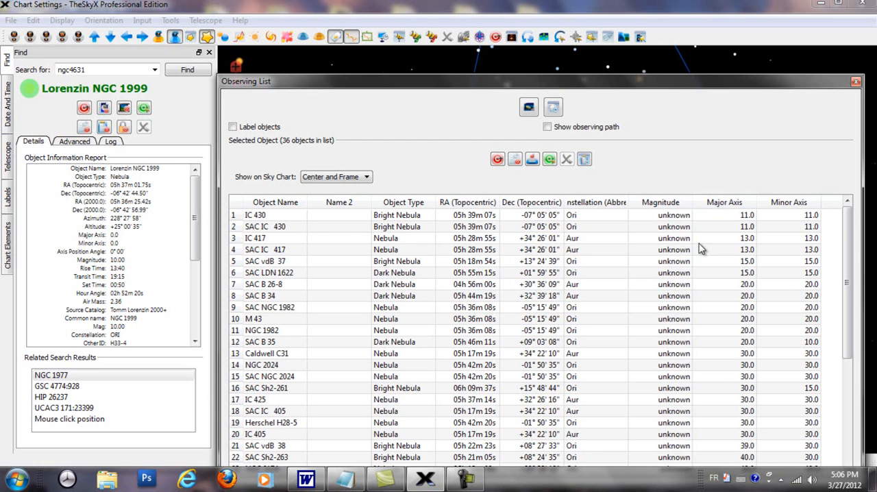
drag(564, 80, 501, 39)
drag(800, 304, 874, 306)
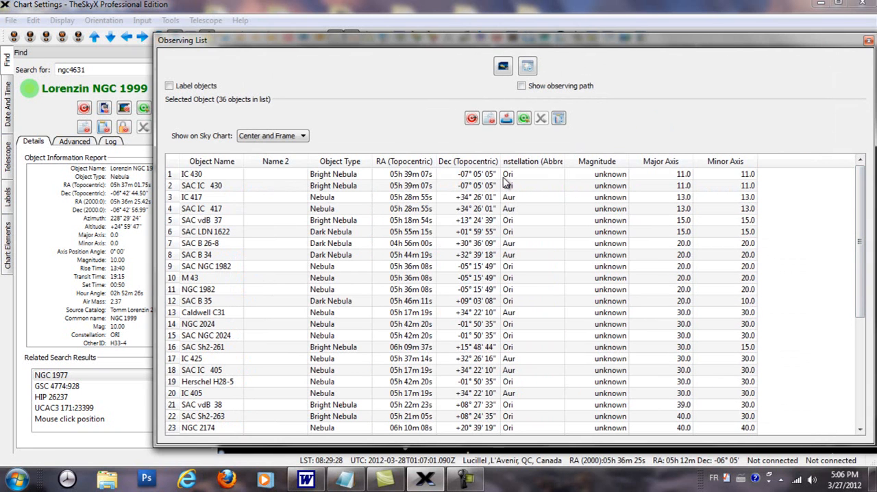
drag(566, 162, 588, 162)
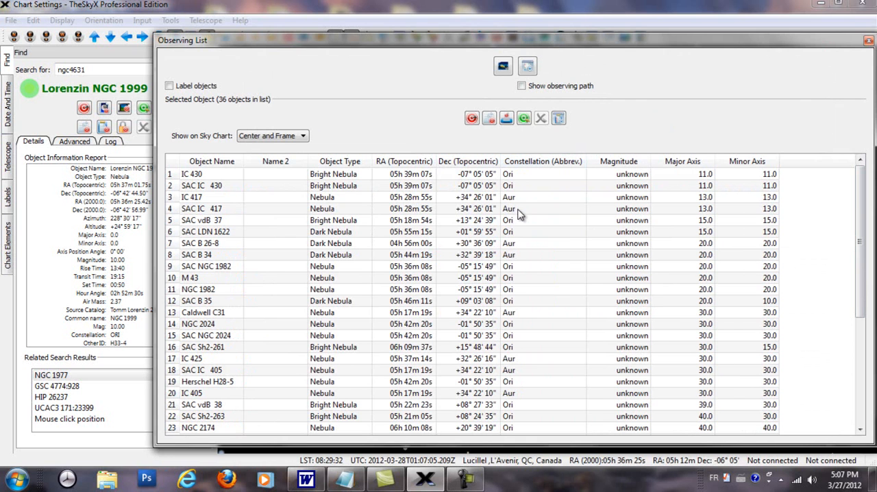
scroll(527, 399, down, 4)
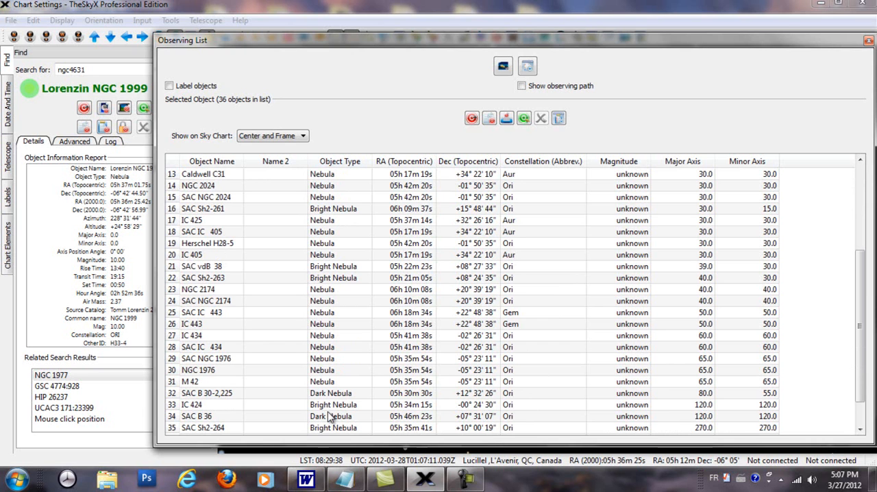
Move the Observing List window aside and show Caldwell C31, NGC 2024 and SAC NGC 2024 on the sky chart
drag(334, 44, 668, 63)
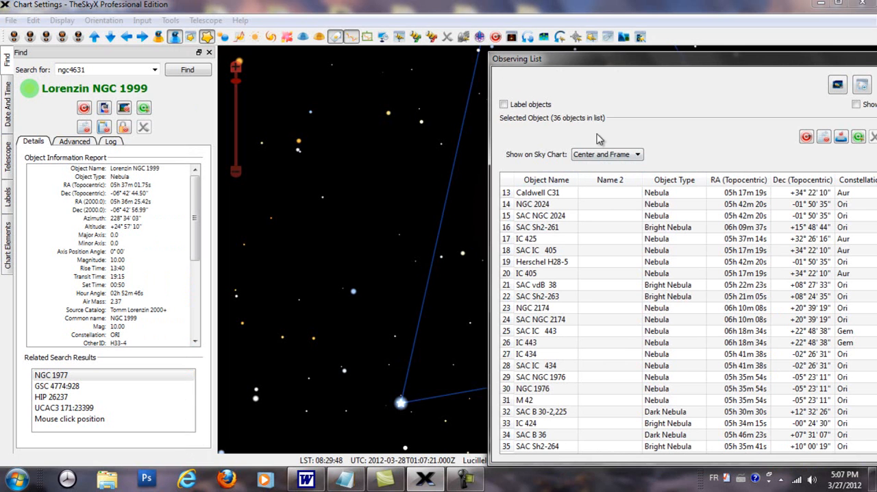
drag(581, 69, 697, 89)
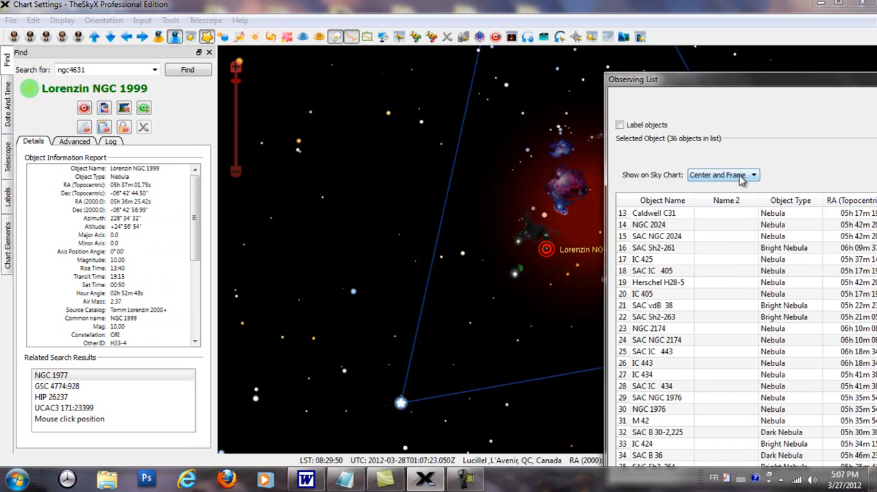
click(654, 213)
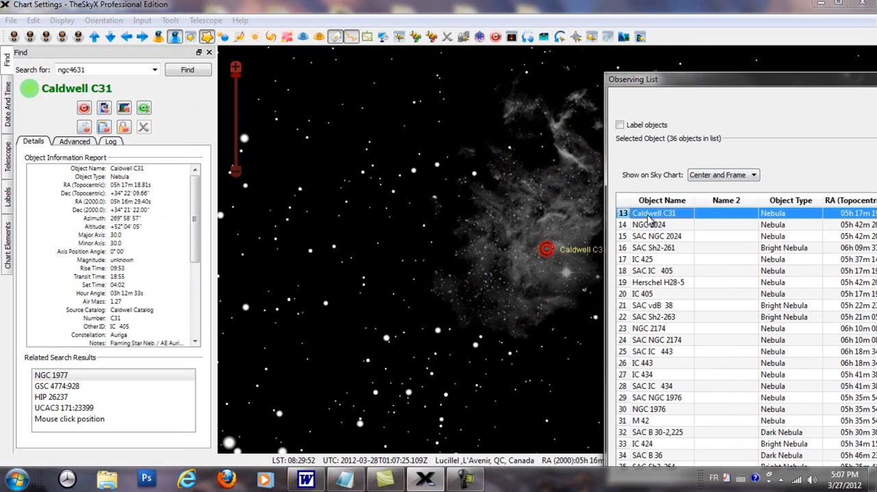
drag(669, 78, 769, 87)
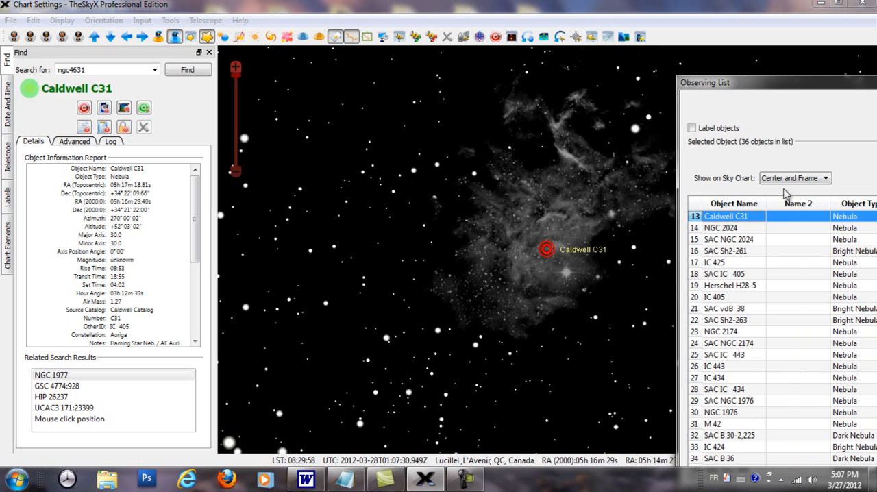
click(712, 233)
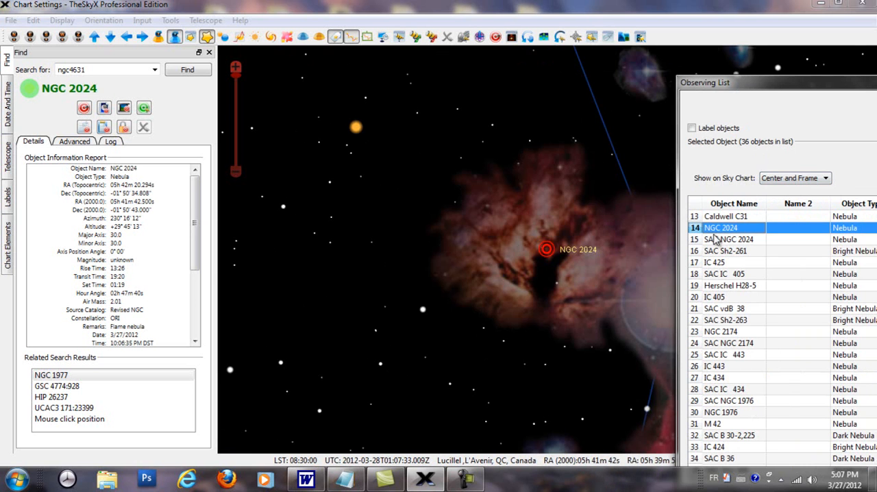
click(716, 241)
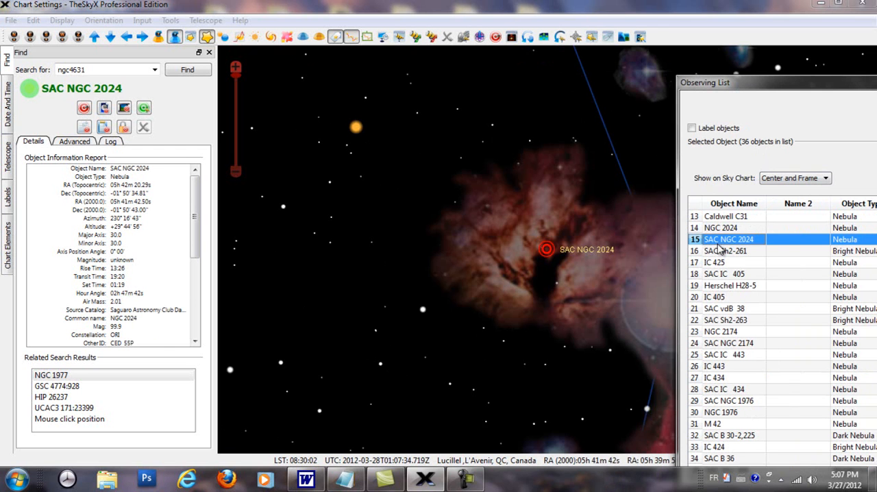
Show SAC Sh2-261 from the observing list on the sky chart and examine it at different zoom levels
click(720, 253)
scroll(567, 289, down, 1)
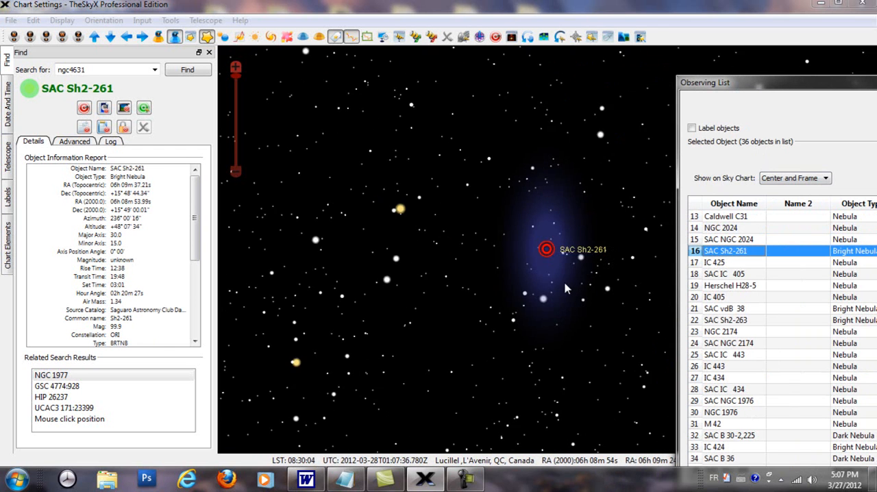
scroll(566, 289, up, 10)
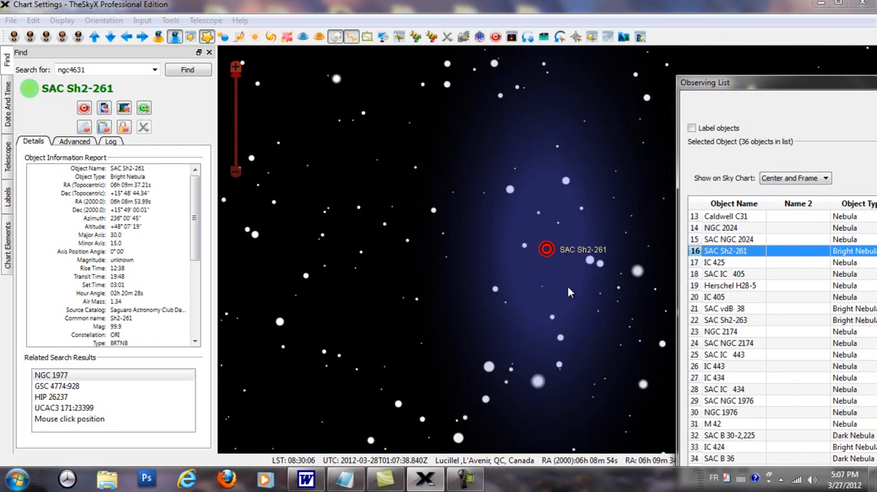
scroll(567, 293, down, 3)
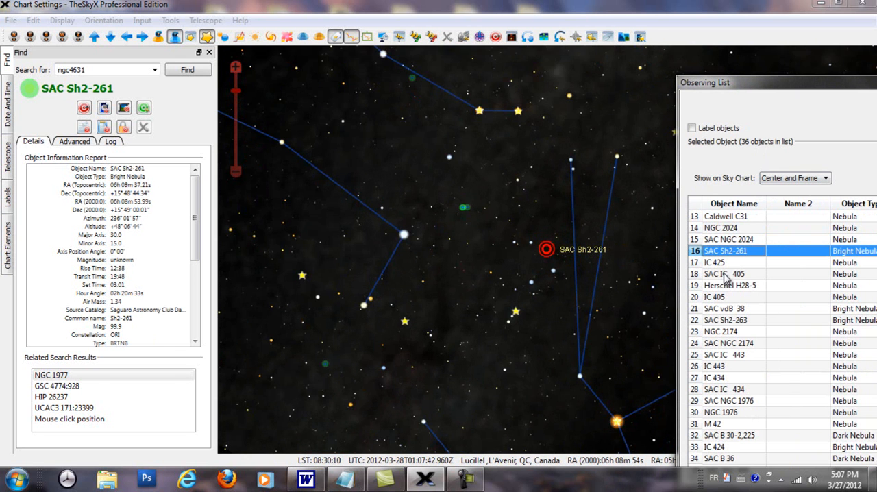
Show IC 425, Herschel H28-5, IC 405, SAC vdB 38 and IC 443 in turn on the sky chart
click(700, 263)
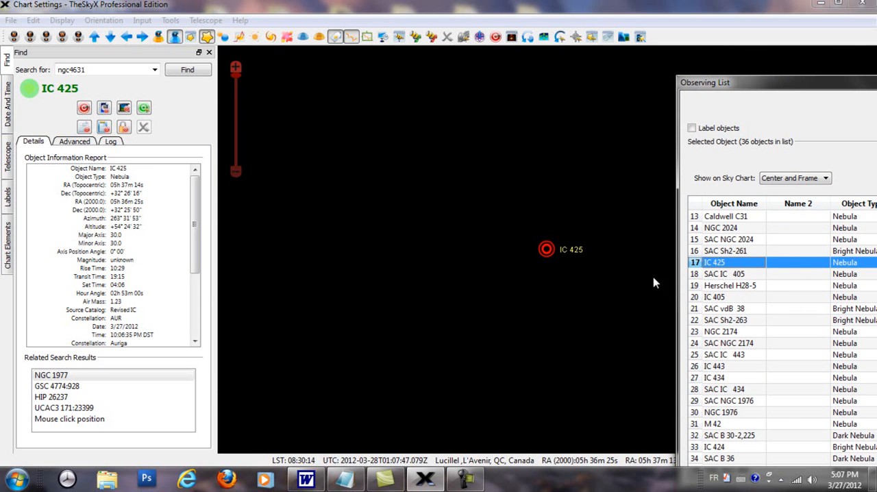
click(741, 287)
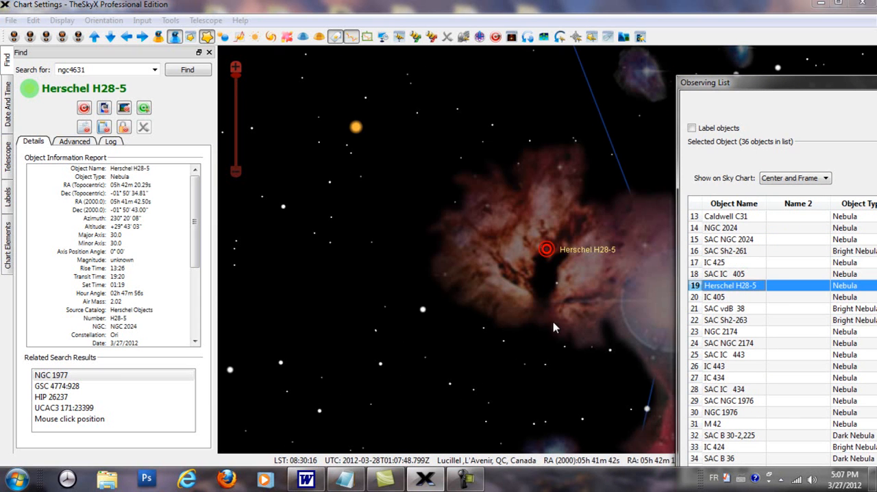
click(716, 302)
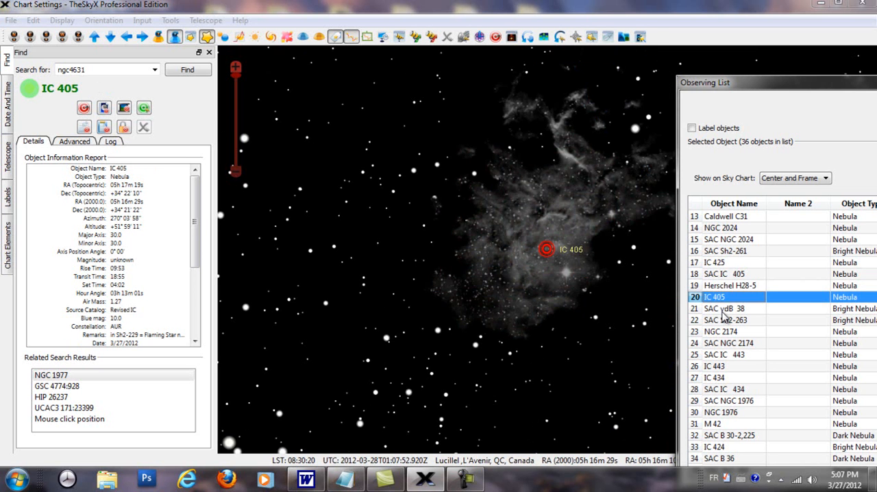
click(724, 309)
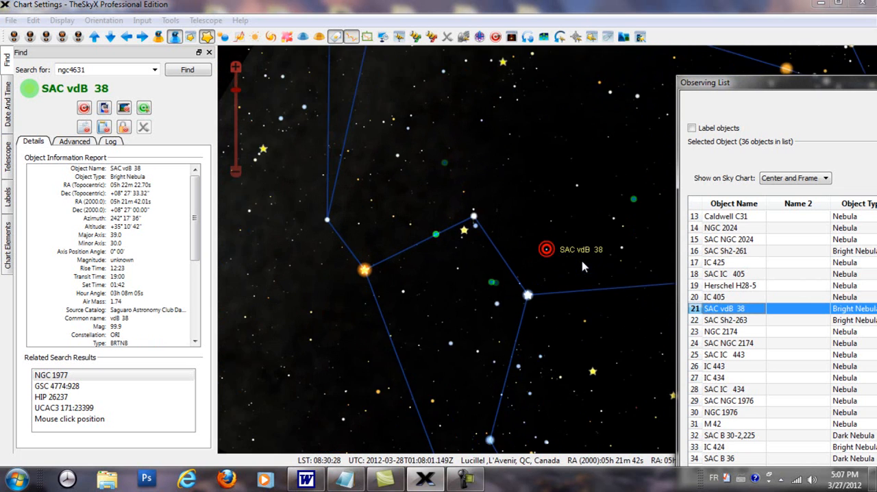
click(716, 366)
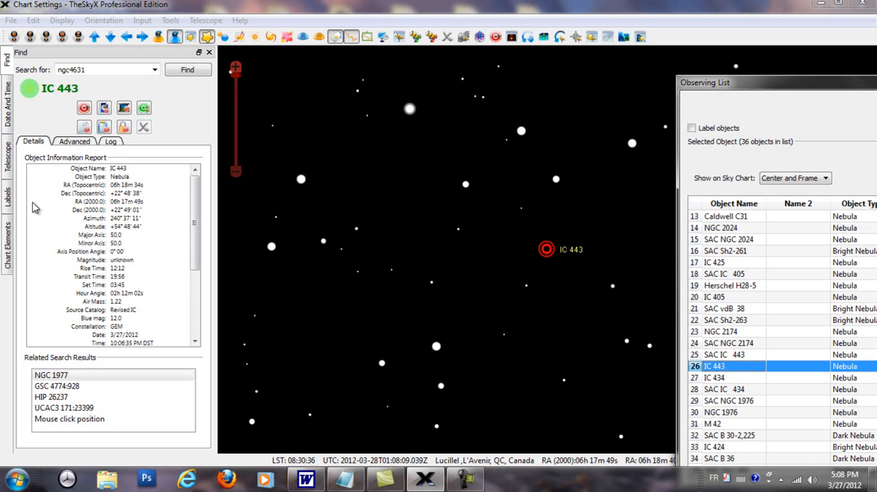
Open the Photos window and dock it beside the sky chart with the other tool windows
click(62, 20)
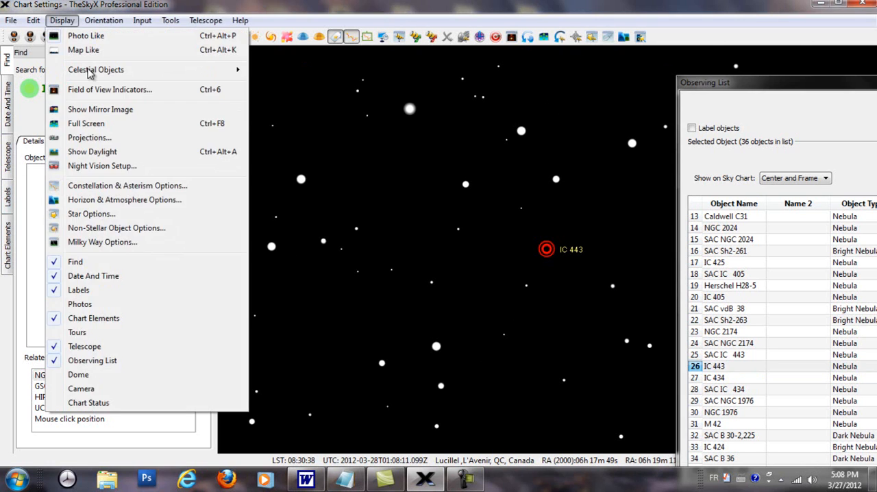
click(93, 305)
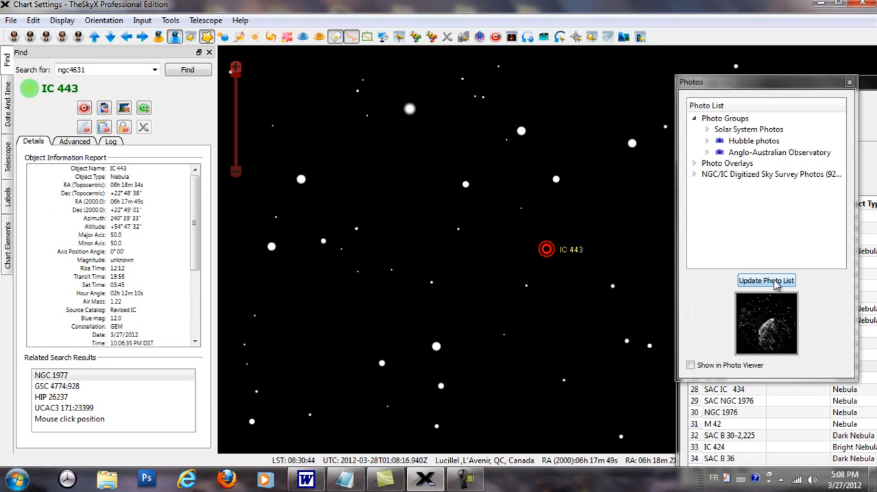
scroll(583, 282, up, 5)
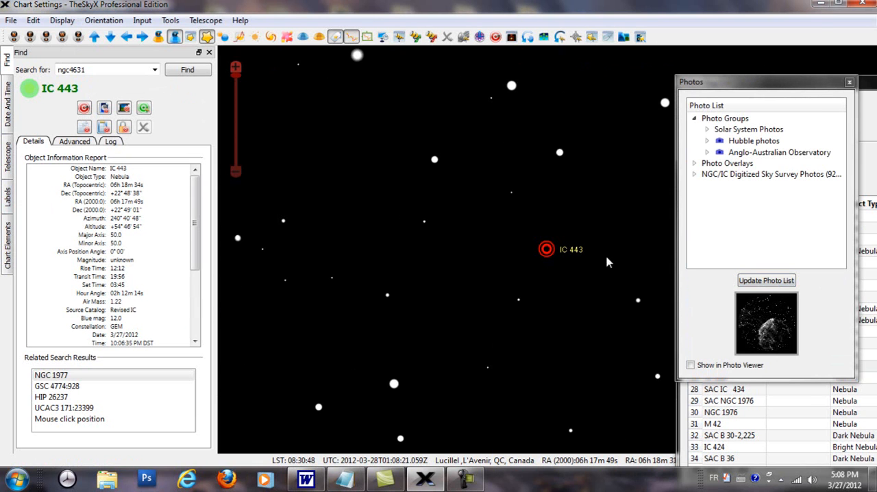
drag(320, 196, 173, 140)
Show SAC NGC 2174, NGC 2174, SAC vdB 38 and IC 405 in turn on the sky chart, and examine IC 405 up close
click(728, 345)
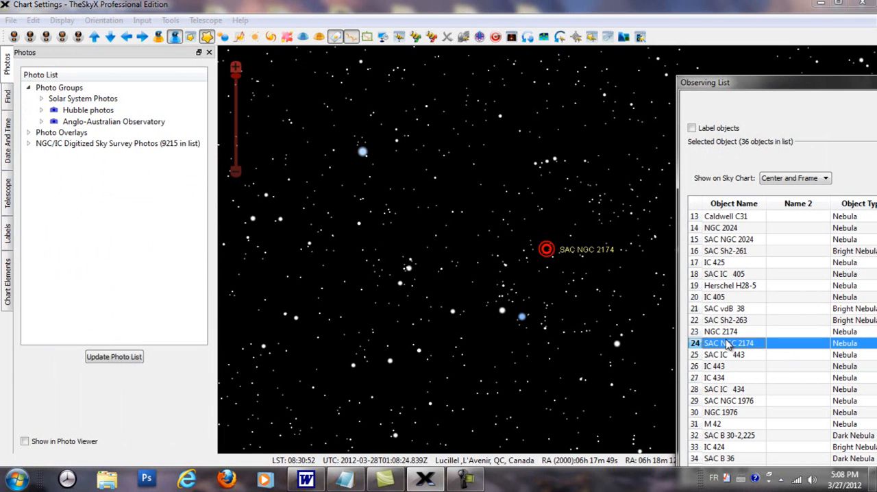
click(723, 334)
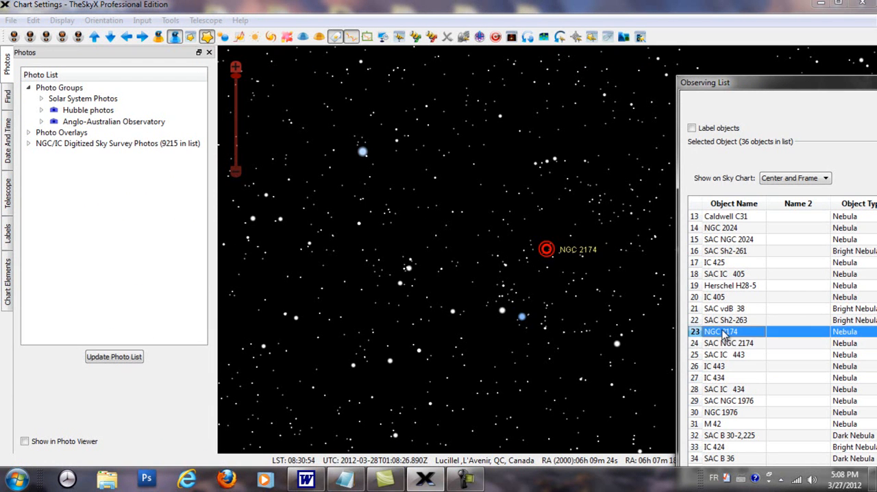
click(721, 310)
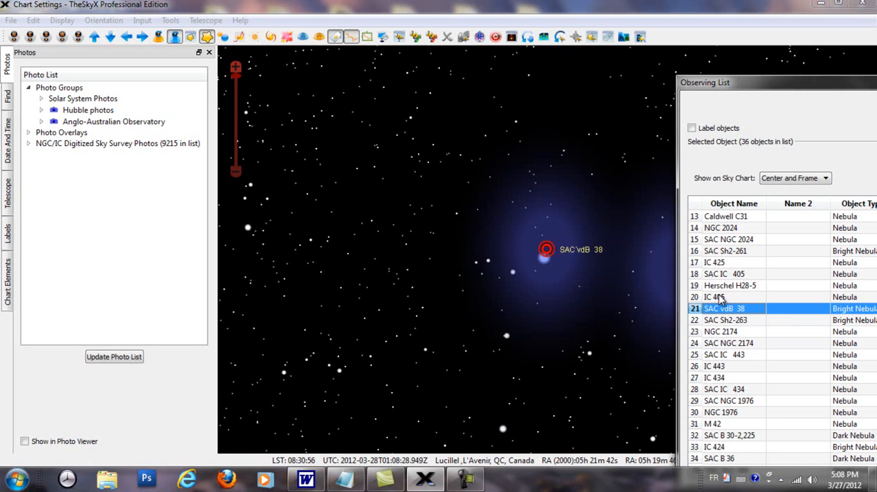
click(717, 298)
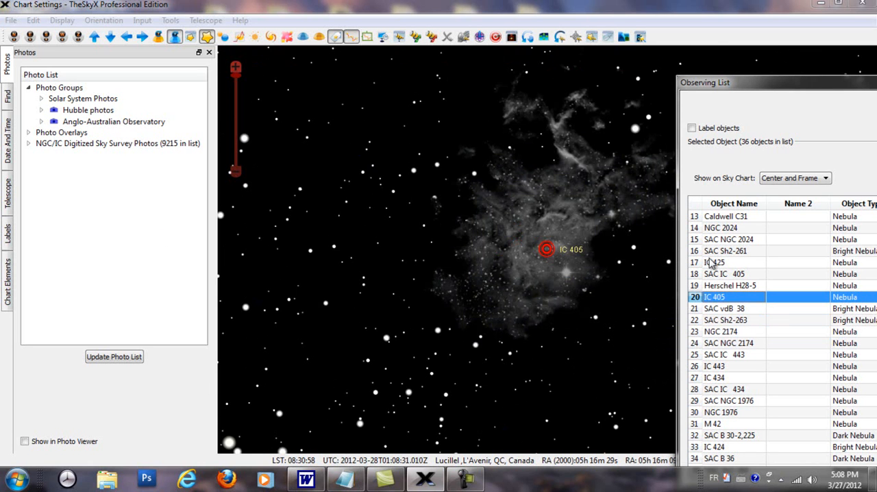
scroll(533, 304, up, 2)
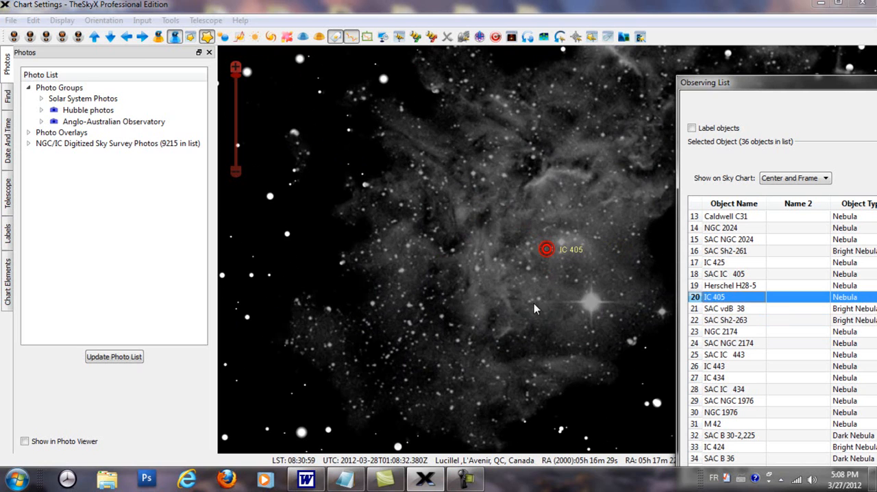
Check two chart positions within the IC 405 photo for object information and update the photo list
click(549, 251)
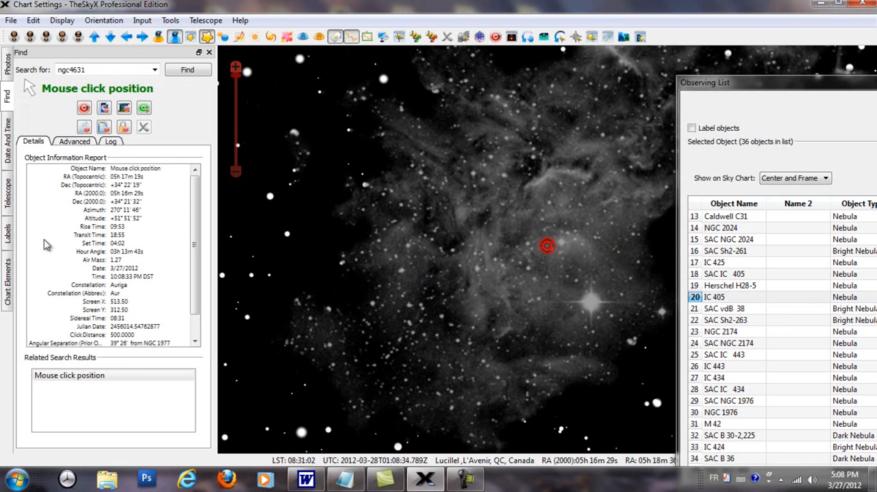
click(10, 73)
click(130, 359)
click(466, 279)
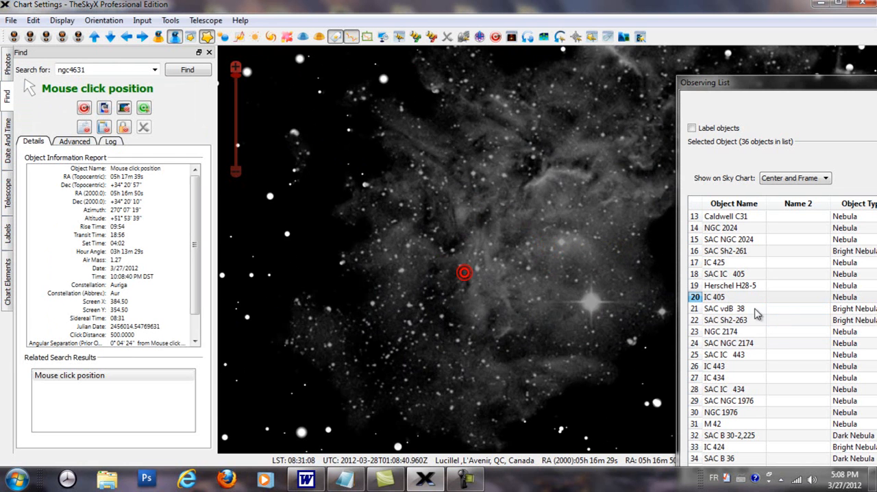
Show NGC 1976, IC 424 and SAC Sh2-264 from the observing list in turn on the sky chart
double_click(725, 411)
scroll(725, 411, down, 1)
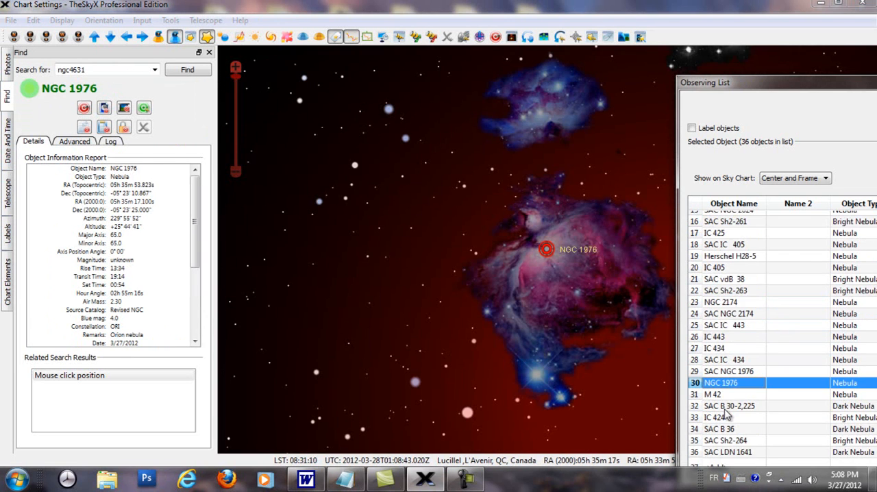
double_click(724, 419)
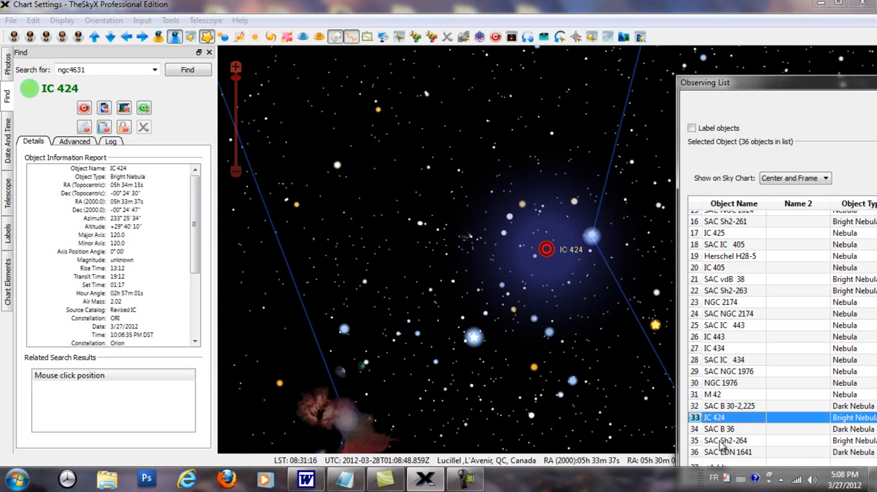
double_click(723, 441)
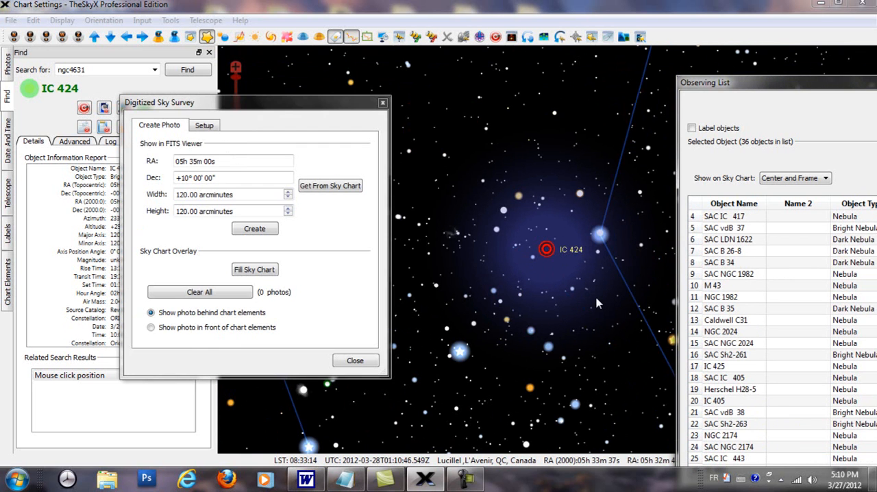
click(595, 306)
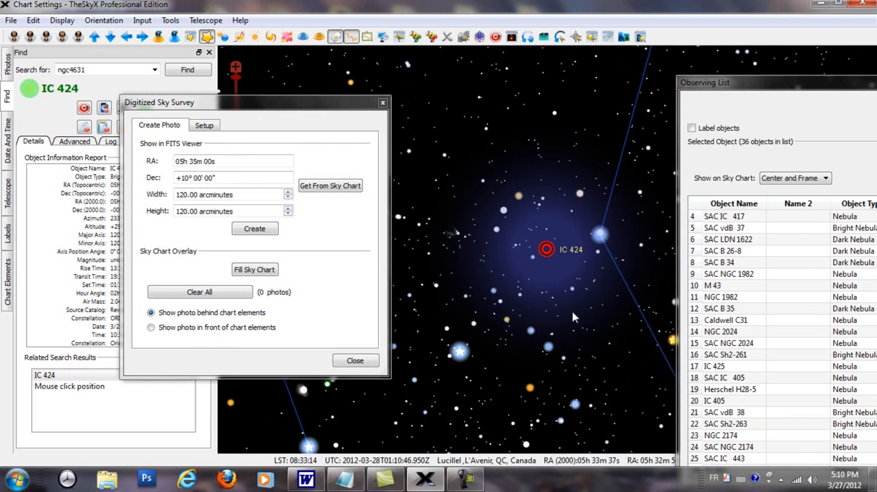
Create a 120 by 120 arcminute Digitized Sky Survey photo of IC 424 using the sky chart's coordinates, and reposition the photo viewer
click(336, 188)
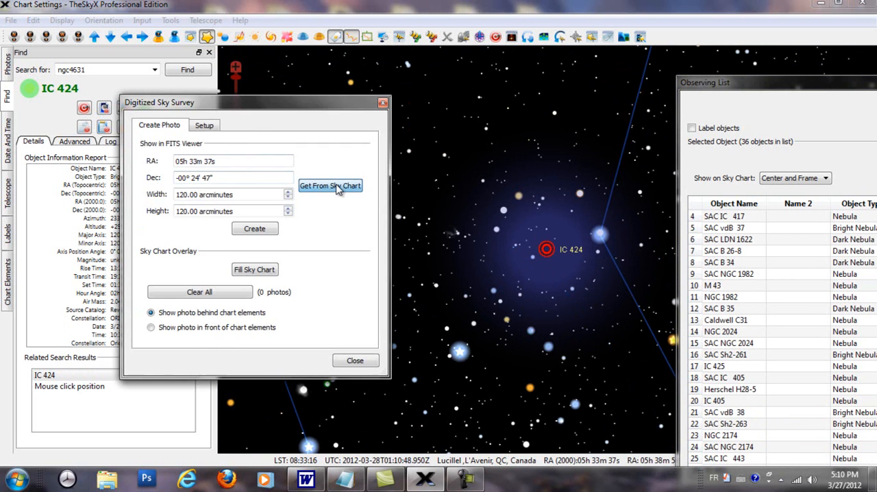
click(269, 230)
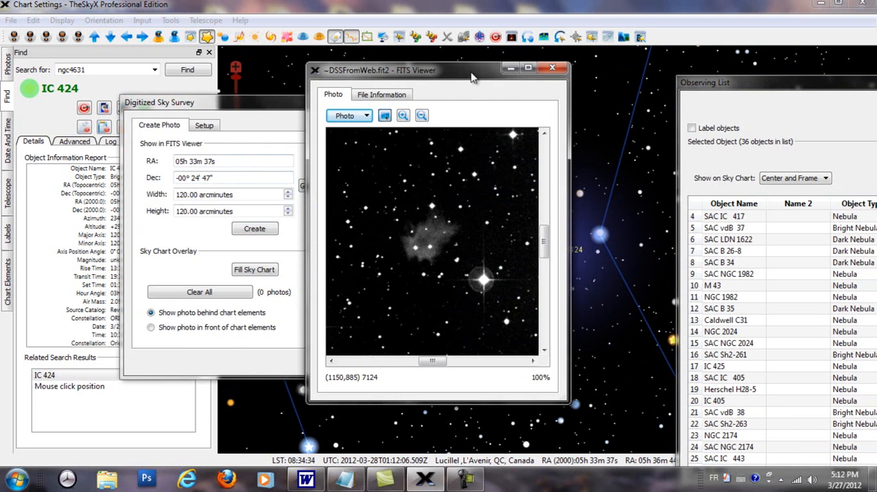
drag(471, 76, 204, 78)
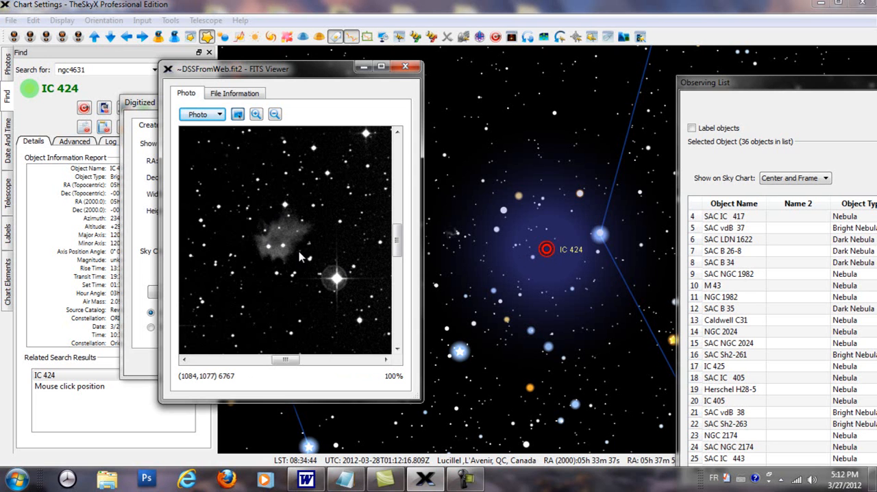
Send the IC 424 survey photo to Image Link, find its astrometric solution, and close the Image Link window
right_click(281, 213)
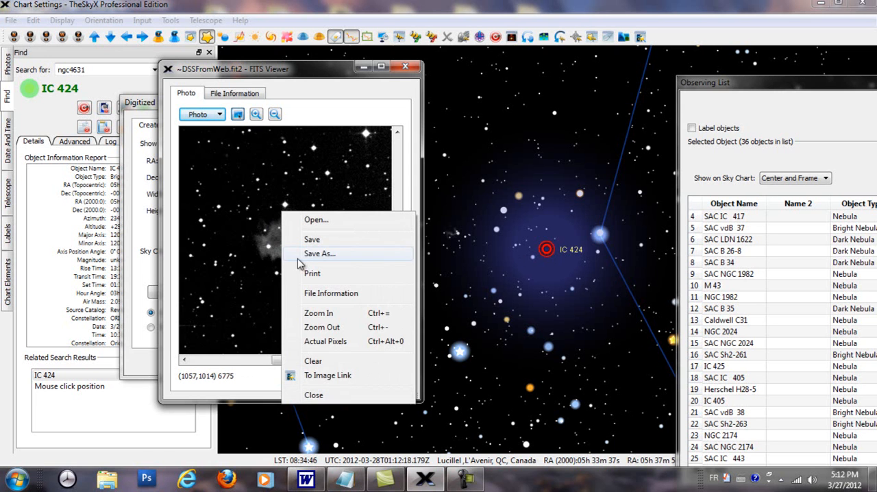
click(333, 376)
click(332, 112)
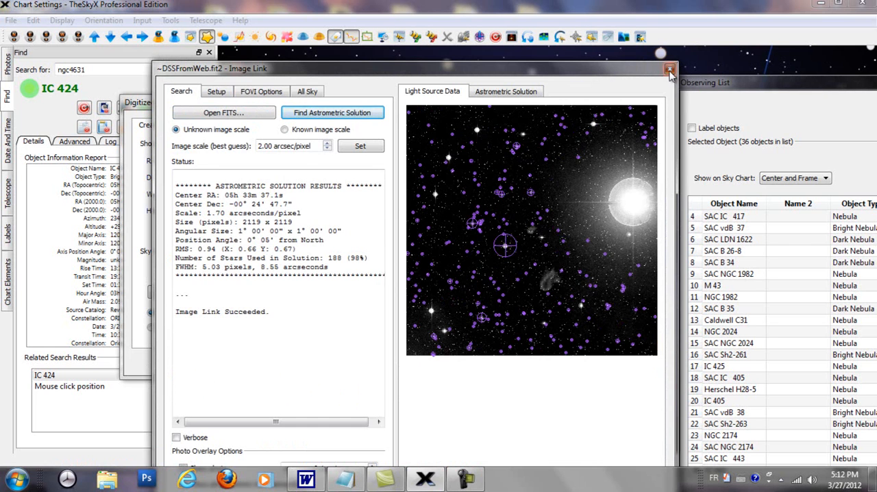
click(670, 70)
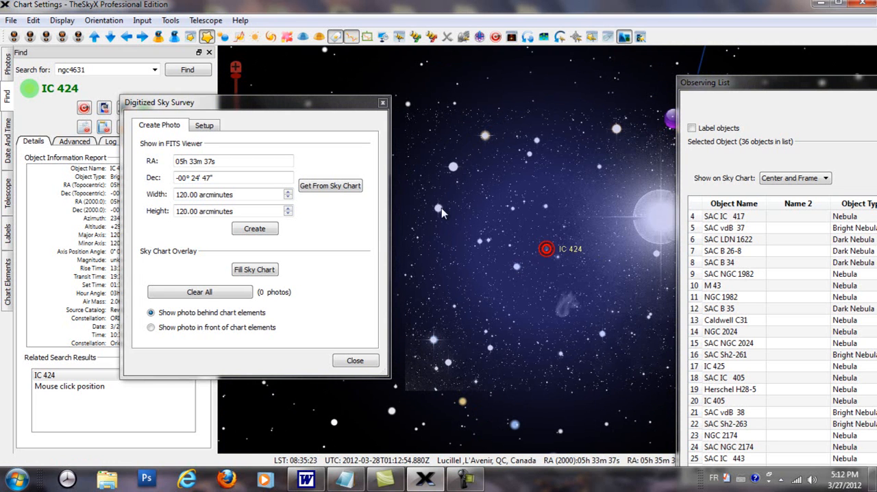
Toggle the Image Link photo repeatedly on the chart to compare the IC 424 field with and without it
click(624, 38)
click(623, 38)
click(624, 39)
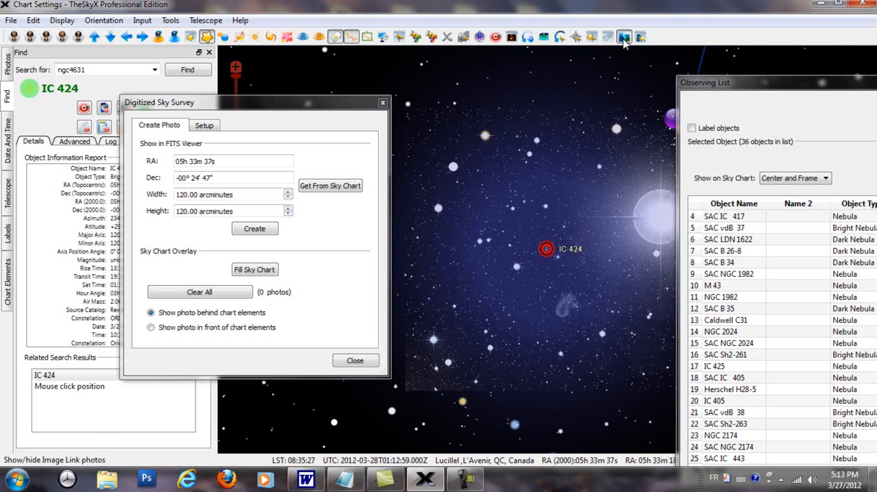
click(623, 39)
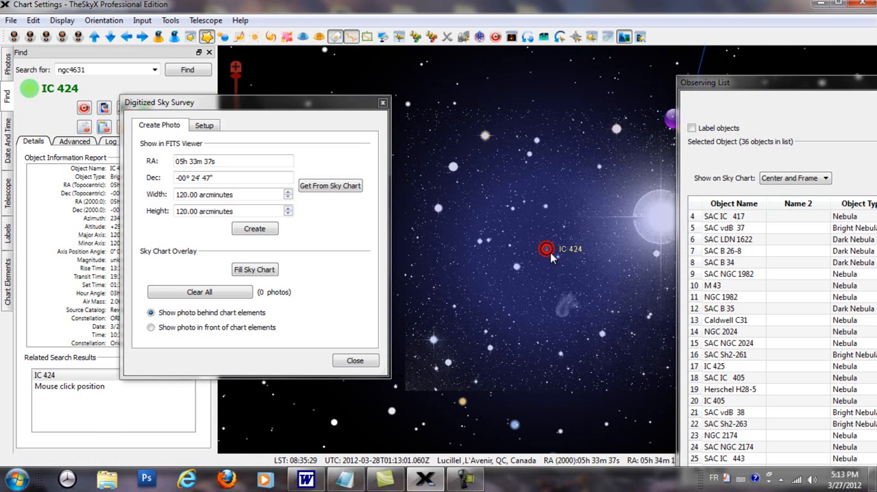
click(566, 310)
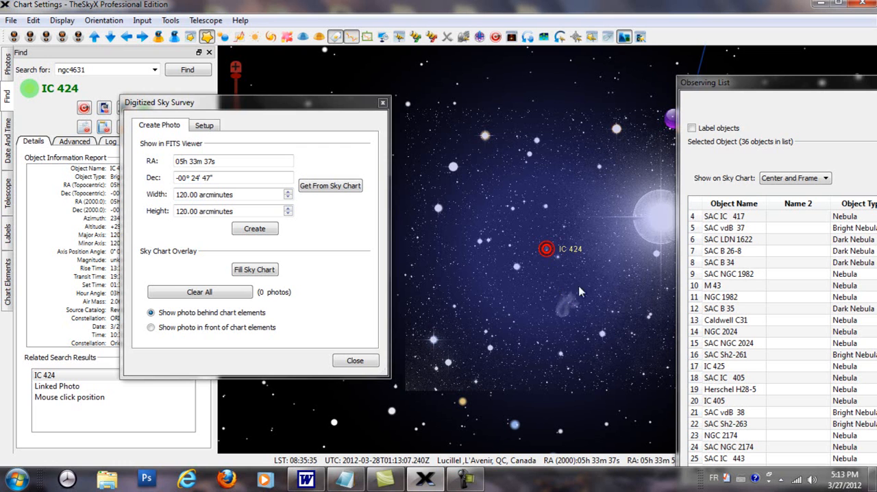
click(624, 37)
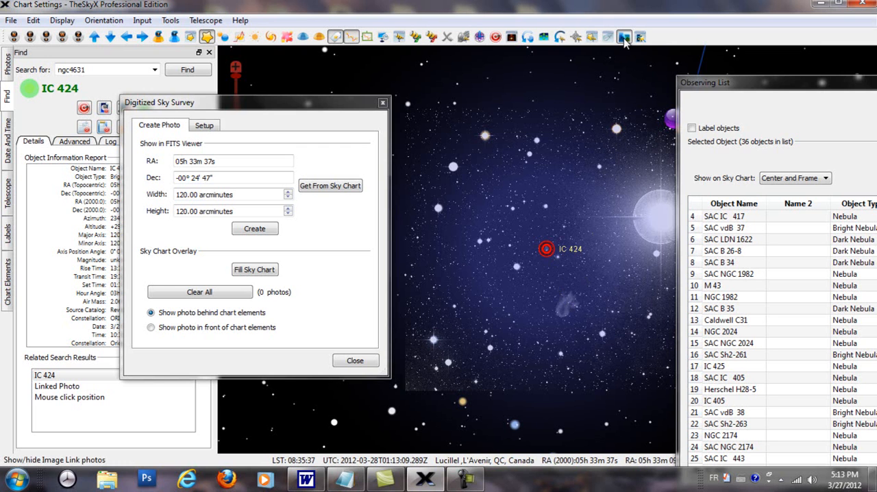
click(624, 38)
click(624, 37)
click(624, 38)
Turn off the chart's nebulas and identify the nebula near IC 424, SAC IC 423, in the linked photo
click(286, 37)
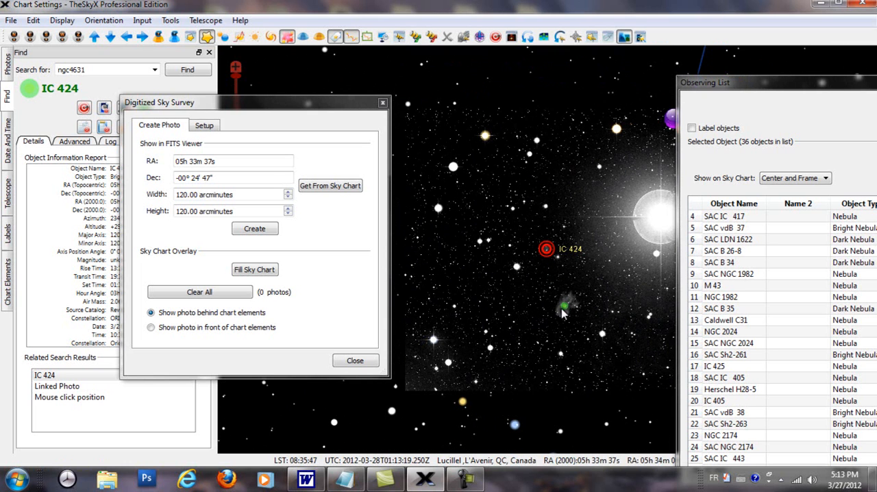
mouse_move(565, 308)
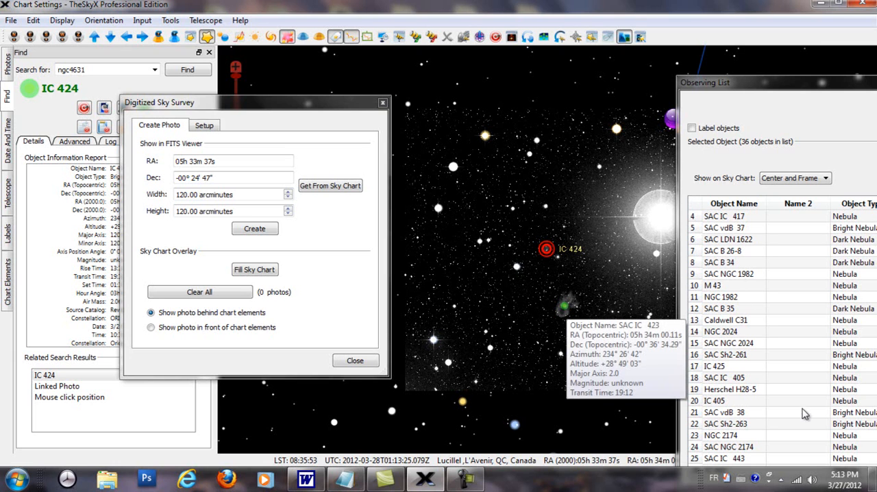
click(563, 310)
Close the Digitized Sky Survey window, select the linked photo at IC 424's position, and examine it up close
drag(189, 104, 226, 117)
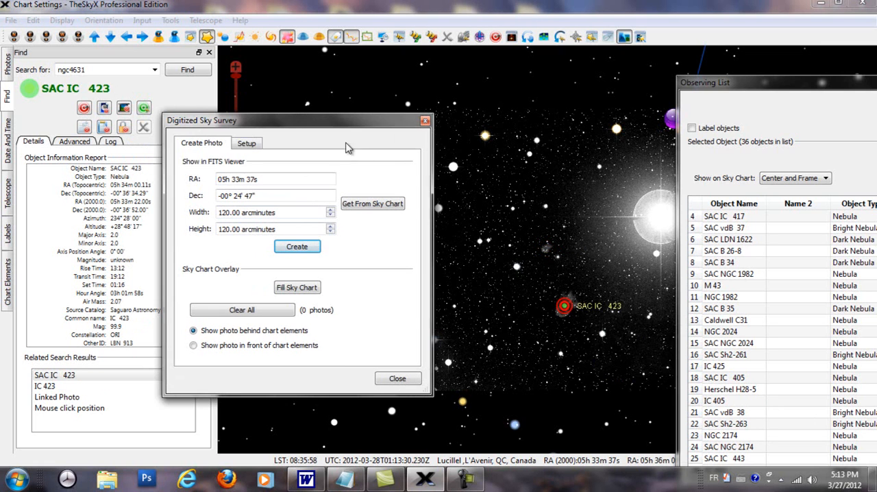
click(416, 115)
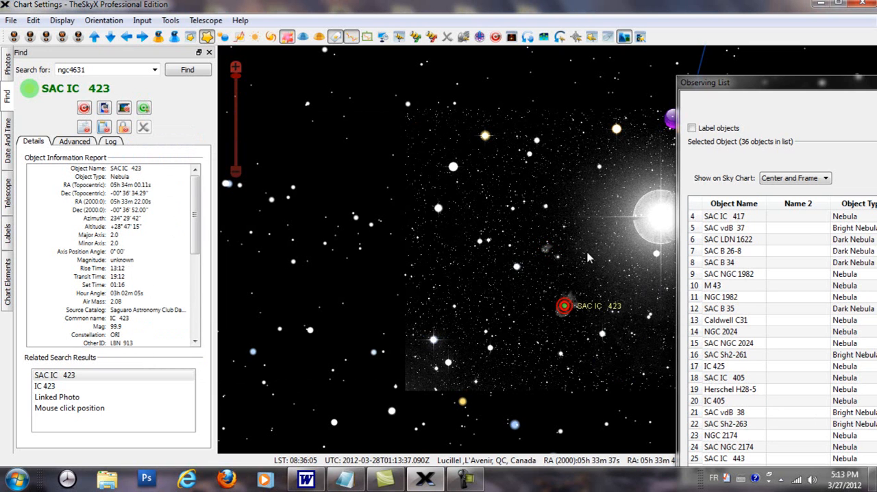
click(546, 252)
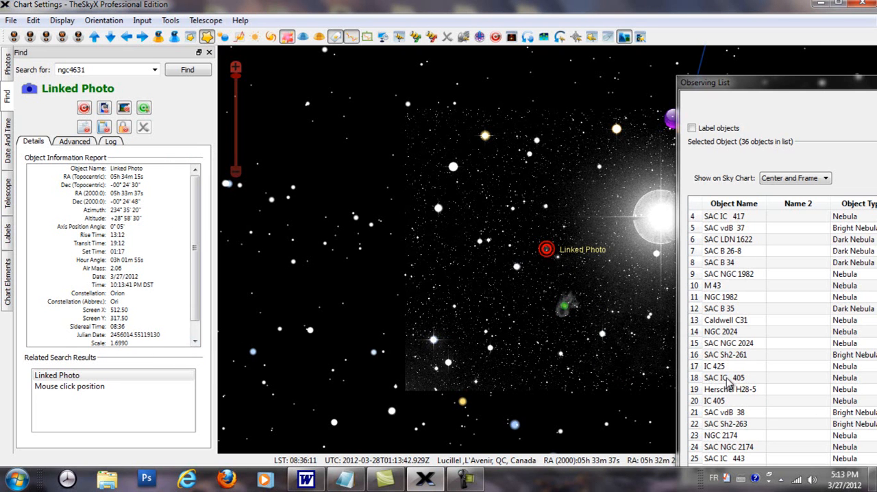
scroll(615, 287, up, 2)
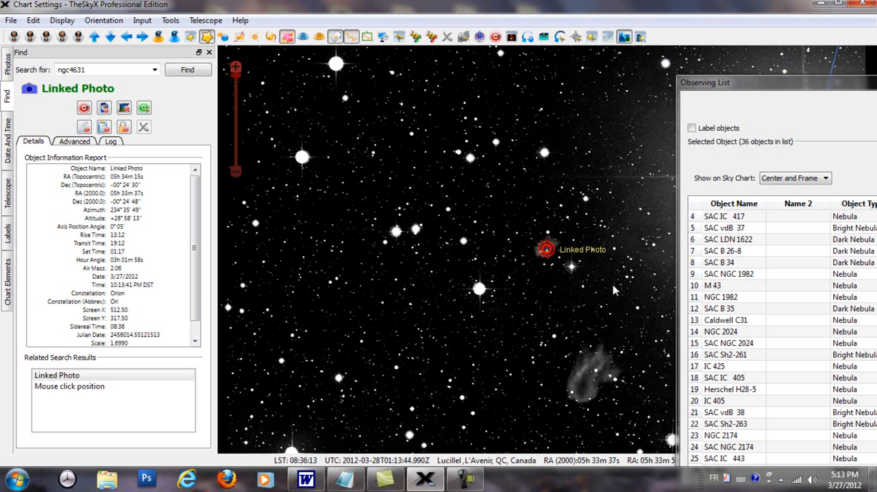
Toggle the Image Link photo for comparison, turn the nebulas back on, and select IC 424 on the chart
click(627, 38)
click(628, 39)
click(290, 39)
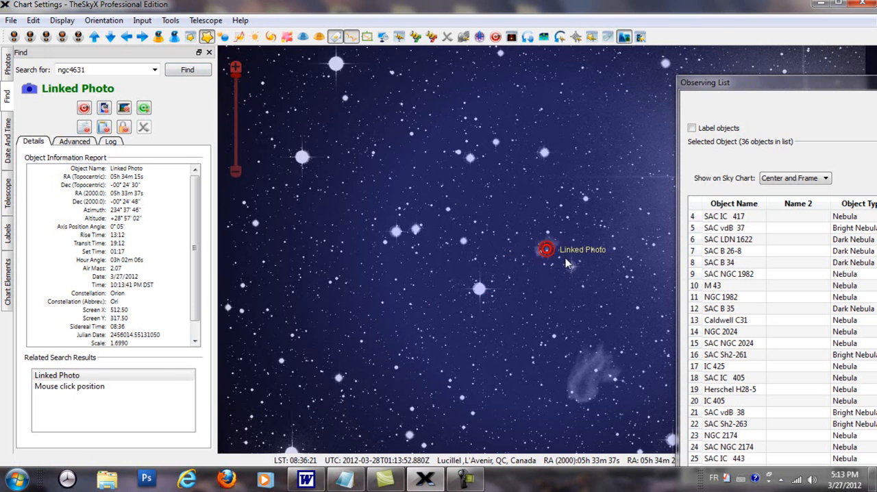
click(548, 251)
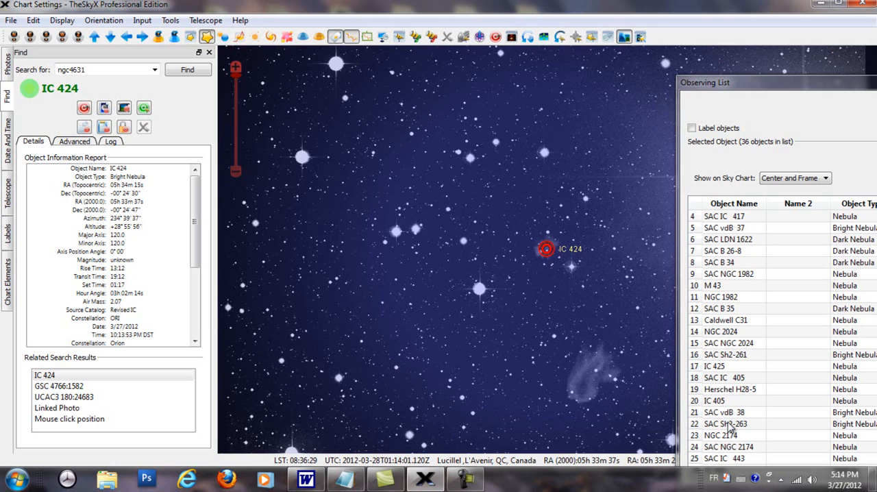
scroll(751, 442, down, 3)
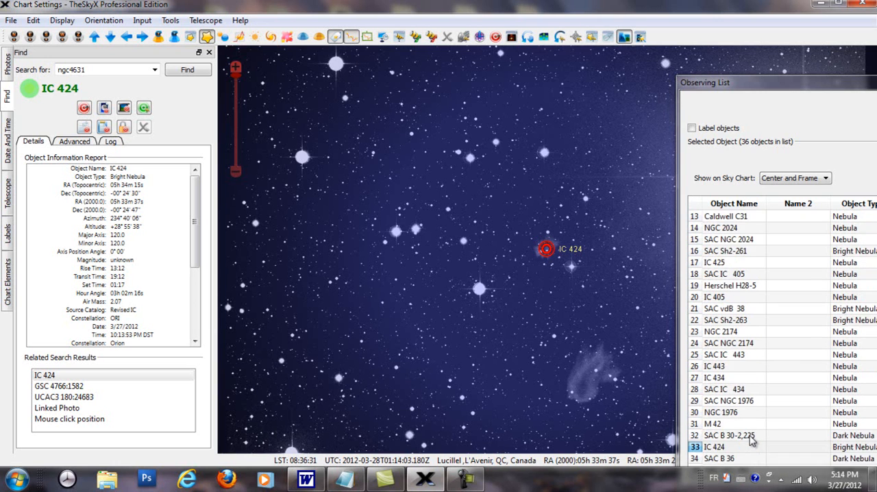
Enlarge the view of the Observing List window and review the major and minor axis columns around IC 424
scroll(750, 442, down, 1)
click(725, 419)
drag(771, 73, 350, 21)
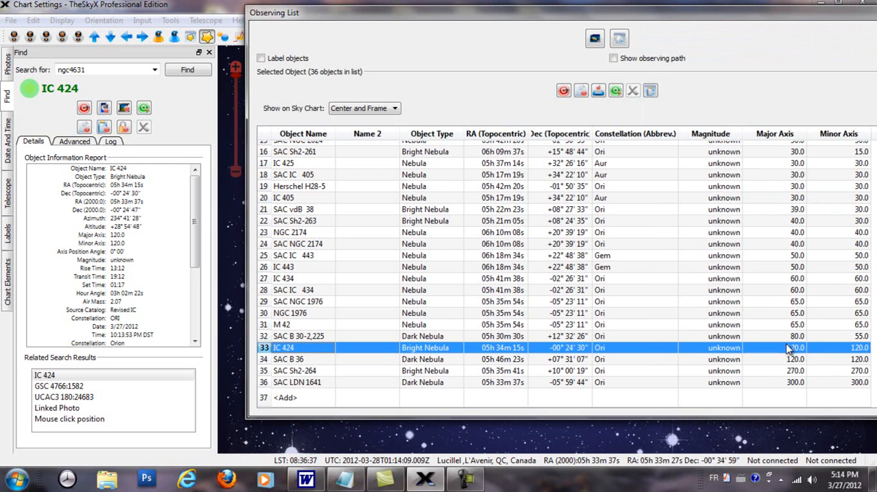
scroll(737, 302, up, 5)
scroll(737, 302, down, 3)
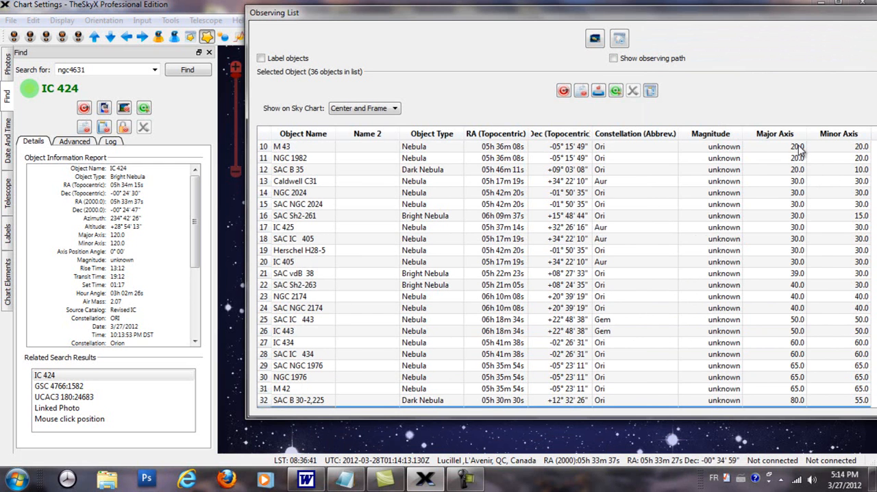
scroll(800, 150, down, 2)
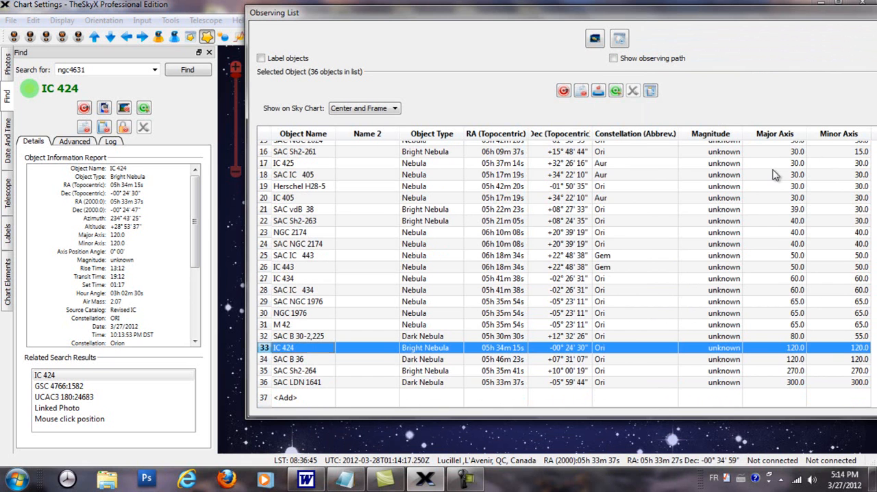
Dock the Observing List window back beside the sky chart
drag(664, 7, 717, 86)
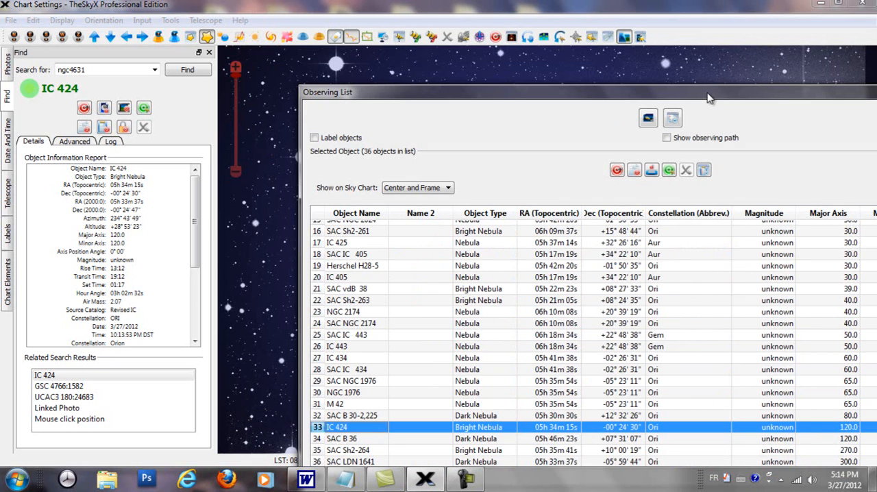
double_click(629, 97)
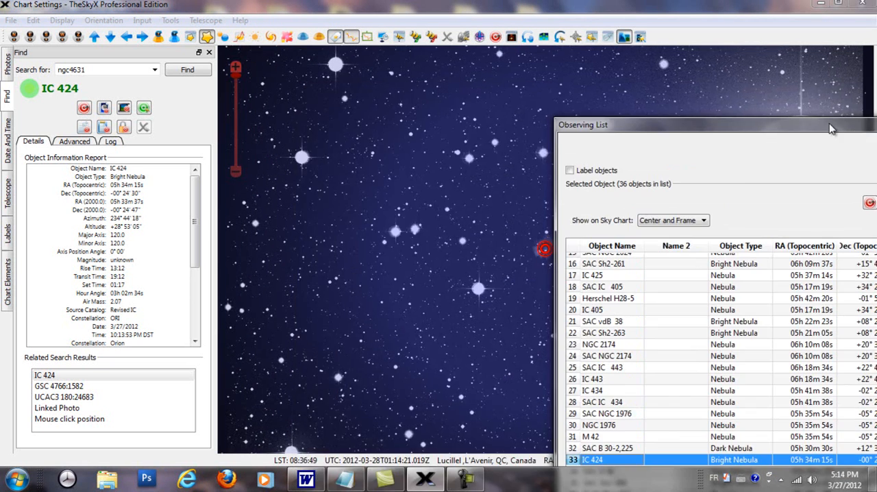
scroll(439, 345, down, 1)
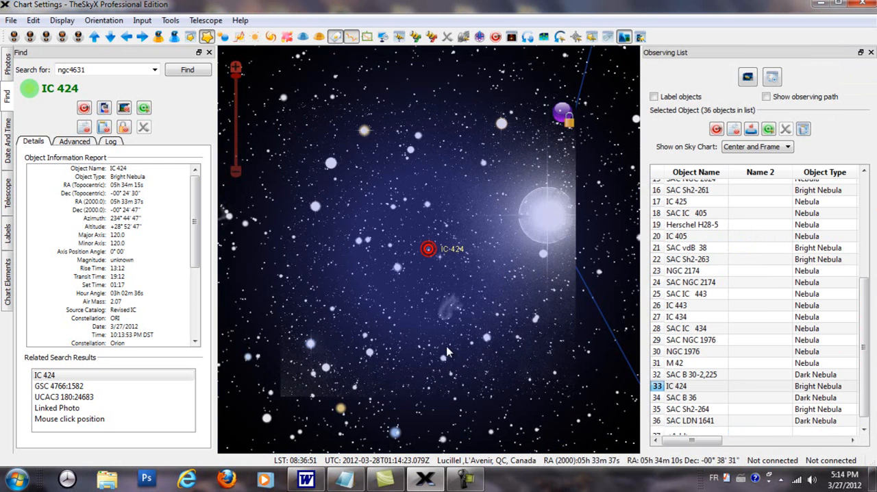
Show SAC B 36, SAC Sh2-264, SAC LDN 1641, M 42, SAC IC 434, SAC NGC 2174 and SAC vdB 38 on the chart in turn
click(679, 400)
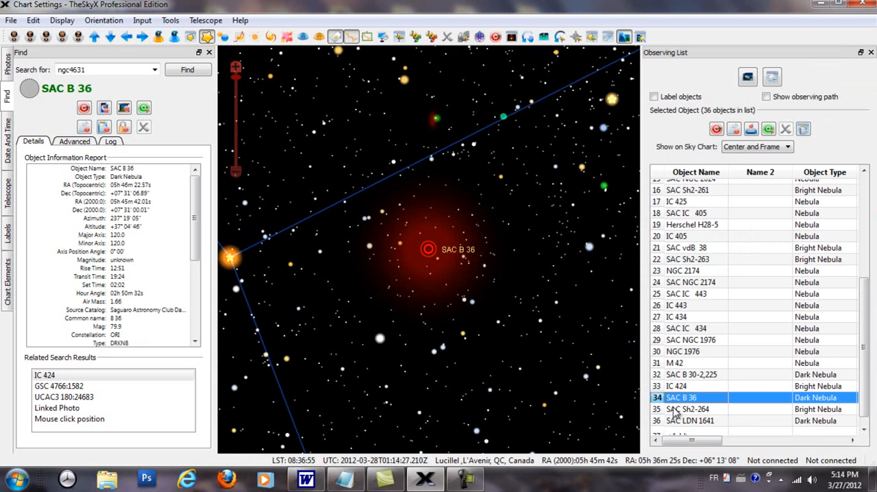
click(675, 411)
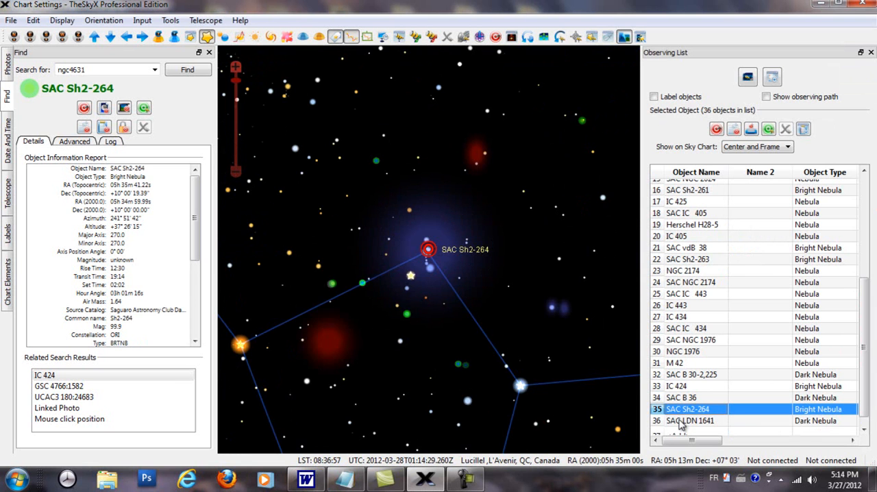
click(682, 421)
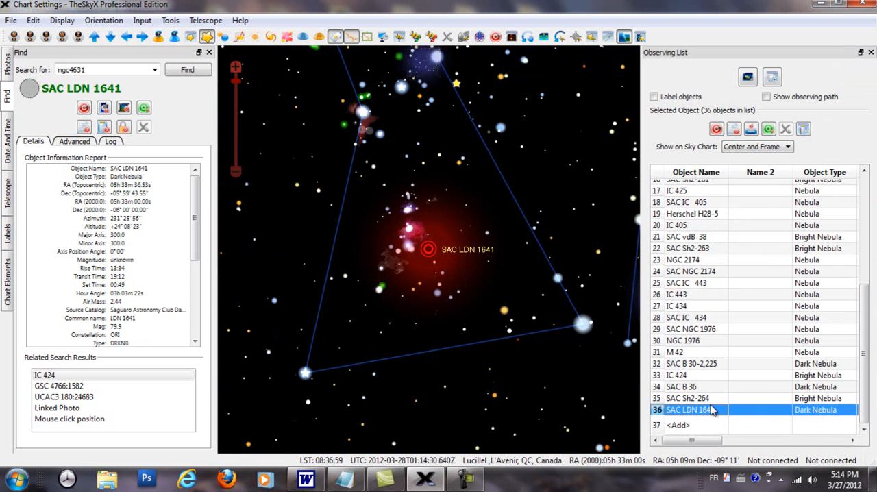
click(695, 353)
click(685, 319)
click(688, 272)
click(690, 237)
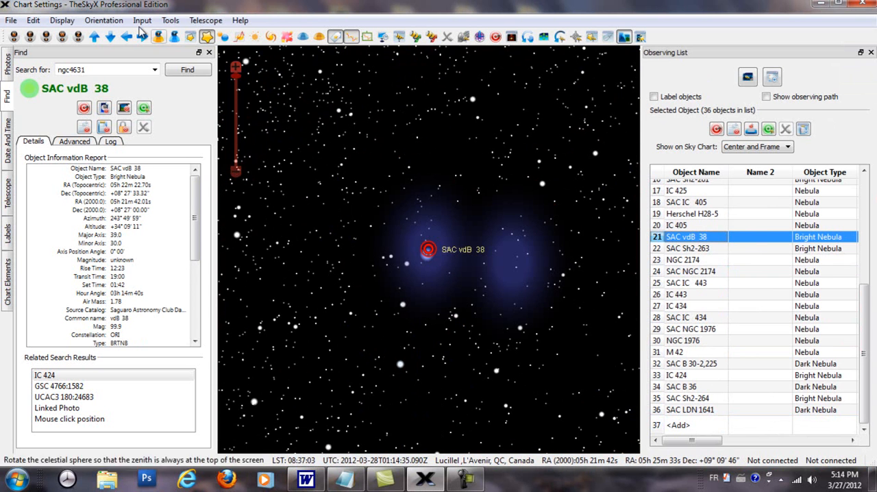
Save the current advanced observing list query as "Nebuleuses dans Orion entrgem et auriga.dbq" in the Database Queries folder
click(172, 21)
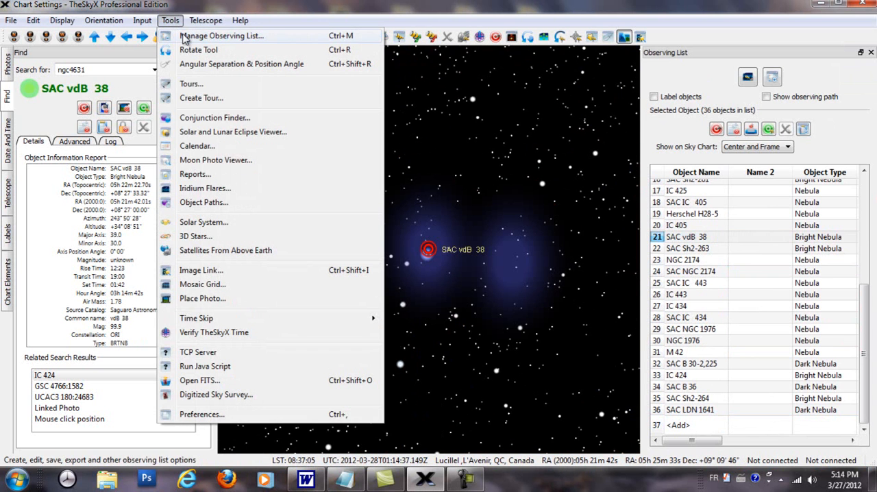
click(184, 37)
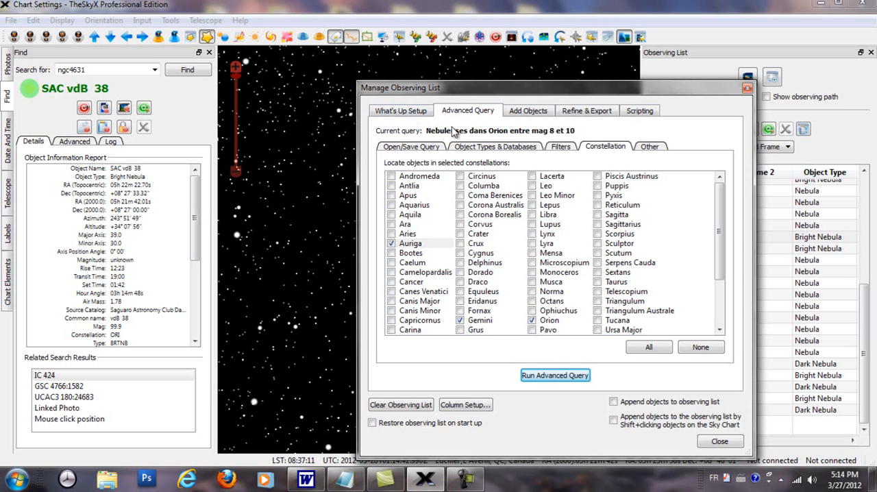
click(430, 152)
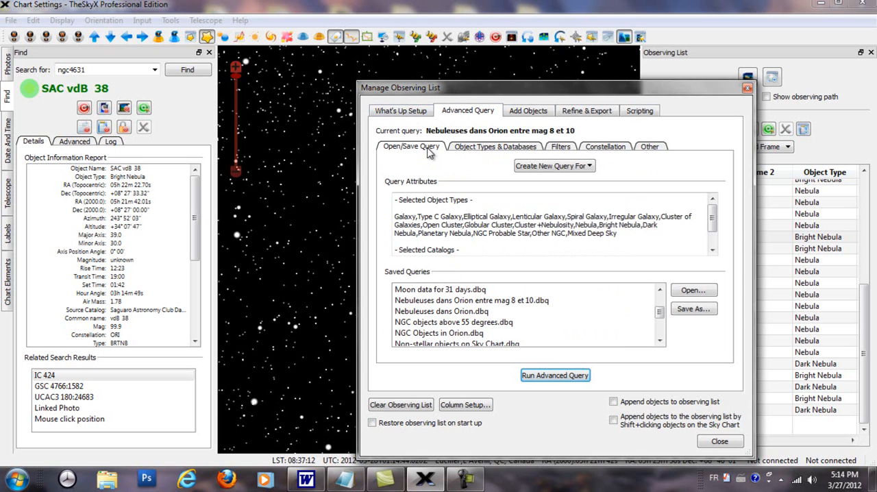
click(694, 310)
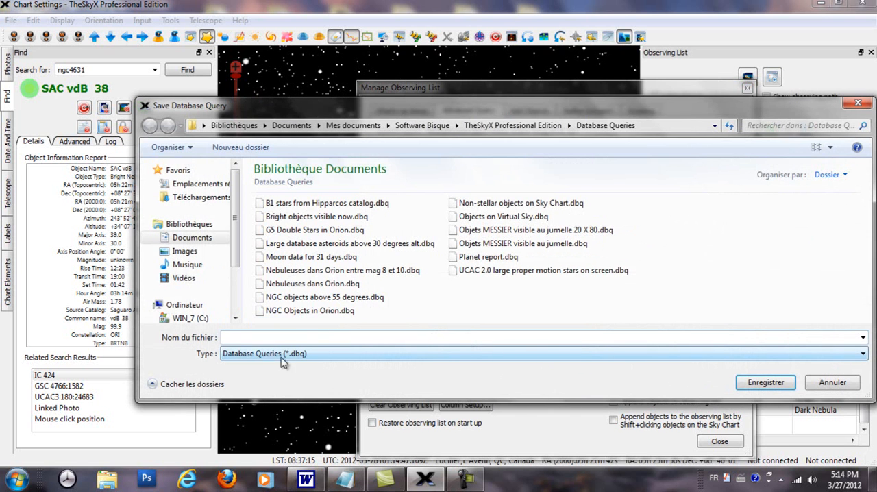
click(313, 273)
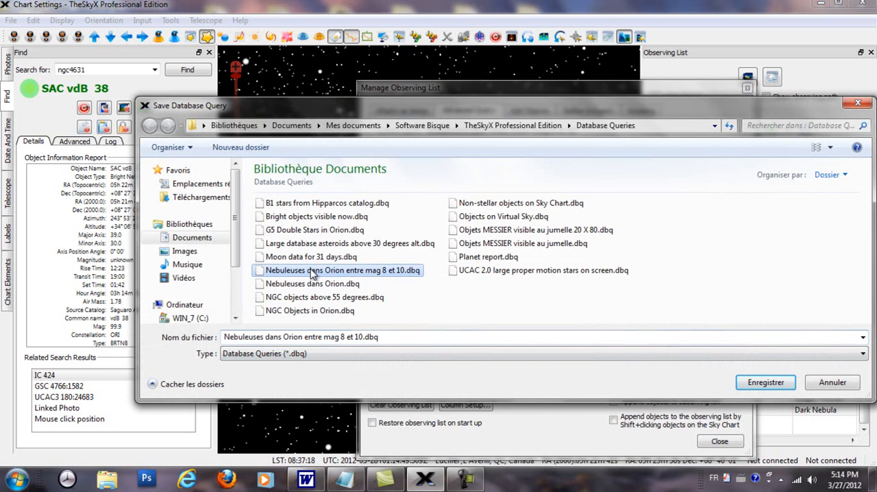
click(303, 339)
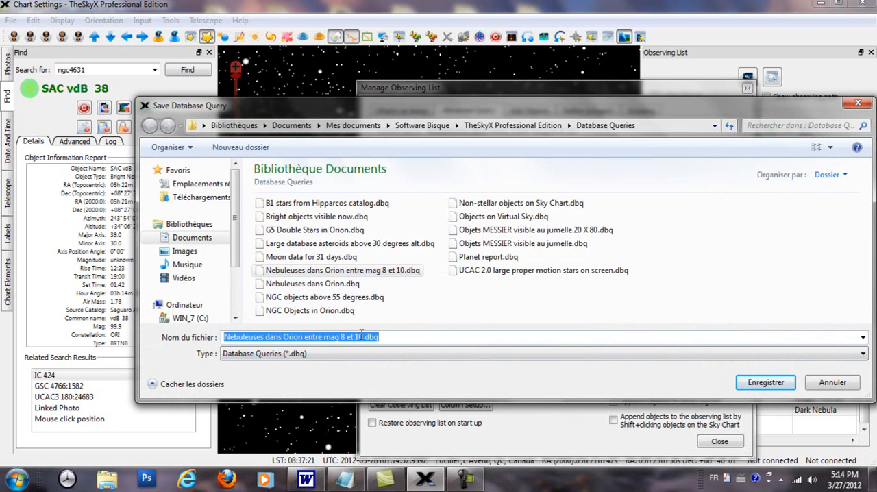
drag(363, 337, 320, 332)
text(em)
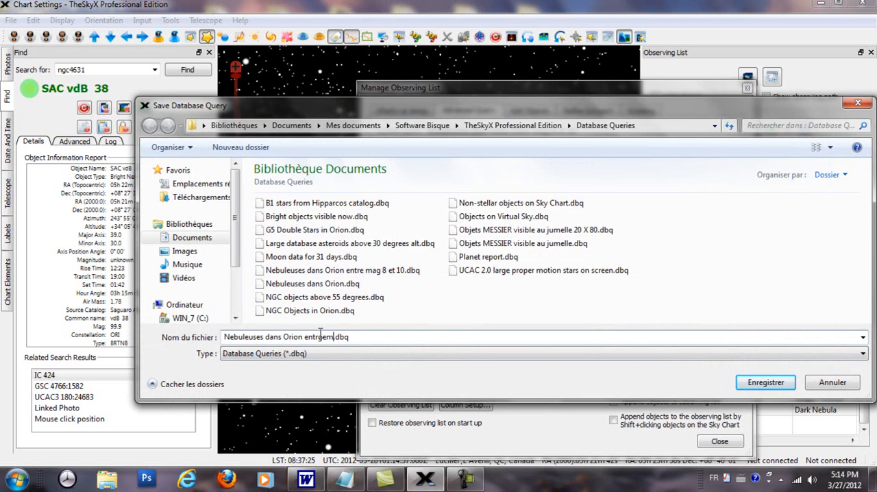
text( et auriga)
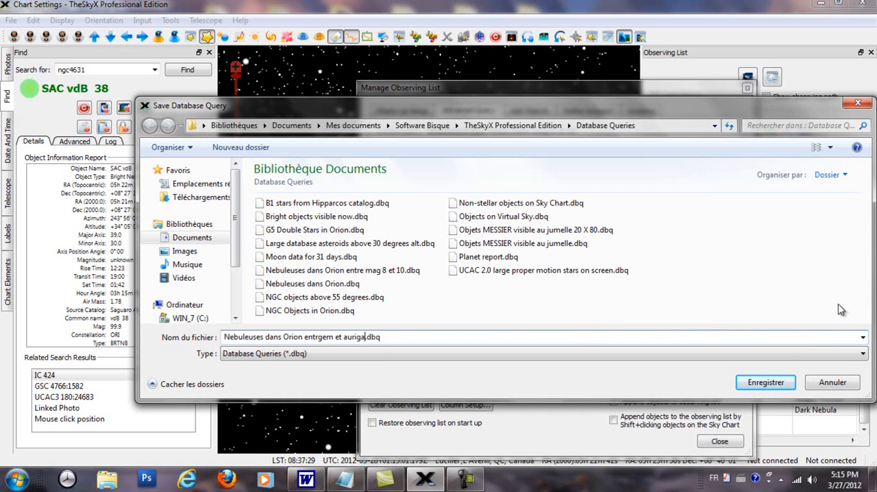
click(762, 385)
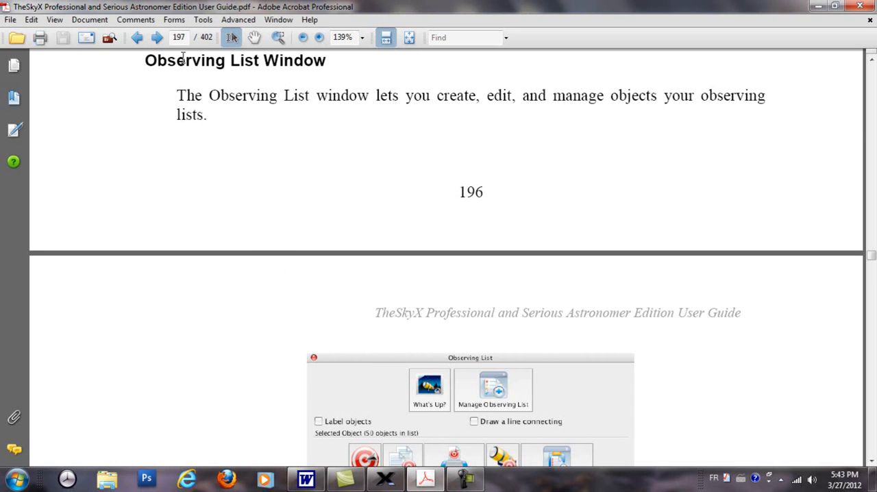
Read the Observing List Window section of TheSkyX user guide in Adobe Acrobat, from page 196 through page 198
scroll(295, 220, down, 4)
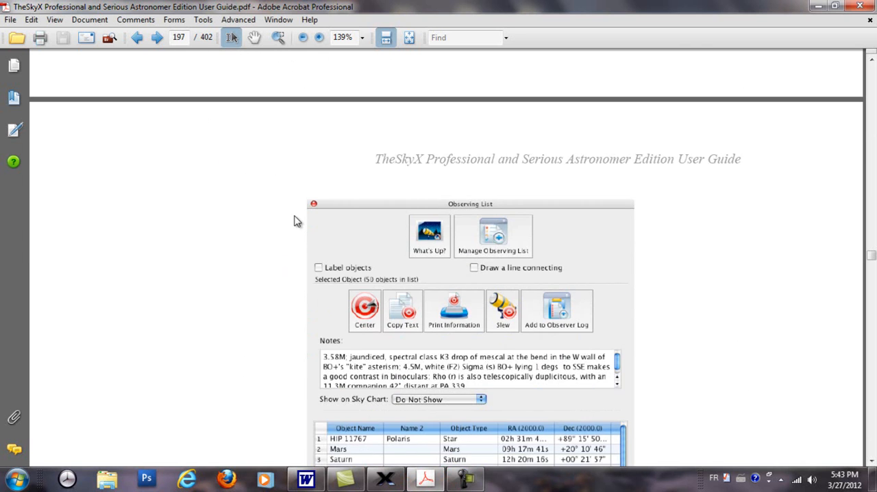
scroll(296, 221, down, 1)
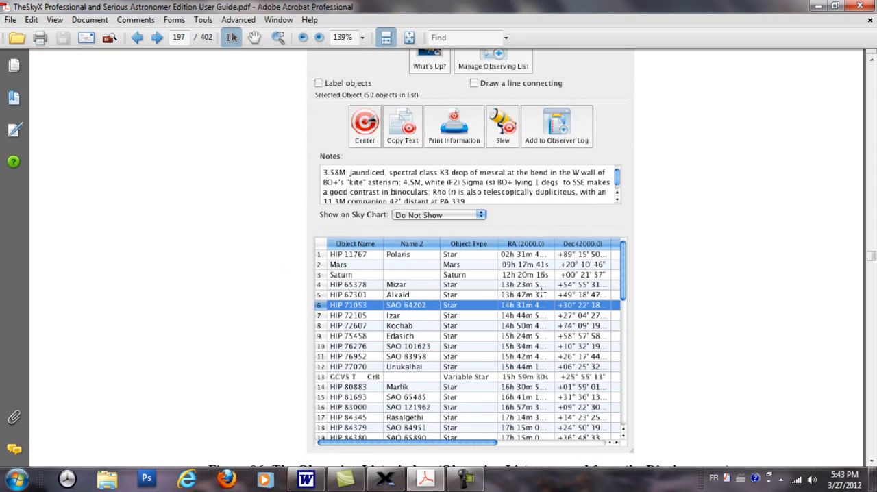
scroll(545, 282, down, 5)
scroll(541, 284, down, 9)
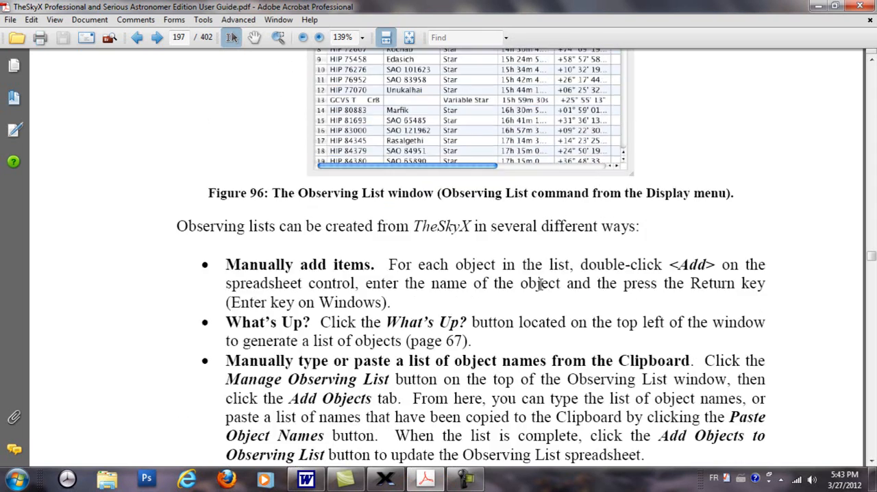
scroll(541, 286, down, 11)
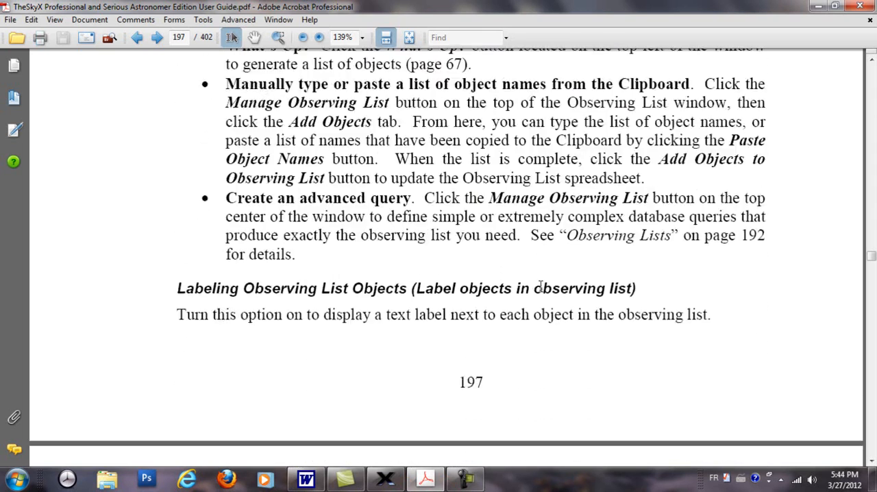
scroll(542, 292, down, 10)
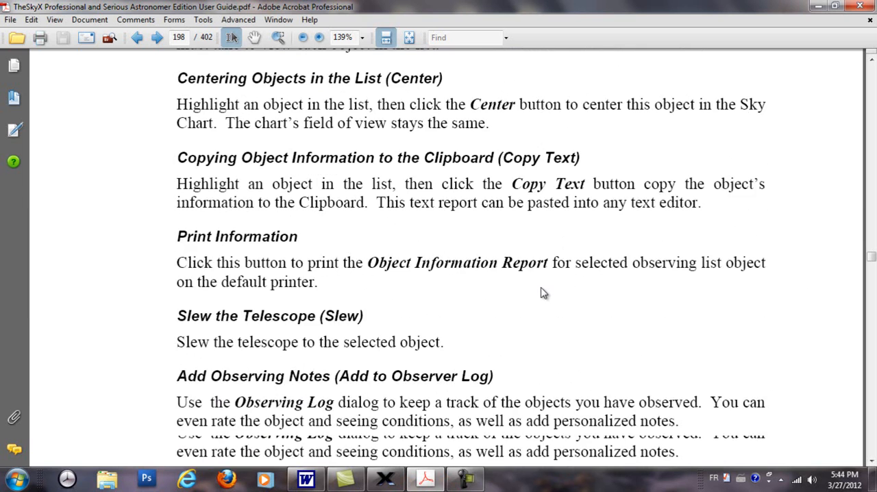
scroll(541, 287, down, 15)
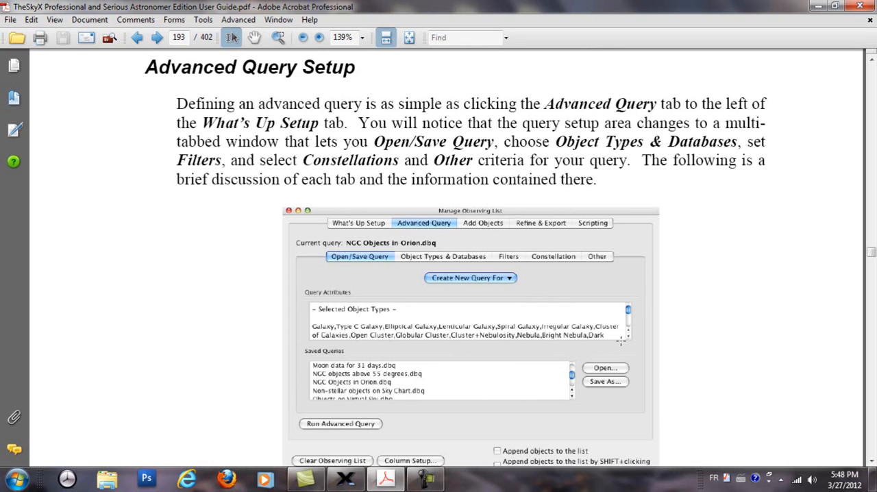
Read the user guide's Advanced Query Setup section from page 193, covering the query commands and each tab's purpose
scroll(690, 360, down, 11)
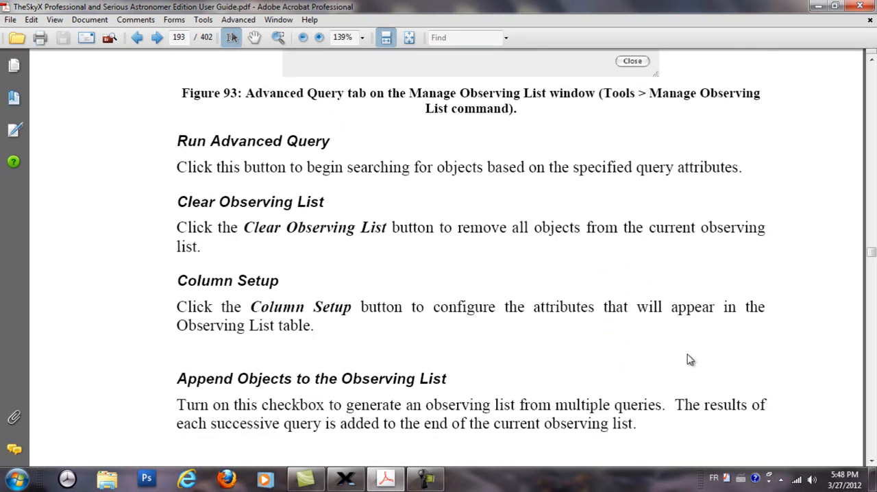
scroll(689, 361, down, 13)
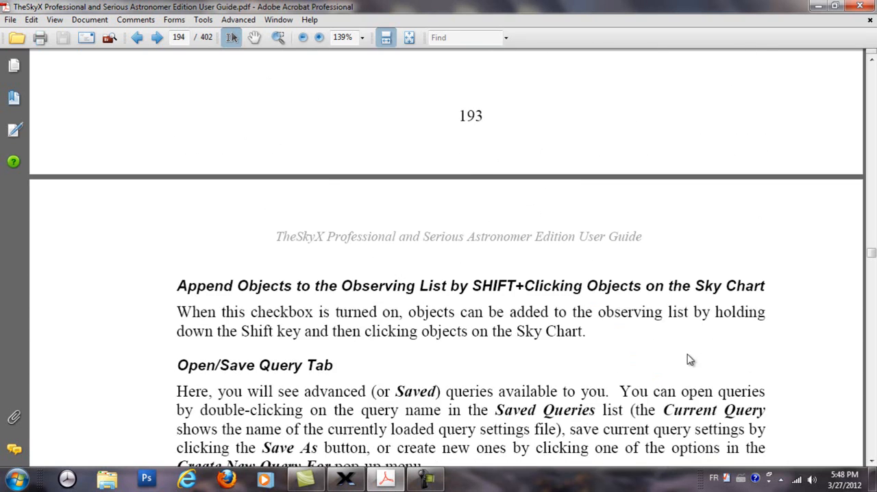
scroll(688, 356, down, 5)
scroll(689, 361, down, 9)
scroll(686, 354, down, 8)
scroll(686, 354, down, 11)
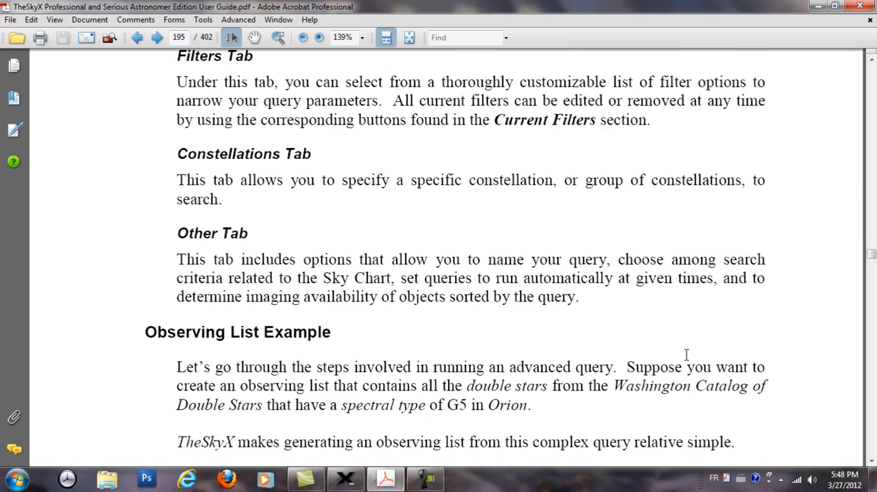
Read the user guide's Observing List Example about querying G5 double stars in Orion, up to the Observing List Window heading
scroll(688, 358, down, 2)
scroll(690, 361, down, 7)
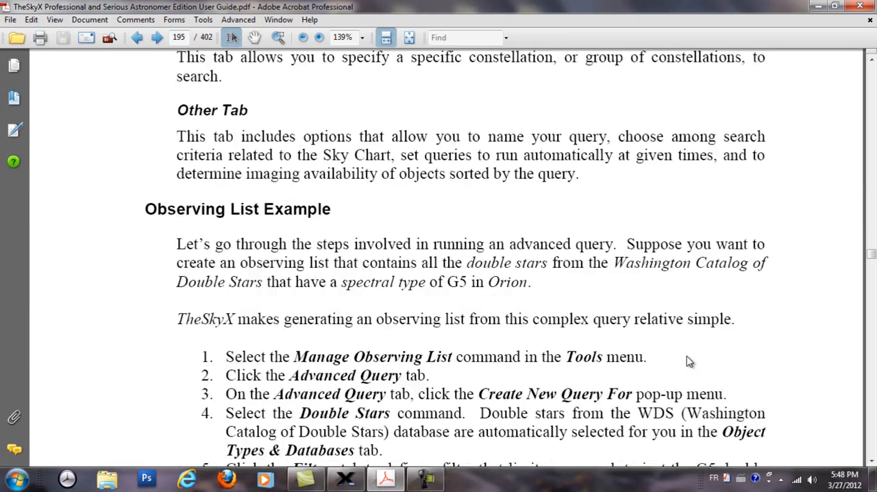
scroll(690, 361, down, 11)
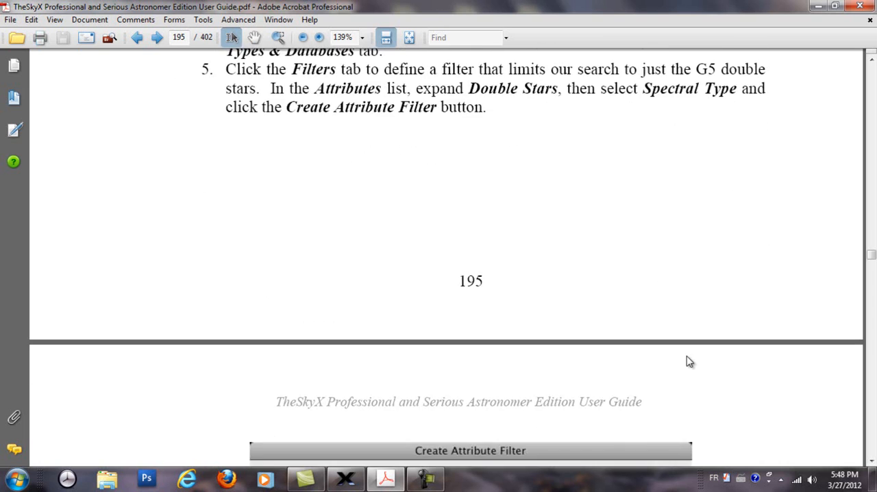
scroll(686, 354, down, 4)
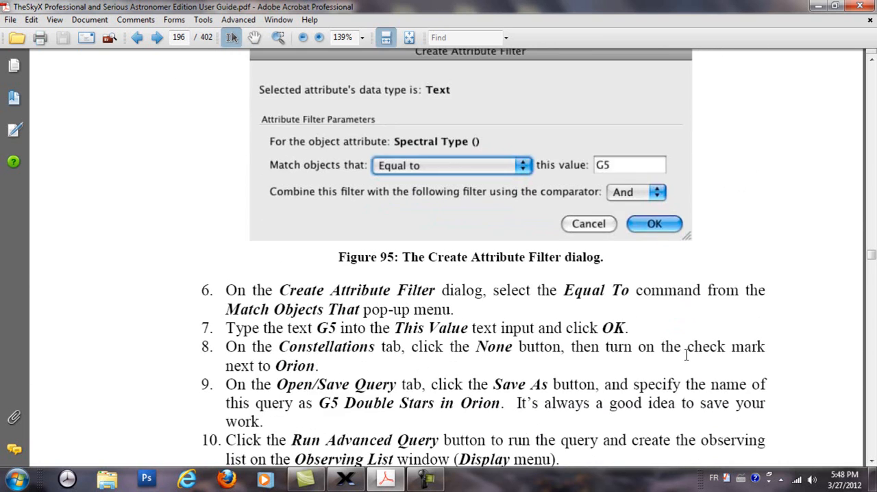
scroll(686, 355, down, 4)
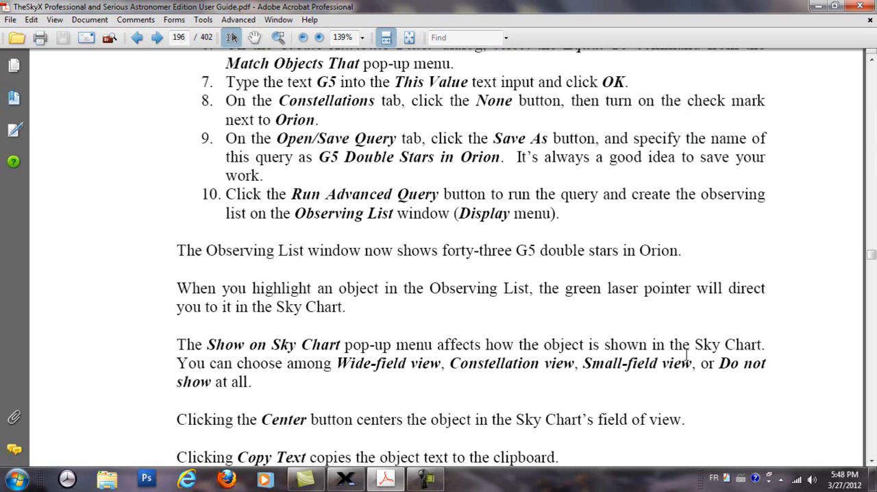
scroll(686, 354, down, 2)
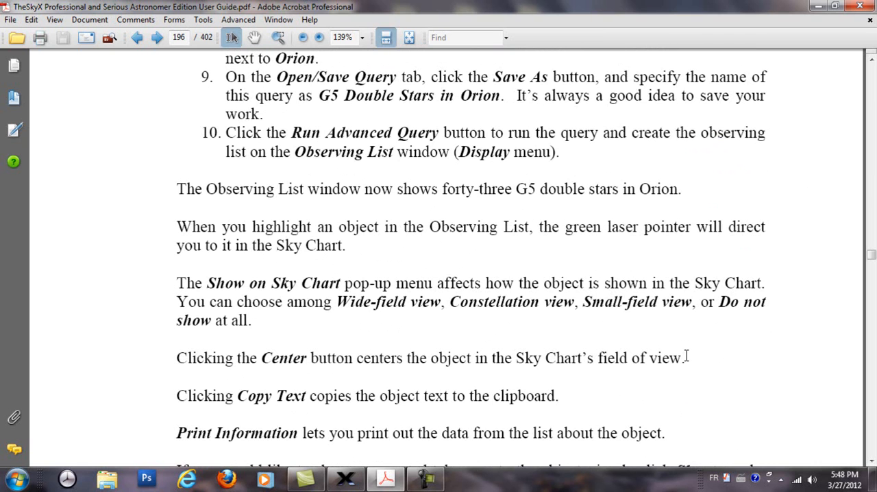
scroll(686, 356, down, 4)
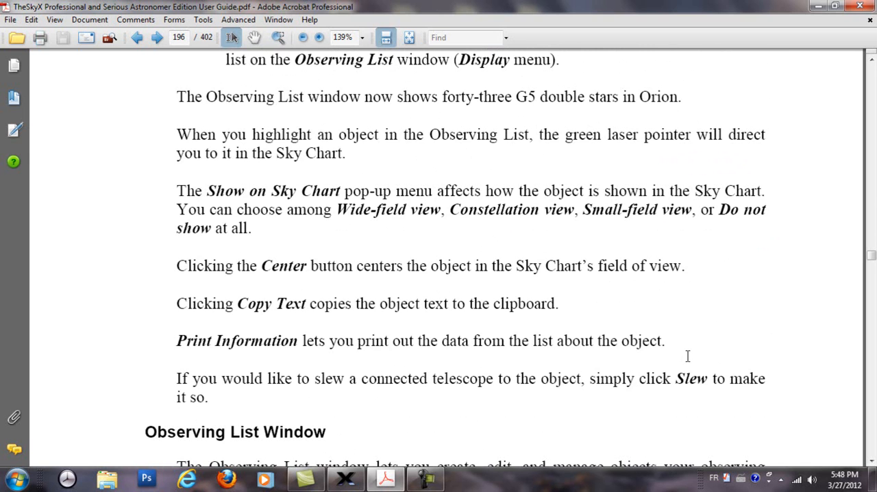
scroll(690, 364, down, 10)
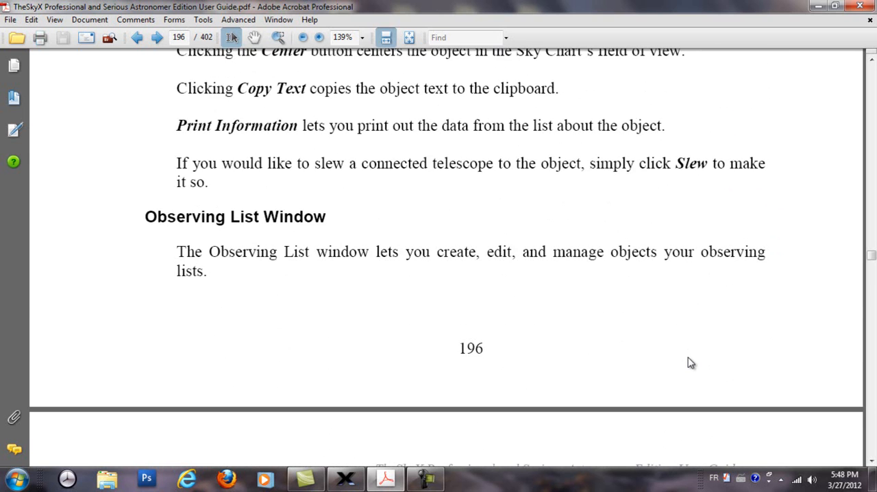